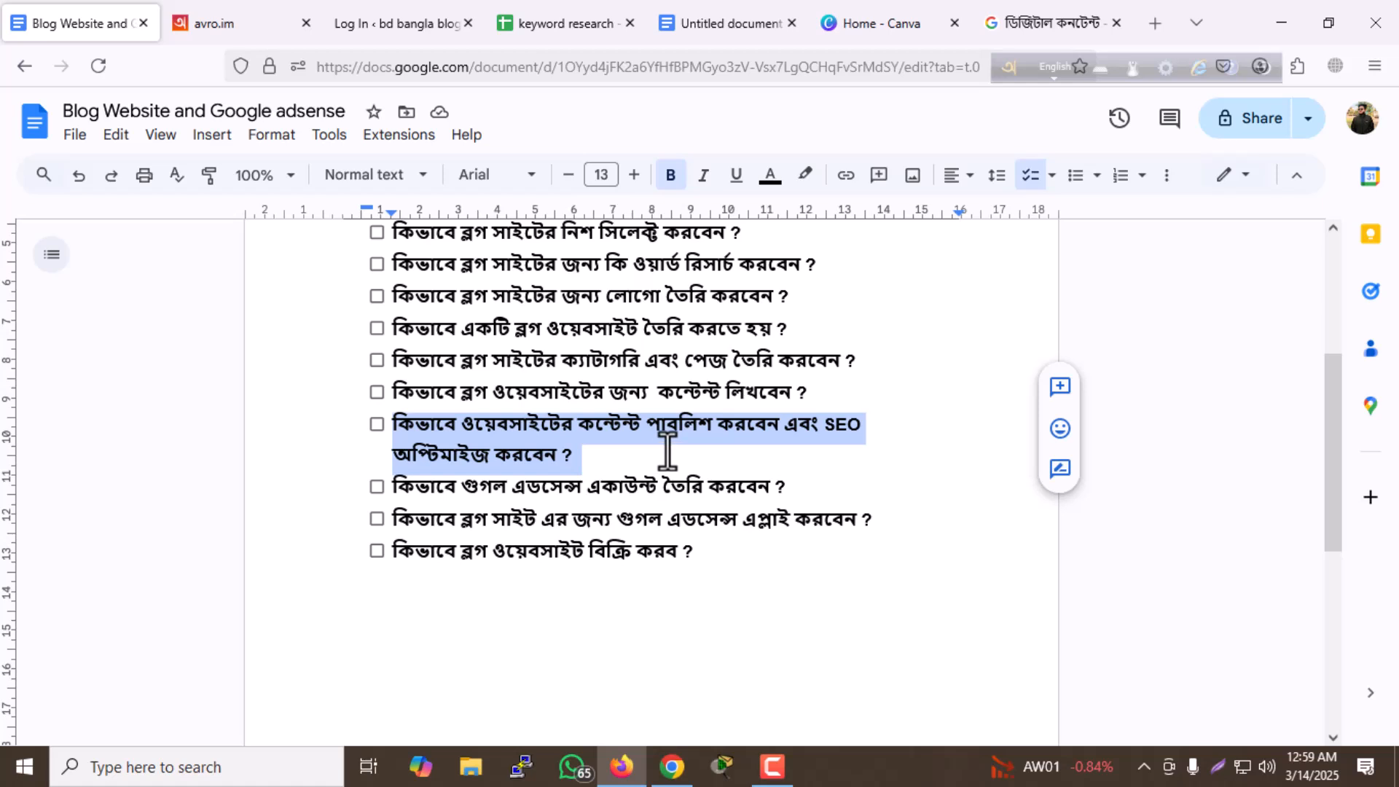
- Log in to the bdbanglablog.xyz WordPress admin with the prefilled credentials
{"action": "left_click", "coordinate": [665, 451]}
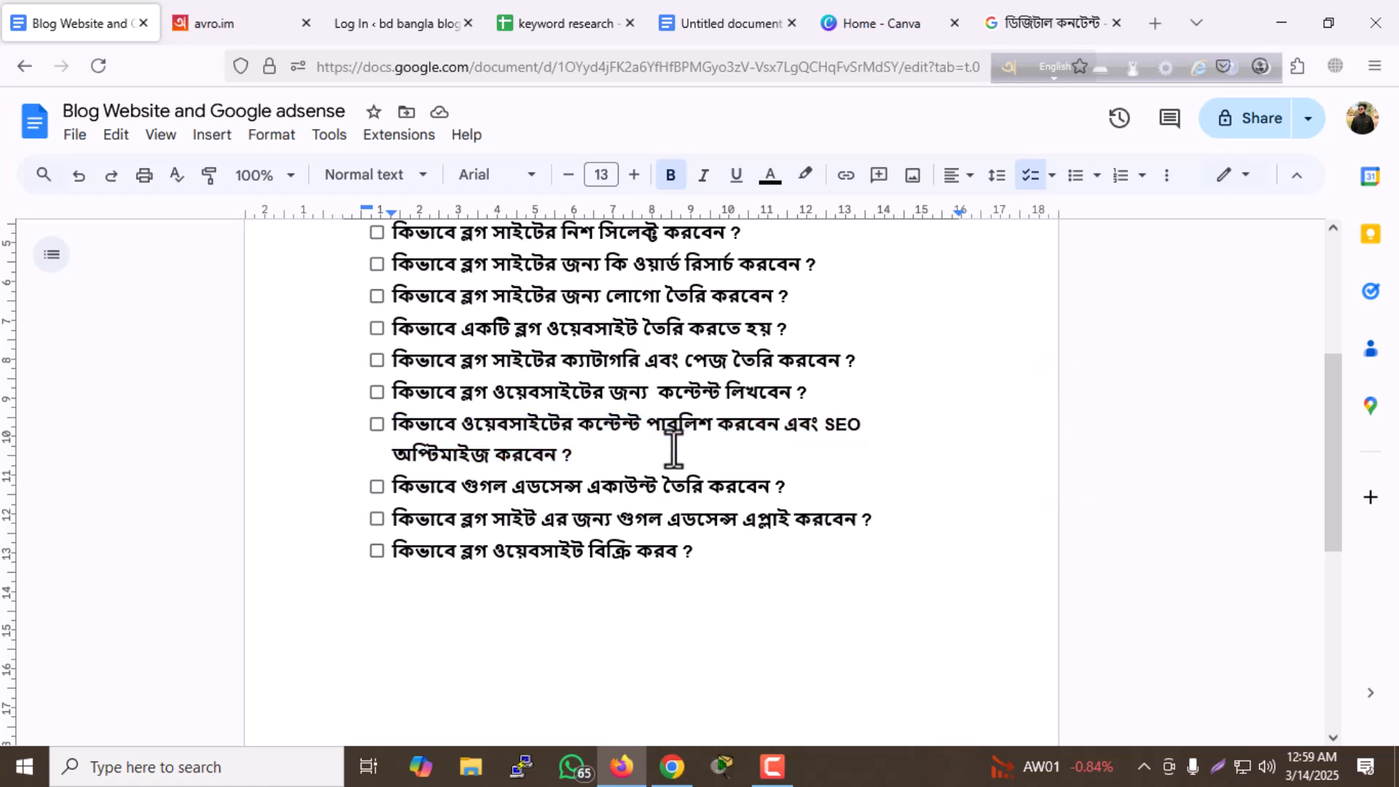
{"action": "left_click", "coordinate": [415, 36]}
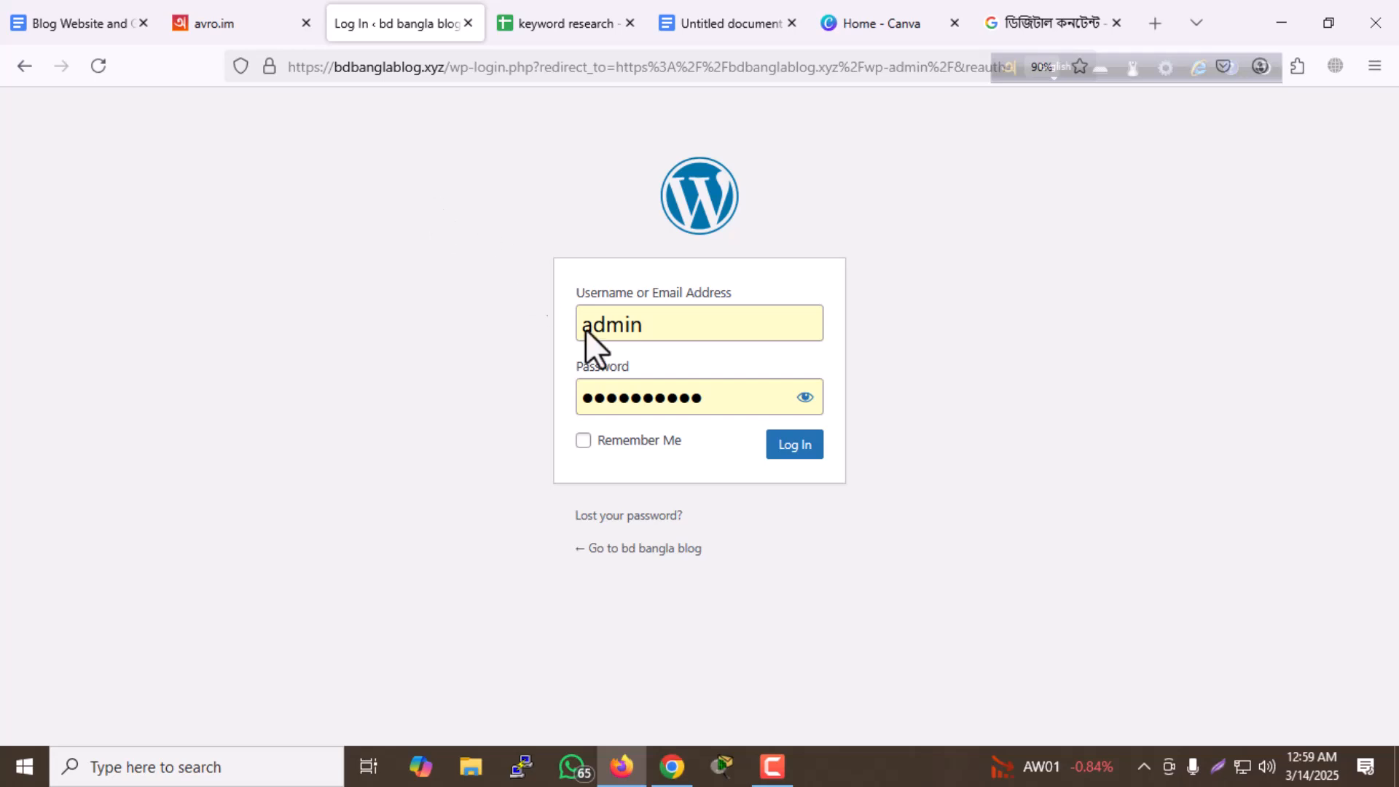
{"action": "left_click", "coordinate": [792, 446]}
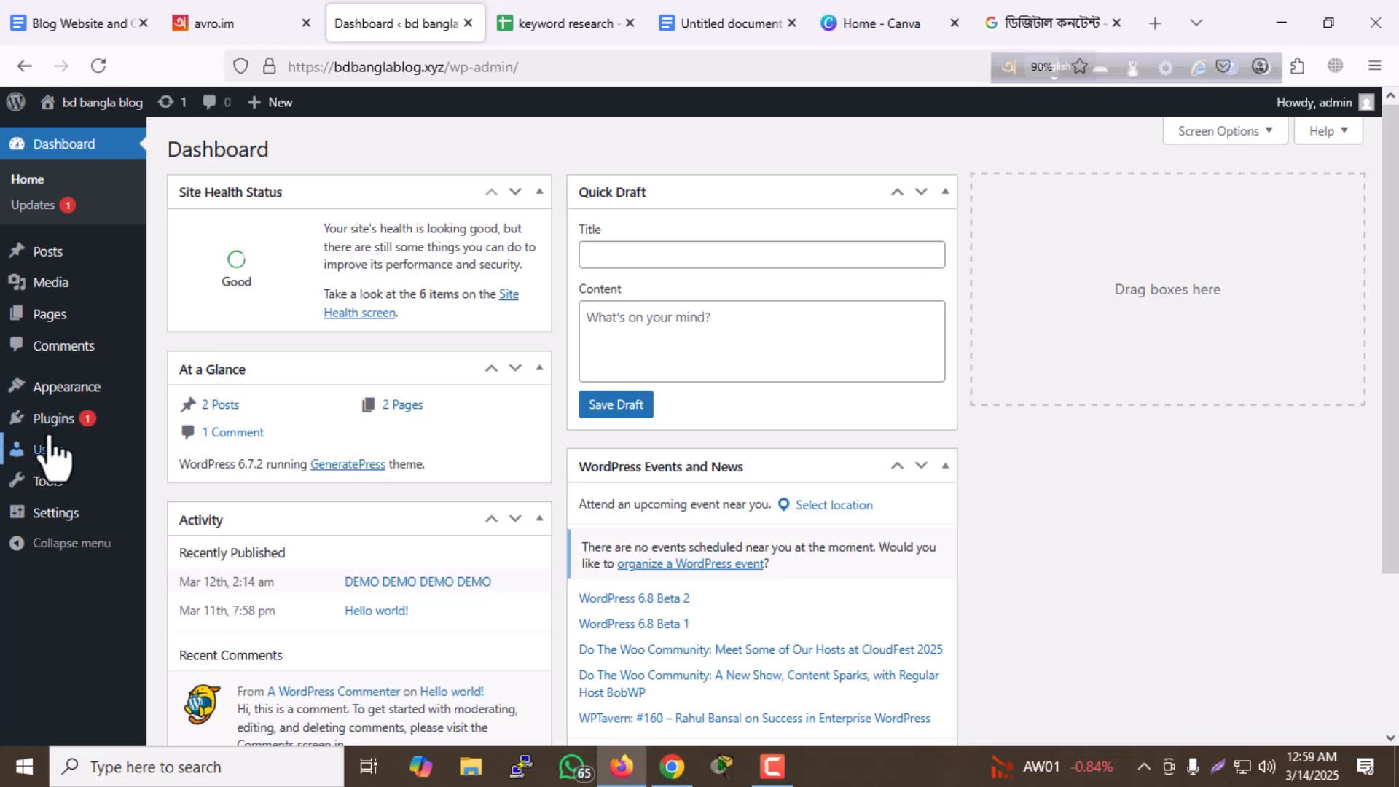
- Search for "rank seo" among the new plugins available to add to the site
{"action": "mouse_move", "coordinate": [58, 422]}
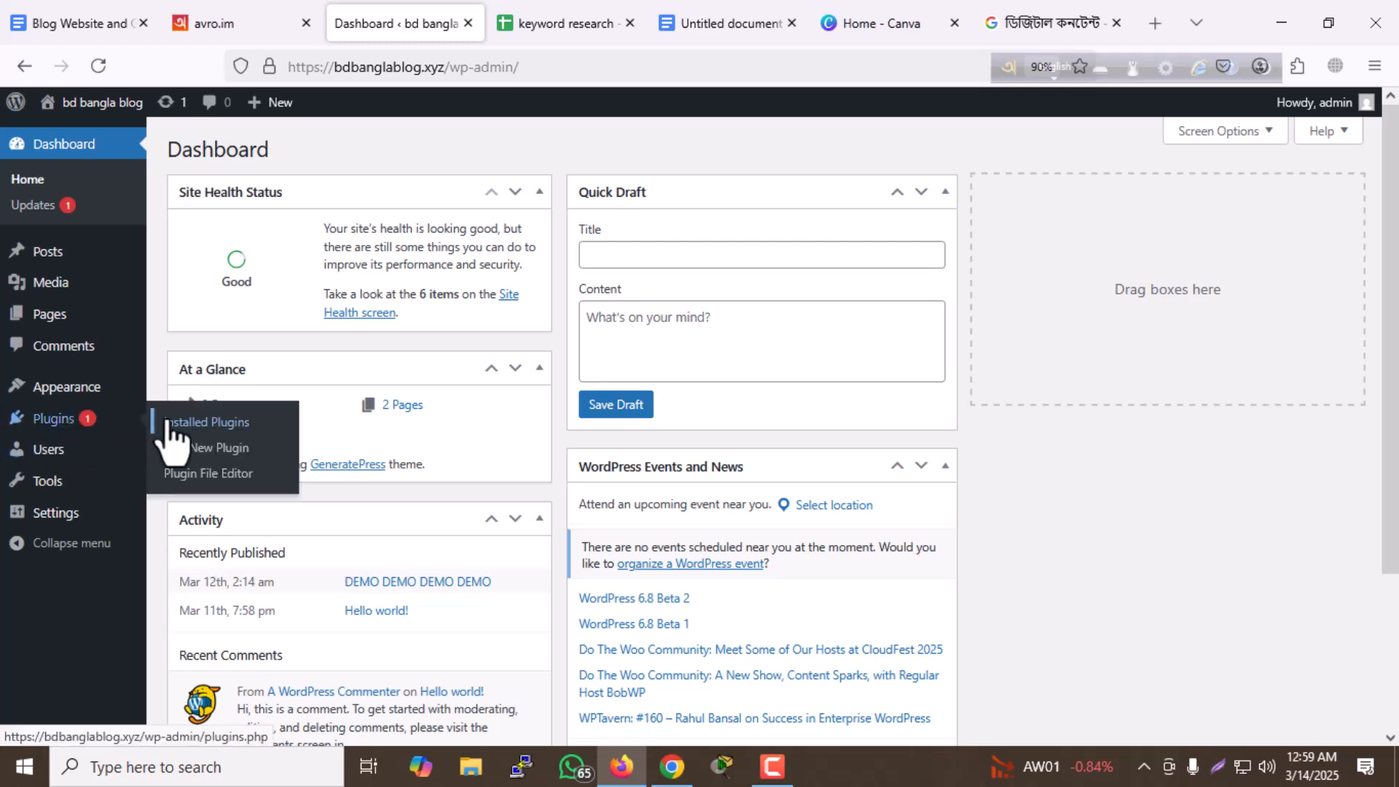
{"action": "left_click", "coordinate": [183, 447]}
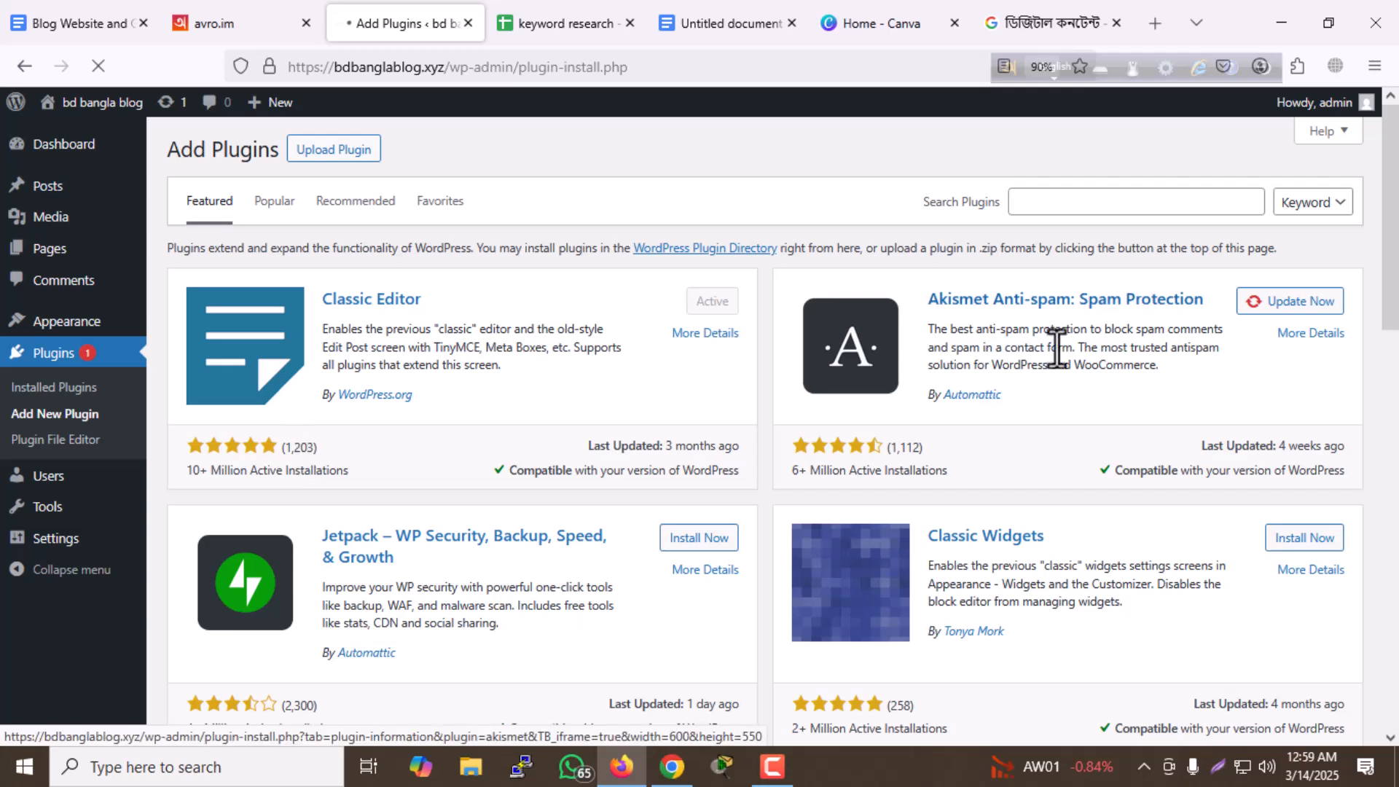
{"action": "left_click", "coordinate": [1085, 200]}
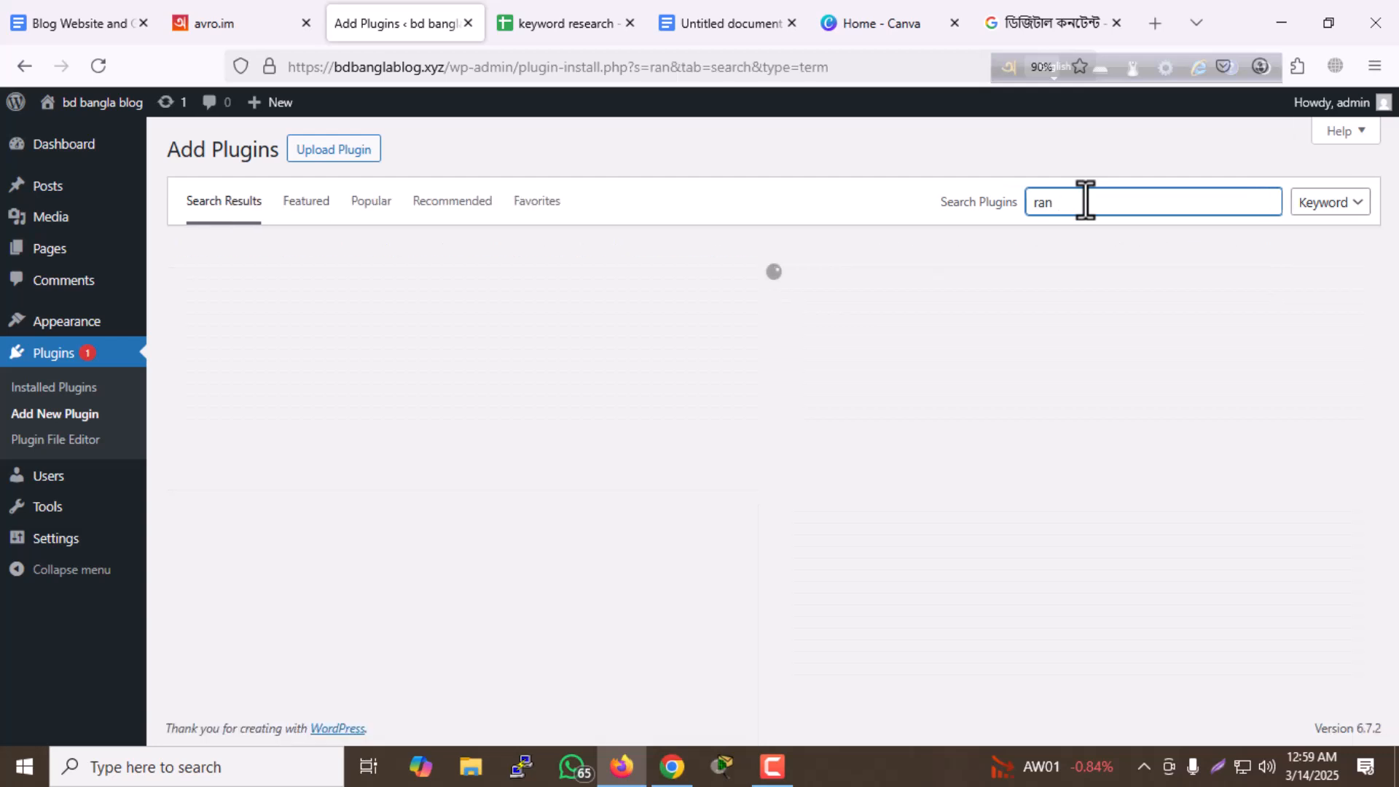
{"action": "type", "text": "rank seo"}
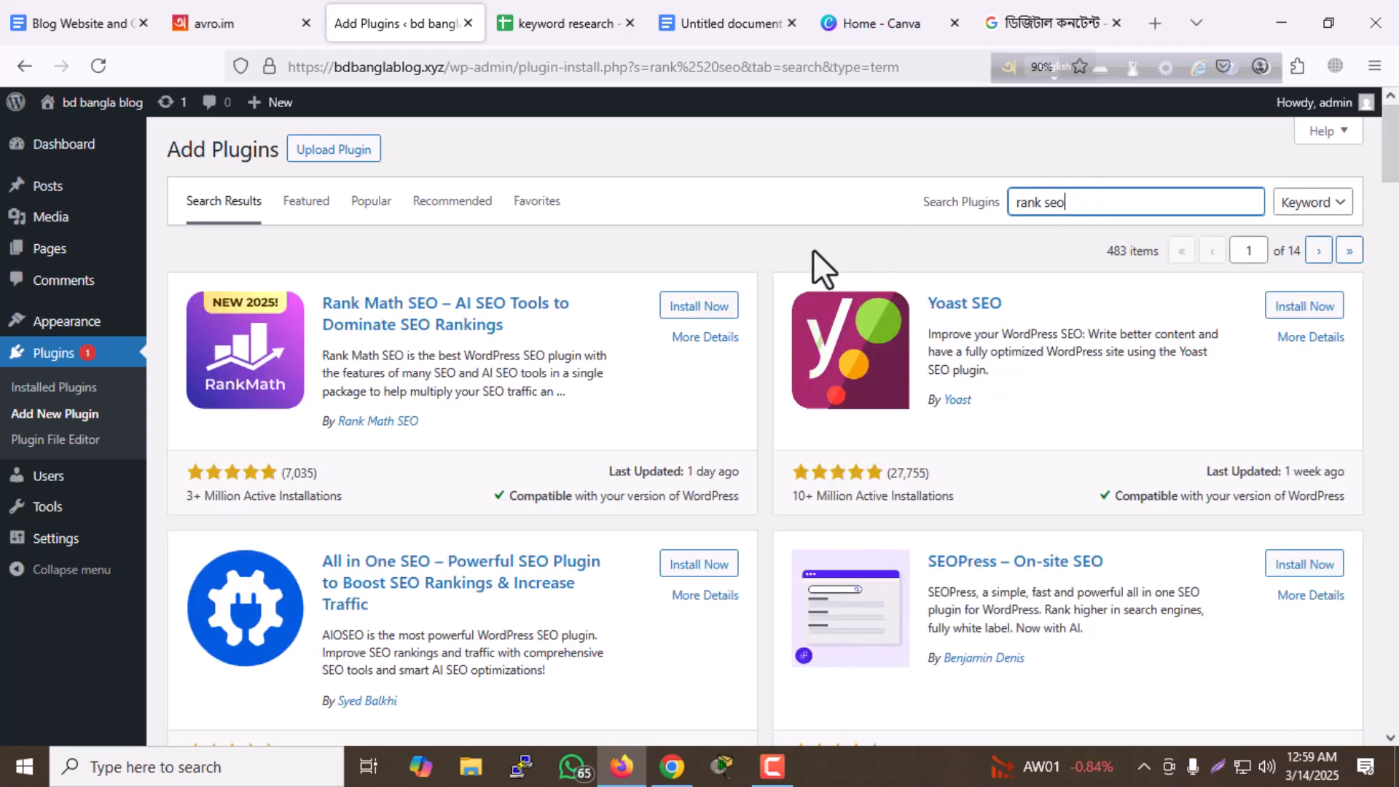
{"action": "left_click", "coordinate": [760, 251]}
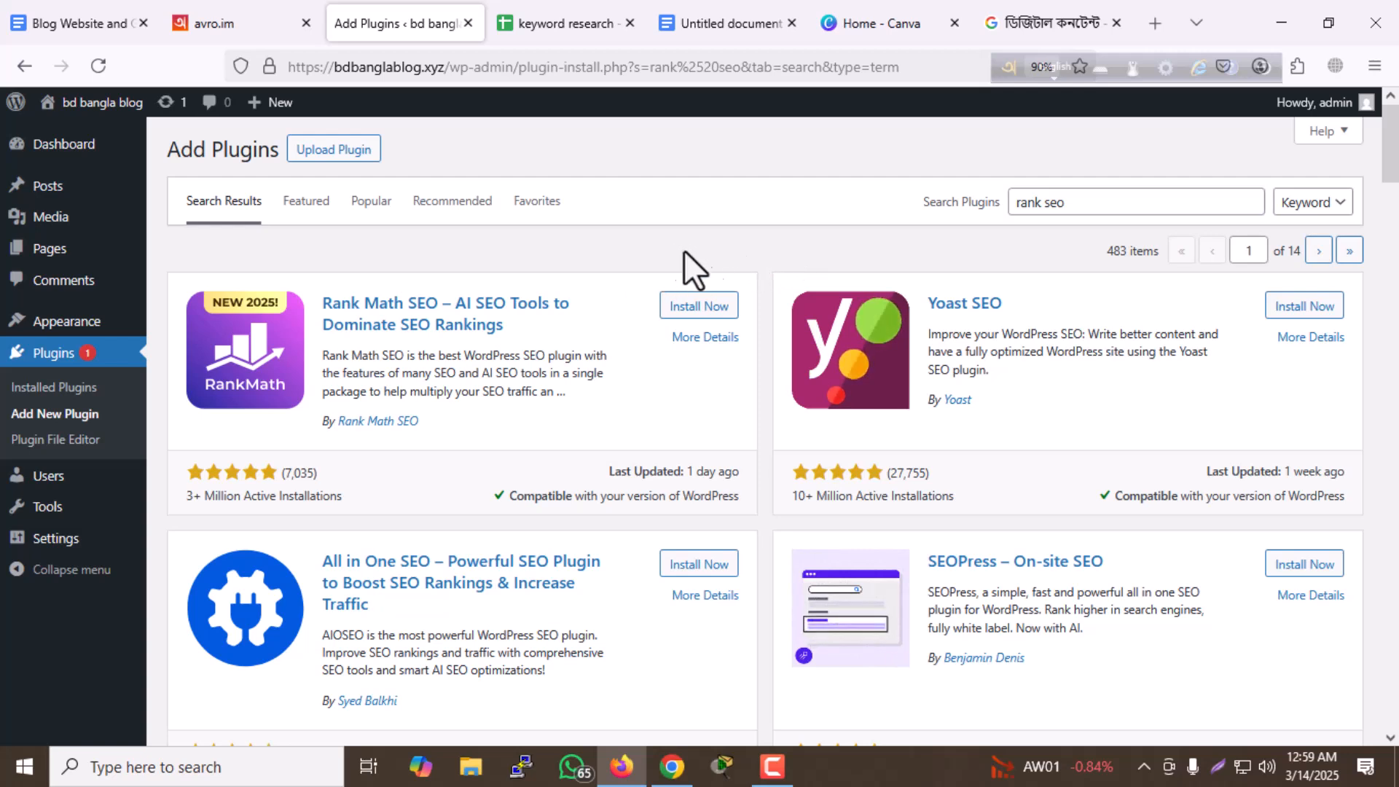
- Install and activate the Rank Math SEO plugin, skipping the initial account connection
{"action": "left_click", "coordinate": [694, 306]}
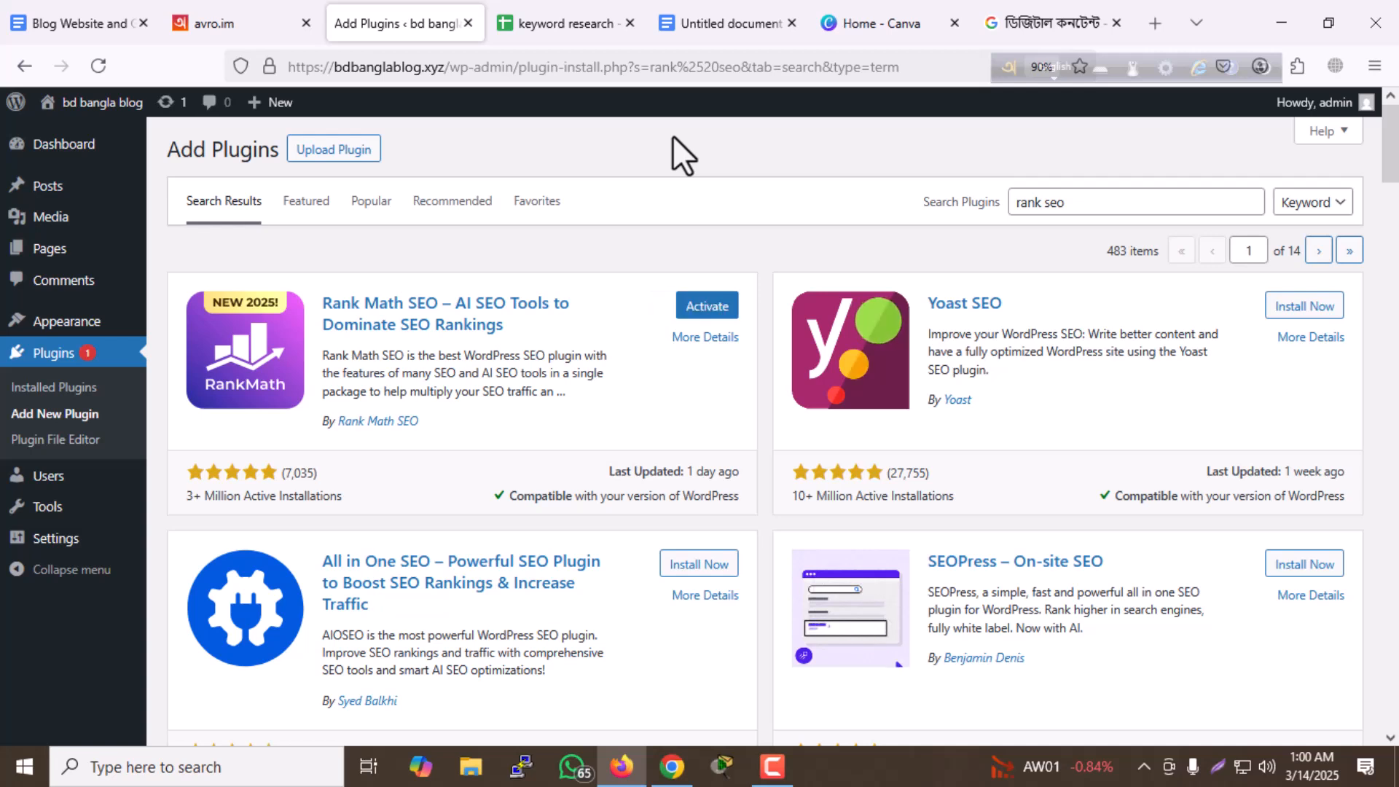
{"action": "left_click", "coordinate": [708, 313]}
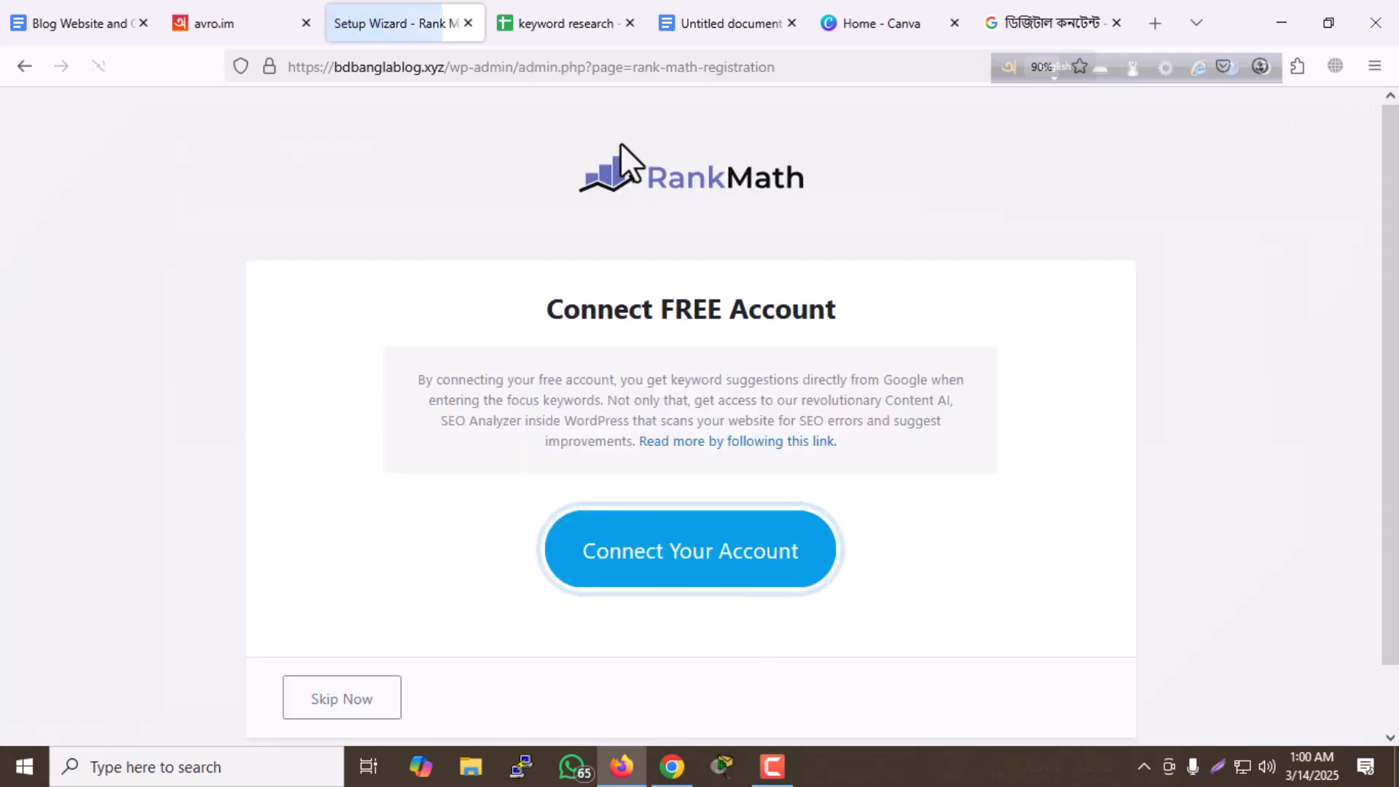
{"action": "scroll", "coordinate": [607, 391], "scroll_direction": "down", "scroll_amount": 1}
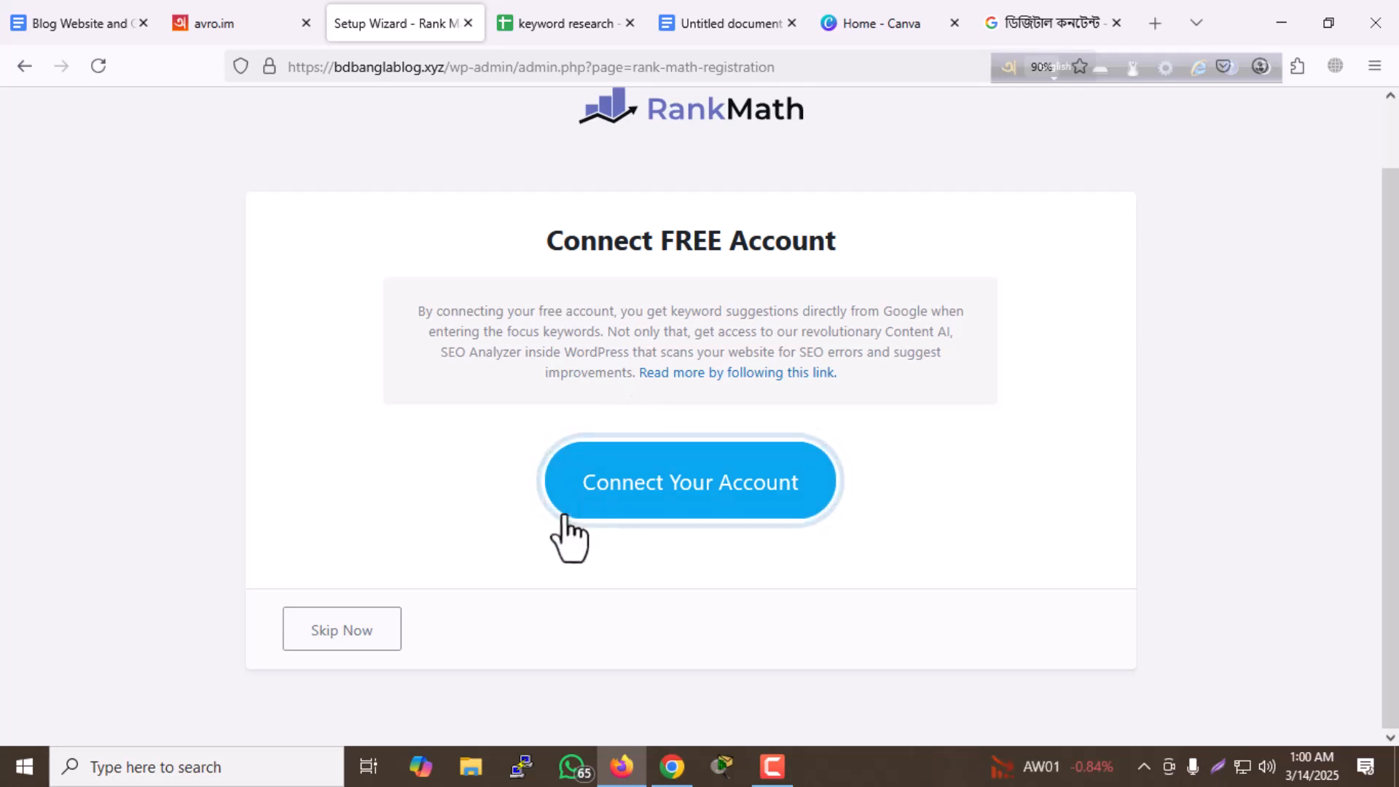
{"action": "left_click", "coordinate": [352, 636]}
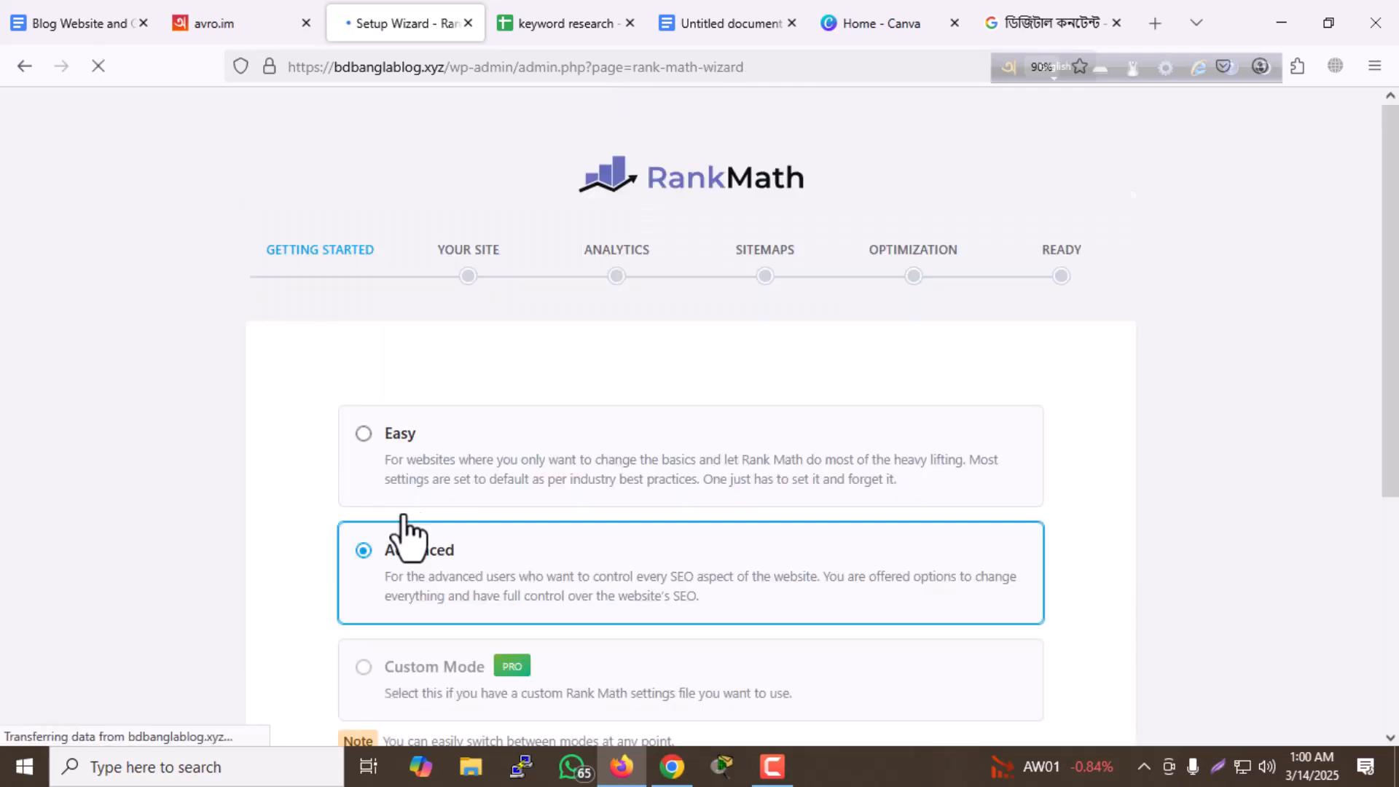
- Start the Rank Math setup wizard in Advanced mode
{"action": "scroll", "coordinate": [426, 402], "scroll_direction": "down", "scroll_amount": 2}
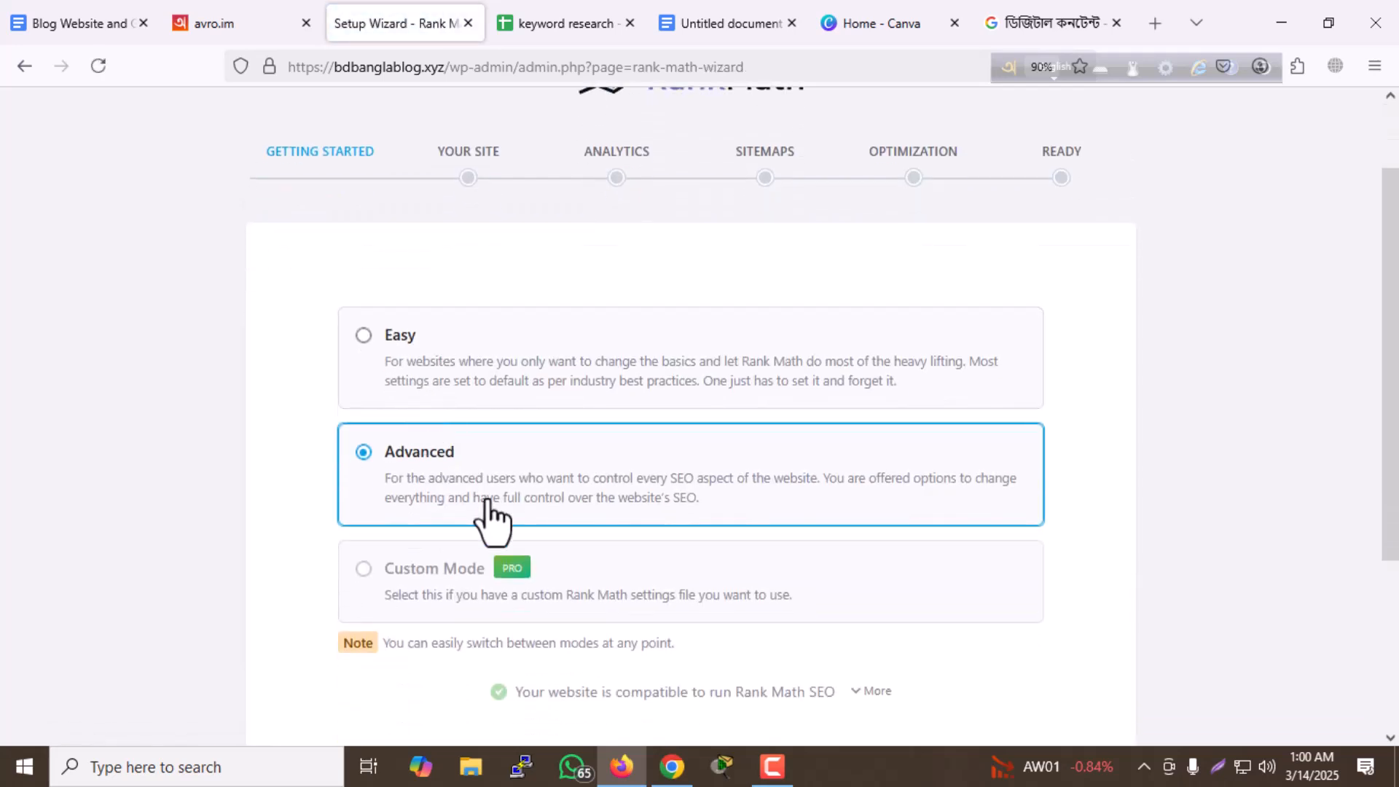
{"action": "scroll", "coordinate": [493, 466], "scroll_direction": "down", "scroll_amount": 3}
{"action": "left_click", "coordinate": [671, 552]}
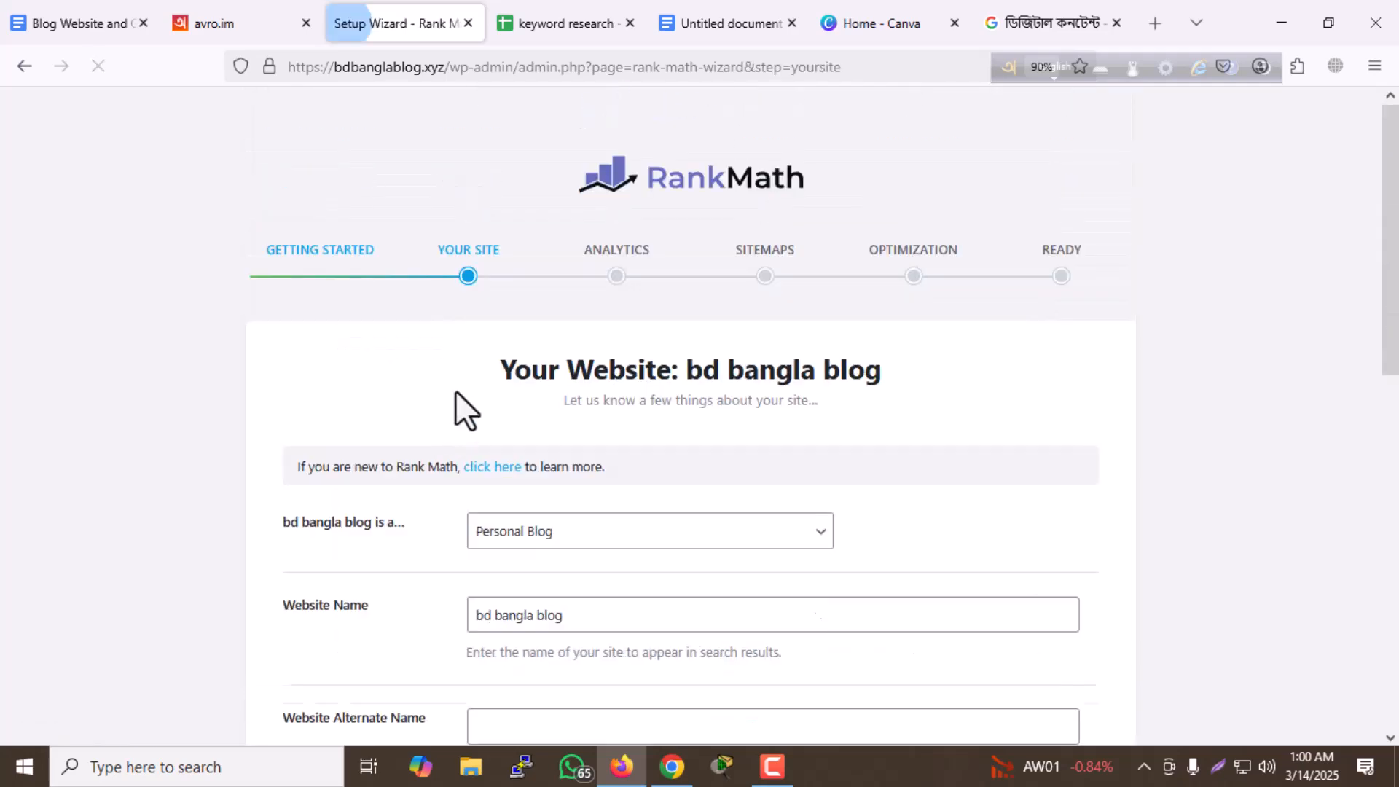
- Keep Personal Blog as the site type, set the website alternate name to "bd bangla blog", and save the site details
{"action": "scroll", "coordinate": [473, 412], "scroll_direction": "down", "scroll_amount": 1}
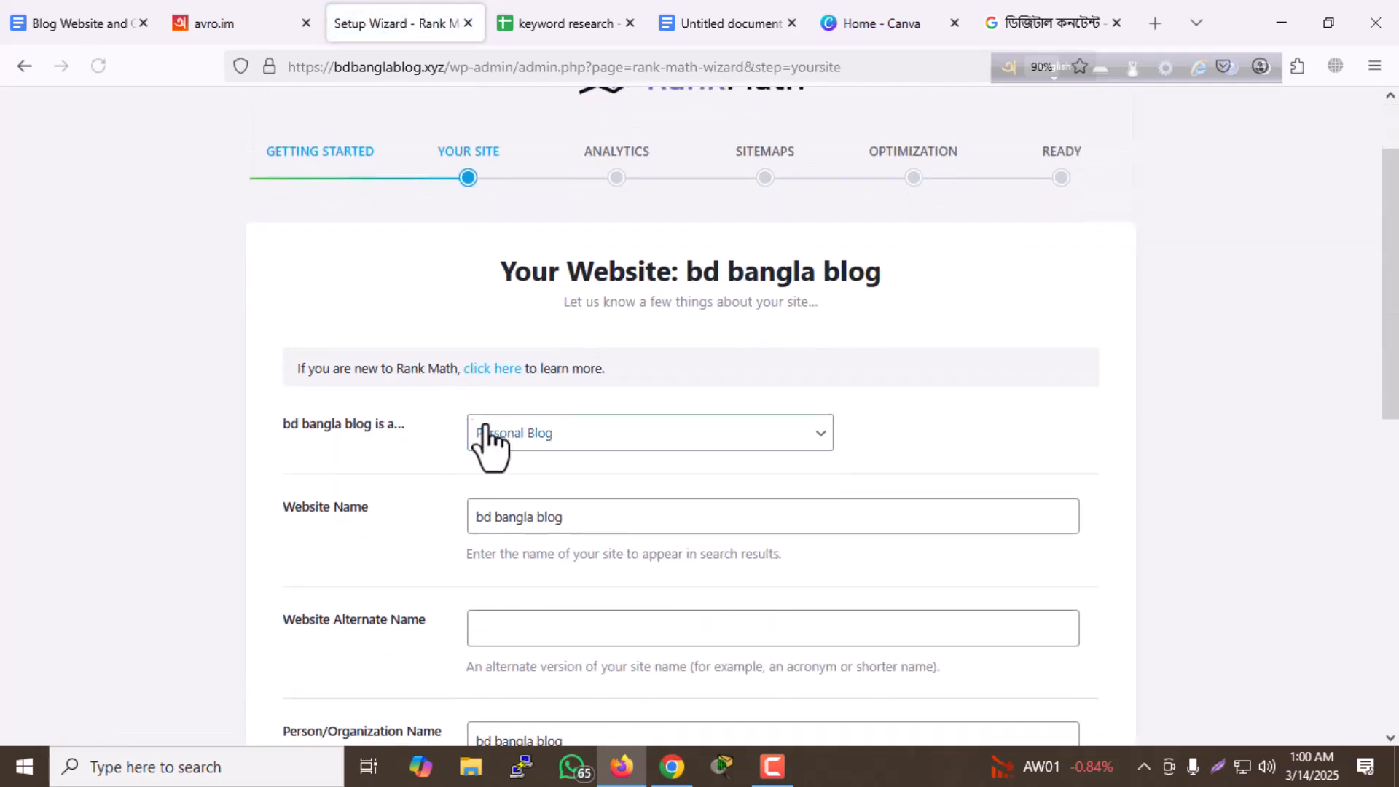
{"action": "left_click", "coordinate": [582, 442]}
{"action": "left_click", "coordinate": [584, 469]}
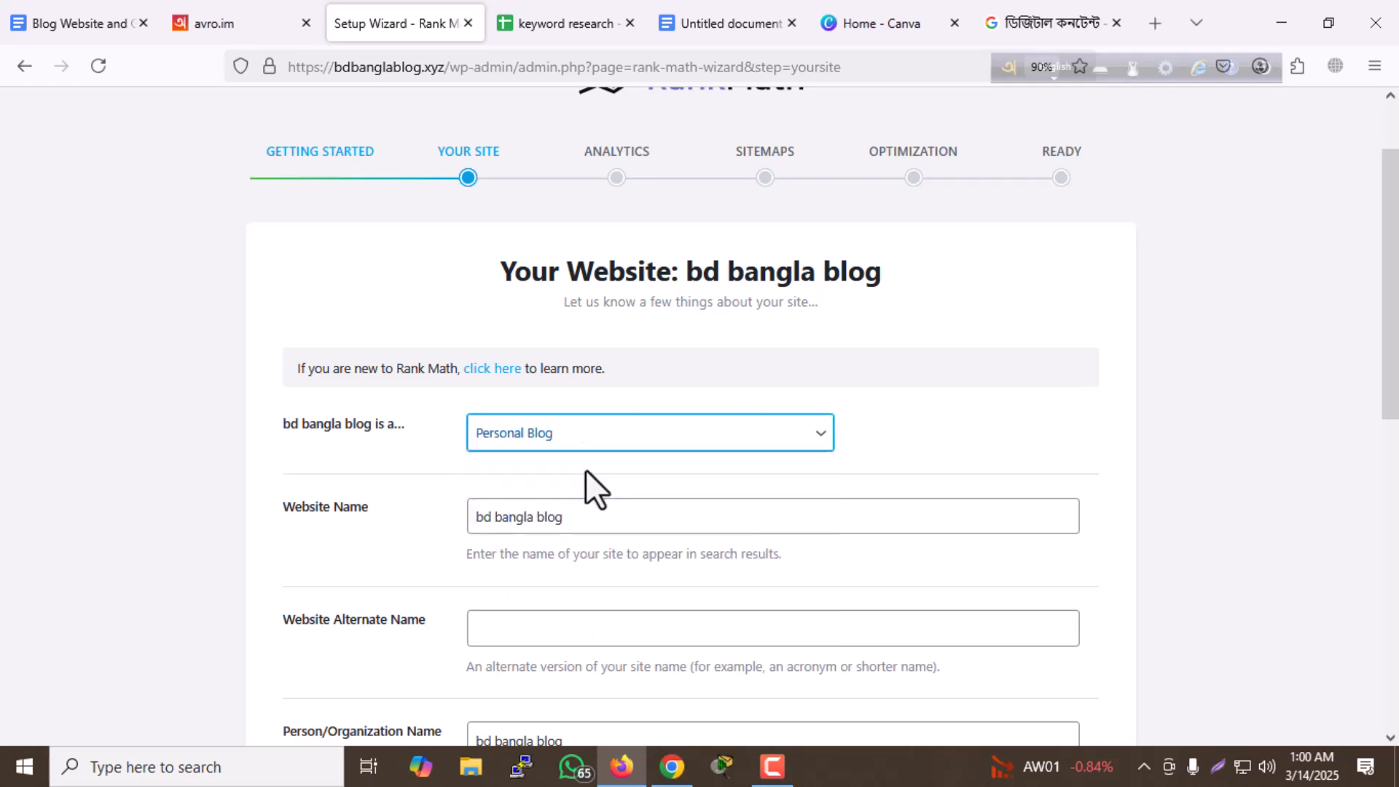
{"action": "scroll", "coordinate": [488, 326], "scroll_direction": "down", "scroll_amount": 2}
{"action": "left_click", "coordinate": [523, 435]}
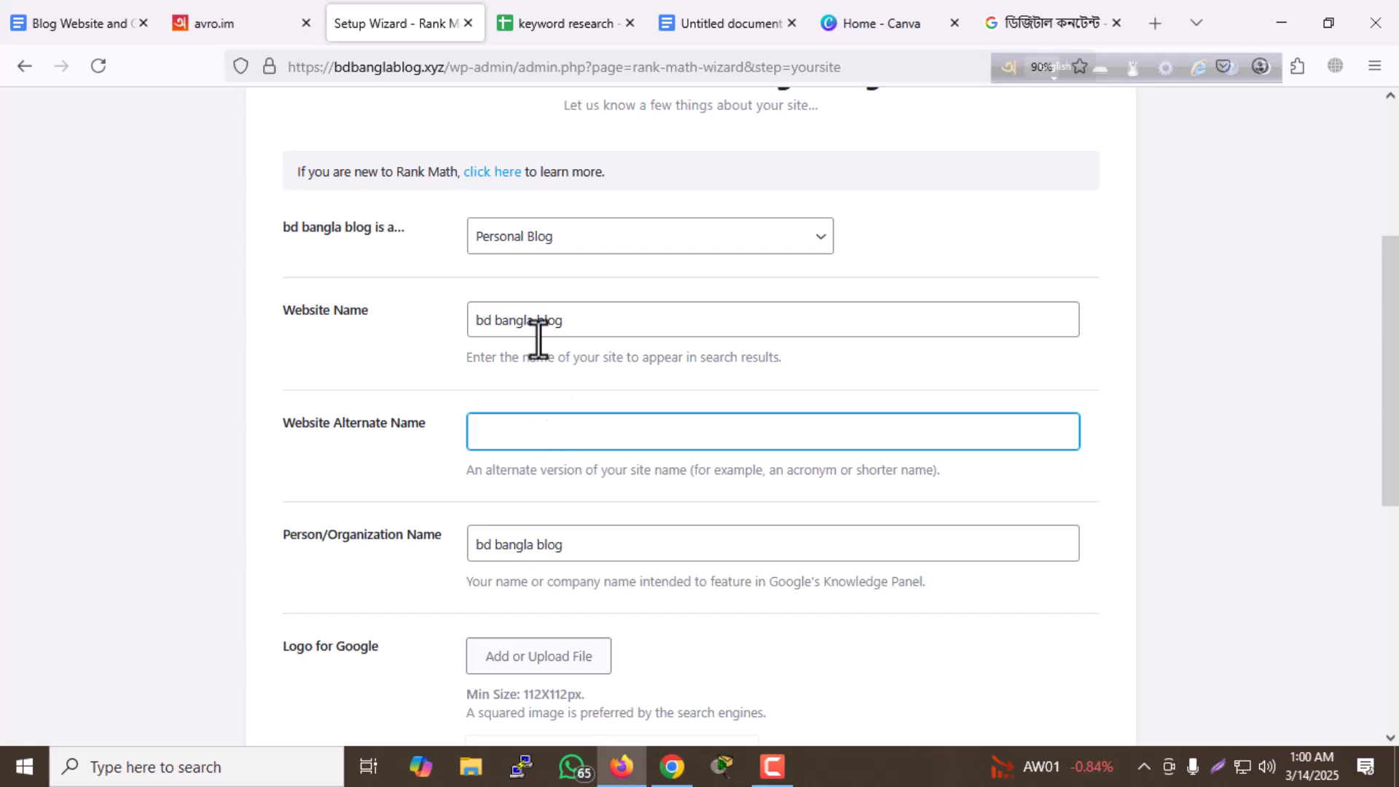
{"action": "left_click_drag", "start_coordinate": [588, 322], "coordinate": [332, 325]}
{"action": "key", "text": "ctrl+c"}
{"action": "left_click", "coordinate": [531, 423]}
{"action": "key", "text": "ctrl+v"}
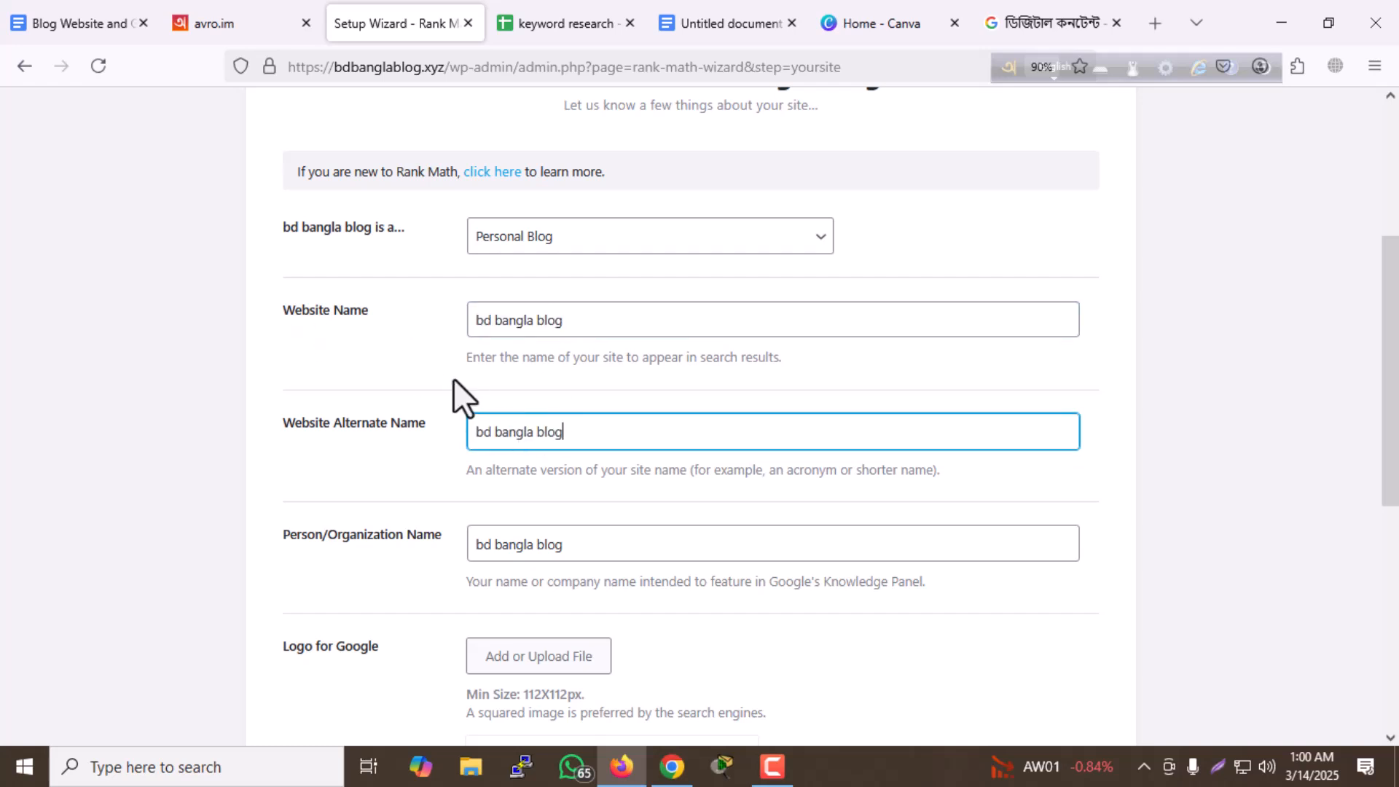
{"action": "scroll", "coordinate": [431, 397], "scroll_direction": "down", "scroll_amount": 3}
{"action": "scroll", "coordinate": [432, 484], "scroll_direction": "down", "scroll_amount": 4}
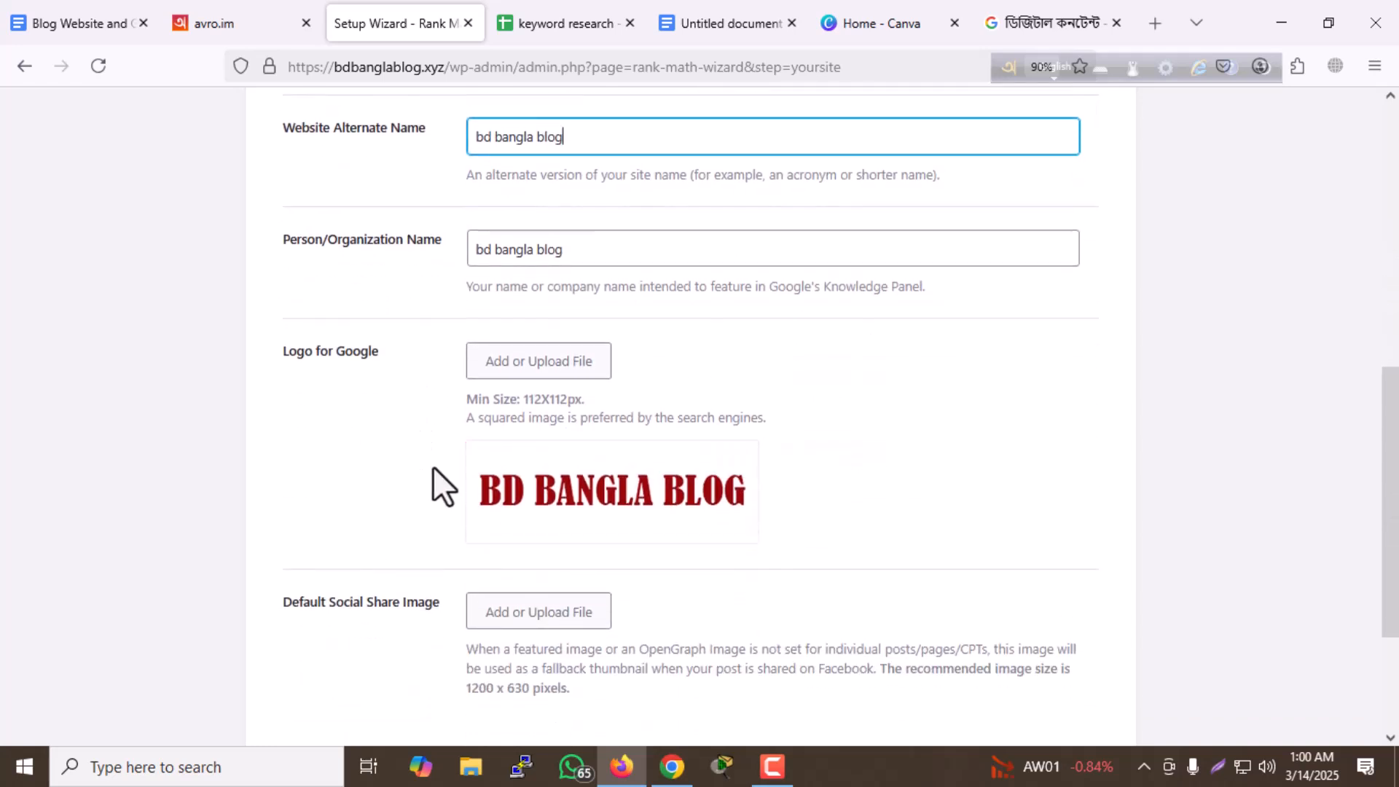
{"action": "left_click", "coordinate": [961, 623]}
- Connect a Rank Math account by signing in with the newspaper's Google account, and activate the Rank Math Free Plan for the site
{"action": "scroll", "coordinate": [618, 412], "scroll_direction": "down", "scroll_amount": 2}
{"action": "scroll", "coordinate": [619, 448], "scroll_direction": "down", "scroll_amount": 5}
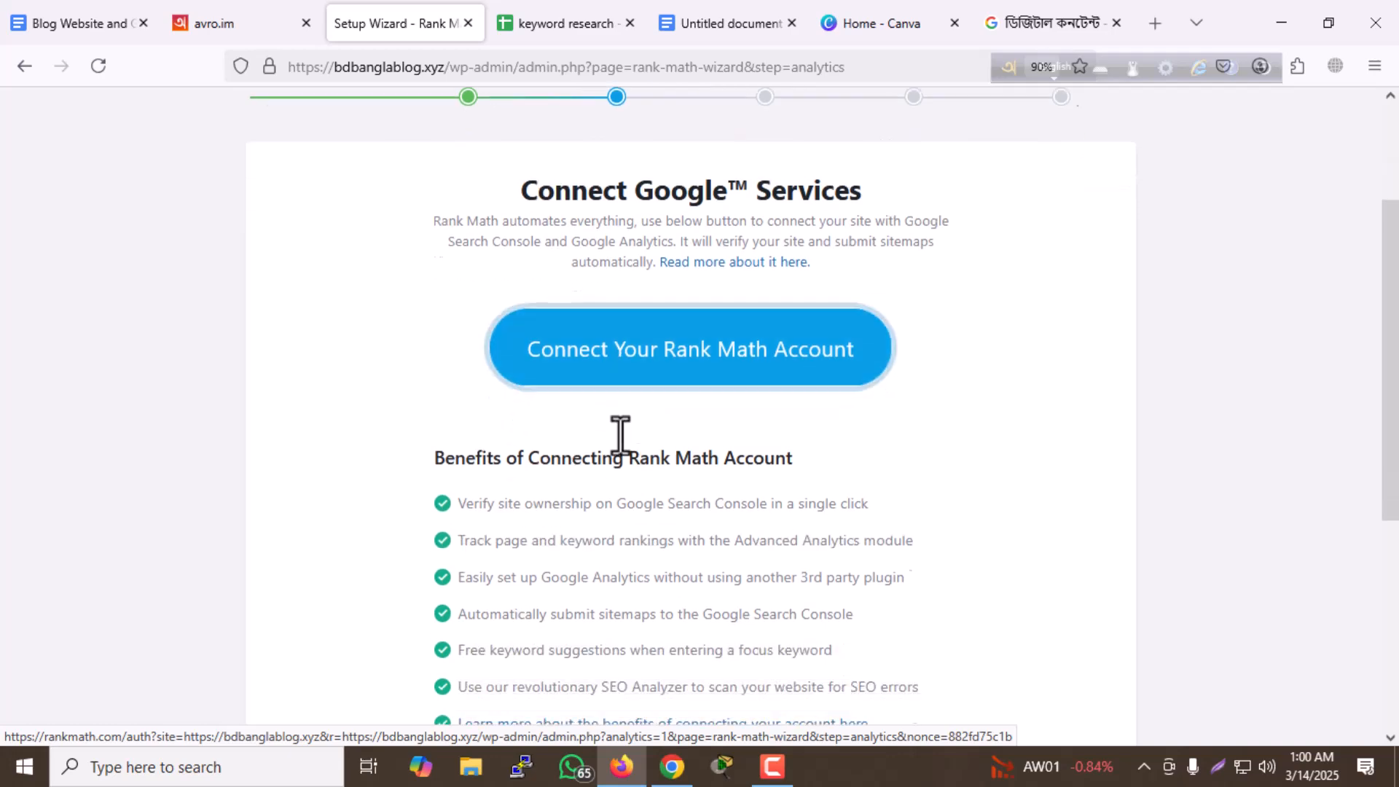
{"action": "scroll", "coordinate": [628, 470], "scroll_direction": "up", "scroll_amount": 5}
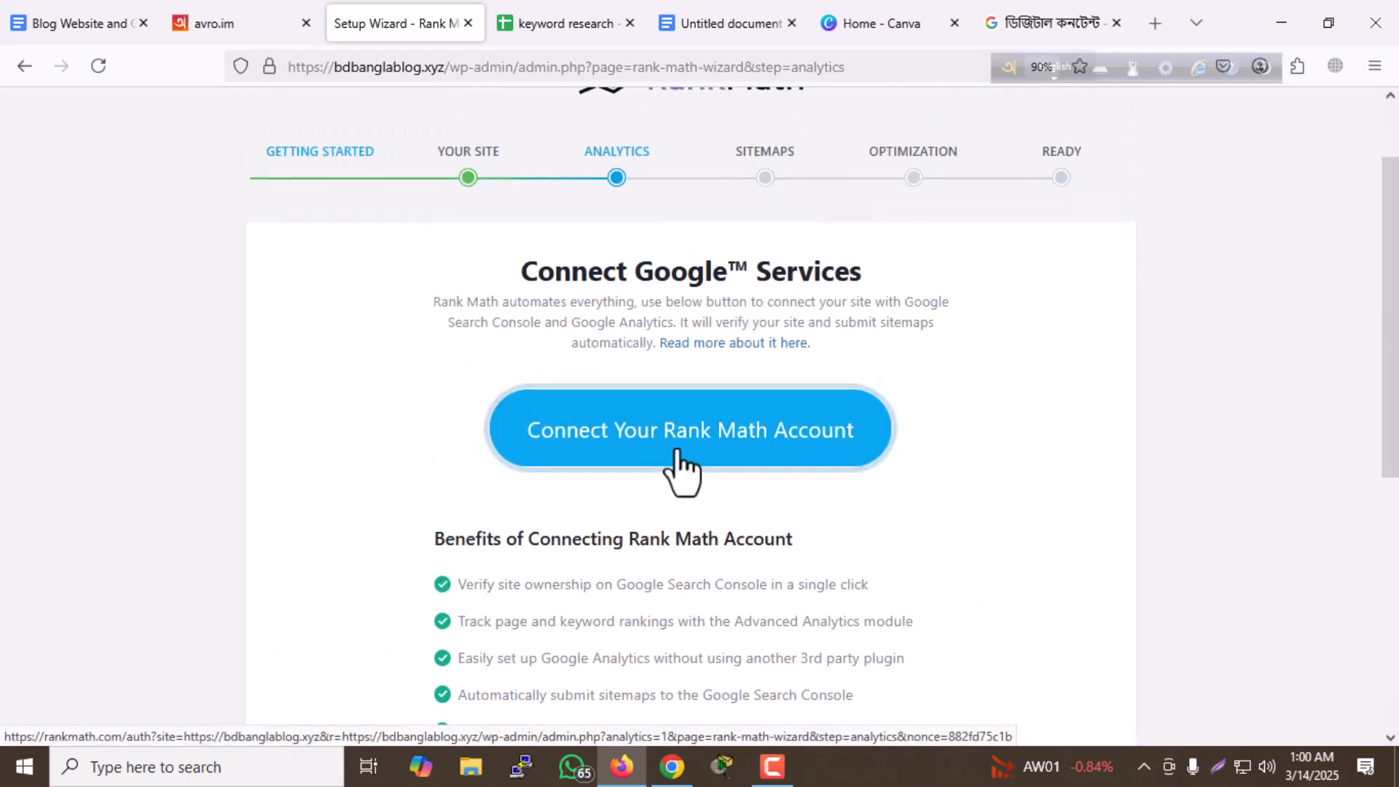
{"action": "left_click", "coordinate": [627, 440]}
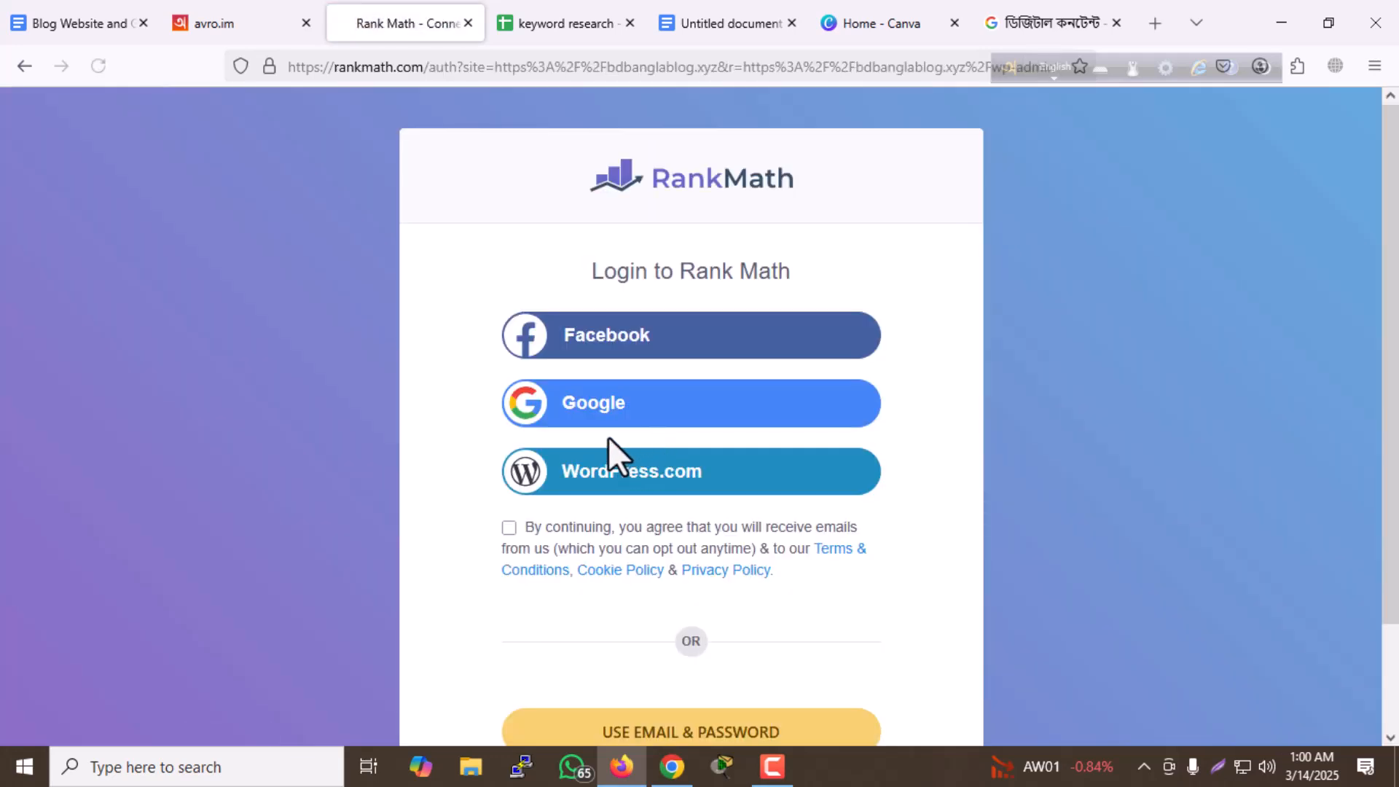
{"action": "left_click", "coordinate": [670, 417]}
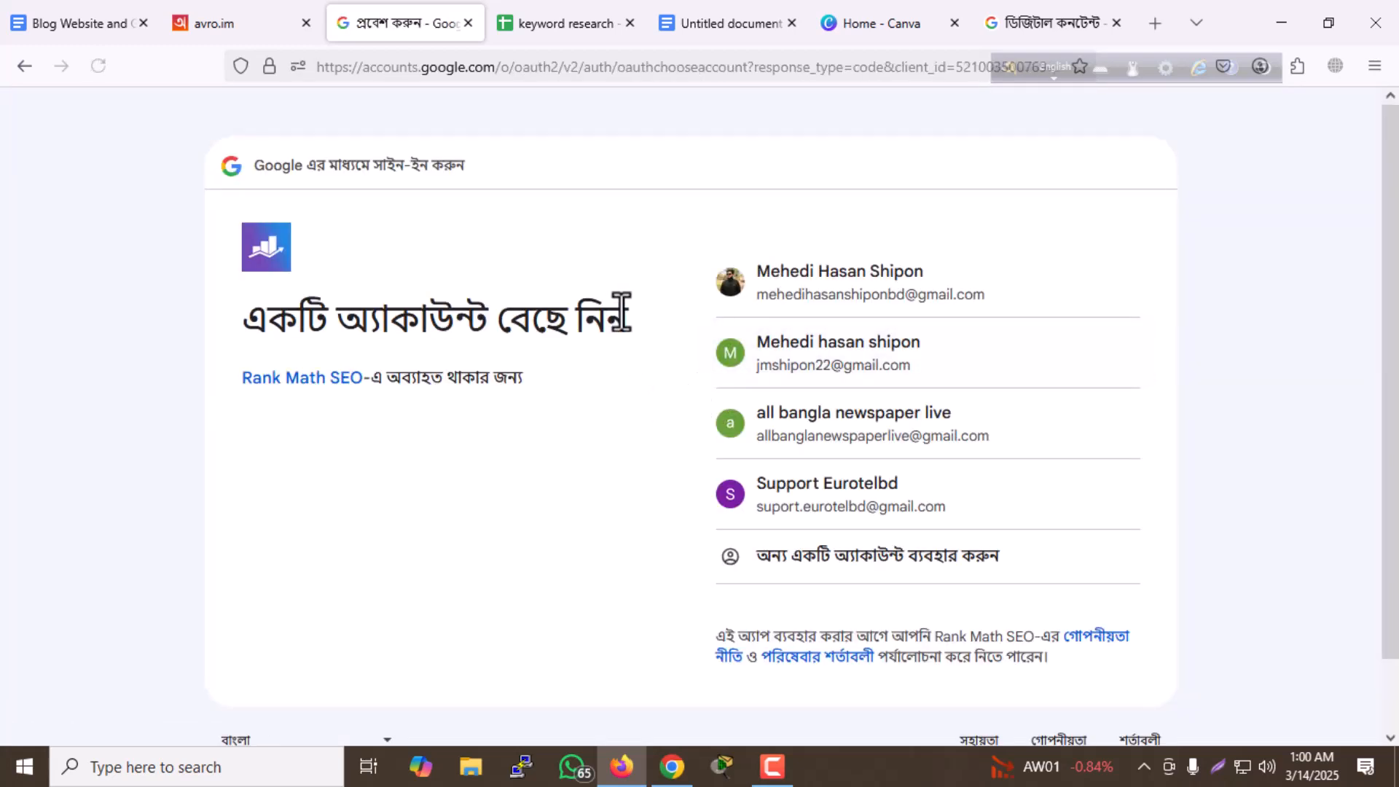
{"action": "scroll", "coordinate": [780, 490], "scroll_direction": "down", "scroll_amount": 2}
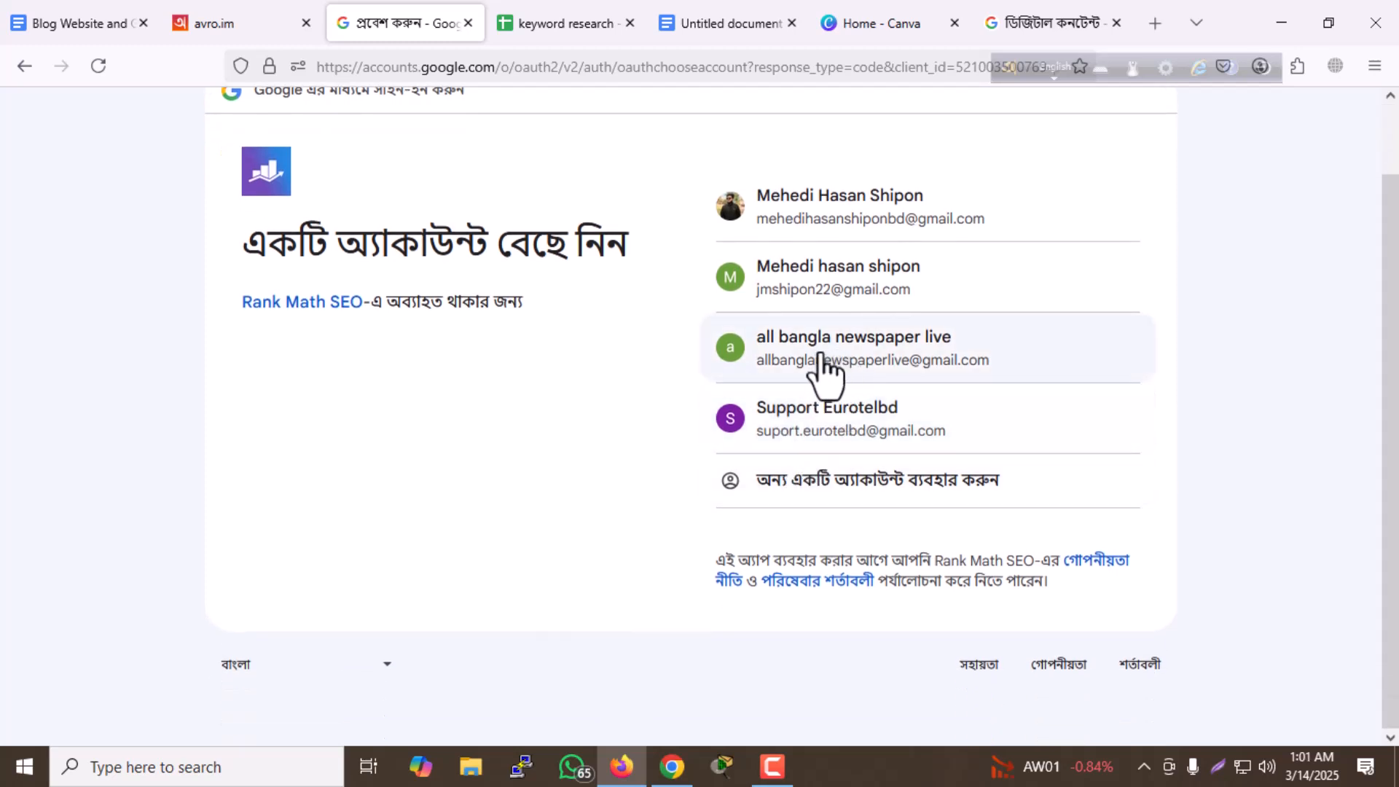
{"action": "left_click", "coordinate": [825, 374]}
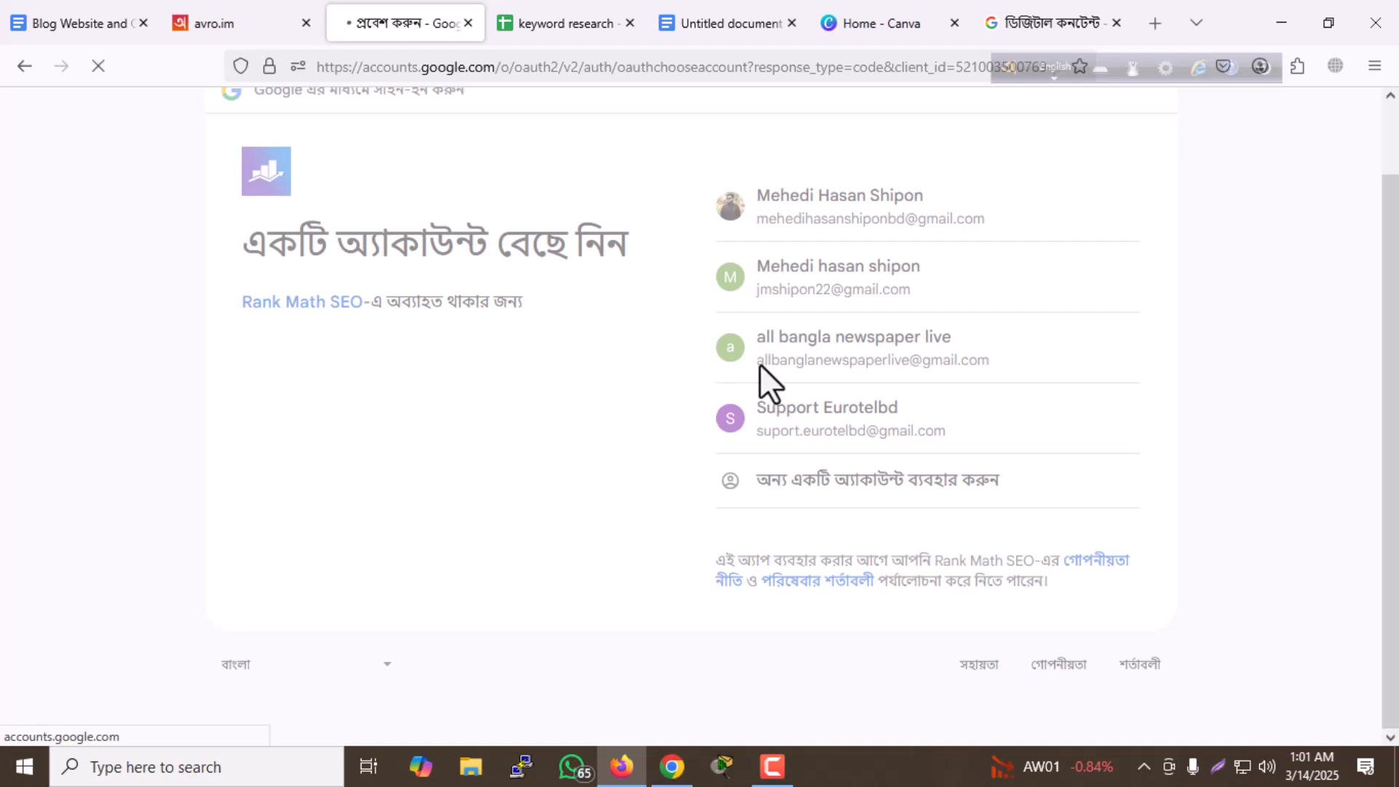
{"action": "left_click", "coordinate": [1054, 524]}
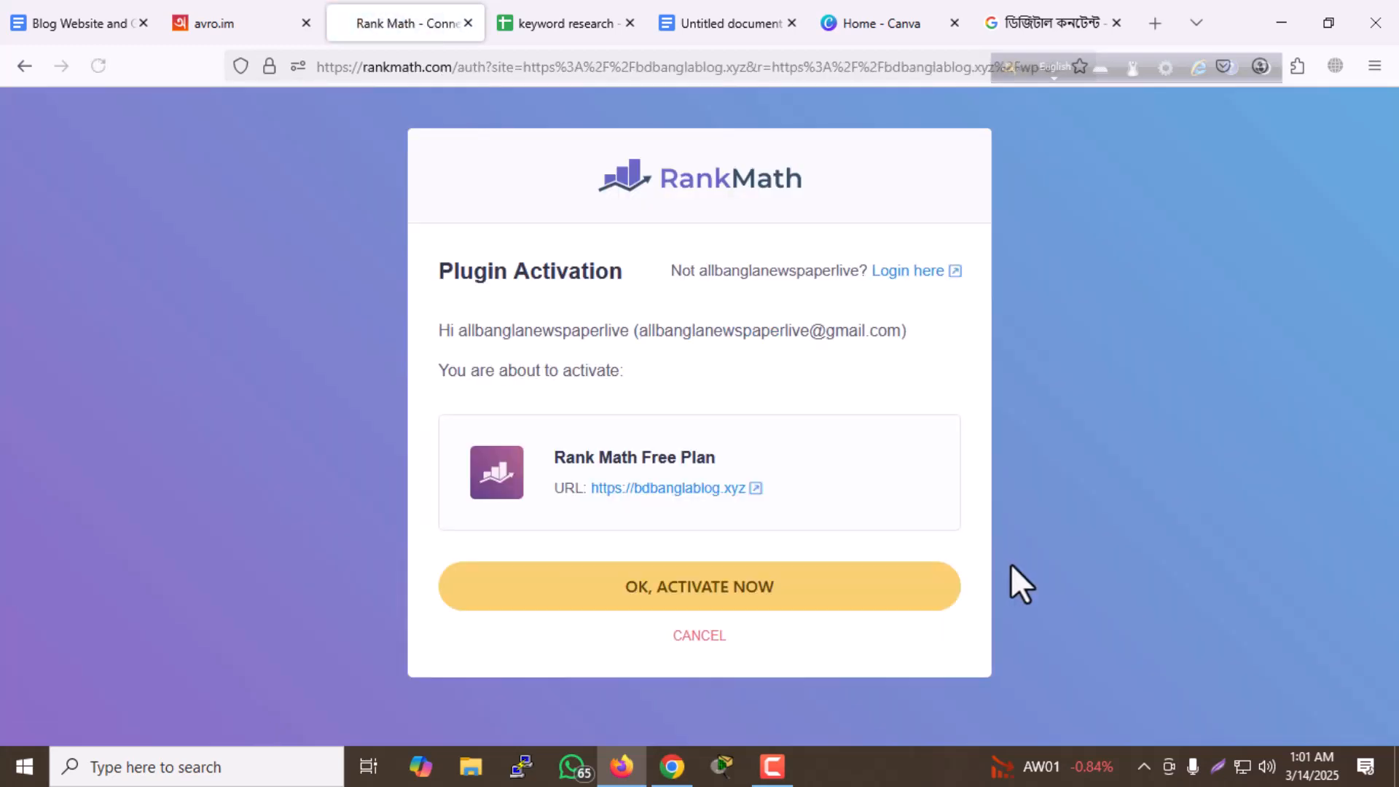
{"action": "left_click", "coordinate": [713, 590]}
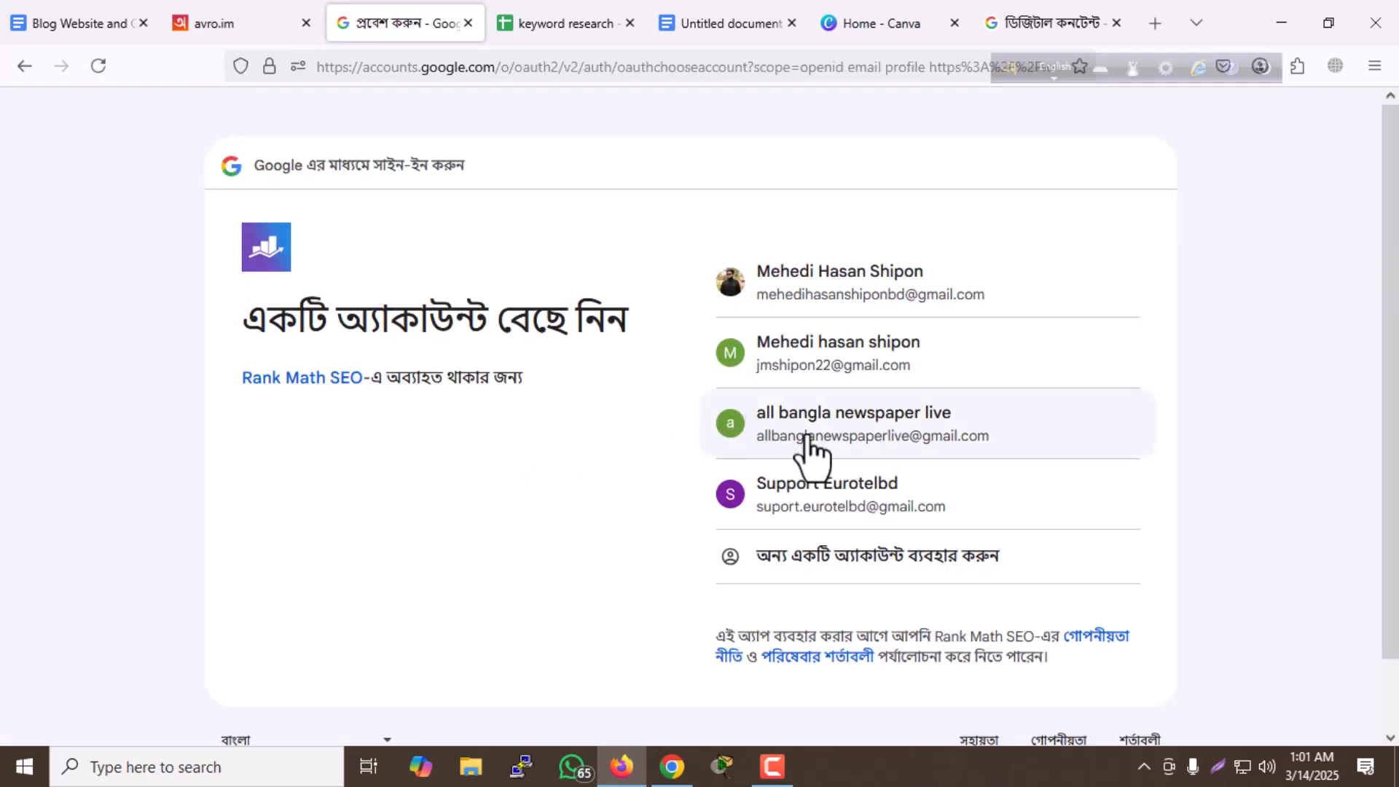
- Authorize Rank Math SEO on the newspaper's Google account with all the Analytics and Search Console permissions granted
{"action": "left_click", "coordinate": [794, 434]}
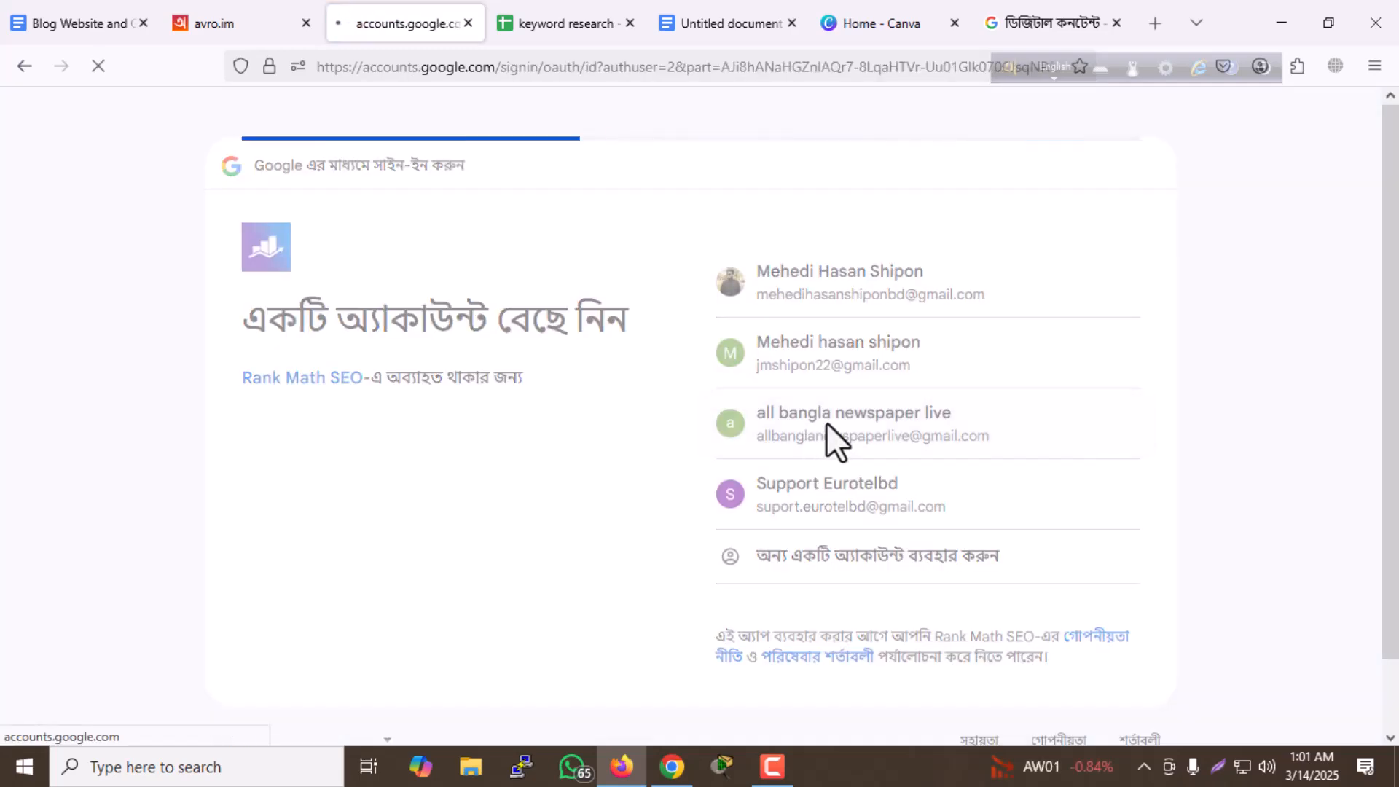
{"action": "left_click", "coordinate": [1030, 535]}
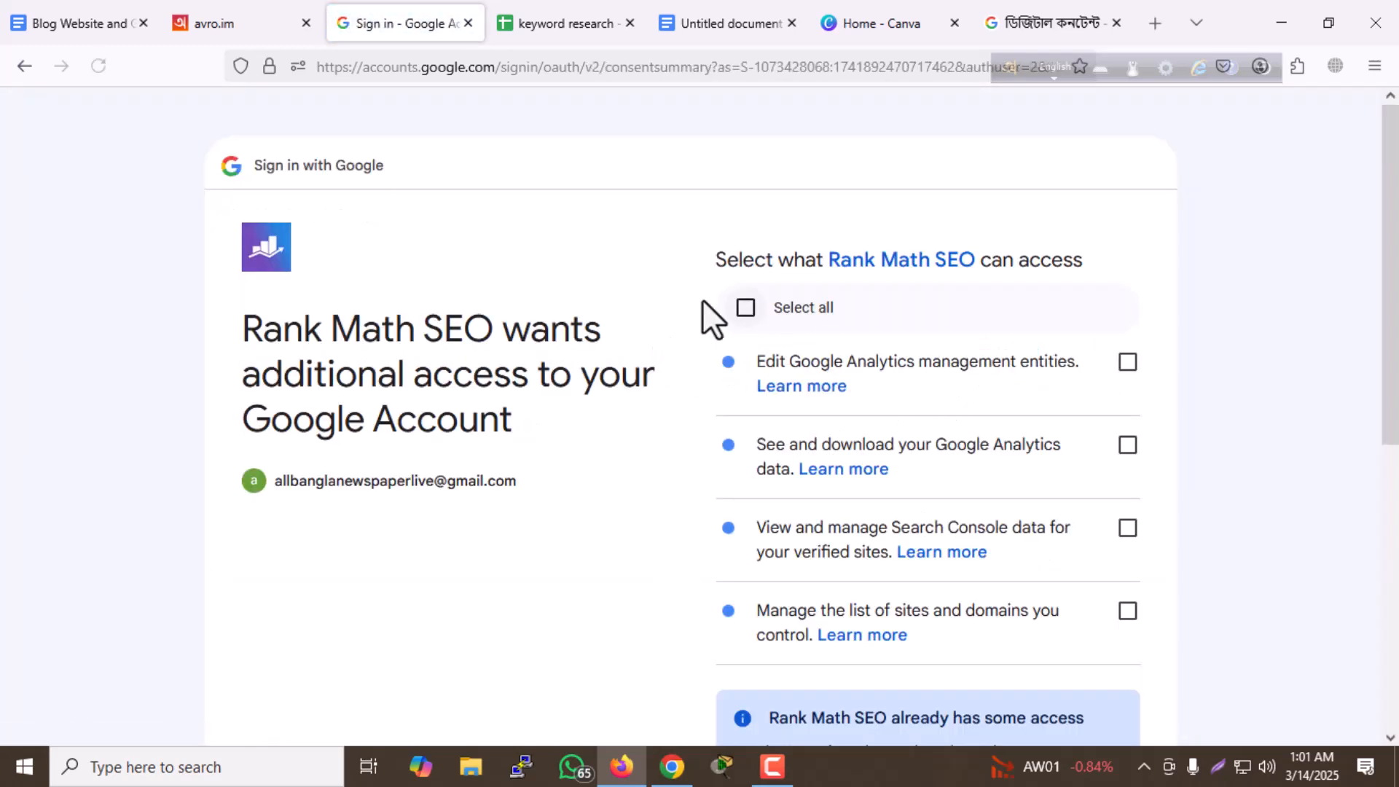
{"action": "left_click", "coordinate": [746, 310]}
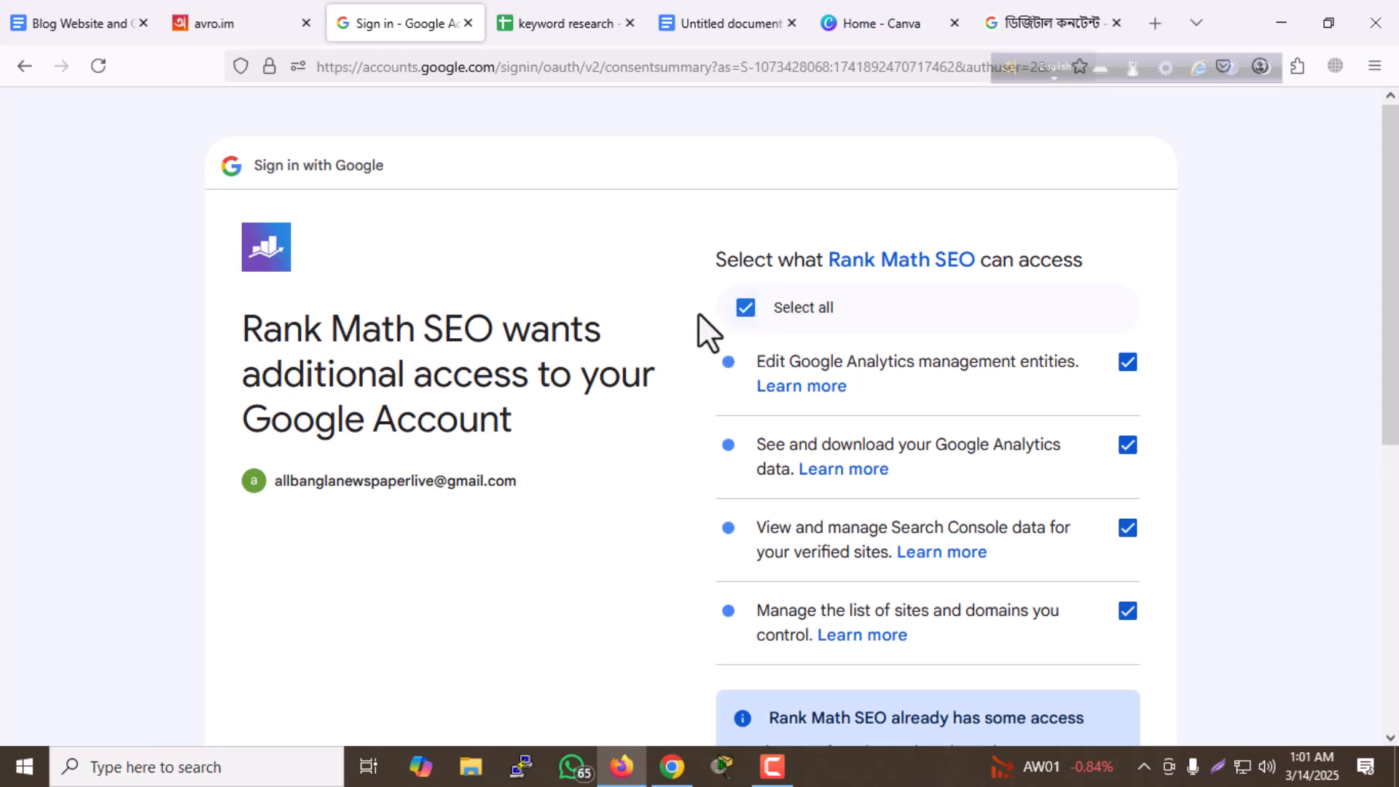
{"action": "scroll", "coordinate": [807, 479], "scroll_direction": "down", "scroll_amount": 6}
{"action": "scroll", "coordinate": [810, 492], "scroll_direction": "down", "scroll_amount": 1}
{"action": "left_click", "coordinate": [1038, 577]}
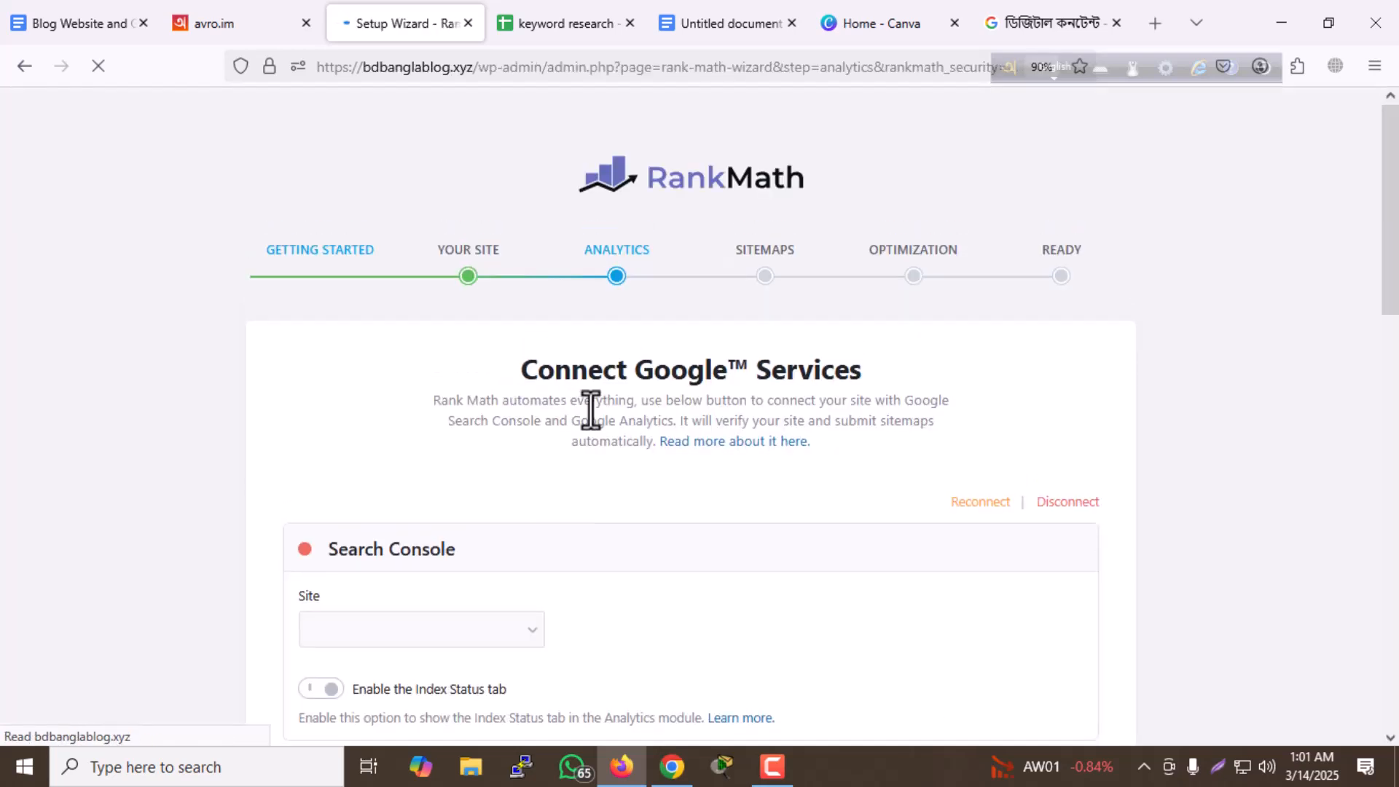
{"action": "scroll", "coordinate": [562, 400], "scroll_direction": "down", "scroll_amount": 2}
{"action": "scroll", "coordinate": [461, 473], "scroll_direction": "down", "scroll_amount": 5}
{"action": "scroll", "coordinate": [521, 482], "scroll_direction": "down", "scroll_amount": 5}
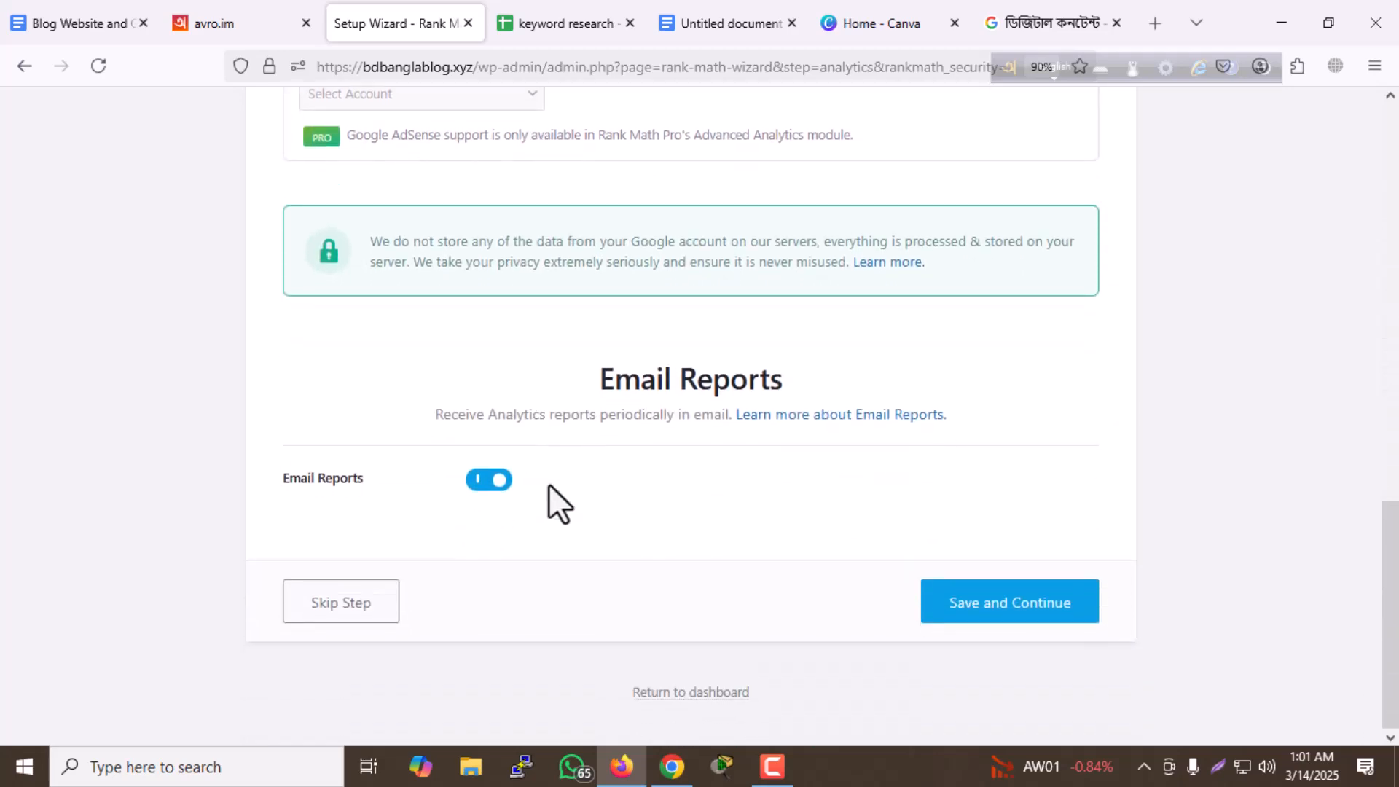
{"action": "scroll", "coordinate": [534, 484], "scroll_direction": "up", "scroll_amount": 10}
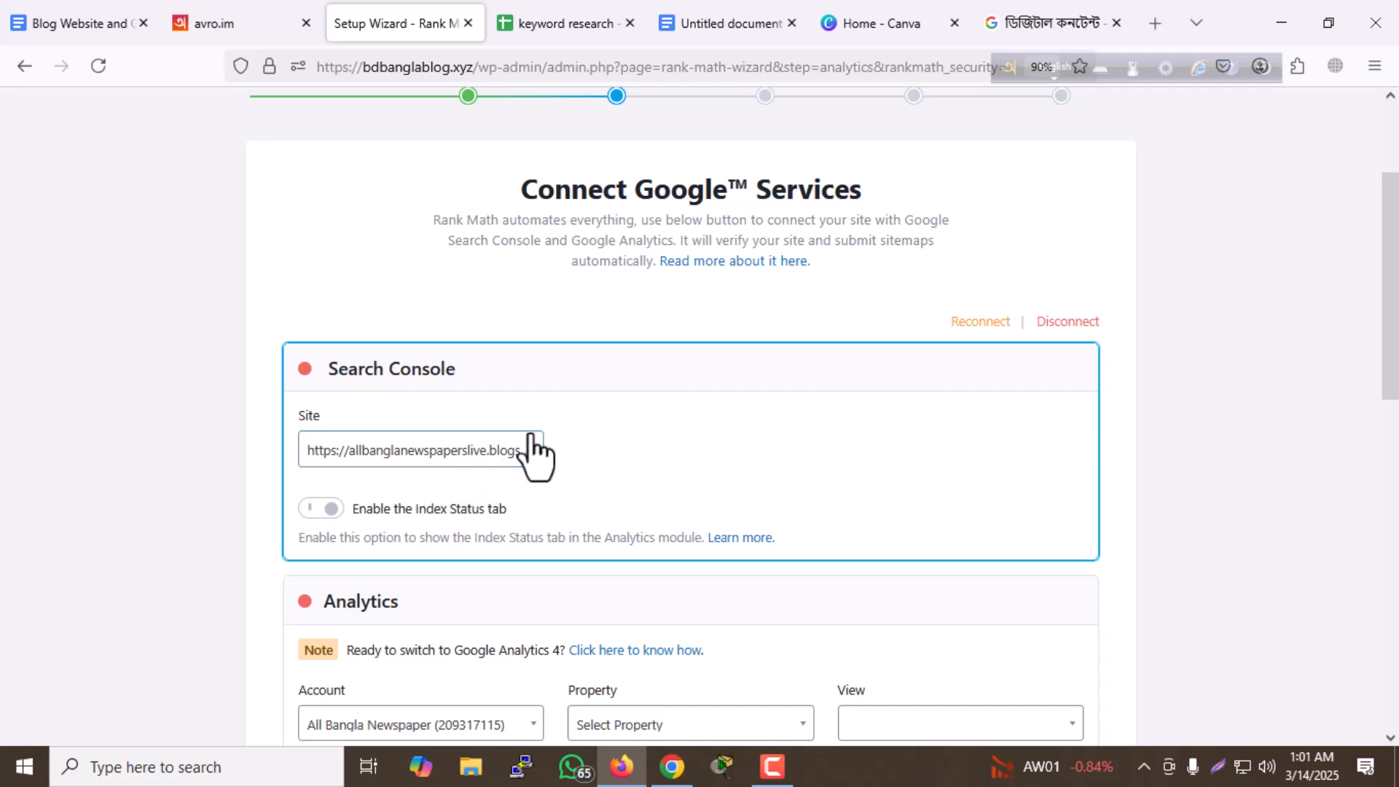
{"action": "scroll", "coordinate": [532, 452], "scroll_direction": "down", "scroll_amount": 1}
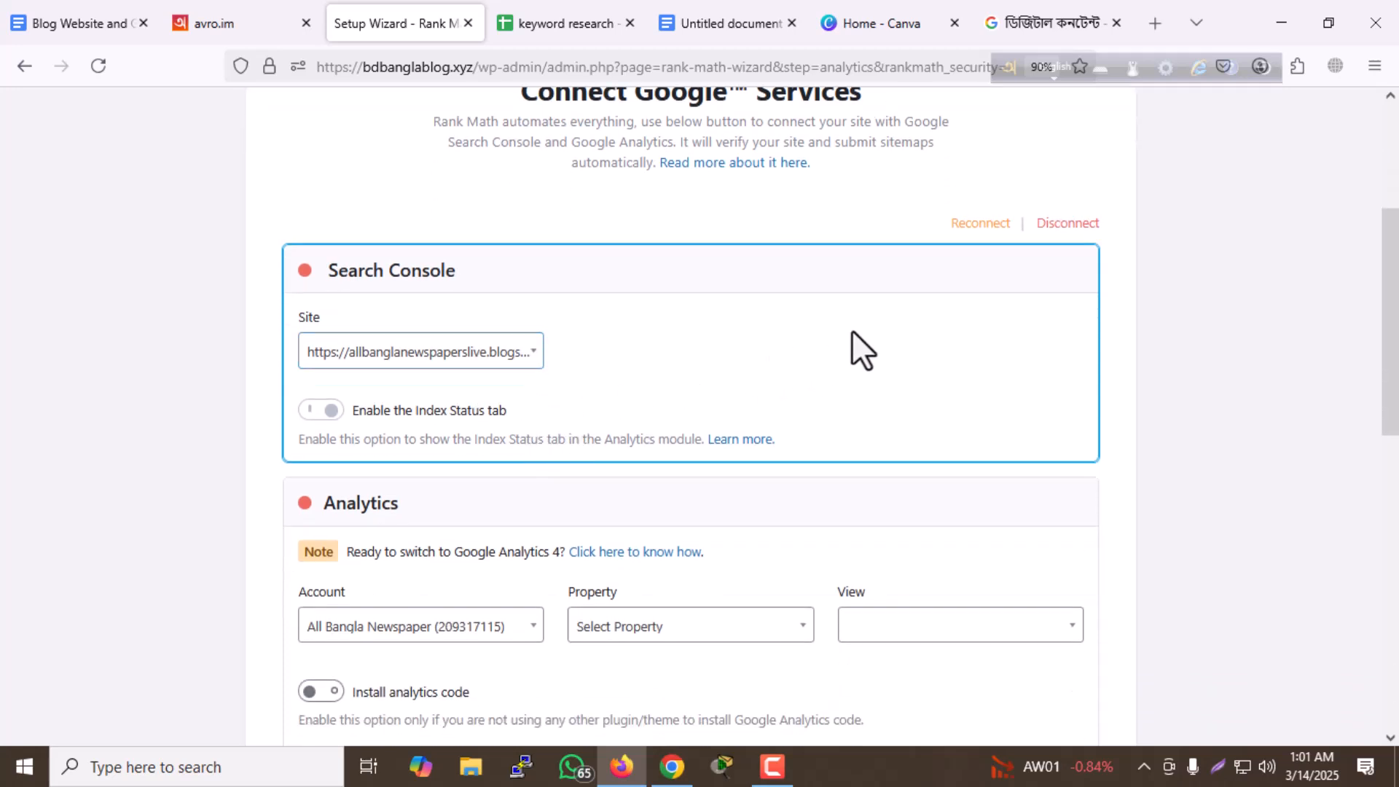
{"action": "scroll", "coordinate": [842, 335], "scroll_direction": "down", "scroll_amount": 2}
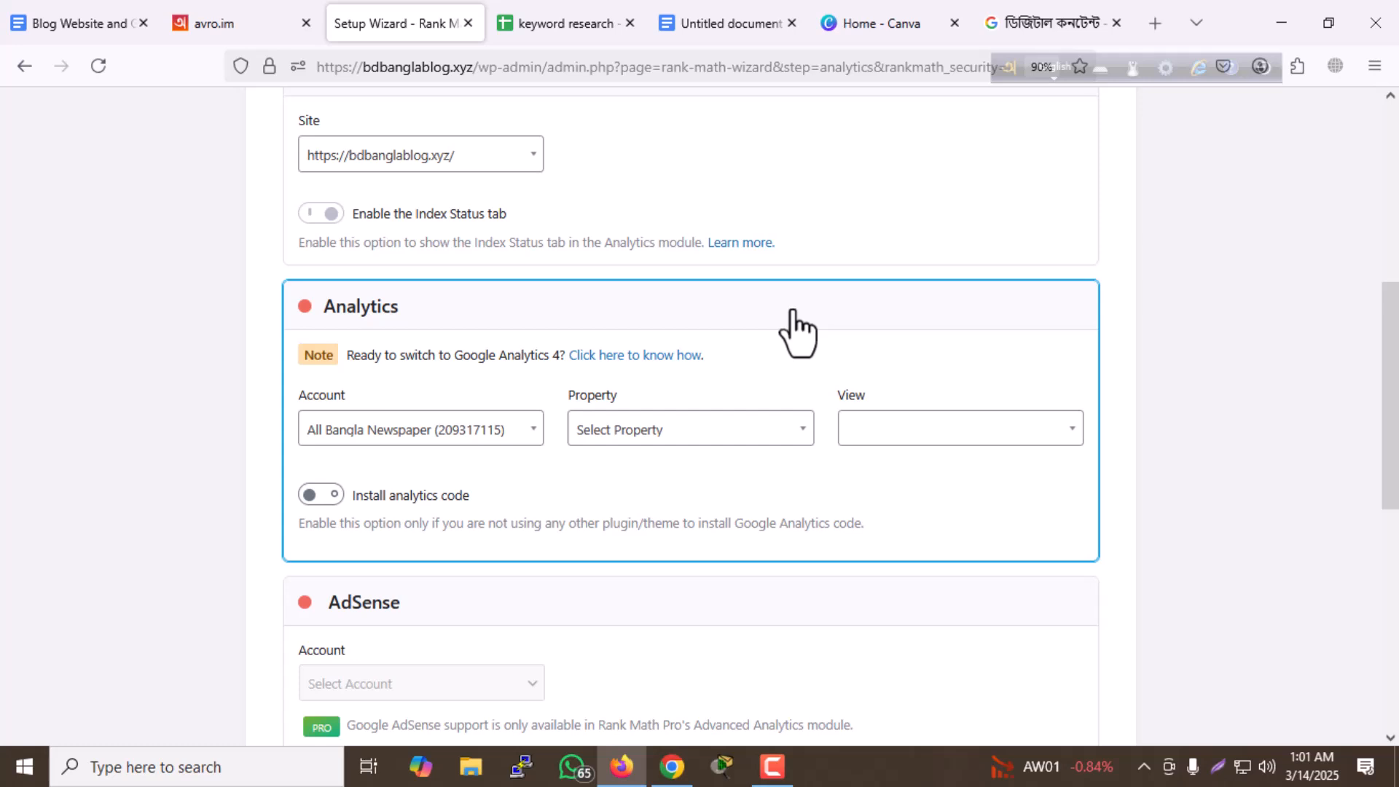
- Skip the remaining Analytics settings and save the sitemap configuration with images, posts, pages and categories included
{"action": "scroll", "coordinate": [797, 331], "scroll_direction": "down", "scroll_amount": 8}
{"action": "left_click", "coordinate": [952, 606]}
{"action": "left_click", "coordinate": [342, 608]}
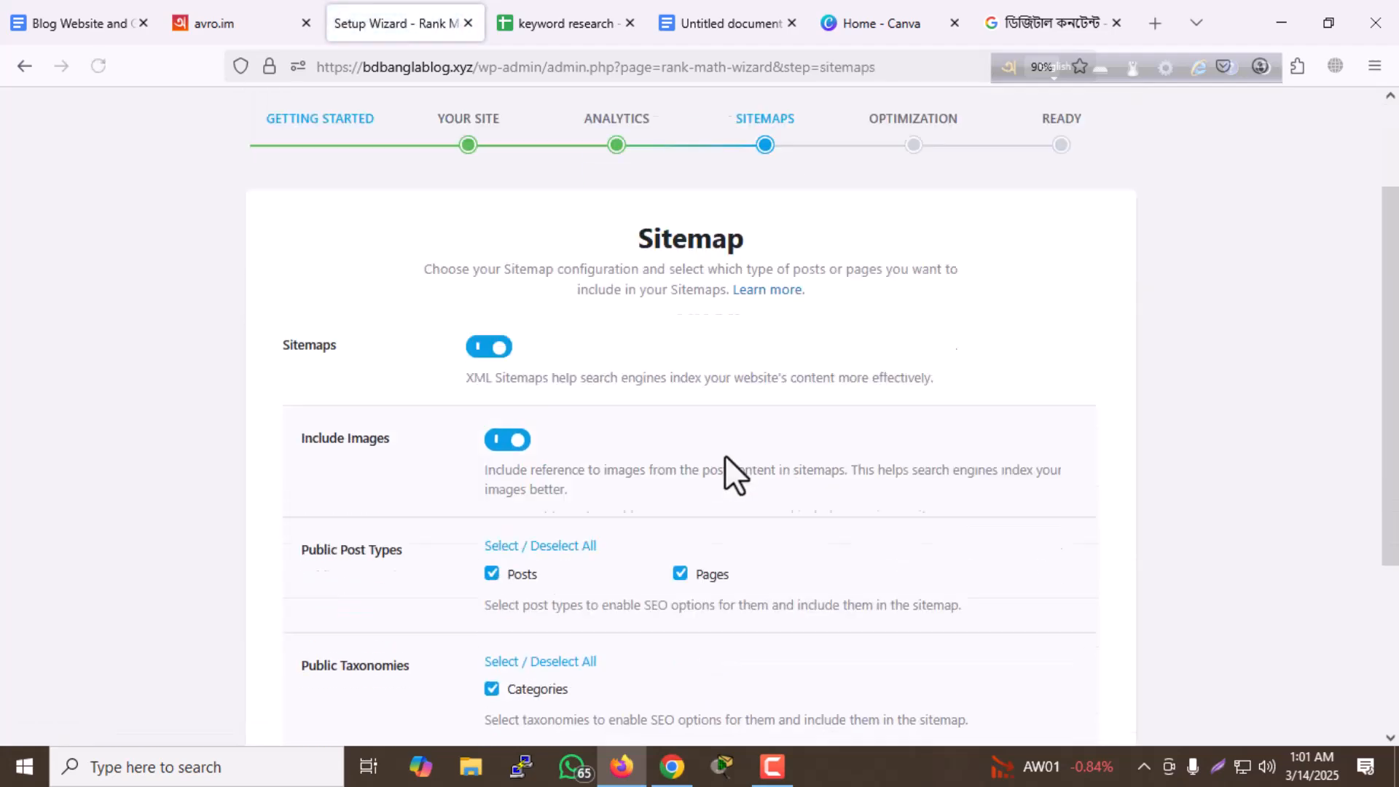
{"action": "scroll", "coordinate": [725, 459], "scroll_direction": "down", "scroll_amount": 5}
{"action": "left_click", "coordinate": [1035, 615]}
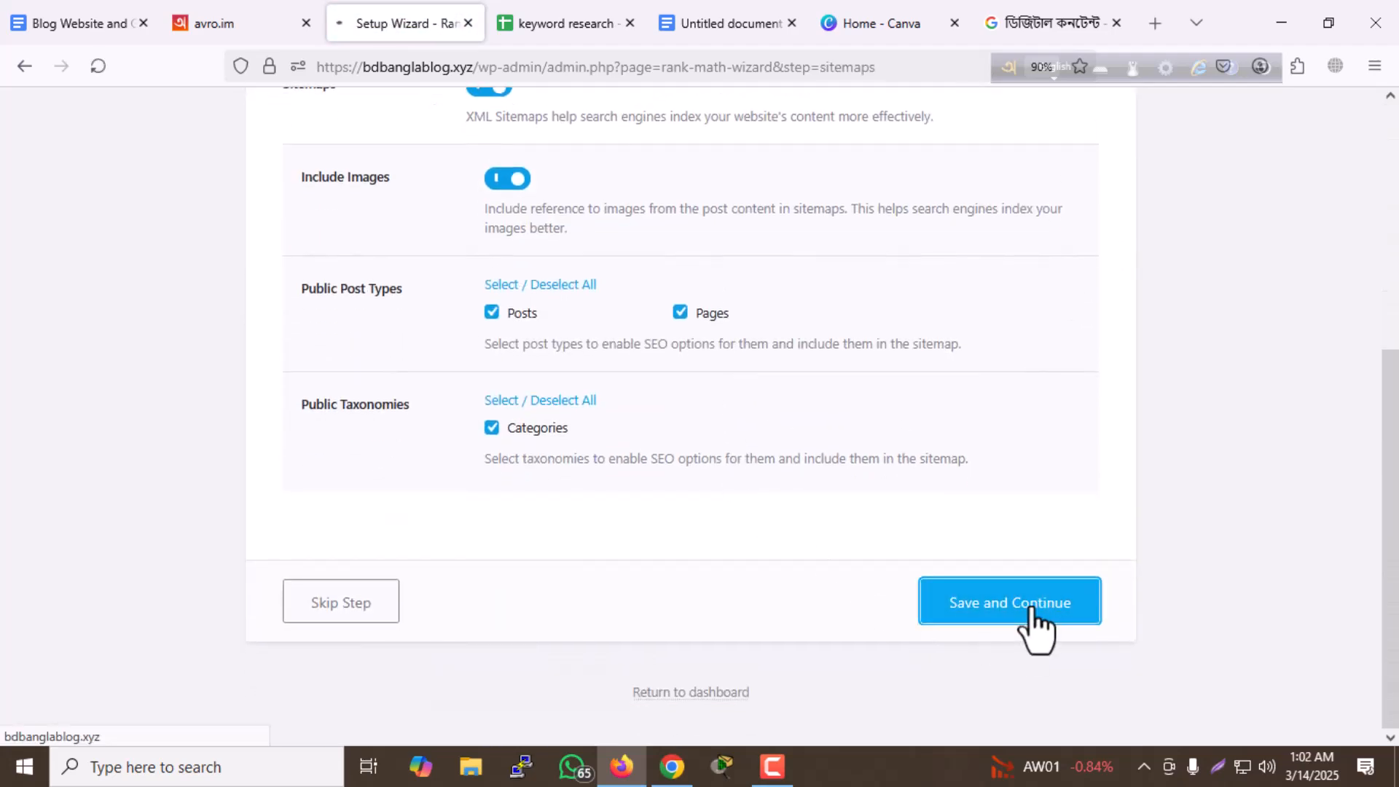
- Save the optimization settings as they are and finish the setup wizard by returning to the dashboard
{"action": "scroll", "coordinate": [593, 395], "scroll_direction": "down", "scroll_amount": 5}
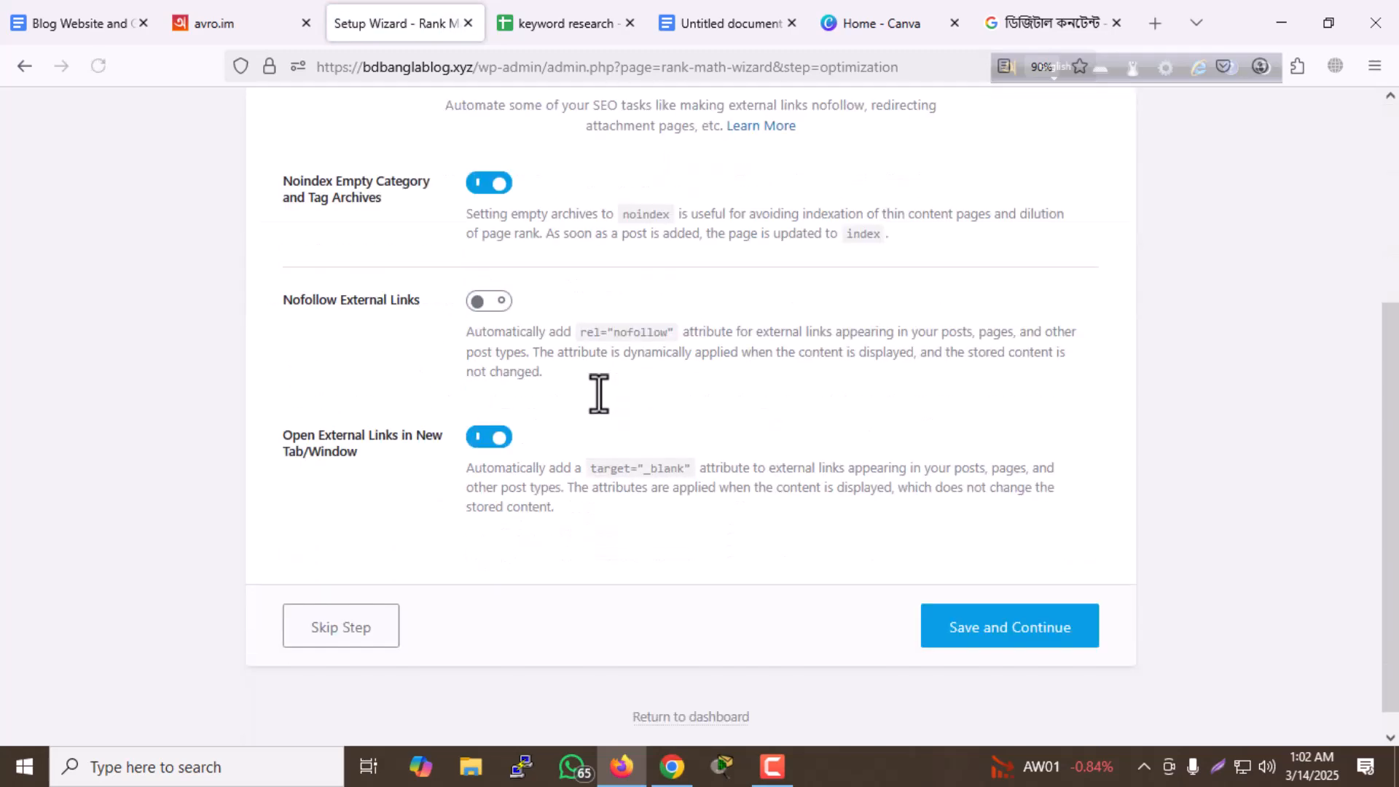
{"action": "left_click", "coordinate": [1021, 616]}
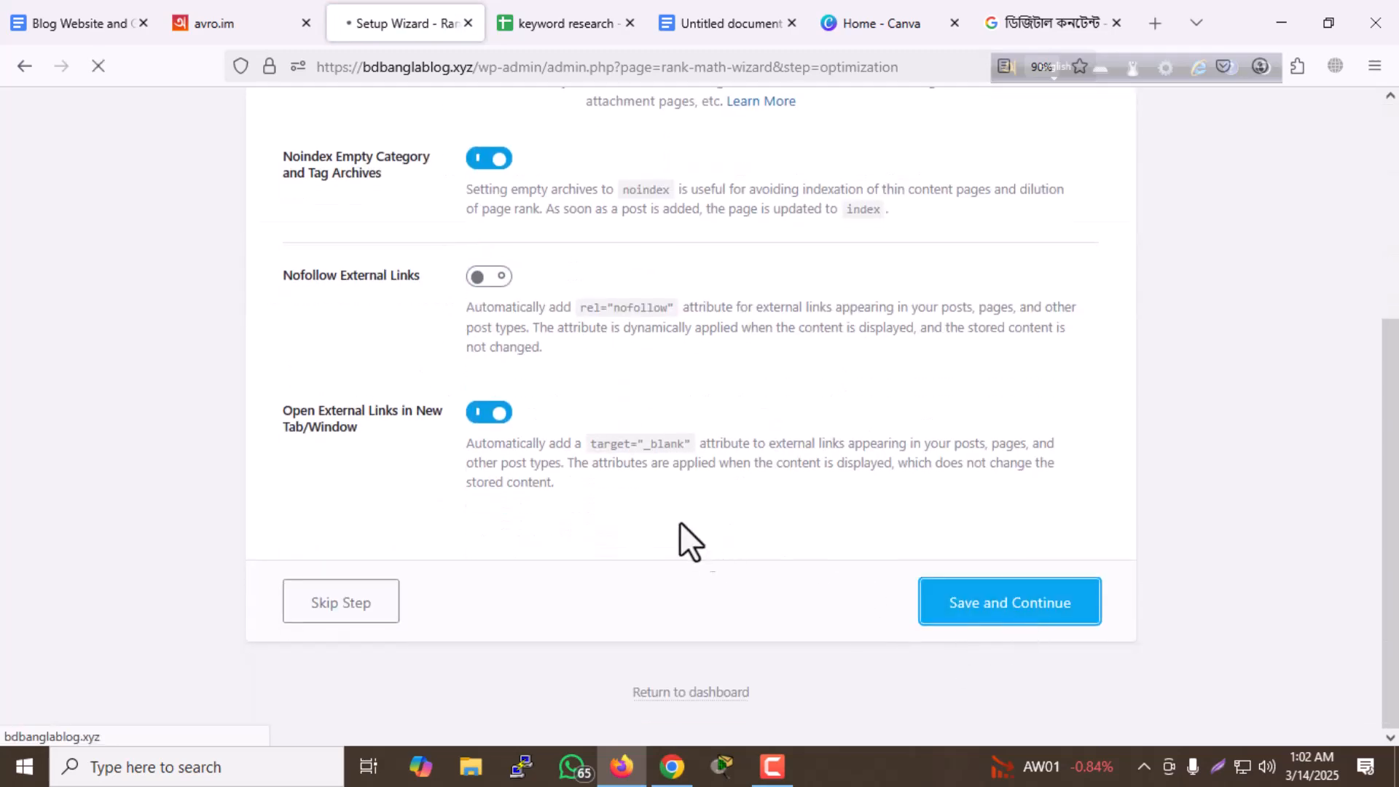
{"action": "scroll", "coordinate": [662, 321], "scroll_direction": "down", "scroll_amount": 2}
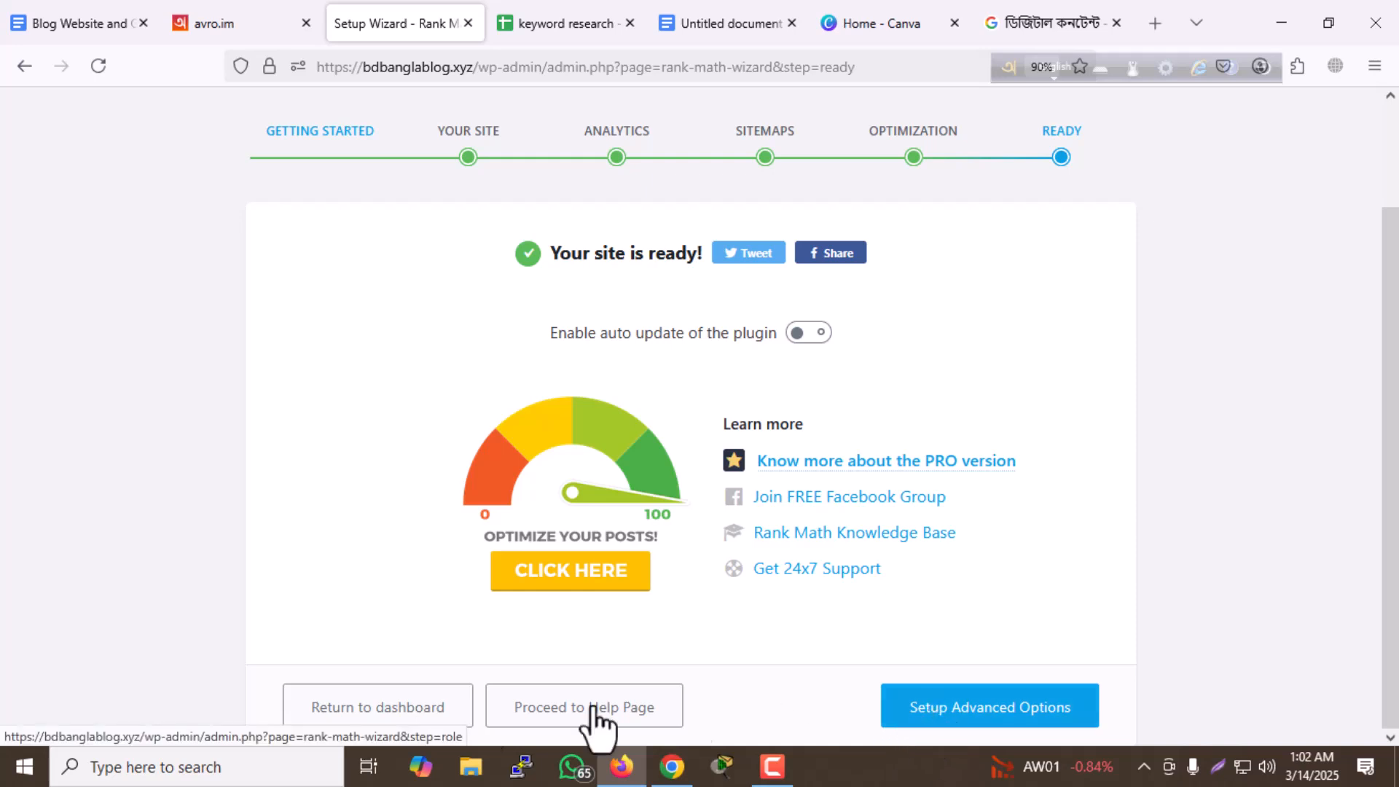
{"action": "left_click", "coordinate": [411, 710]}
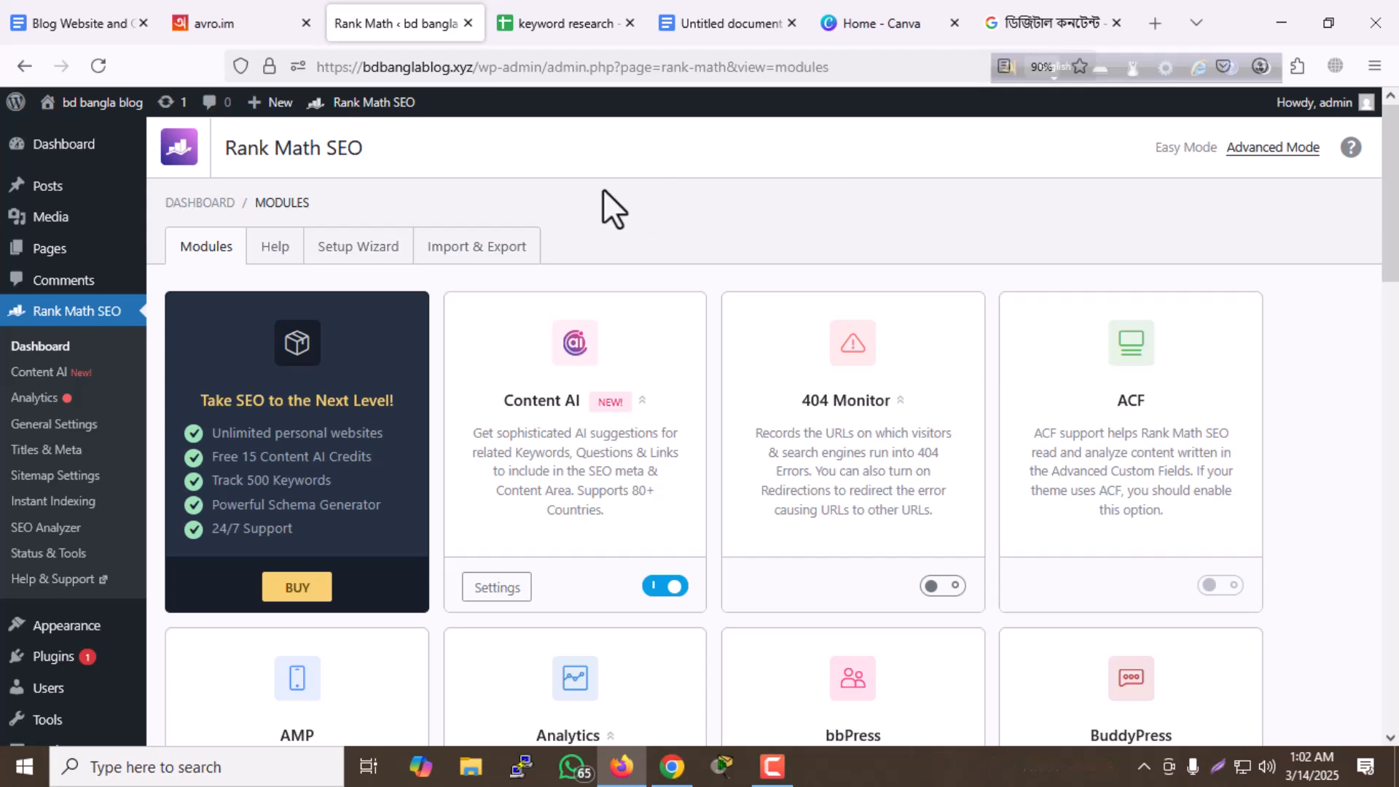
- Start a new blog post and switch to the untitled article document in Google Docs
{"action": "mouse_move", "coordinate": [44, 187]}
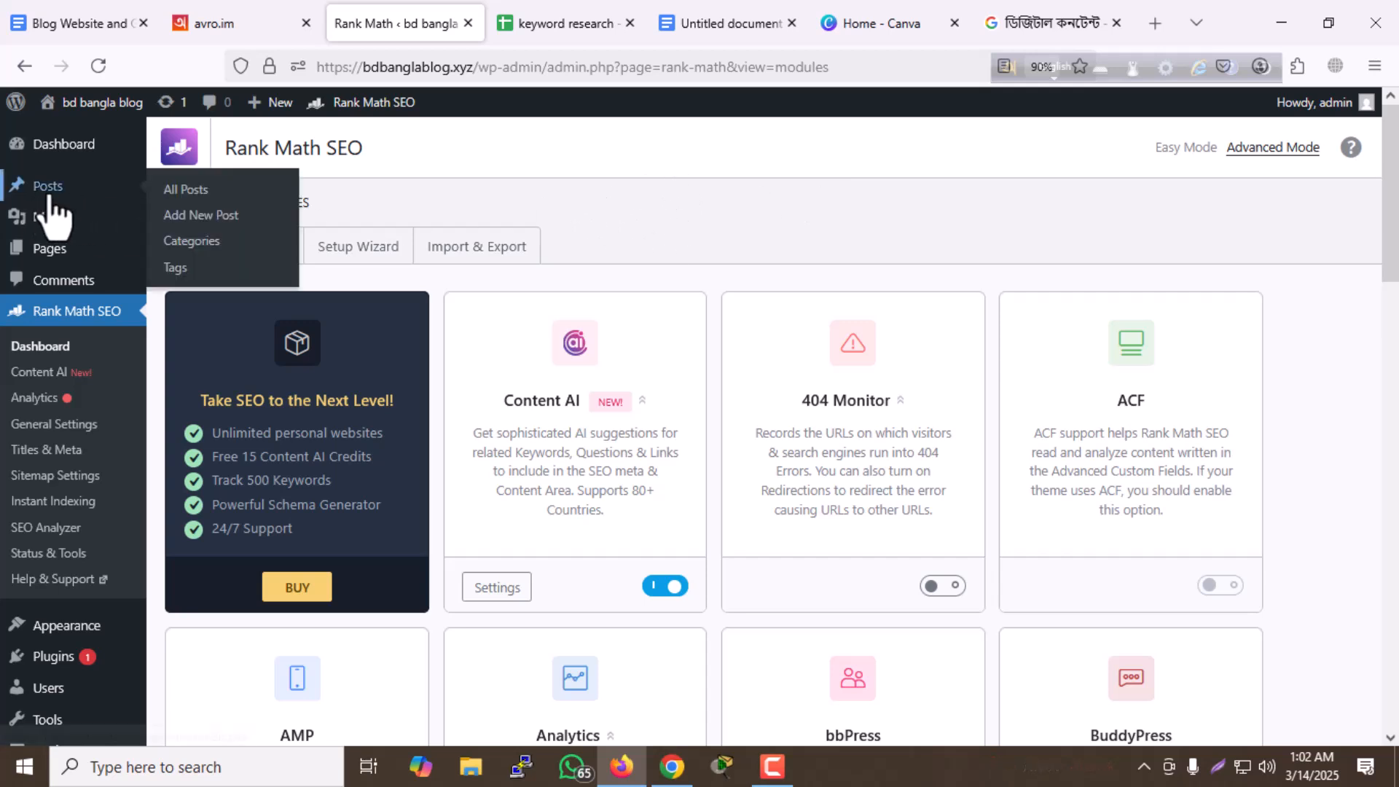
{"action": "left_click", "coordinate": [176, 220]}
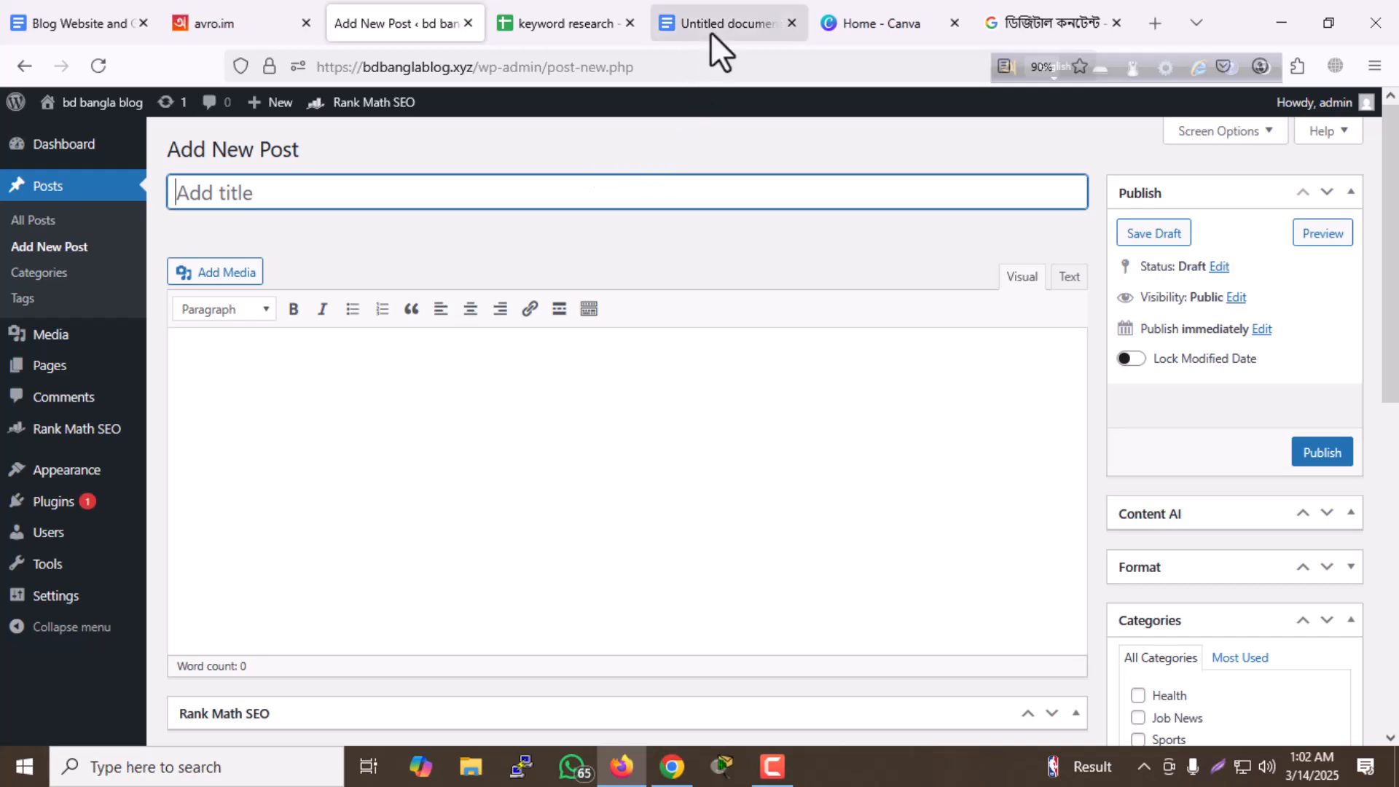
{"action": "mouse_move", "coordinate": [710, 32]}
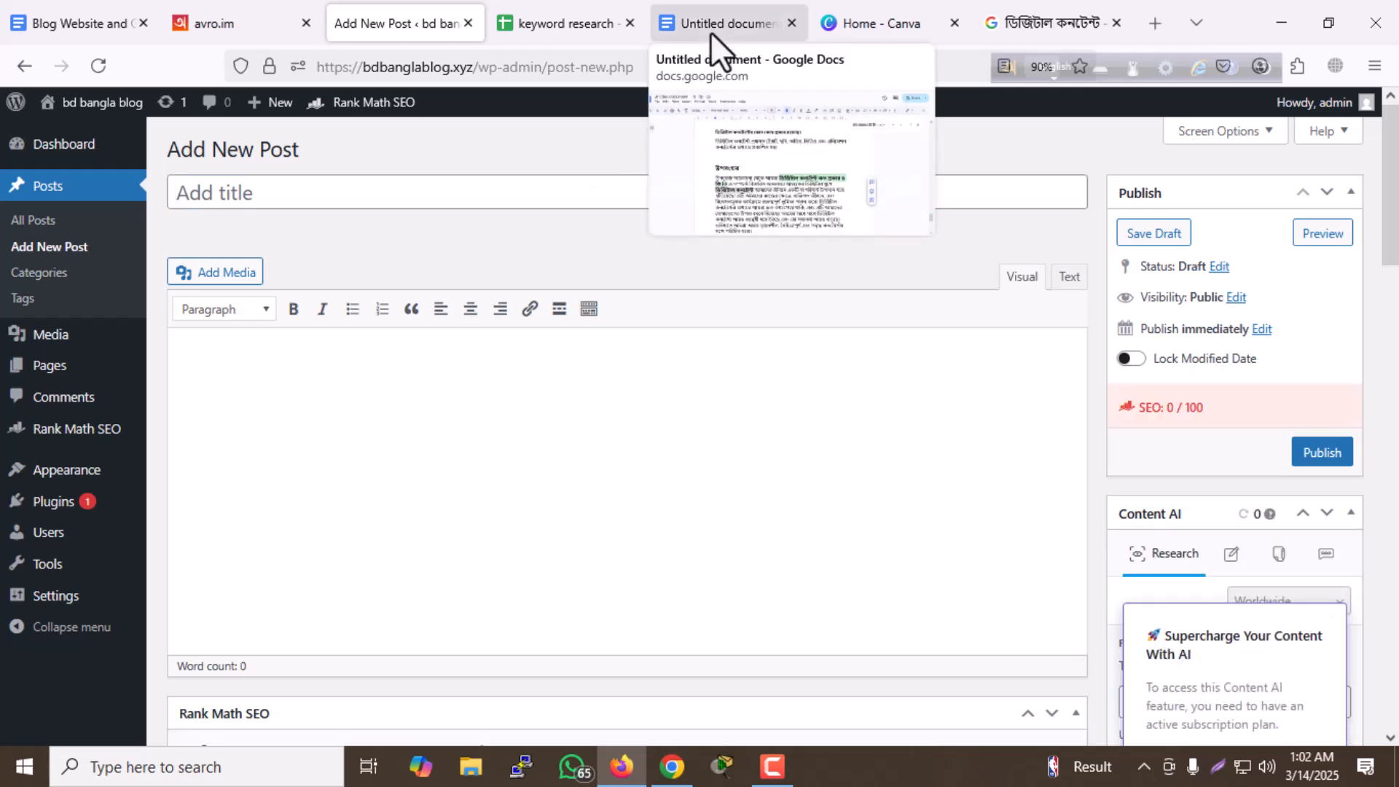
{"action": "left_click", "coordinate": [710, 32]}
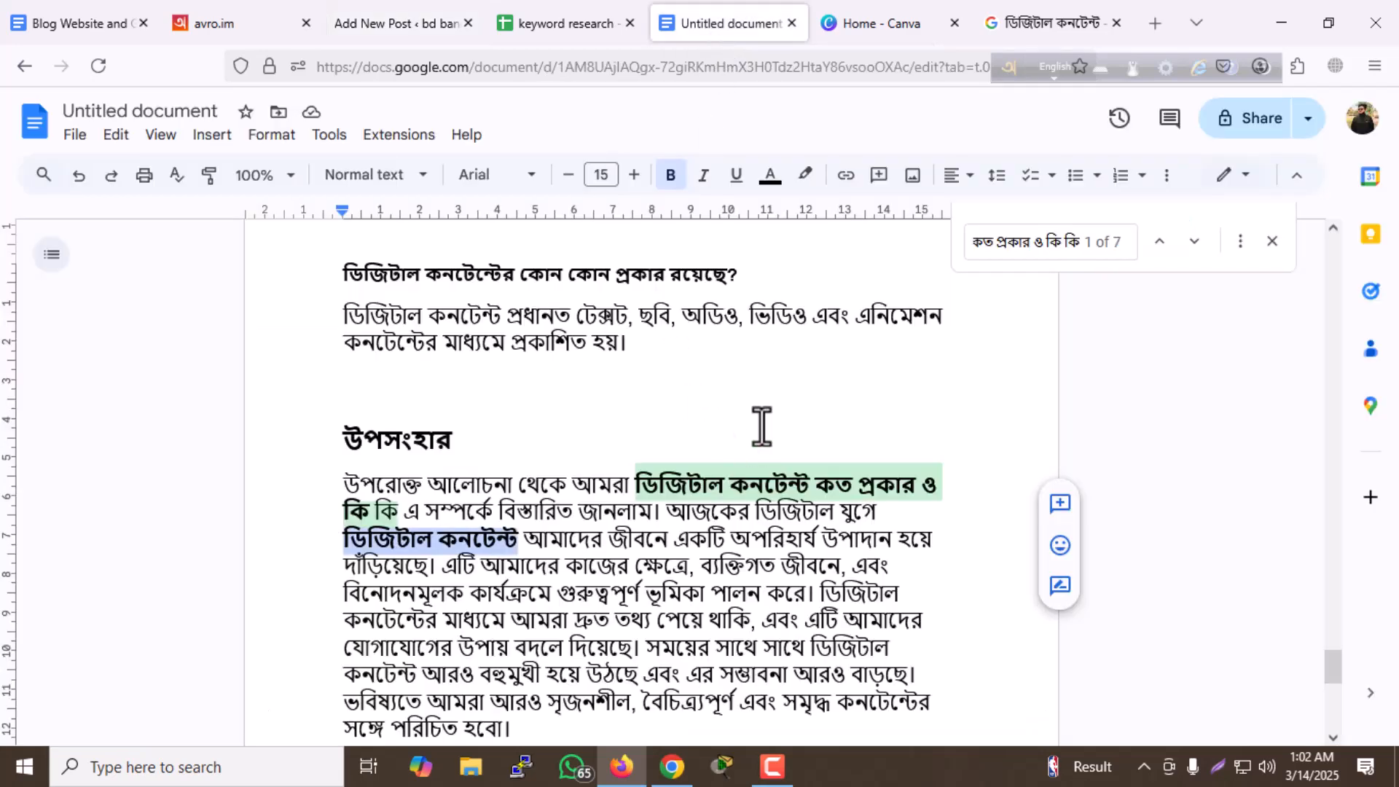
- Clear the previous search and find the title phrase "ডিজিটাল কনটেন্ট কত প্রকার ও কি কি" in the article
{"action": "scroll", "coordinate": [764, 437], "scroll_direction": "up", "scroll_amount": 15}
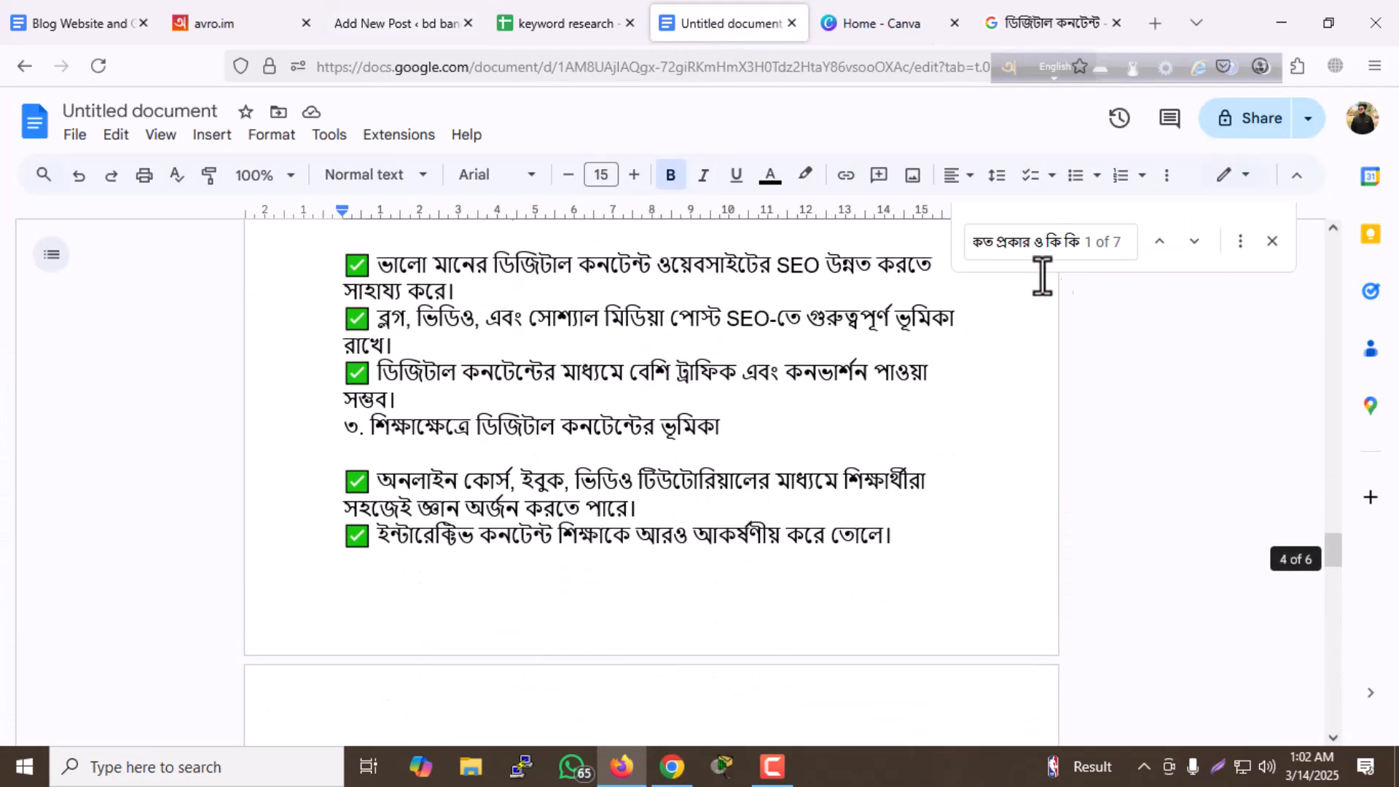
{"action": "key", "text": "ctrl+f"}
{"action": "key", "text": "BackSpace"}
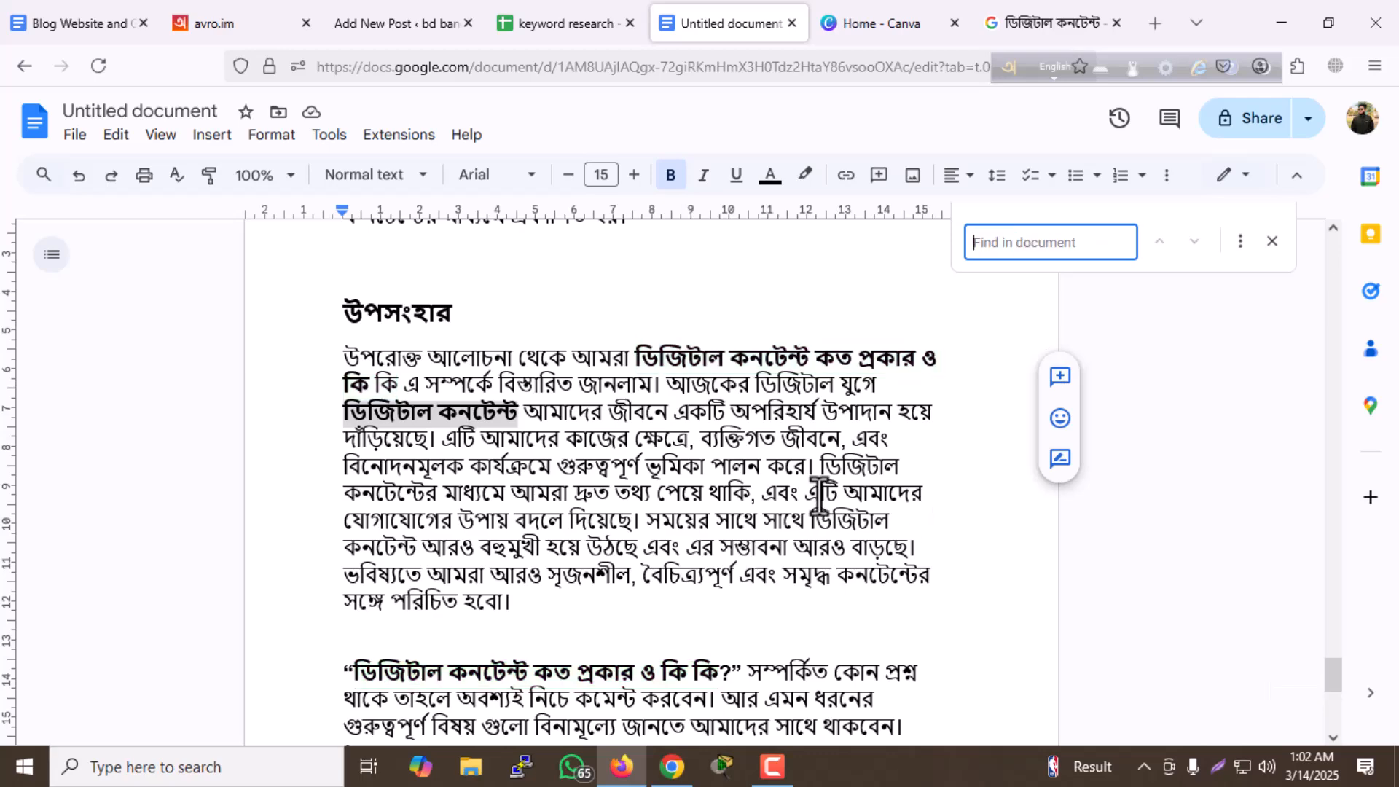
{"action": "scroll", "coordinate": [802, 470], "scroll_direction": "up", "scroll_amount": 5}
{"action": "scroll", "coordinate": [807, 467], "scroll_direction": "down", "scroll_amount": 4}
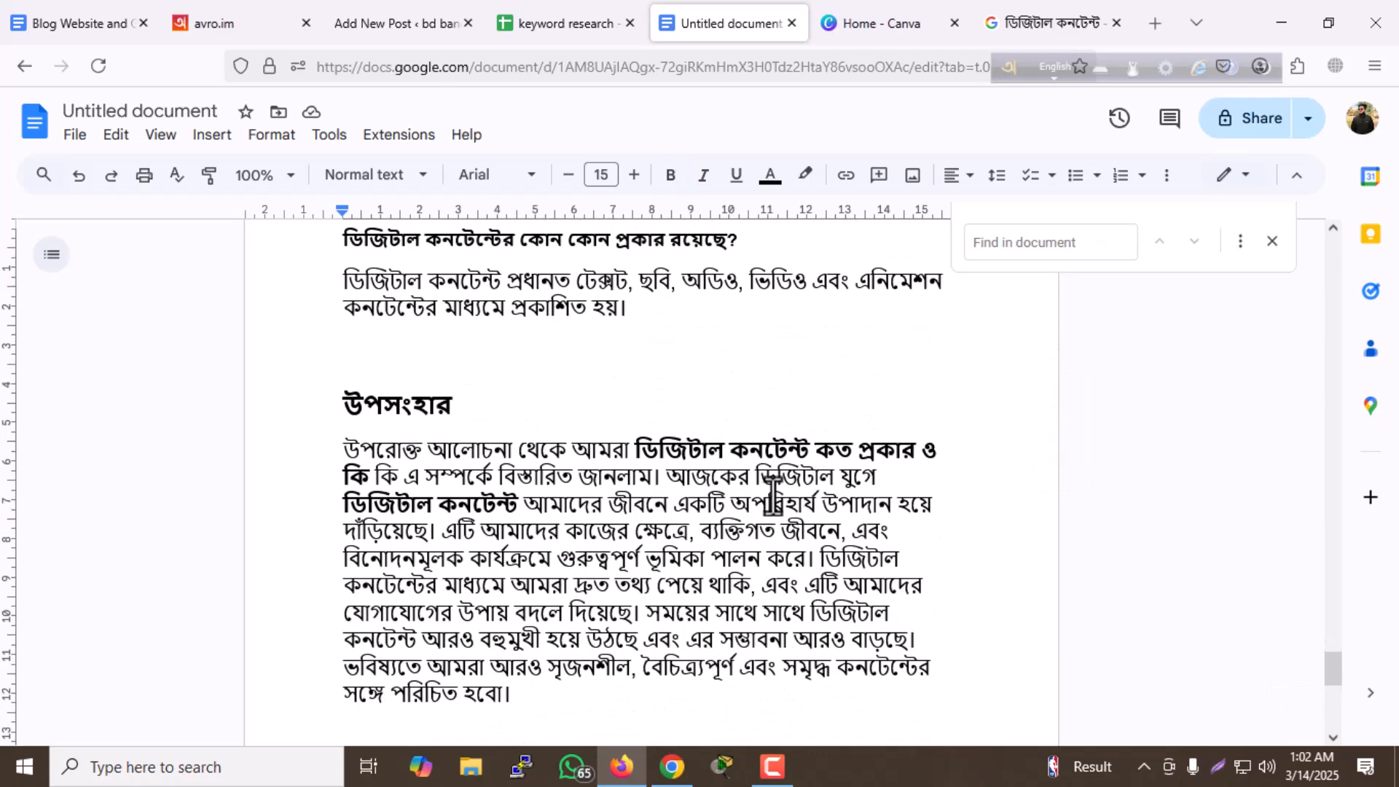
{"action": "scroll", "coordinate": [630, 450], "scroll_direction": "up", "scroll_amount": 20}
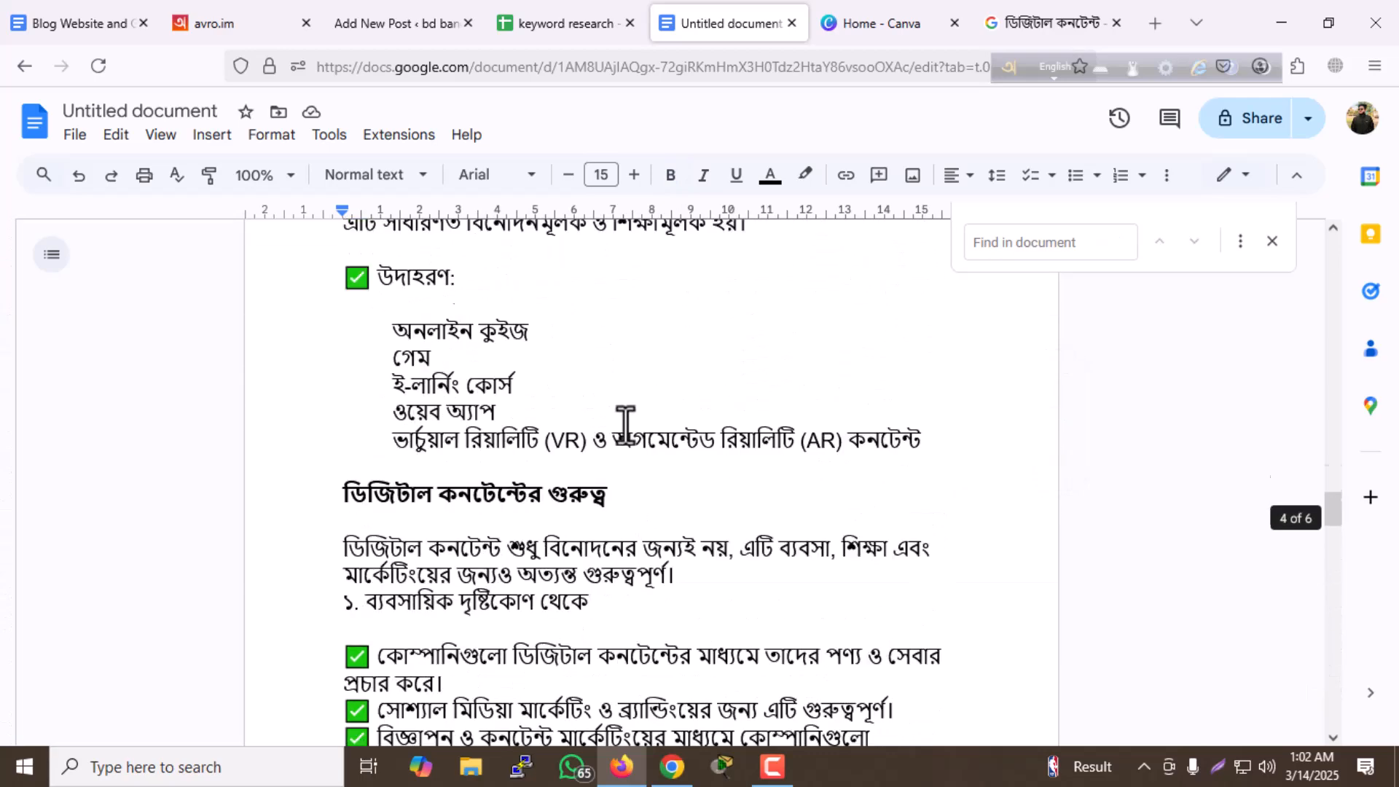
{"action": "scroll", "coordinate": [652, 389], "scroll_direction": "up", "scroll_amount": 10}
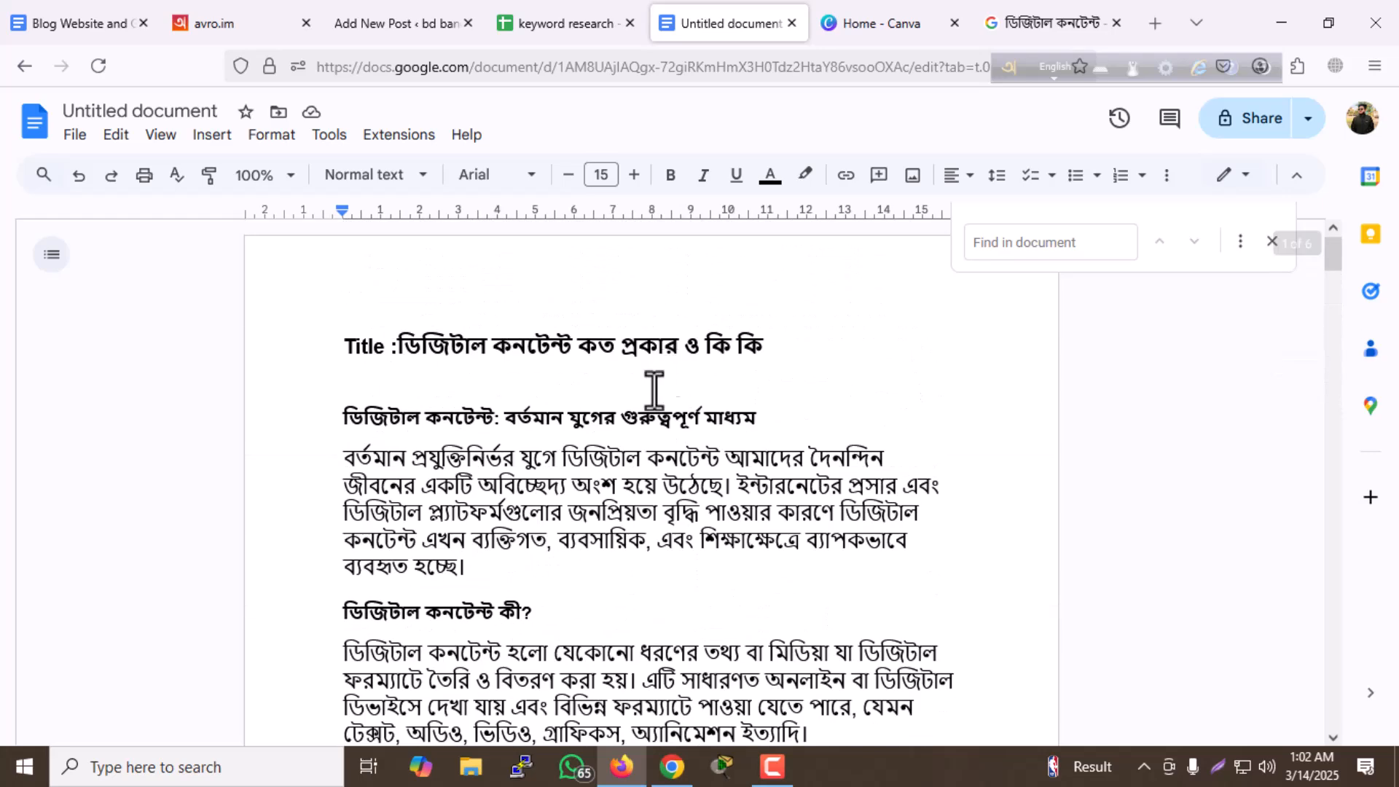
{"action": "left_click_drag", "start_coordinate": [397, 347], "coordinate": [750, 352]}
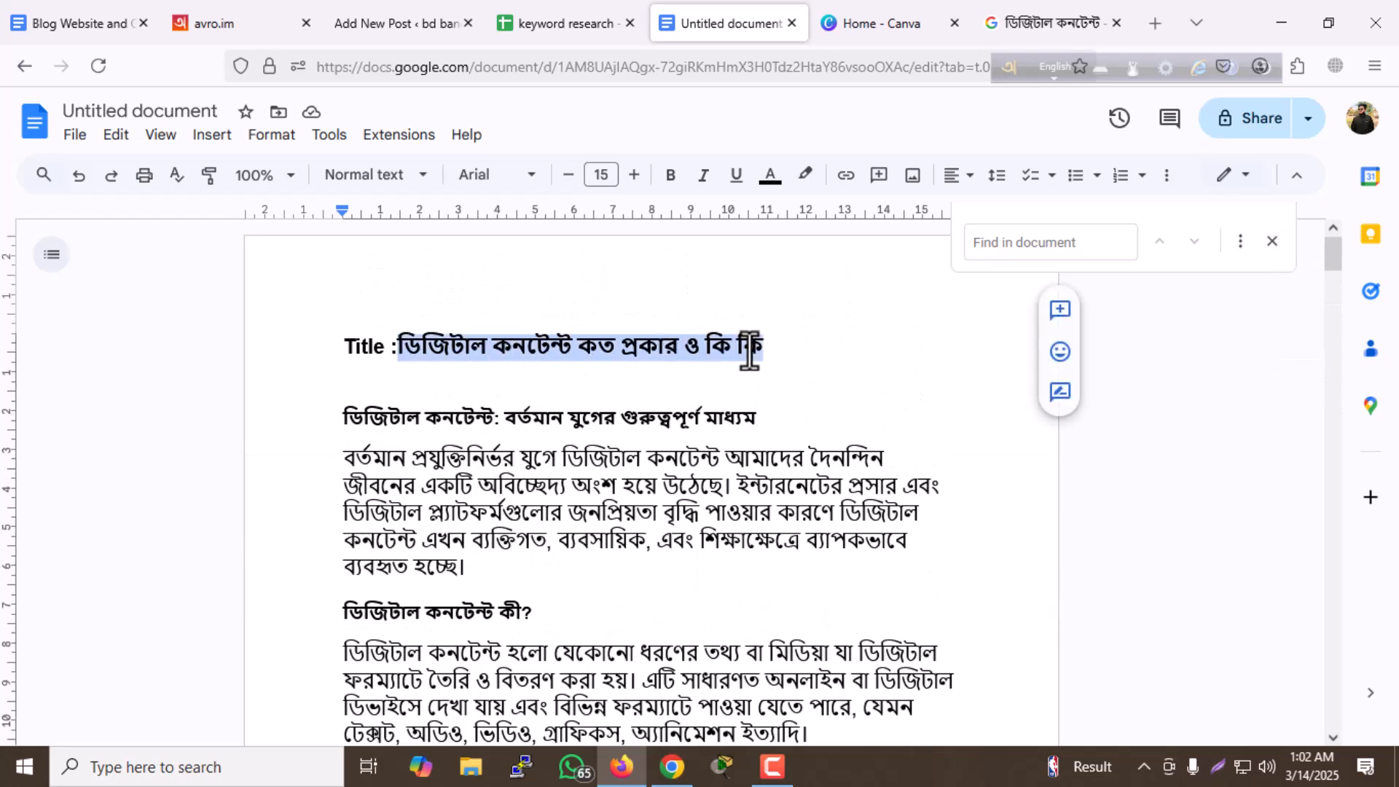
{"action": "key", "text": "ctrl+f"}
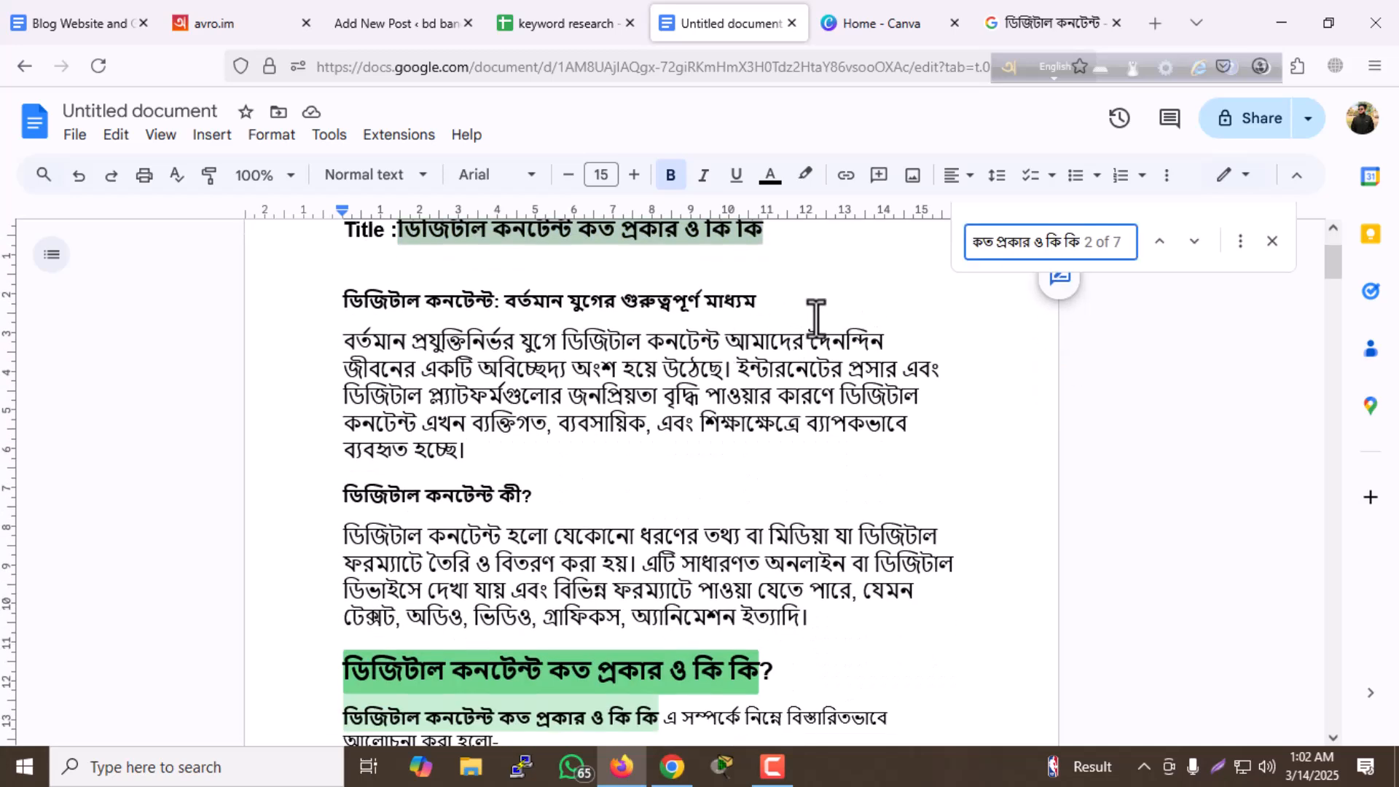
- Review where the highlighted title phrase is used throughout the article, from the introduction to the closing paragraphs
{"action": "scroll", "coordinate": [593, 502], "scroll_direction": "down", "scroll_amount": 3}
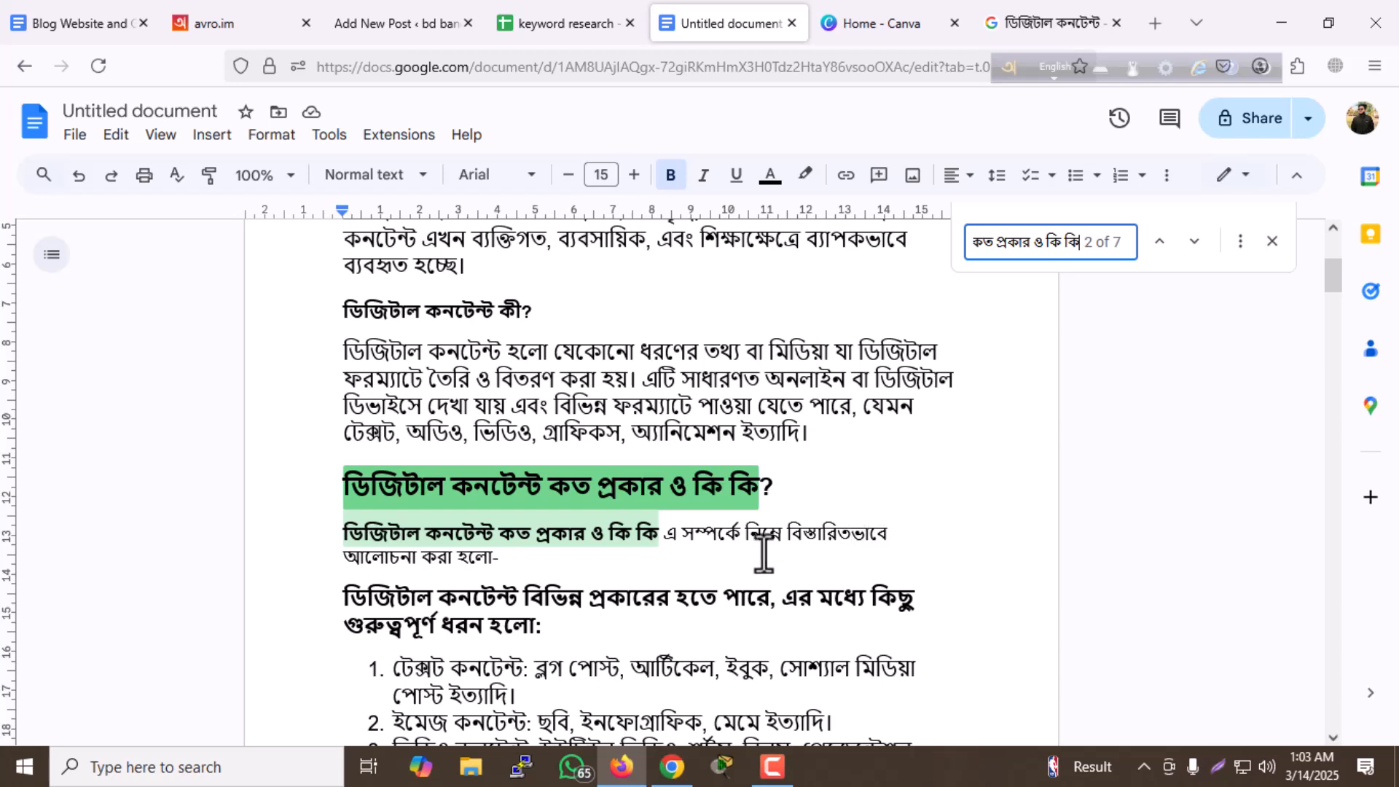
{"action": "scroll", "coordinate": [561, 539], "scroll_direction": "down", "scroll_amount": 1}
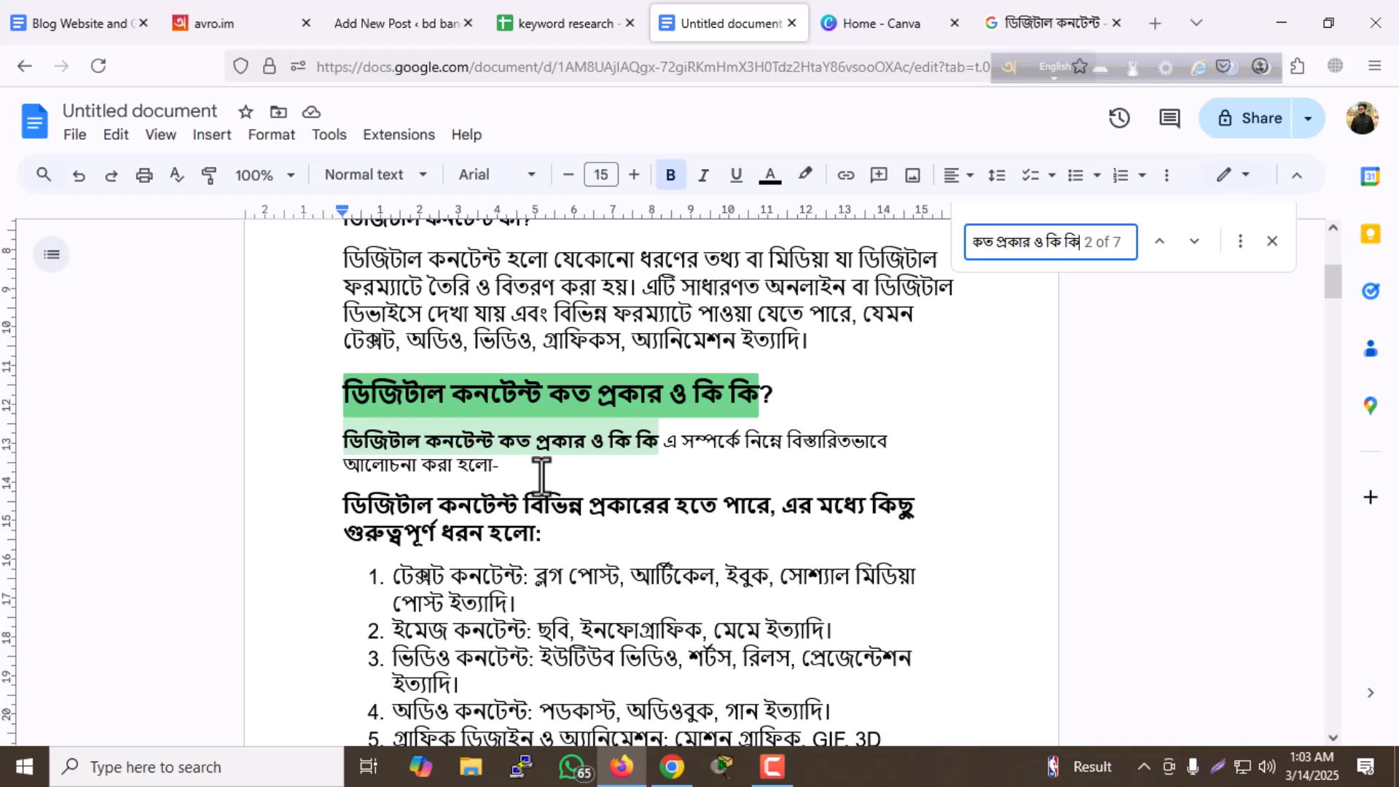
{"action": "scroll", "coordinate": [592, 445], "scroll_direction": "down", "scroll_amount": 10}
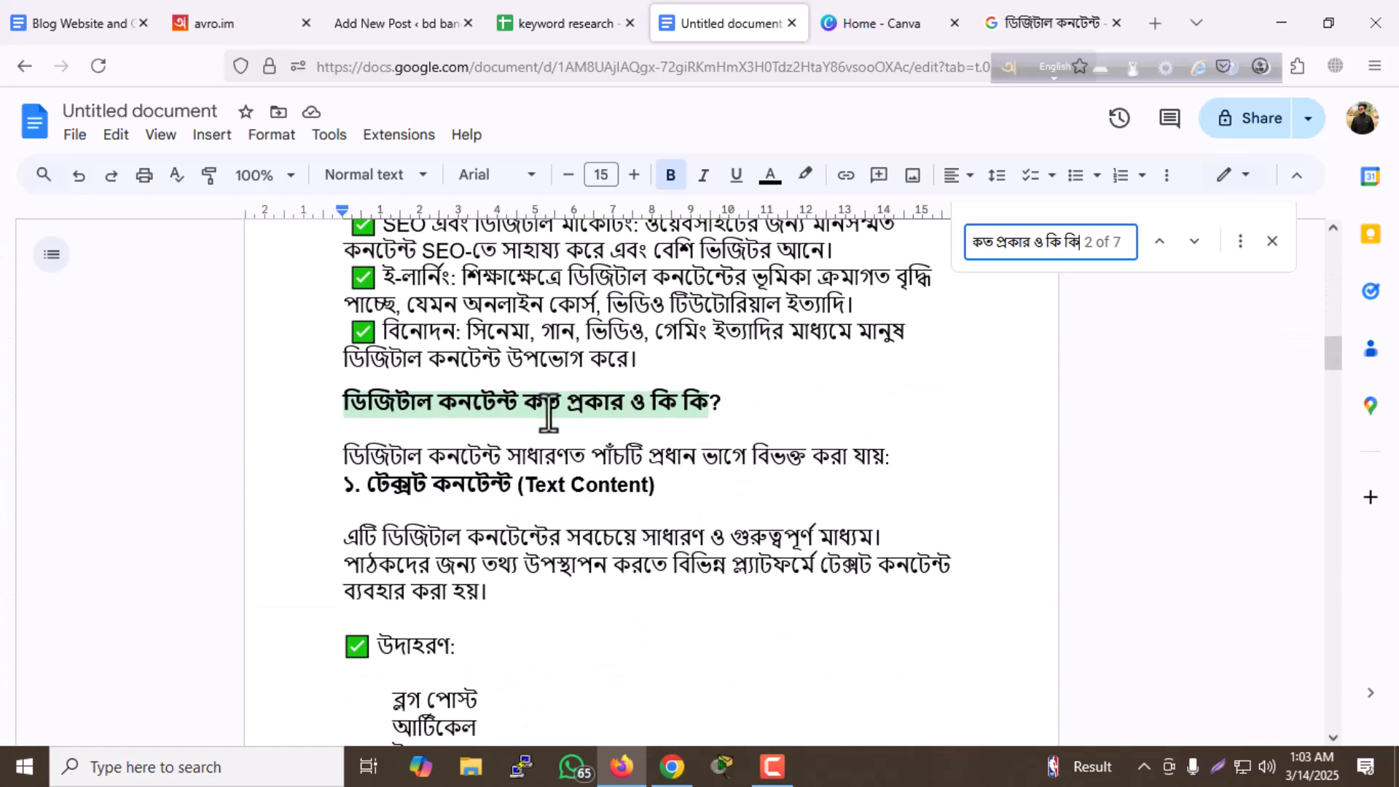
{"action": "scroll", "coordinate": [547, 412], "scroll_direction": "down", "scroll_amount": 15}
{"action": "scroll", "coordinate": [551, 417], "scroll_direction": "down", "scroll_amount": 15}
{"action": "scroll", "coordinate": [554, 430], "scroll_direction": "down", "scroll_amount": 15}
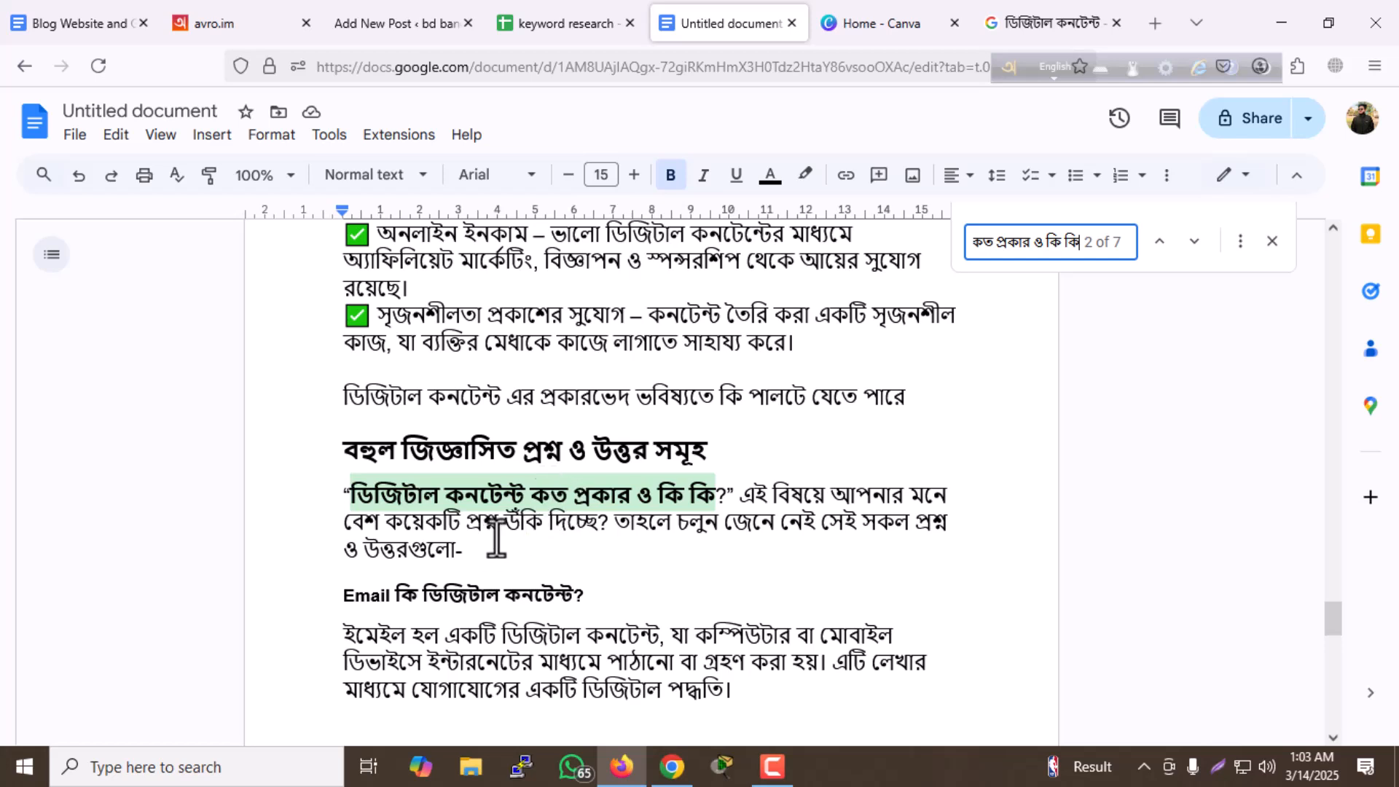
{"action": "scroll", "coordinate": [524, 524], "scroll_direction": "down", "scroll_amount": 10}
{"action": "scroll", "coordinate": [554, 495], "scroll_direction": "down", "scroll_amount": 4}
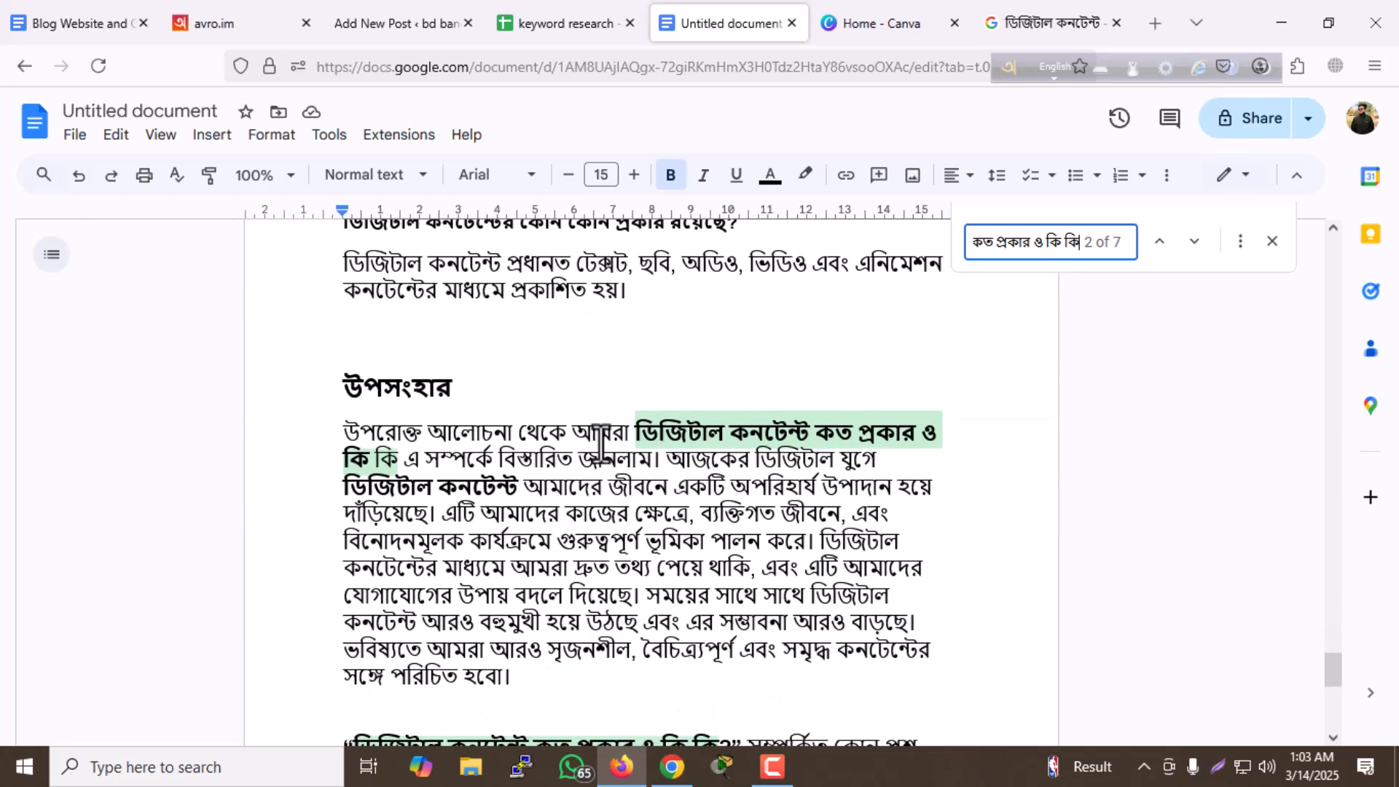
{"action": "left_click_drag", "start_coordinate": [635, 434], "coordinate": [429, 466]}
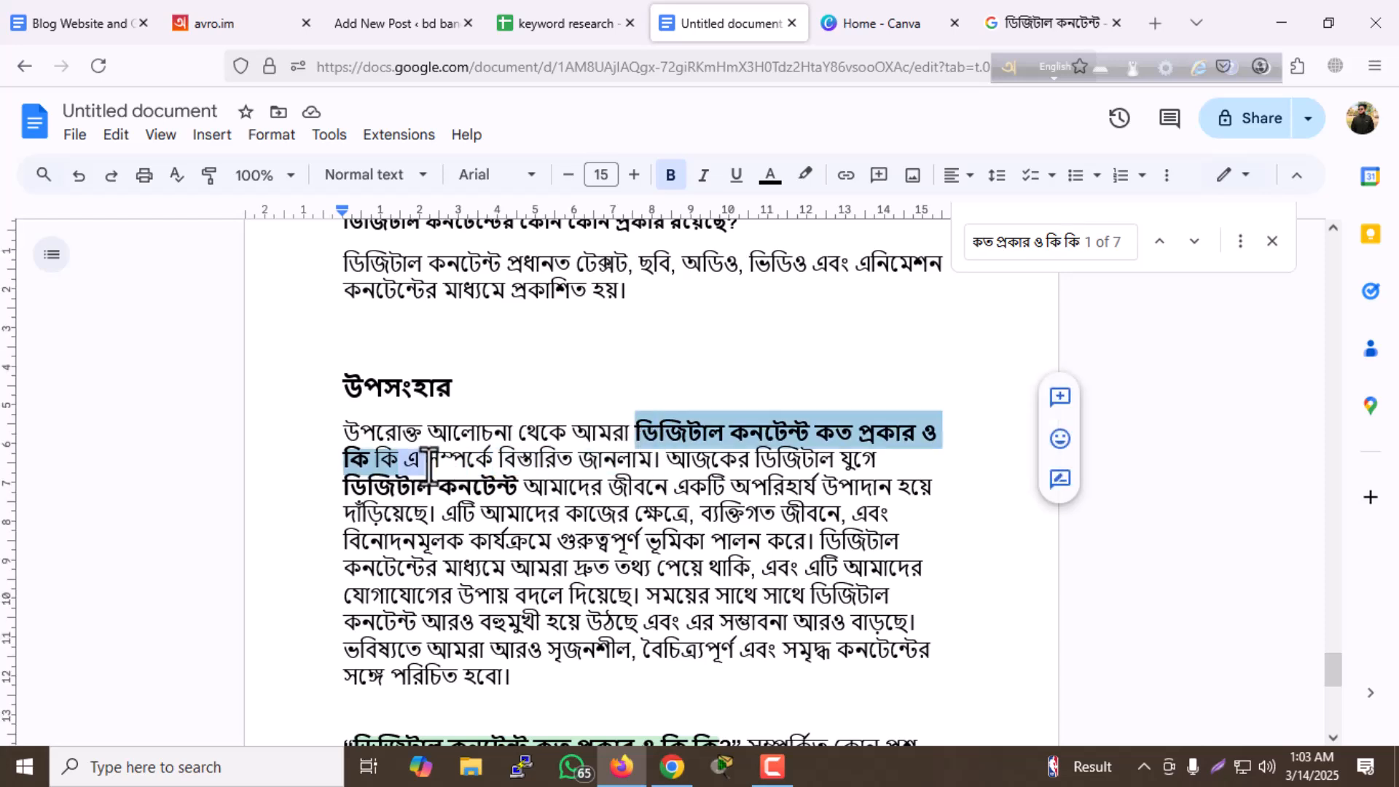
{"action": "scroll", "coordinate": [484, 435], "scroll_direction": "down", "scroll_amount": 3}
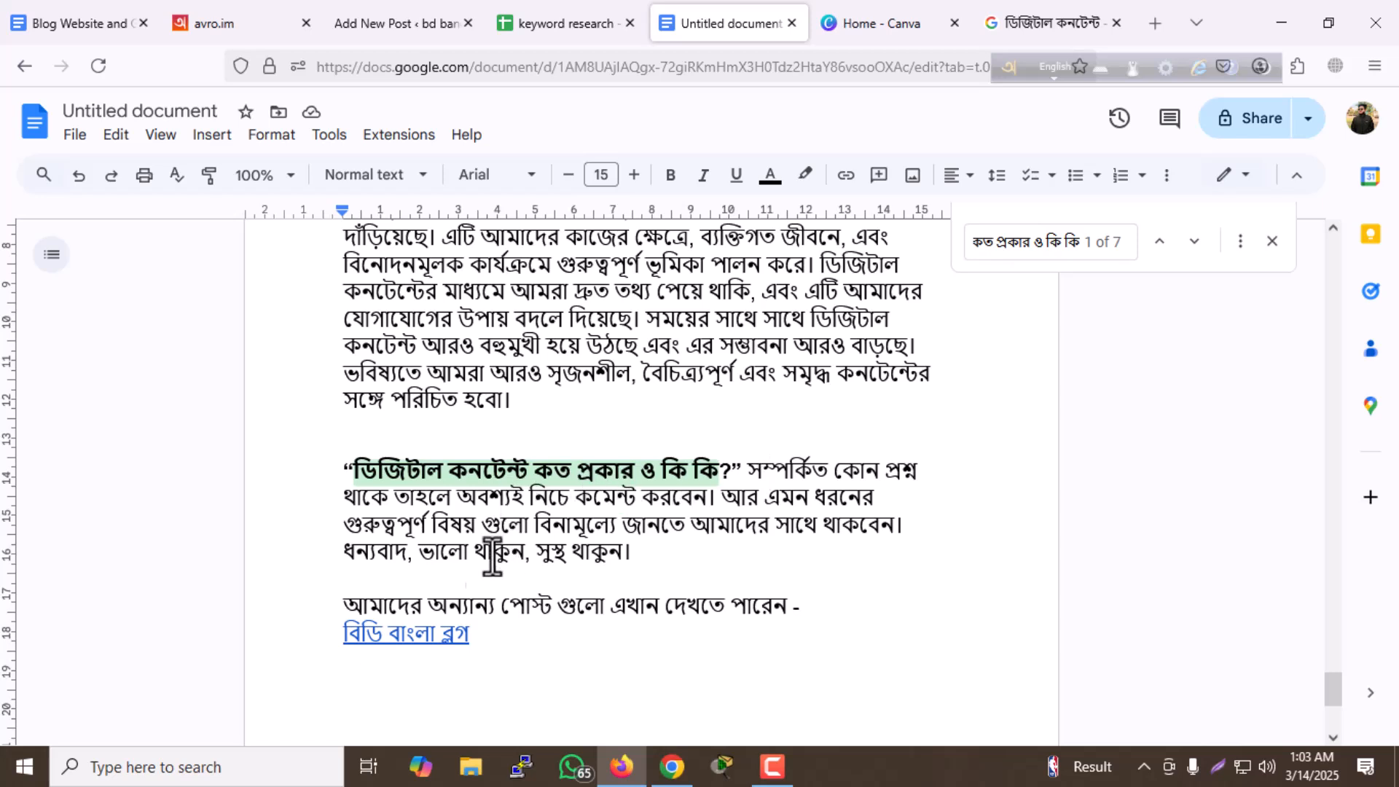
- Check the article's closing line about other posts and preview the target of the "বিডি বাংলা ব্লগ" link
{"action": "left_click_drag", "start_coordinate": [410, 606], "coordinate": [773, 614]}
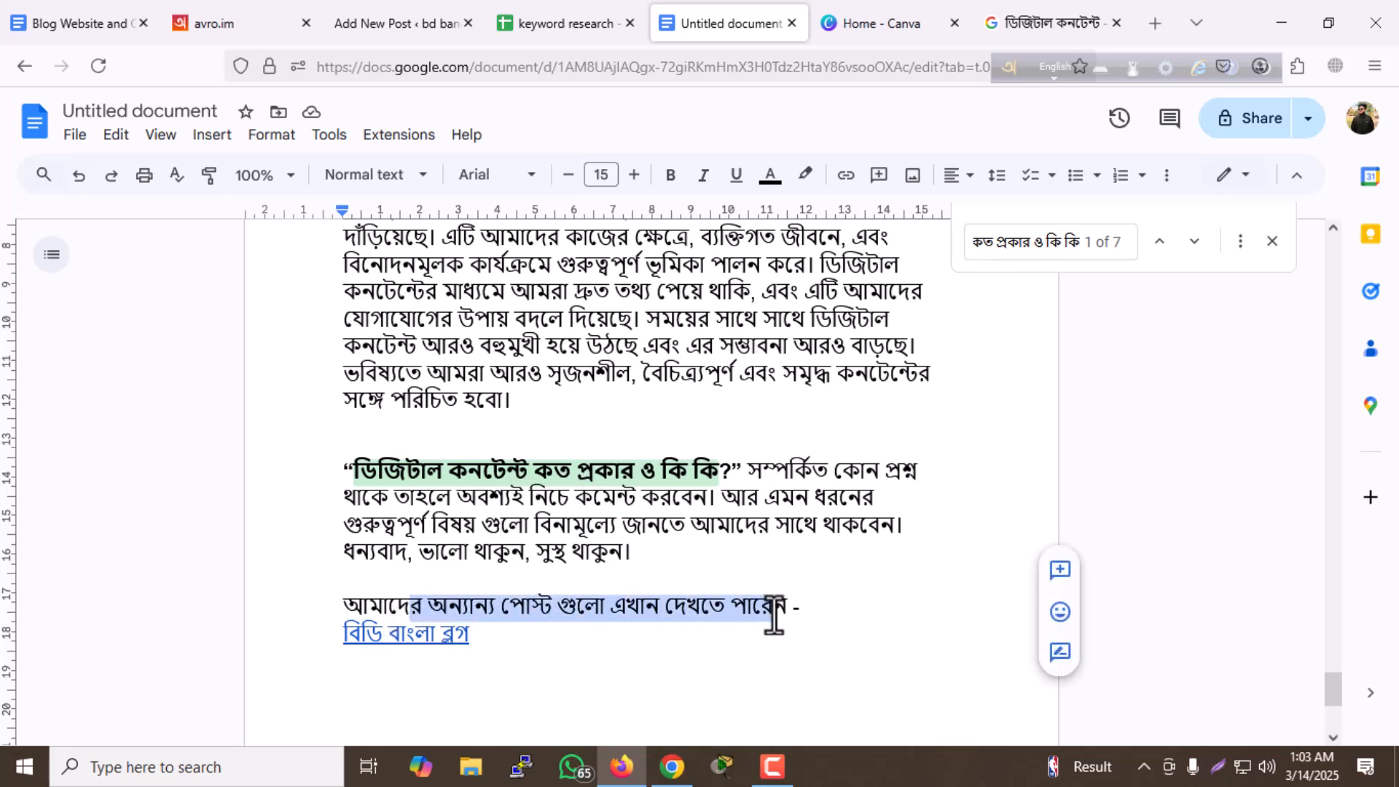
{"action": "left_click", "coordinate": [718, 613]}
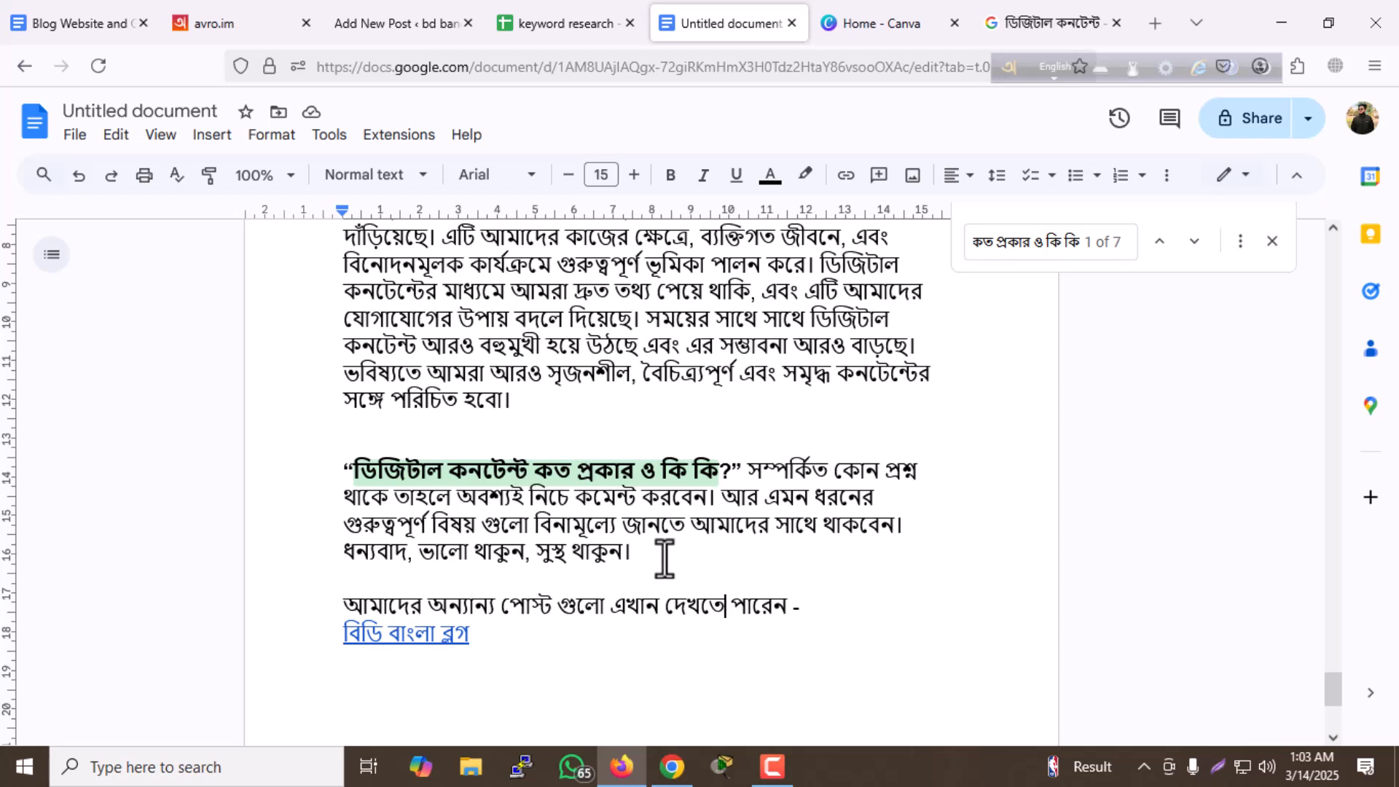
{"action": "left_click", "coordinate": [415, 635]}
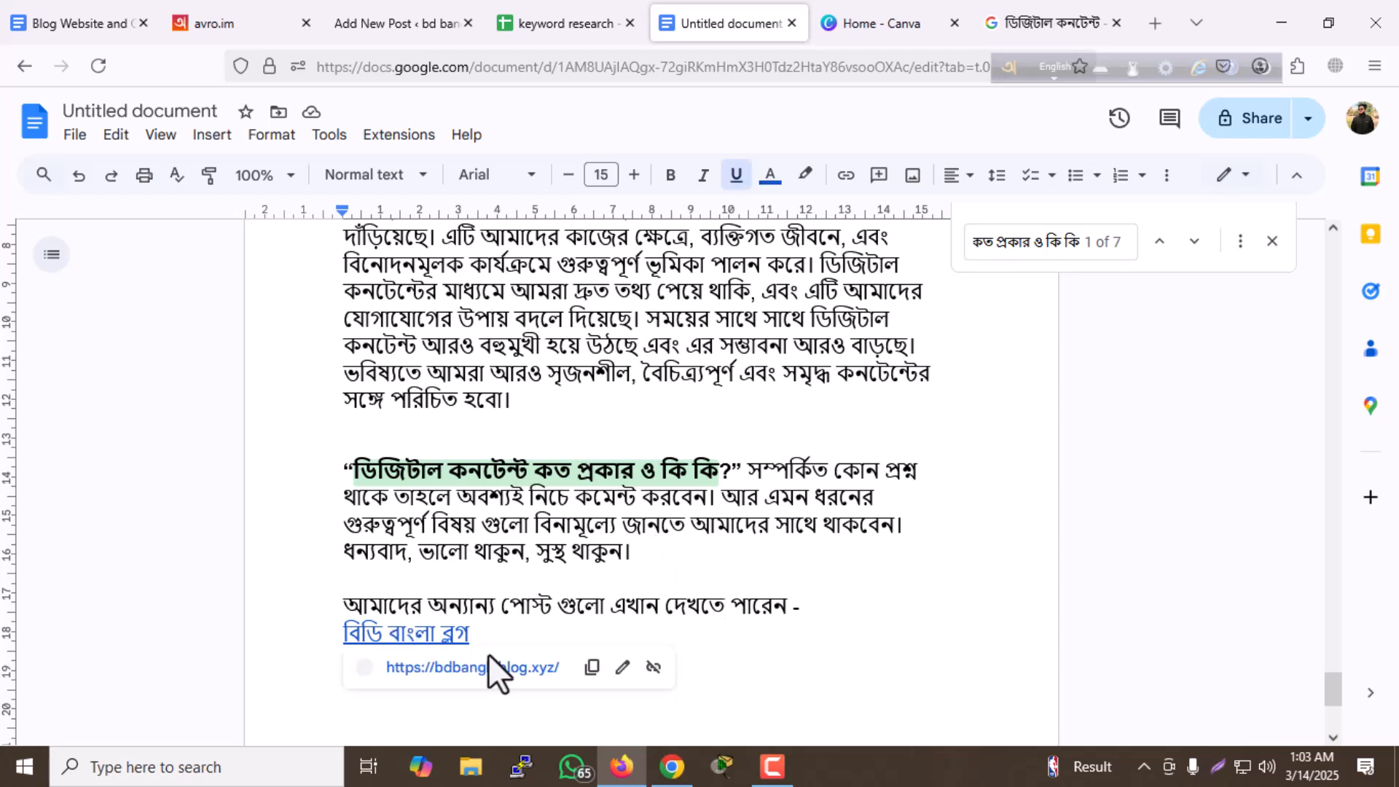
{"action": "scroll", "coordinate": [489, 671], "scroll_direction": "down", "scroll_amount": 3}
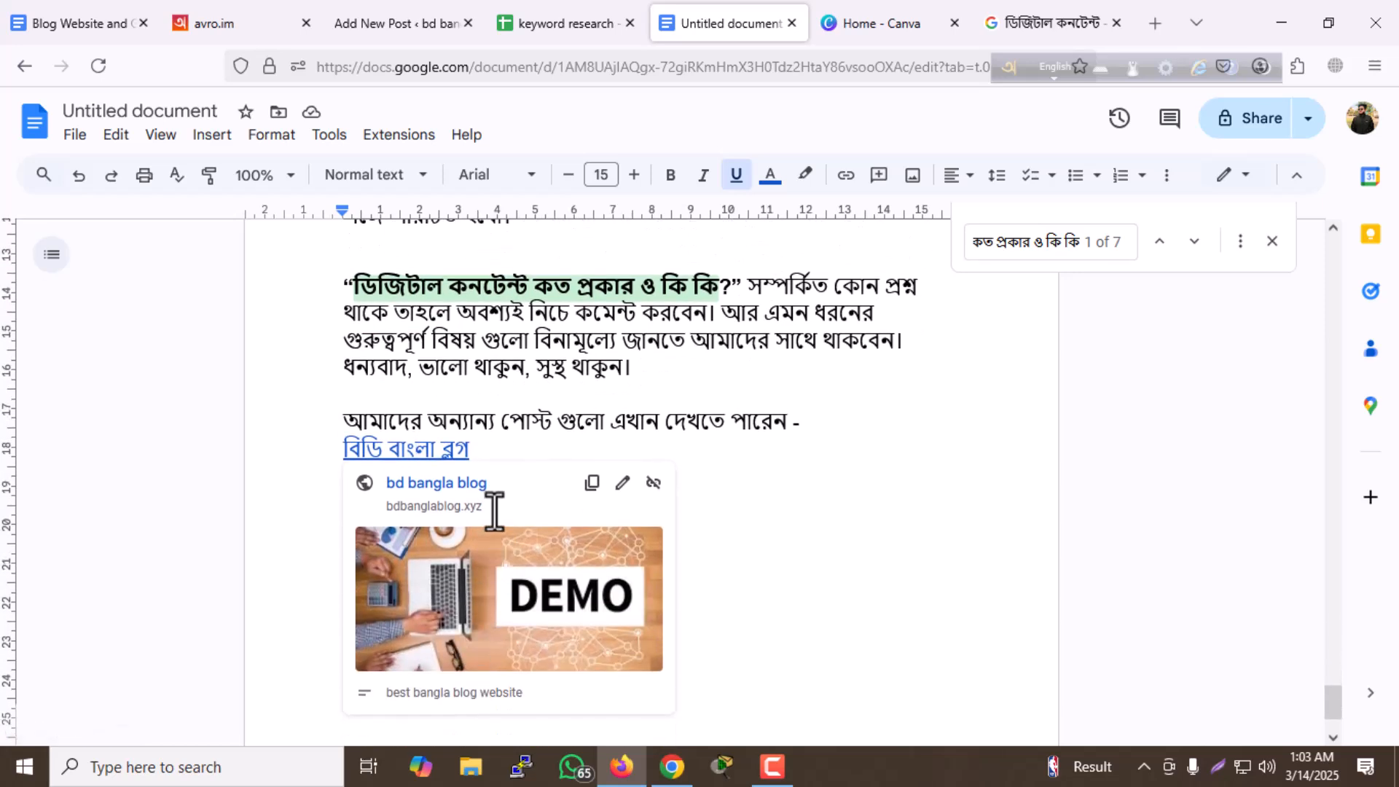
{"action": "left_click", "coordinate": [729, 530]}
{"action": "scroll", "coordinate": [729, 529], "scroll_direction": "up", "scroll_amount": 3}
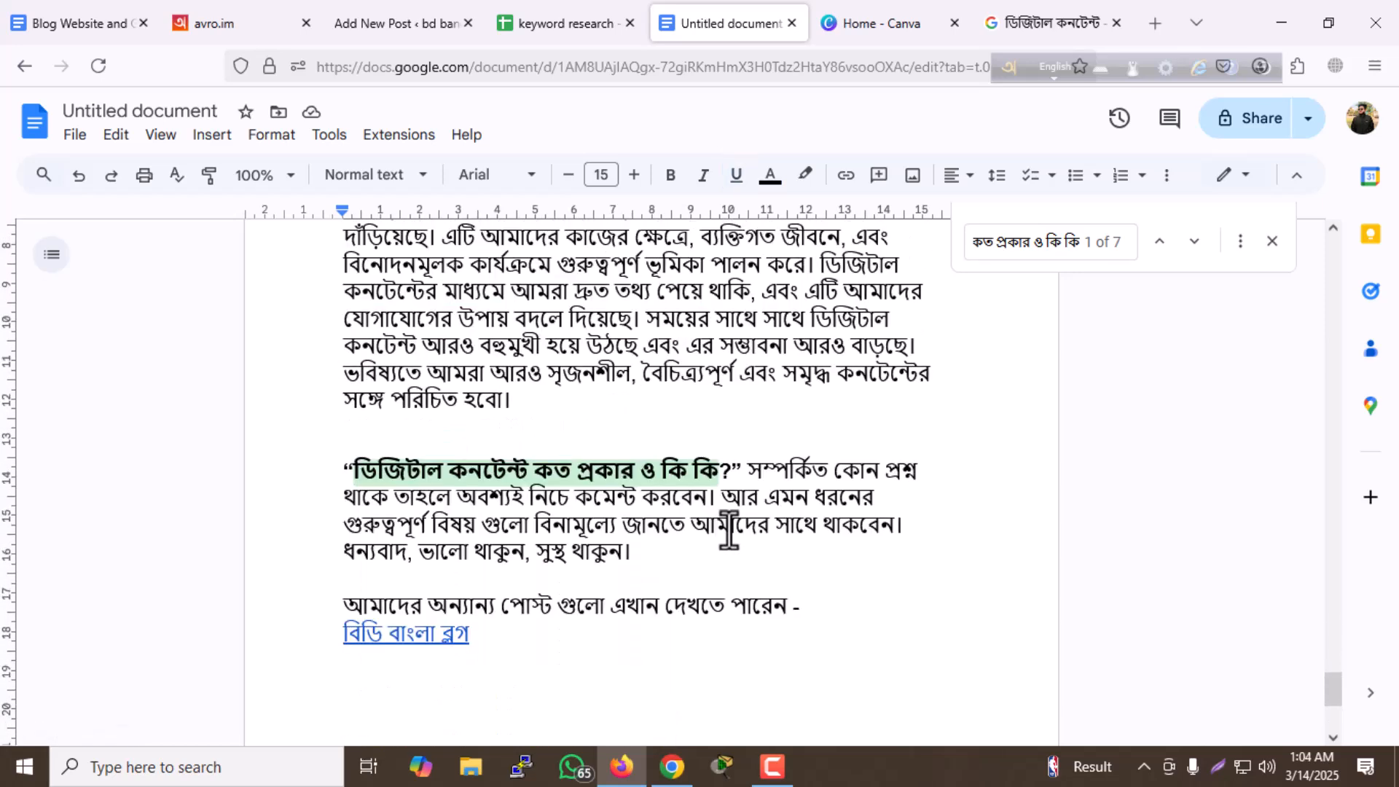
- Copy the entire article from the document and paste it into the content area of the new WordPress post
{"action": "left_click", "coordinate": [713, 524]}
{"action": "key", "text": "ctrl+a"}
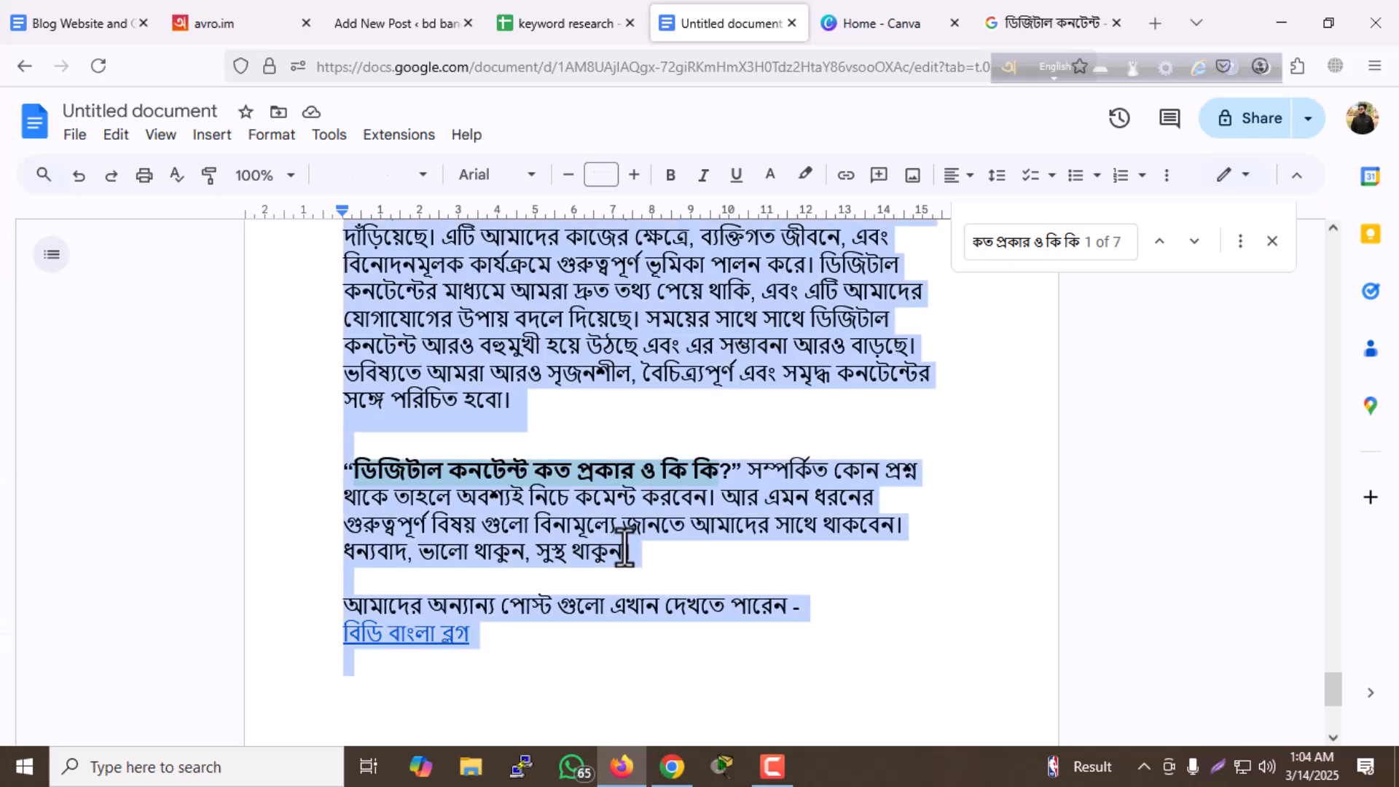
{"action": "left_click", "coordinate": [426, 25]}
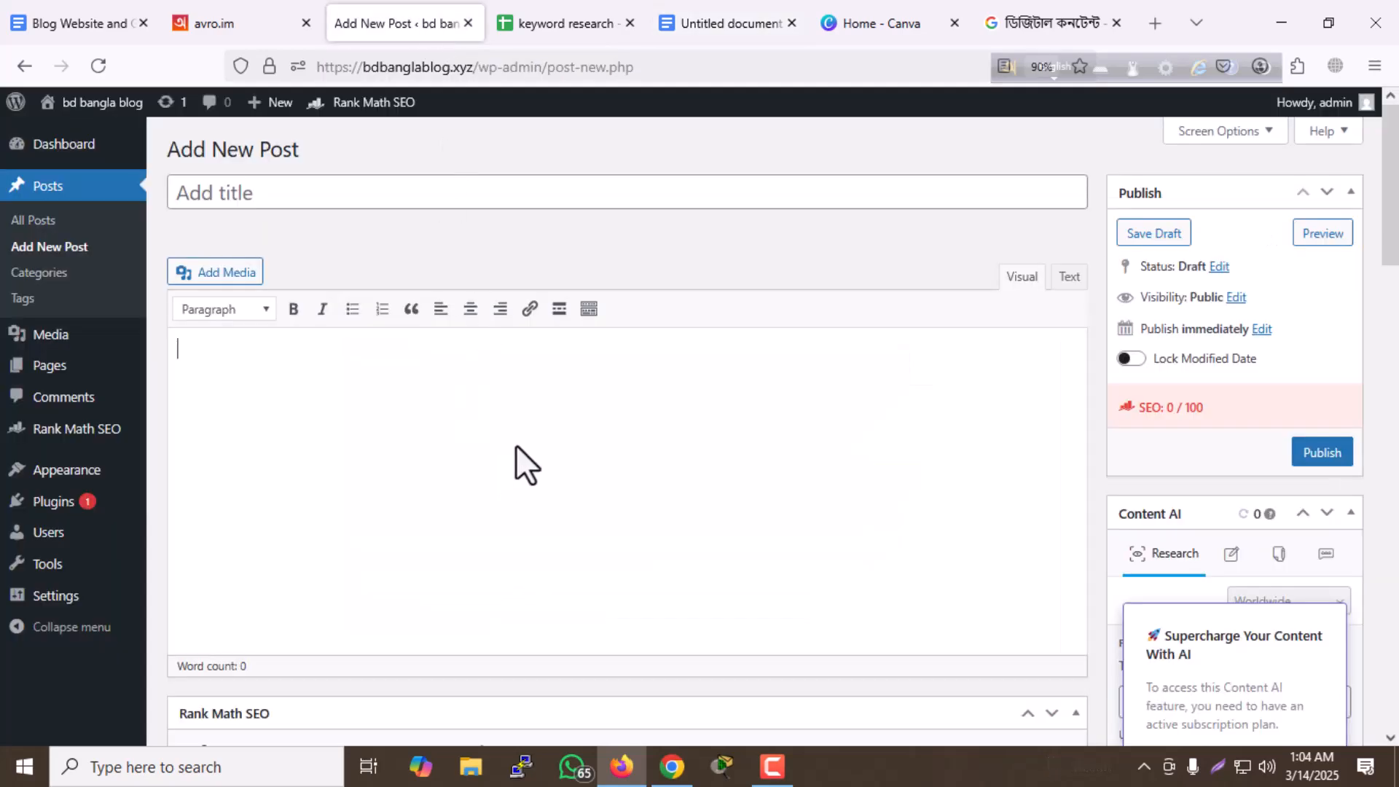
{"action": "key", "text": "ctrl+v"}
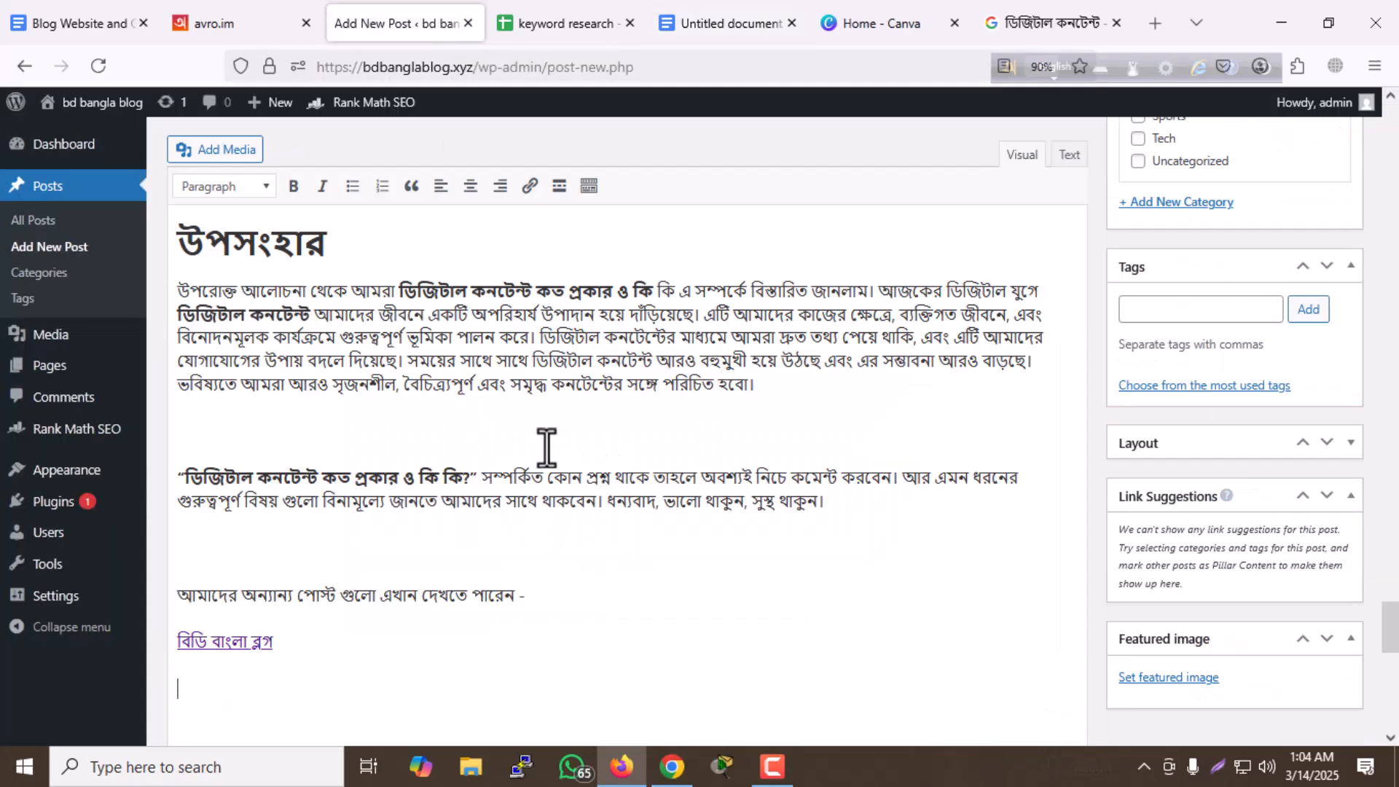
- Move the phrase "ডিজিটাল কনটেন্ট কত প্রকার ও কি কি" from the content into the post's title field, without the leading colon
{"action": "scroll", "coordinate": [546, 432], "scroll_direction": "up", "scroll_amount": 15}
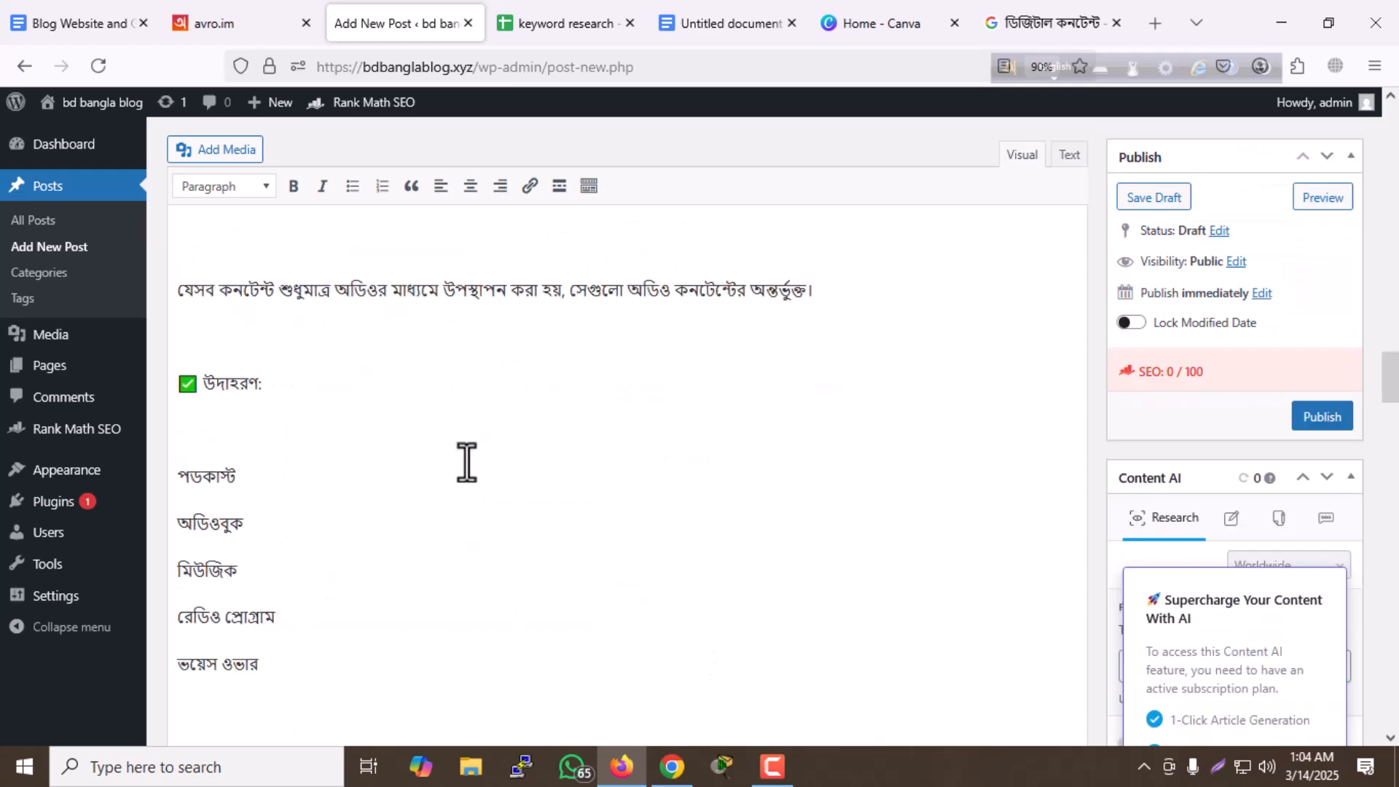
{"action": "scroll", "coordinate": [466, 460], "scroll_direction": "up", "scroll_amount": 10}
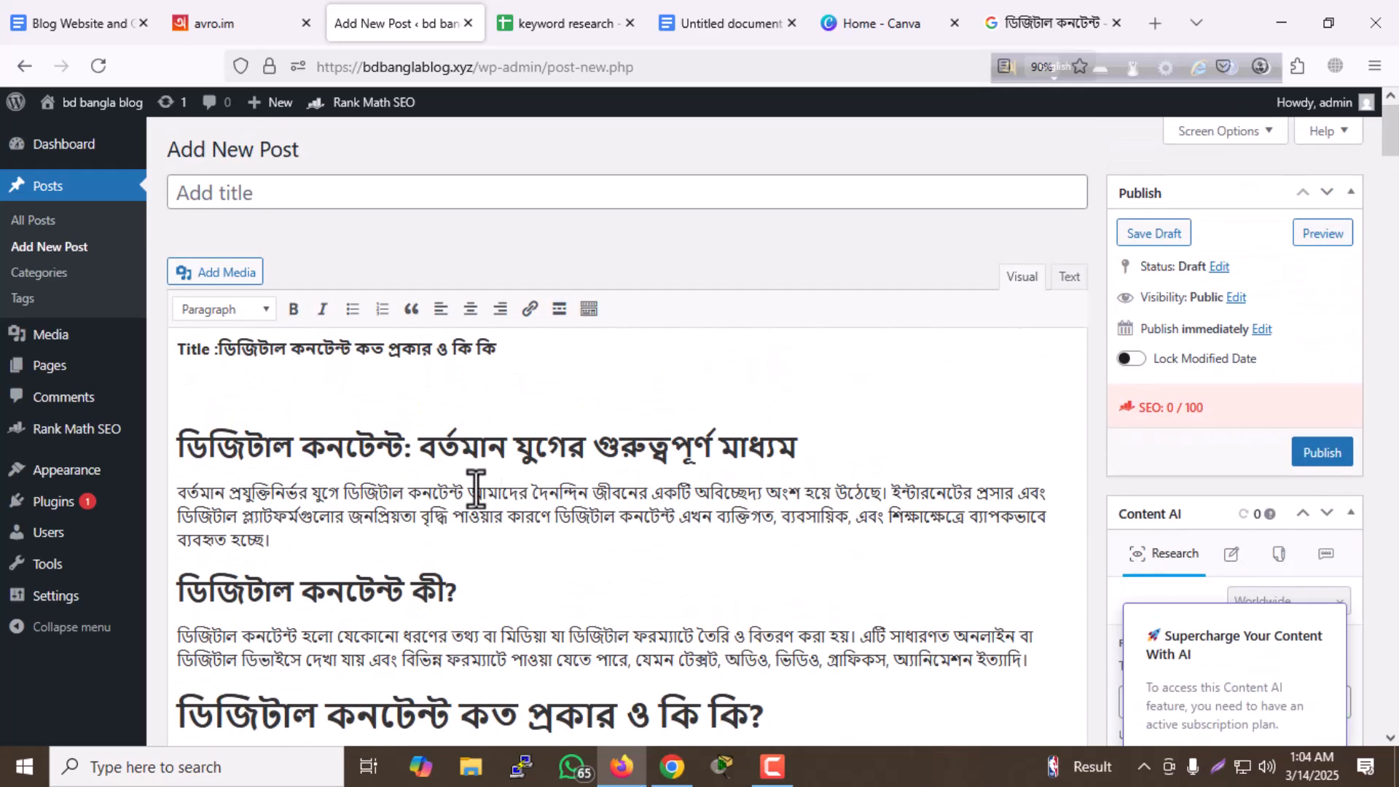
{"action": "left_click_drag", "start_coordinate": [216, 348], "coordinate": [499, 348]}
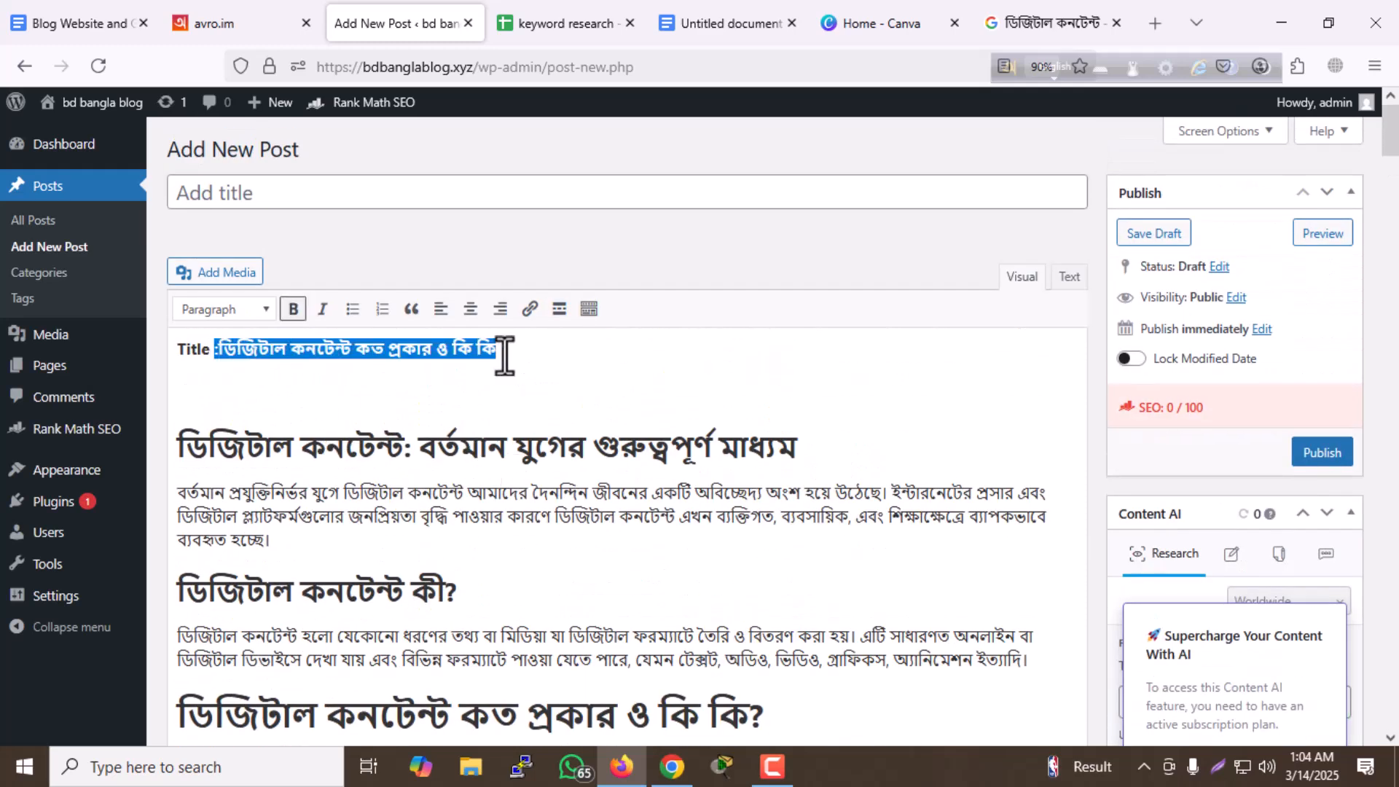
{"action": "key", "text": "ctrl+x"}
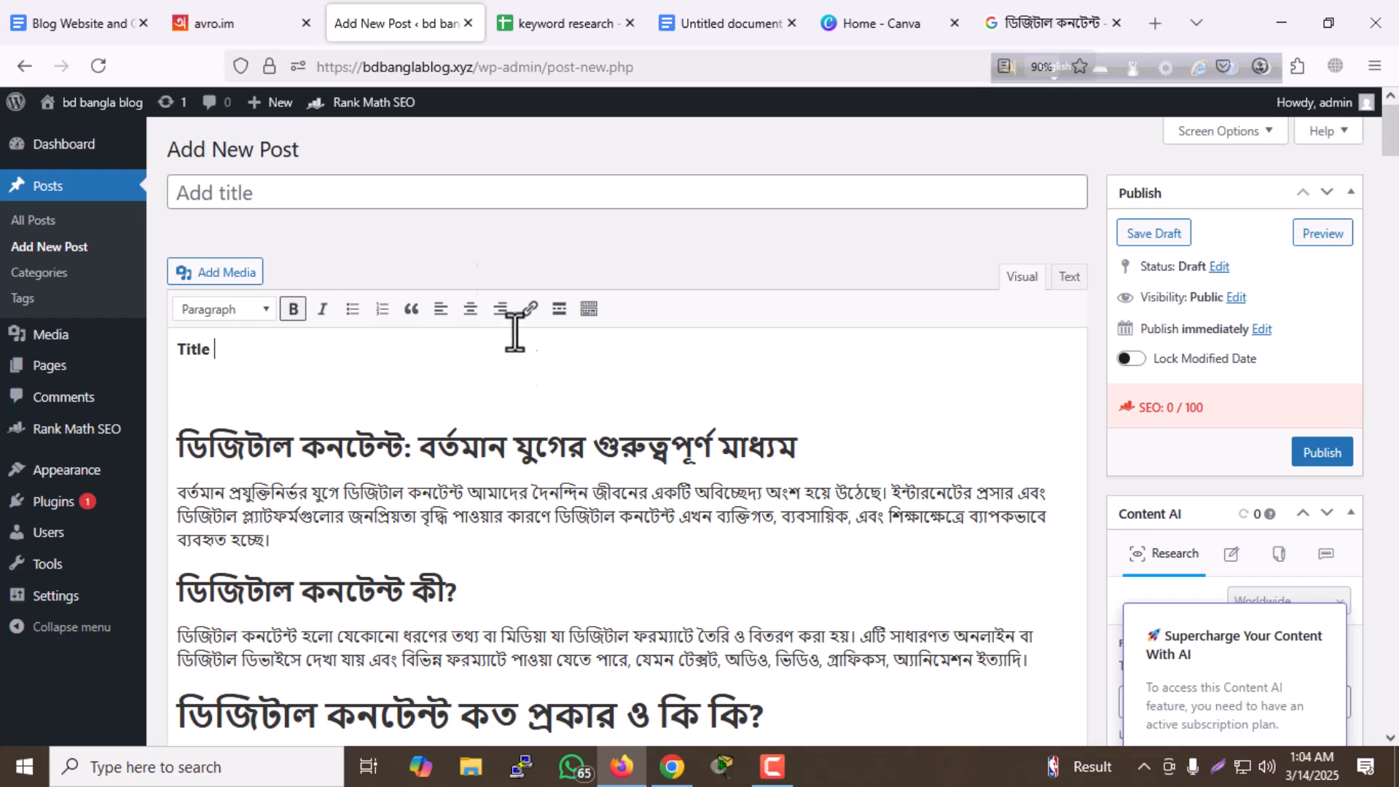
{"action": "left_click", "coordinate": [451, 197]}
{"action": "key", "text": "ctrl+v"}
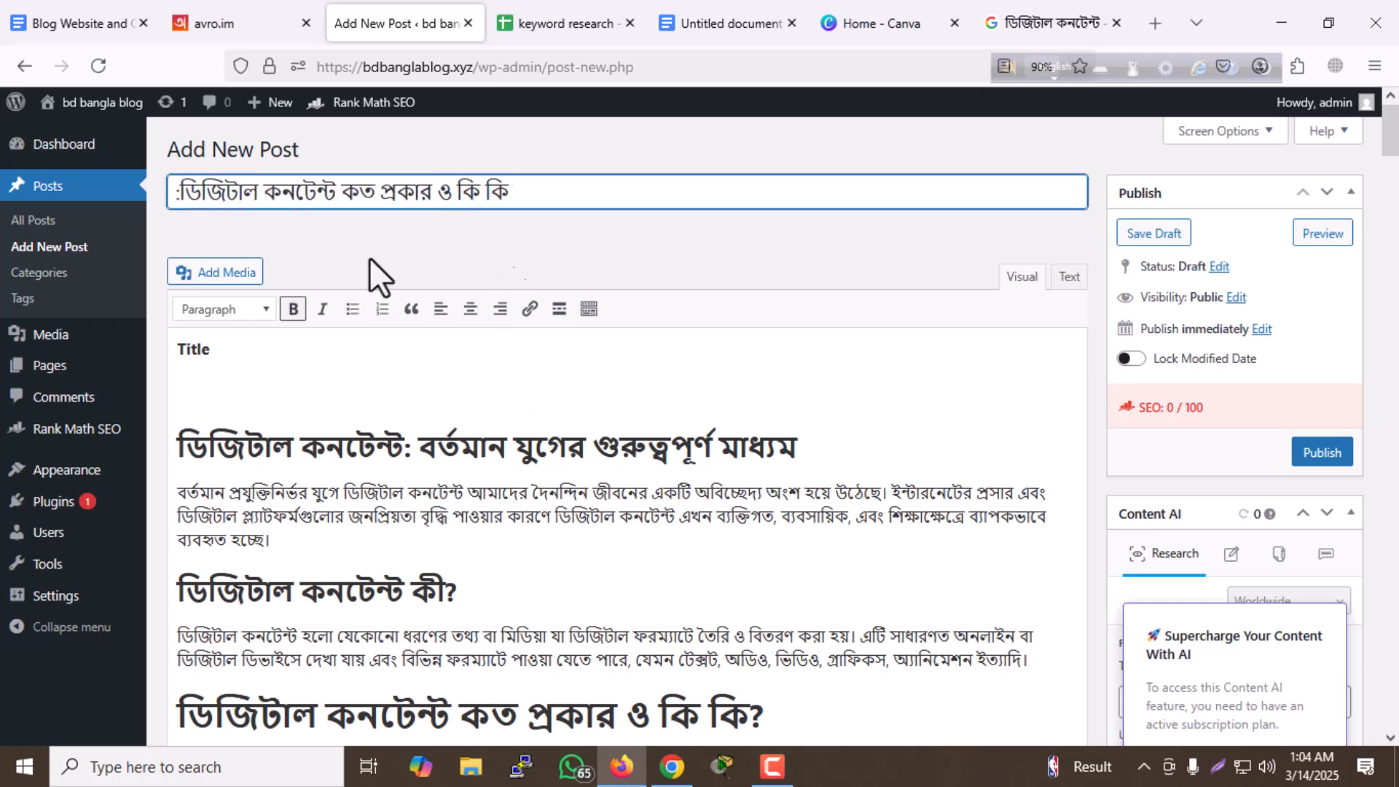
{"action": "left_click", "coordinate": [178, 195]}
{"action": "key", "text": "BackSpace"}
{"action": "left_click", "coordinate": [327, 240]}
- Delete the leftover "Title" label and the empty lines above the first heading in the post content
{"action": "left_click_drag", "start_coordinate": [229, 392], "coordinate": [148, 357]}
{"action": "key", "text": "BackSpace"}
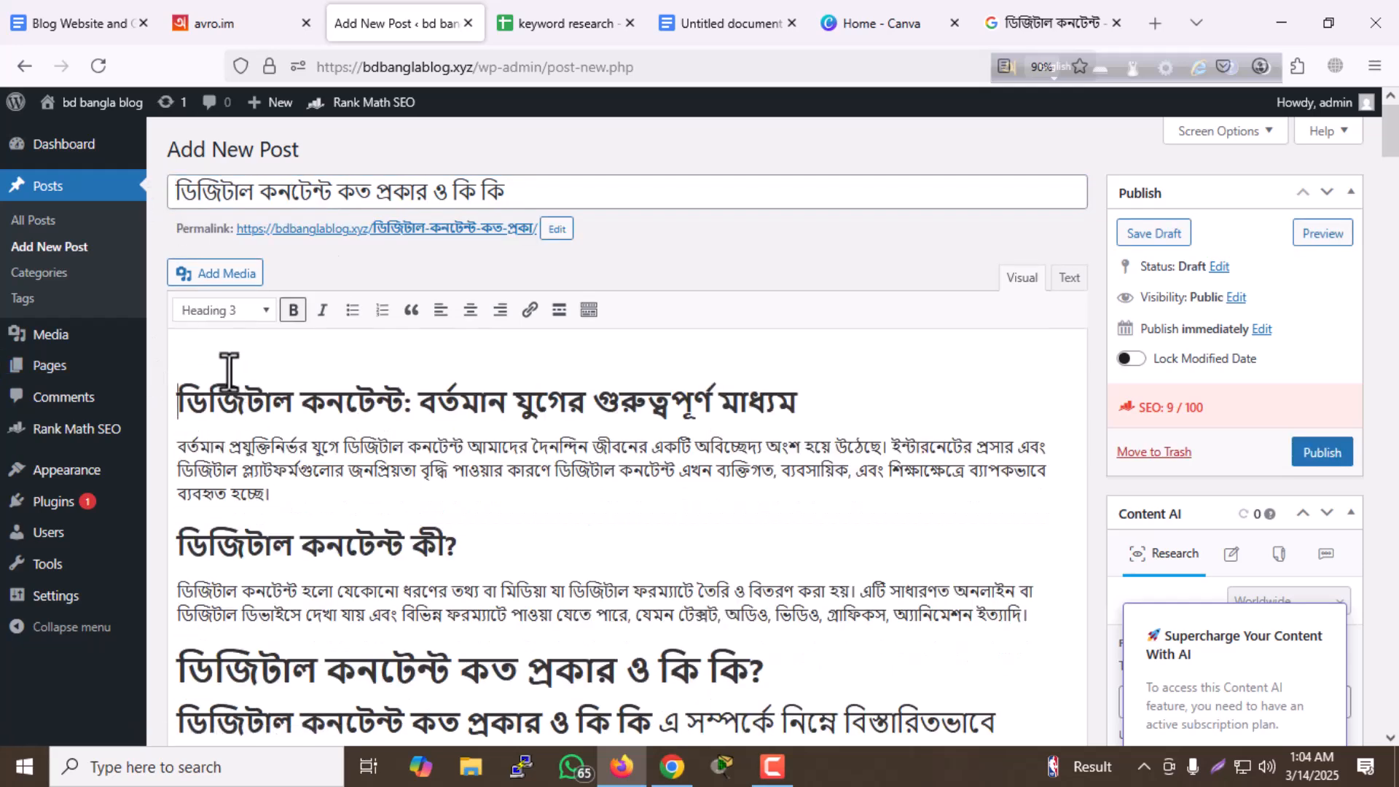
{"action": "key", "text": "BackSpace"}
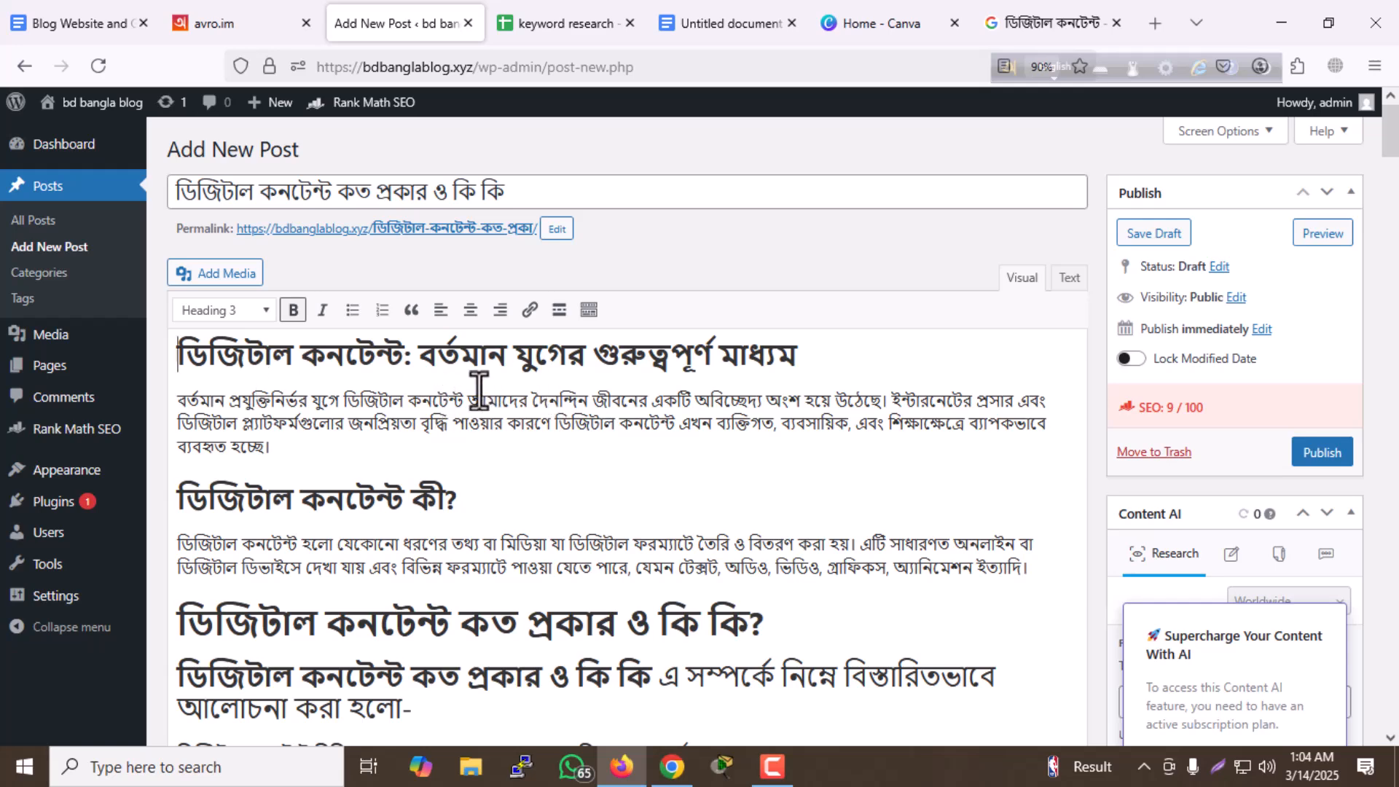
- Remove the blank lines beneath the bold "ডিজিটাল কনটেন্ট কত প্রকার ও কি কি?" line and the "১. টেক্সট কনটেন্ট (Text Content)" heading
{"action": "scroll", "coordinate": [479, 392], "scroll_direction": "down", "scroll_amount": 5}
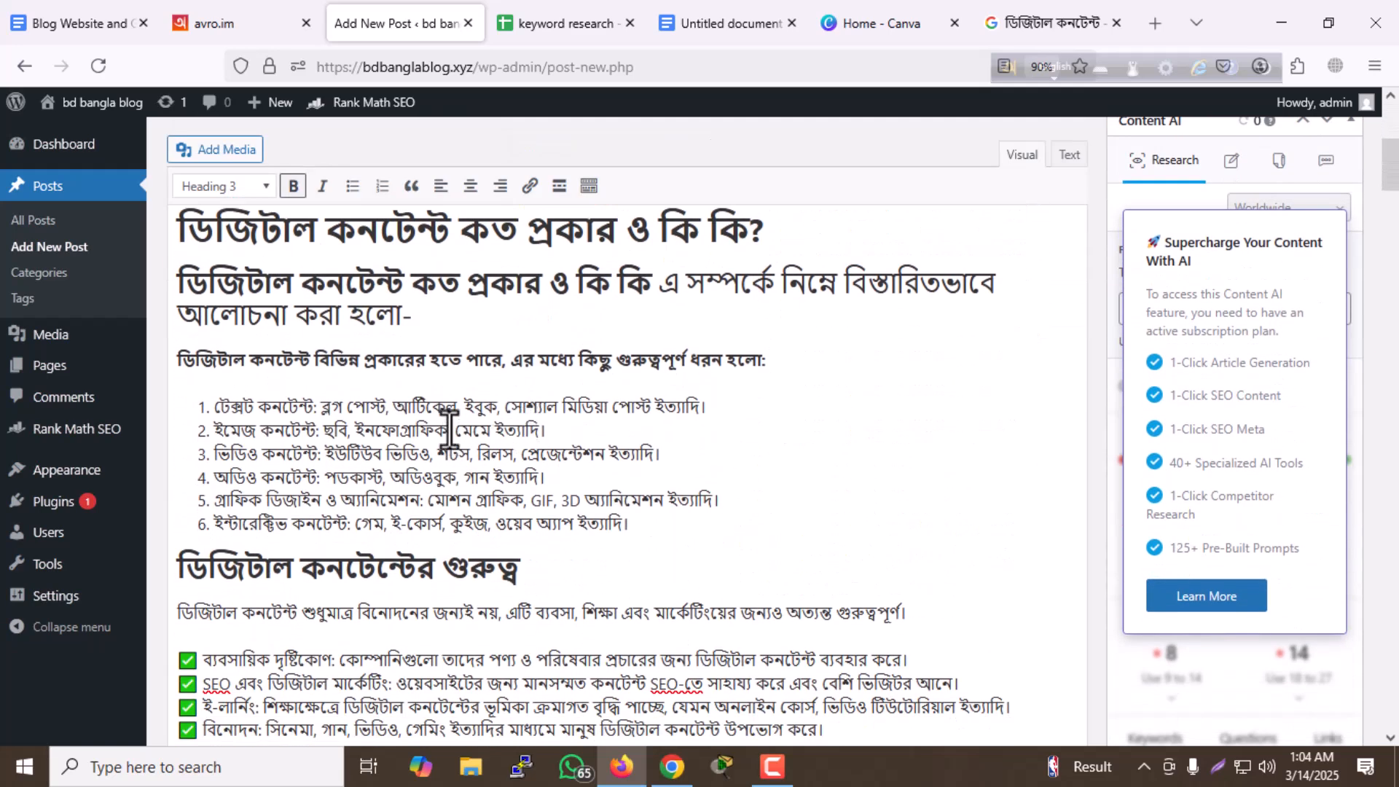
{"action": "scroll", "coordinate": [449, 430], "scroll_direction": "down", "scroll_amount": 5}
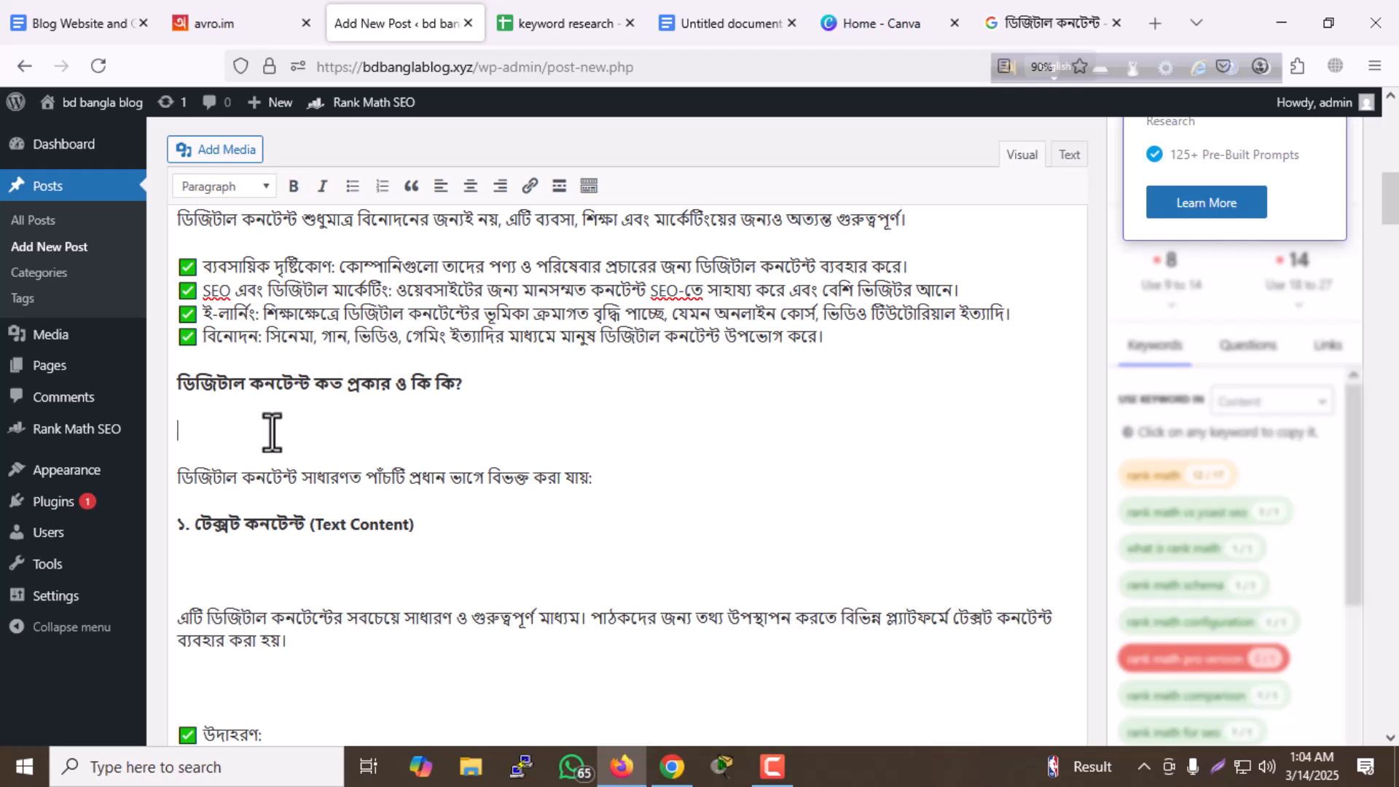
{"action": "key", "text": "BackSpace"}
{"action": "scroll", "coordinate": [296, 500], "scroll_direction": "down", "scroll_amount": 1}
{"action": "left_click", "coordinate": [261, 435]}
{"action": "key", "text": "BackSpace"}
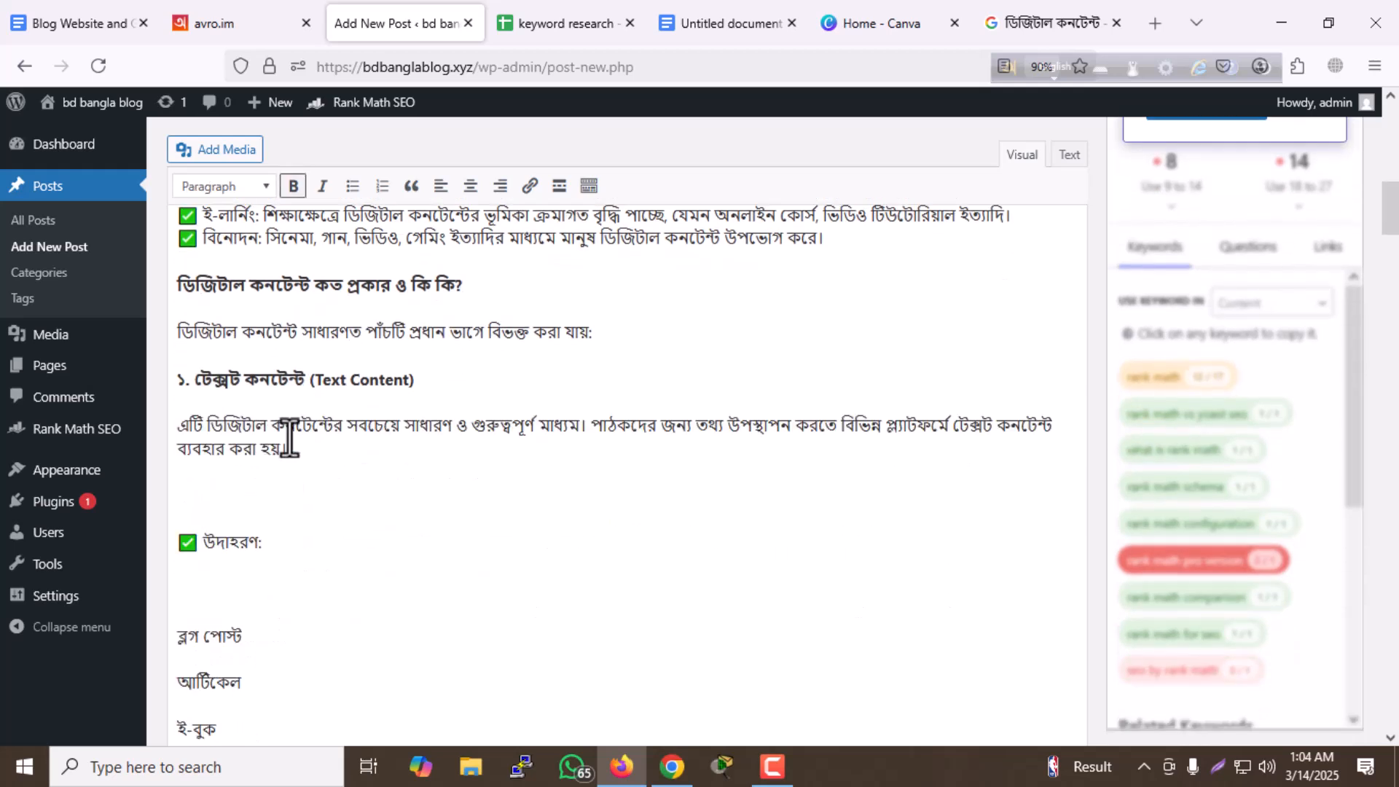
- Remove the blank lines before and after the "উদাহরণ:" line in the Text Content section
{"action": "left_click", "coordinate": [243, 505]}
{"action": "key", "text": "BackSpace"}
{"action": "left_click", "coordinate": [228, 537]}
{"action": "key", "text": "BackSpace"}
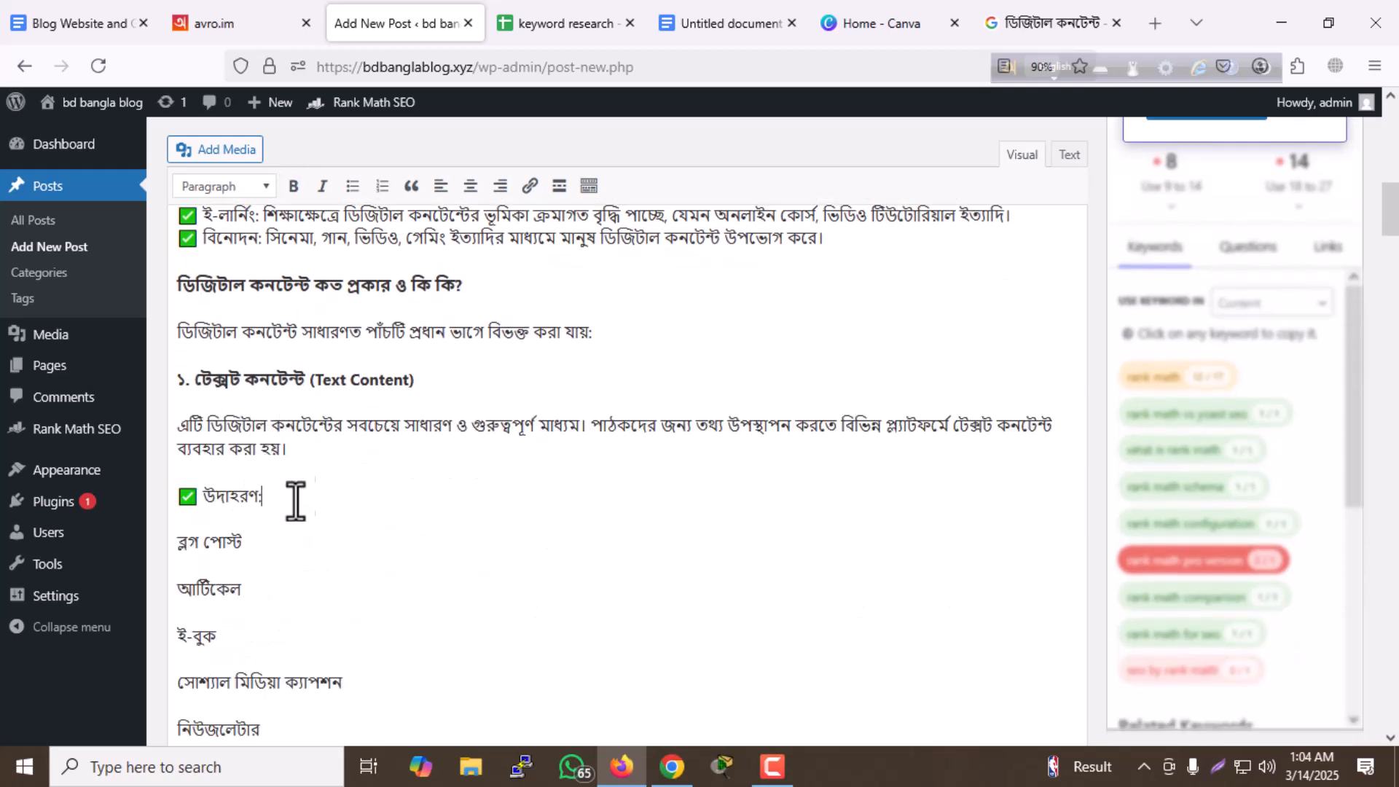
- Remove the blank lines beneath the "২. ইমেজ কনটেন্ট (Image Content)" heading and beneath that section's "উদাহরণ:" line
{"action": "scroll", "coordinate": [276, 512], "scroll_direction": "down", "scroll_amount": 4}
{"action": "left_click", "coordinate": [303, 556]}
{"action": "key", "text": "BackSpace"}
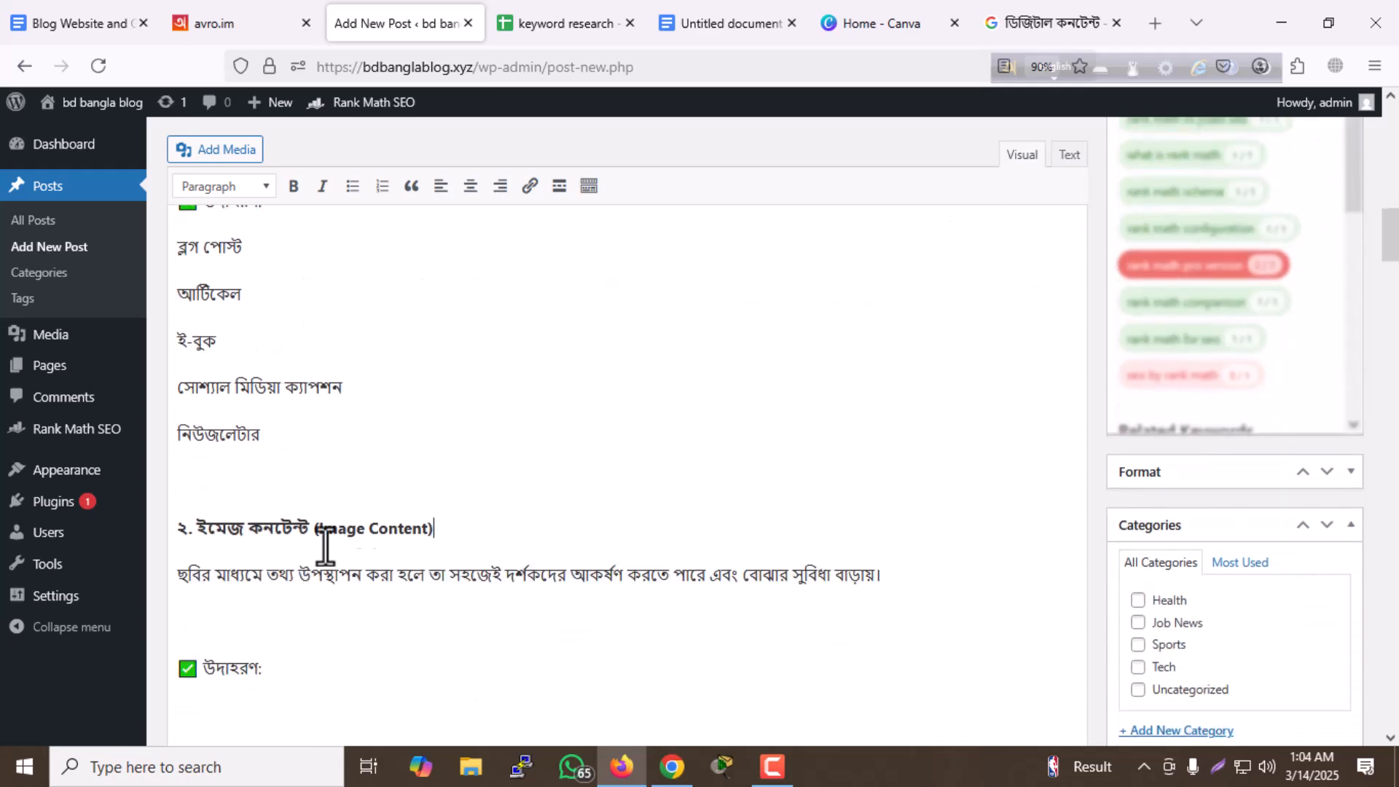
{"action": "scroll", "coordinate": [386, 503], "scroll_direction": "down", "scroll_amount": 3}
{"action": "left_click", "coordinate": [191, 497]}
{"action": "key", "text": "BackSpace"}
{"action": "scroll", "coordinate": [375, 484], "scroll_direction": "down", "scroll_amount": 1}
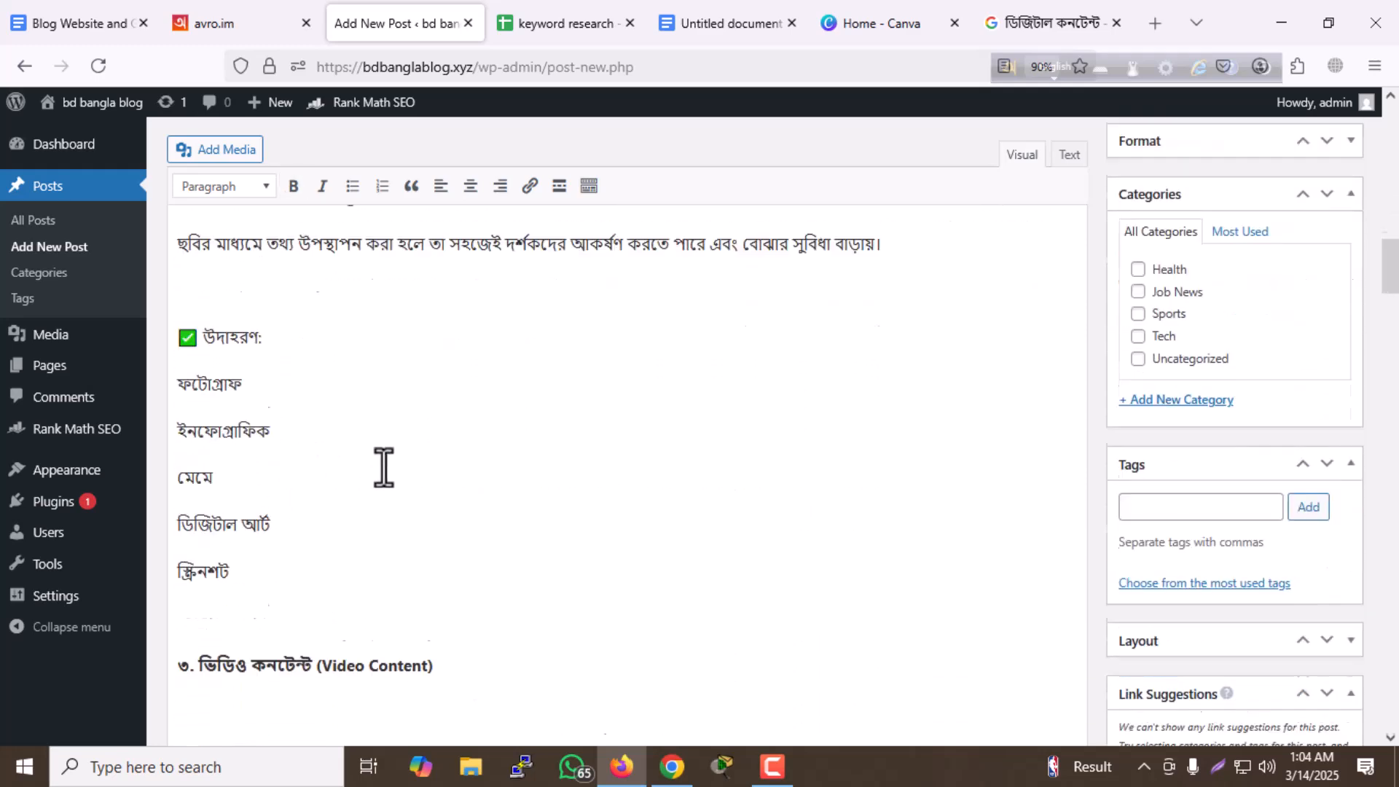
- Remove the blank lines beneath the "৩. ভিডিও কনটেন্ট (Video Content)" heading and around that section's "উদাহরণ:" line
{"action": "scroll", "coordinate": [384, 466], "scroll_direction": "down", "scroll_amount": 3}
{"action": "left_click", "coordinate": [289, 539]}
{"action": "key", "text": "BackSpace"}
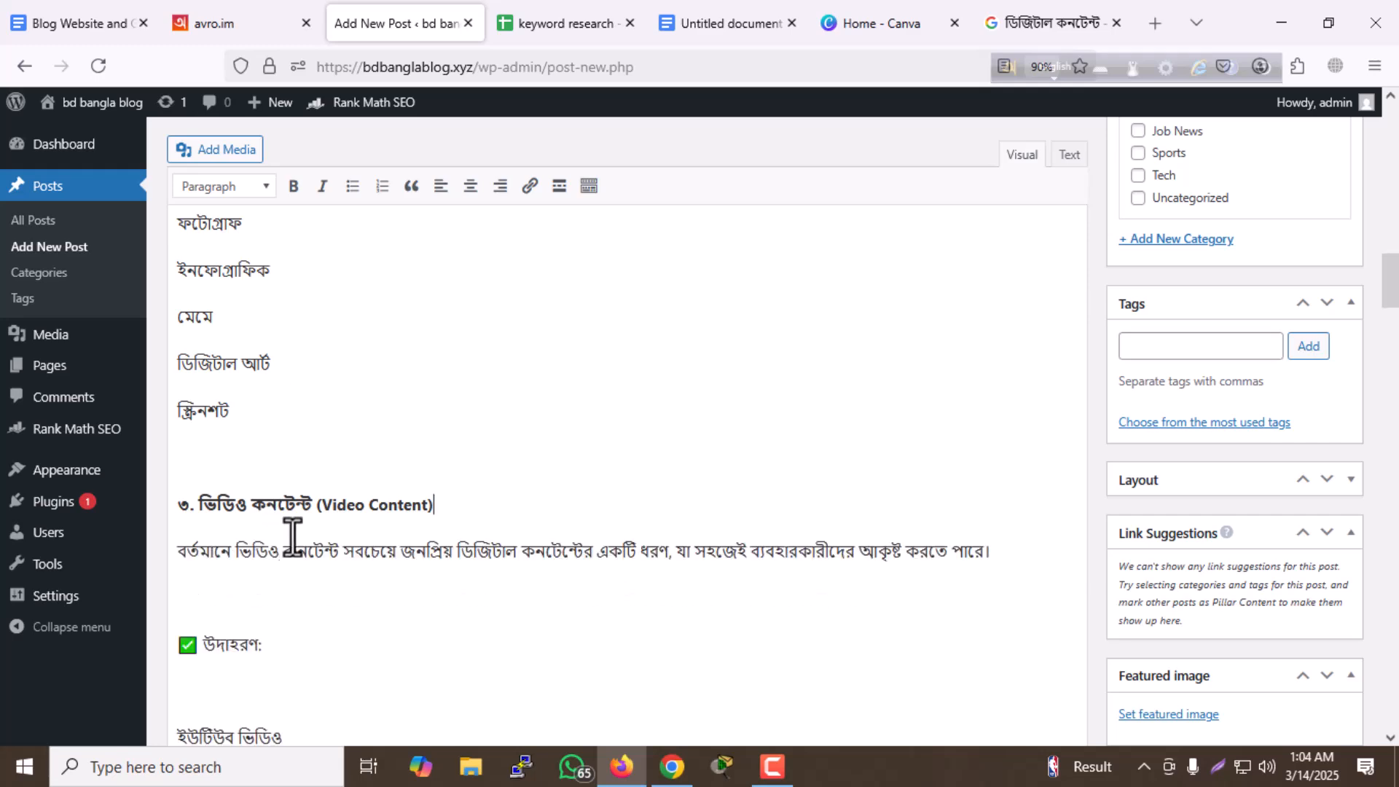
{"action": "scroll", "coordinate": [288, 539], "scroll_direction": "down", "scroll_amount": 3}
{"action": "left_click", "coordinate": [240, 400]}
{"action": "key", "text": "BackSpace"}
{"action": "left_click", "coordinate": [243, 454]}
{"action": "key", "text": "BackSpace"}
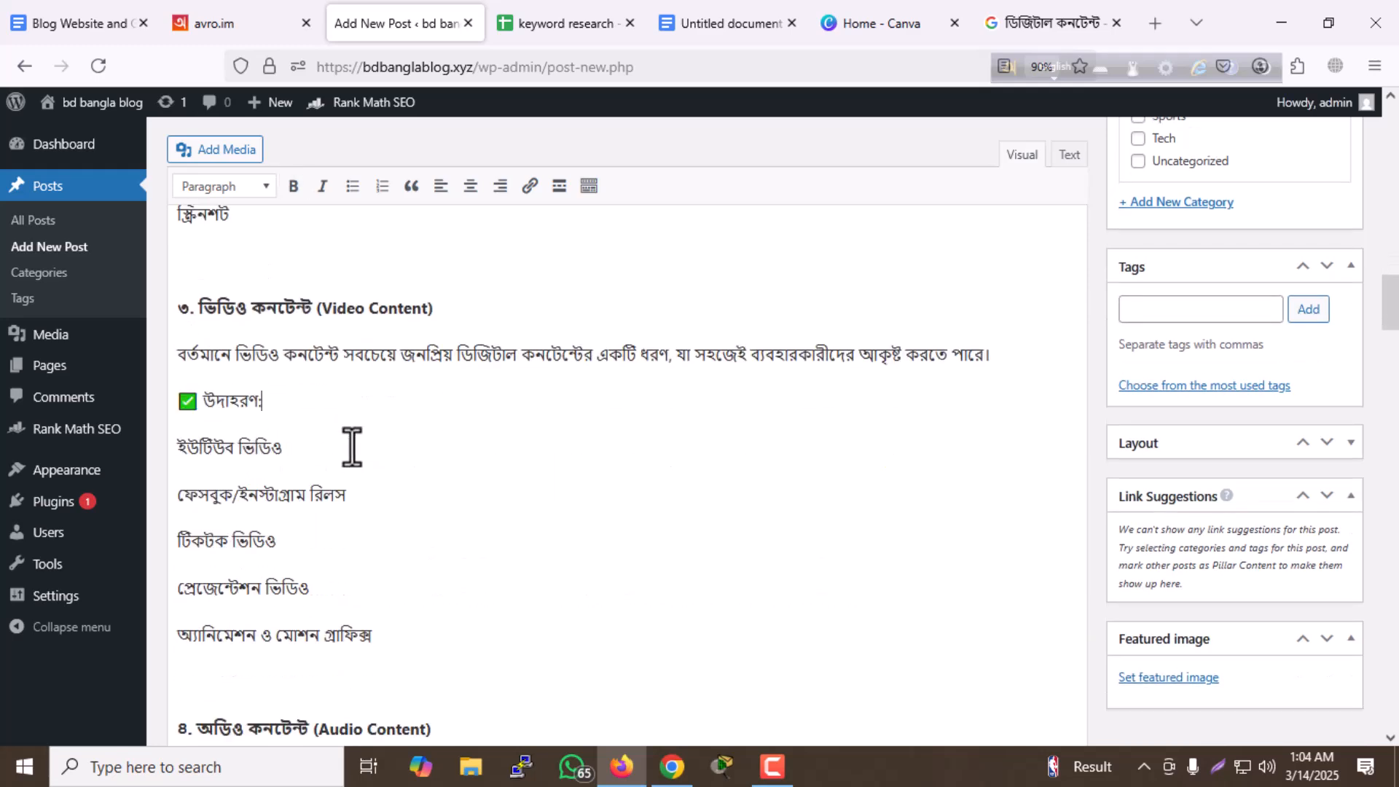
- Remove the blank lines beneath the "৪. অডিও কনটেন্ট (Audio Content)" heading and around that section's "উদাহরণ:" line
{"action": "scroll", "coordinate": [349, 451], "scroll_direction": "down", "scroll_amount": 4}
{"action": "left_click", "coordinate": [274, 470]}
{"action": "key", "text": "BackSpace"}
{"action": "left_click", "coordinate": [266, 526]}
{"action": "key", "text": "BackSpace"}
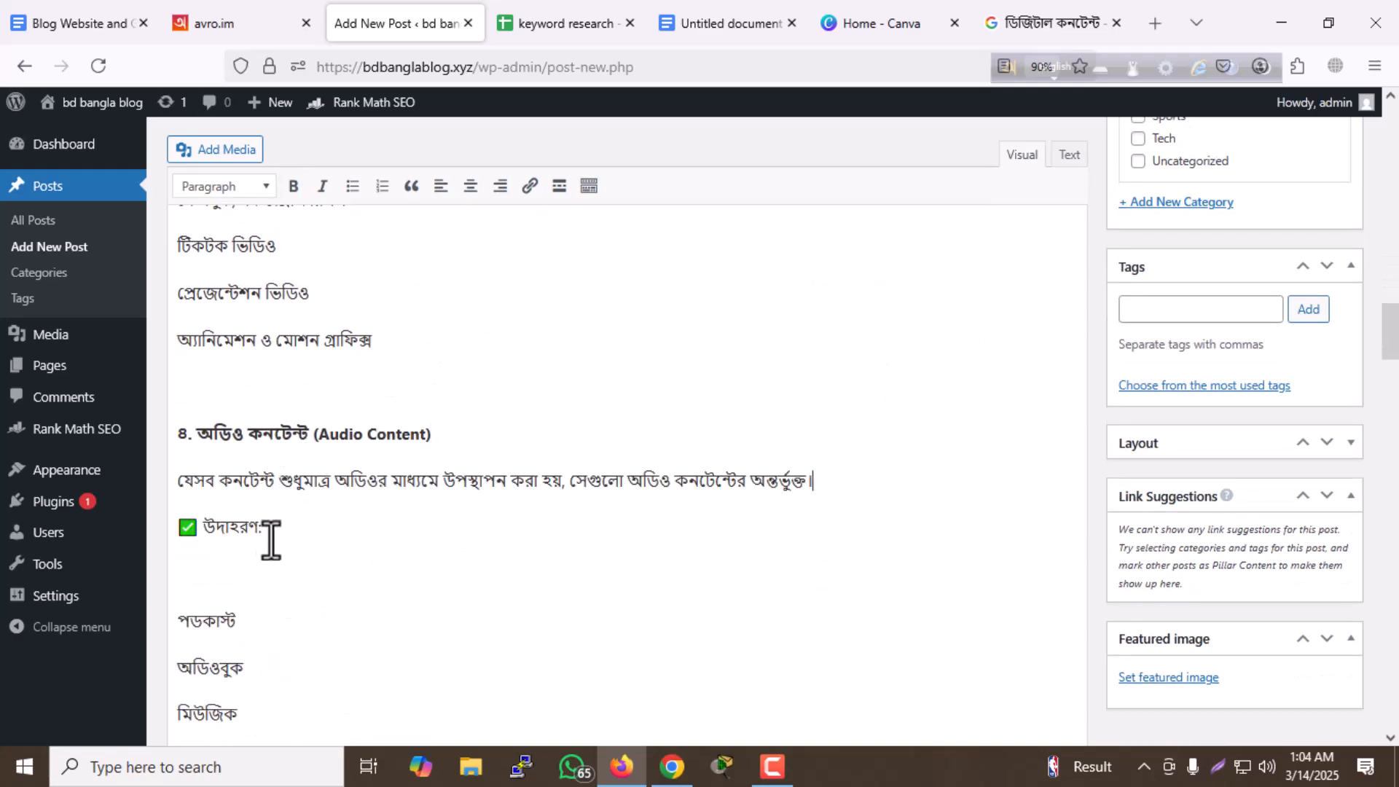
{"action": "left_click", "coordinate": [265, 574]}
{"action": "key", "text": "BackSpace"}
- Remove the extra blank lines beneath the "৫. ইন্টারেক্টিভ কনটেন্ট (Interactive Content)" heading and next to its "উদাহরণ:" line
{"action": "scroll", "coordinate": [352, 525], "scroll_direction": "down", "scroll_amount": 4}
{"action": "left_click", "coordinate": [273, 529]}
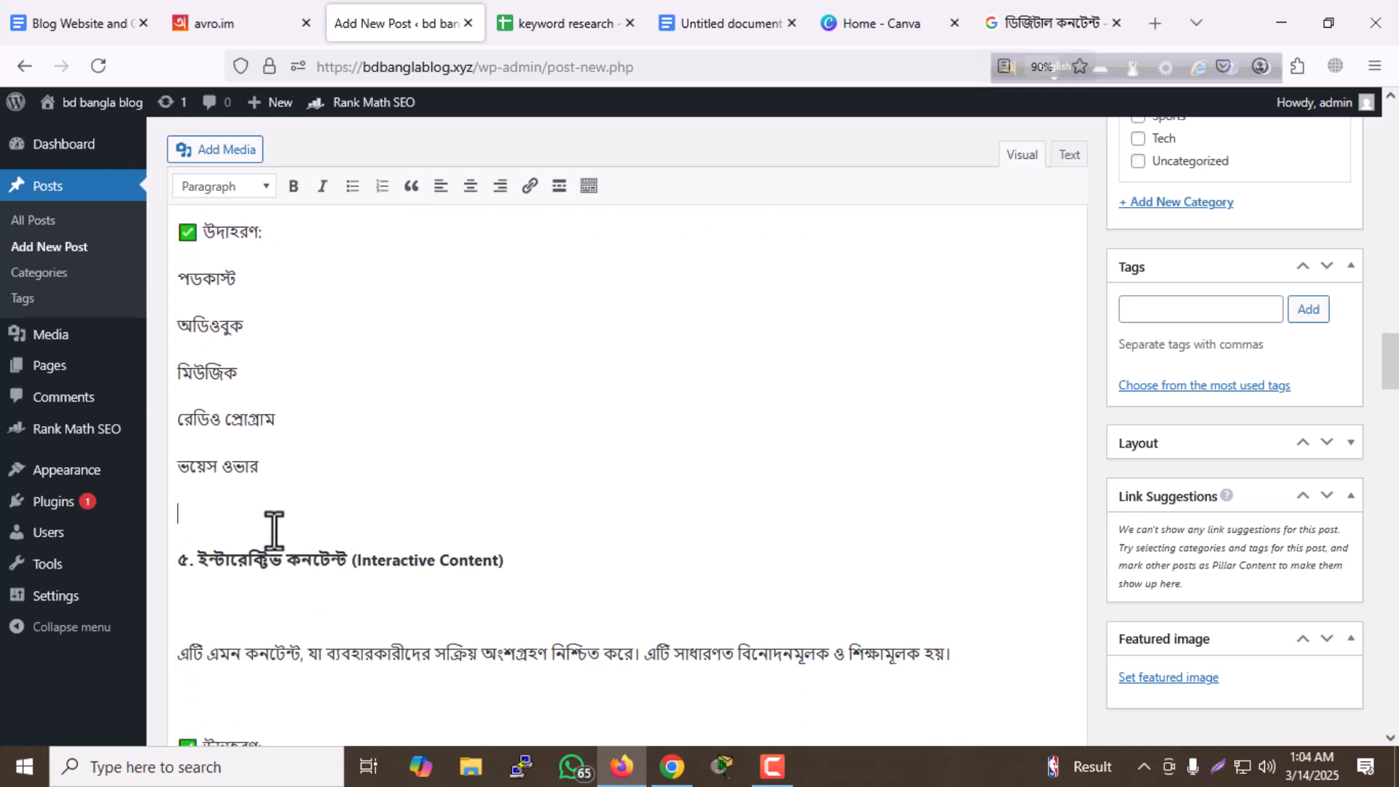
{"action": "key", "text": "BackSpace"}
{"action": "scroll", "coordinate": [353, 539], "scroll_direction": "down", "scroll_amount": 3}
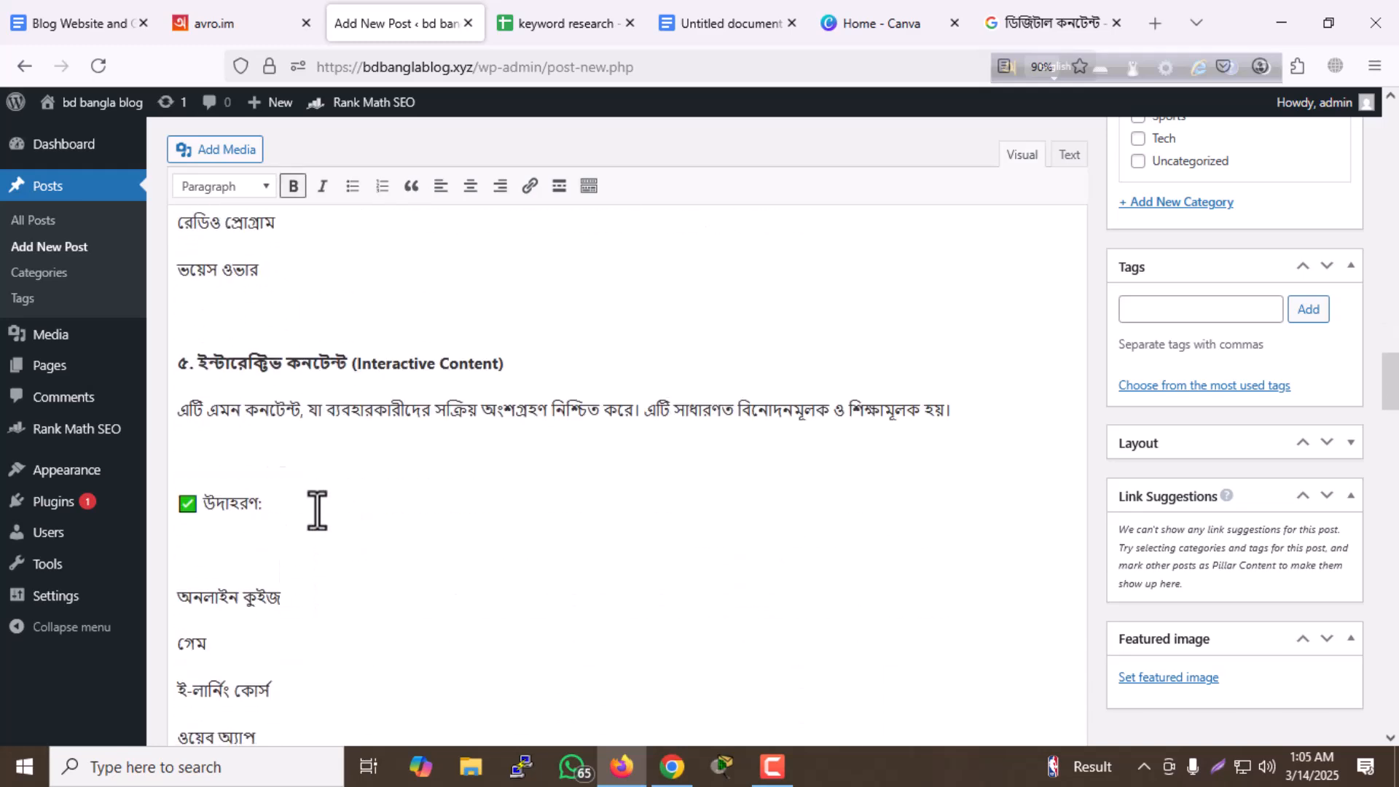
{"action": "left_click", "coordinate": [234, 501]}
{"action": "key", "text": "BackSpace"}
{"action": "scroll", "coordinate": [350, 496], "scroll_direction": "down", "scroll_amount": 4}
- Remove the blank lines around the bold "ডিজিটাল কনটেন্টের গুরুত্ব" heading and beneath "১. ব্যবসায়িক দৃষ্টিকোণ থেকে"
{"action": "left_click", "coordinate": [277, 453]}
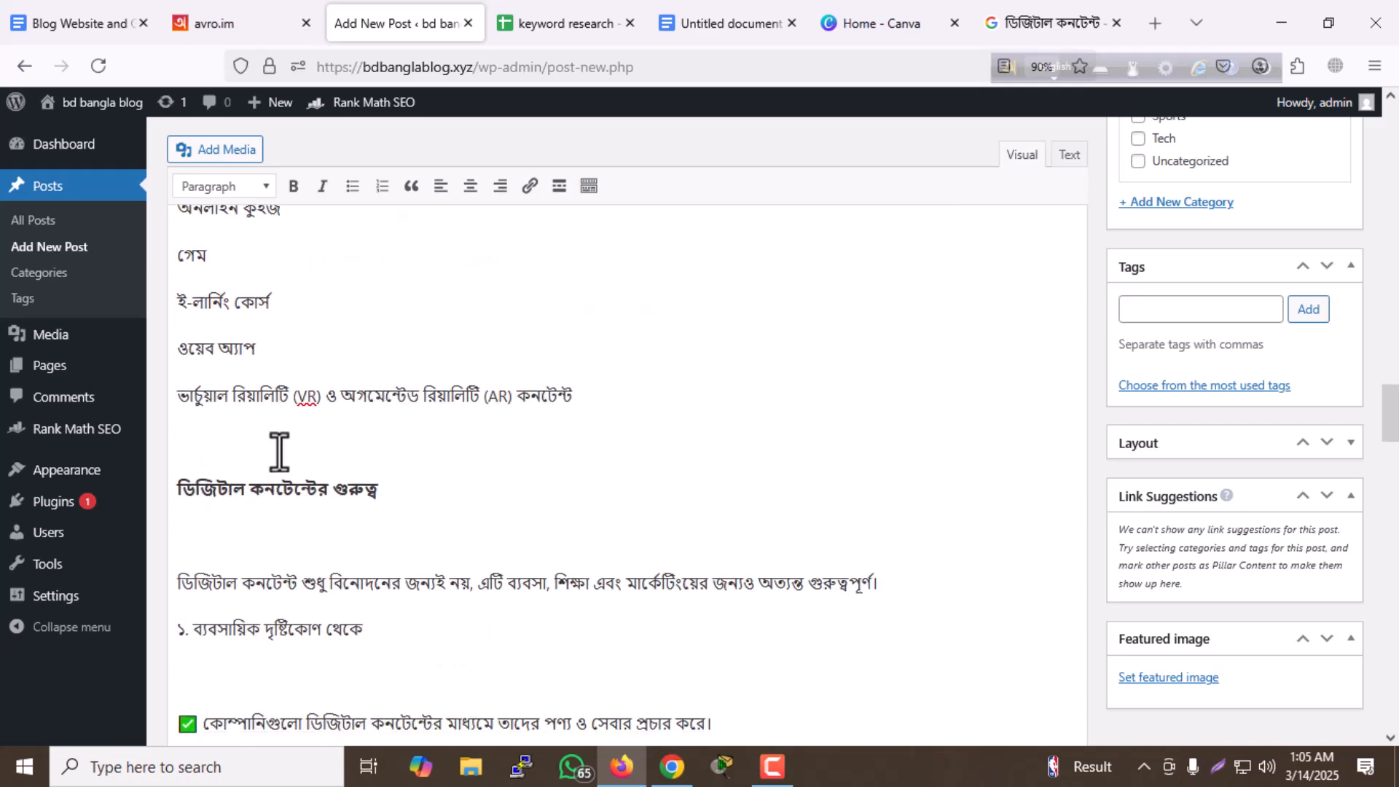
{"action": "key", "text": "BackSpace"}
{"action": "scroll", "coordinate": [338, 512], "scroll_direction": "down", "scroll_amount": 3}
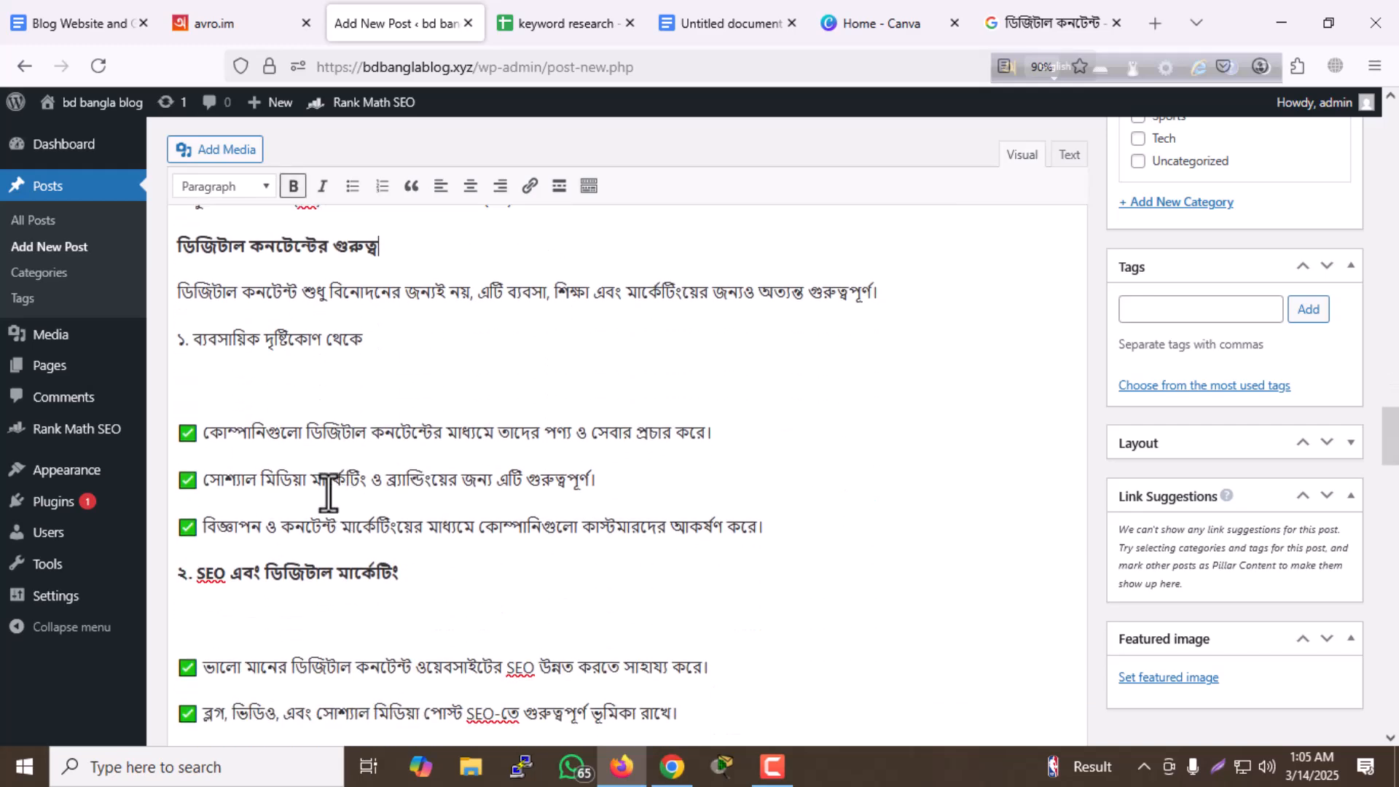
{"action": "left_click", "coordinate": [293, 378]}
{"action": "key", "text": "BackSpace"}
- Remove the blank lines beneath "২. SEO এবং ডিজিটাল মার্কেটিং" and beneath the numbered heading that follows it
{"action": "scroll", "coordinate": [291, 525], "scroll_direction": "down", "scroll_amount": 2}
{"action": "left_click", "coordinate": [344, 525]}
{"action": "key", "text": "BackSpace"}
{"action": "scroll", "coordinate": [321, 525], "scroll_direction": "down", "scroll_amount": 3}
{"action": "left_click", "coordinate": [298, 524]}
{"action": "key", "text": "BackSpace"}
{"action": "scroll", "coordinate": [295, 510], "scroll_direction": "down", "scroll_amount": 5}
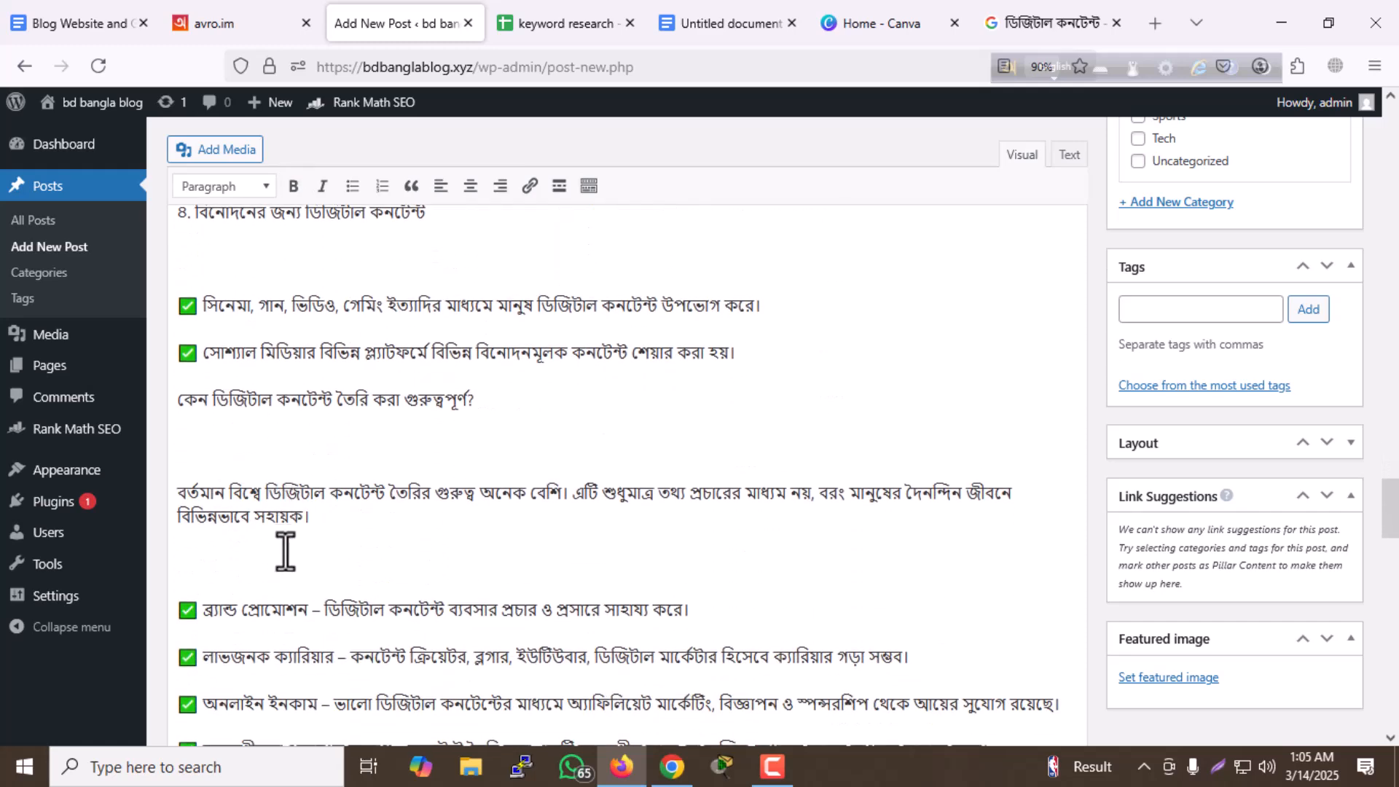
- Remove the blank lines before and after the checklist in the "কেন ডিজিটাল কনটেন্ট তৈরি করা গুরুত্বপূর্ণ?" section
{"action": "left_click", "coordinate": [285, 550]}
{"action": "key", "text": "BackSpace"}
{"action": "scroll", "coordinate": [357, 502], "scroll_direction": "down", "scroll_amount": 4}
{"action": "left_click", "coordinate": [296, 466]}
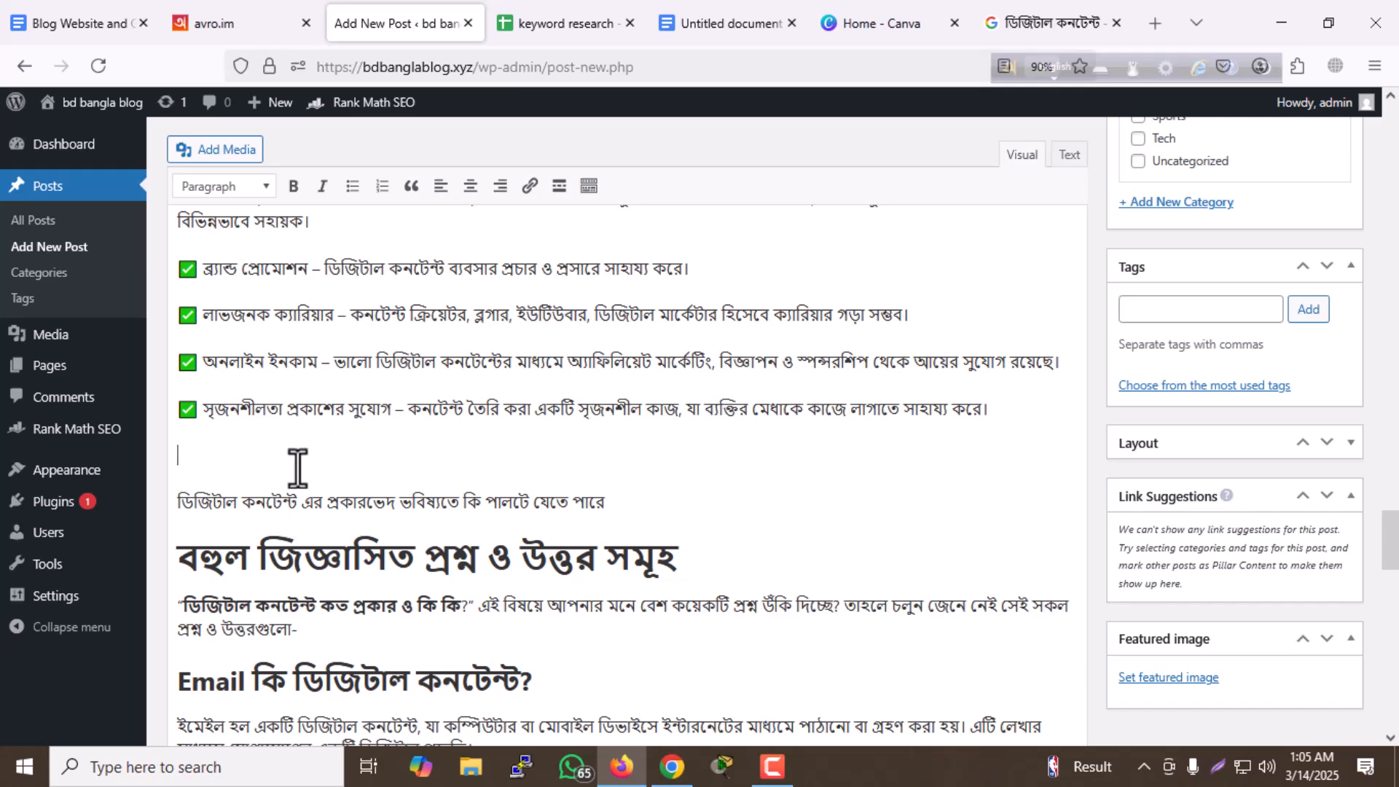
{"action": "key", "text": "BackSpace"}
- Remove the blank line between the "উপসংহার" paragraph and the closing paragraph that invites comments
{"action": "scroll", "coordinate": [313, 477], "scroll_direction": "down", "scroll_amount": 7}
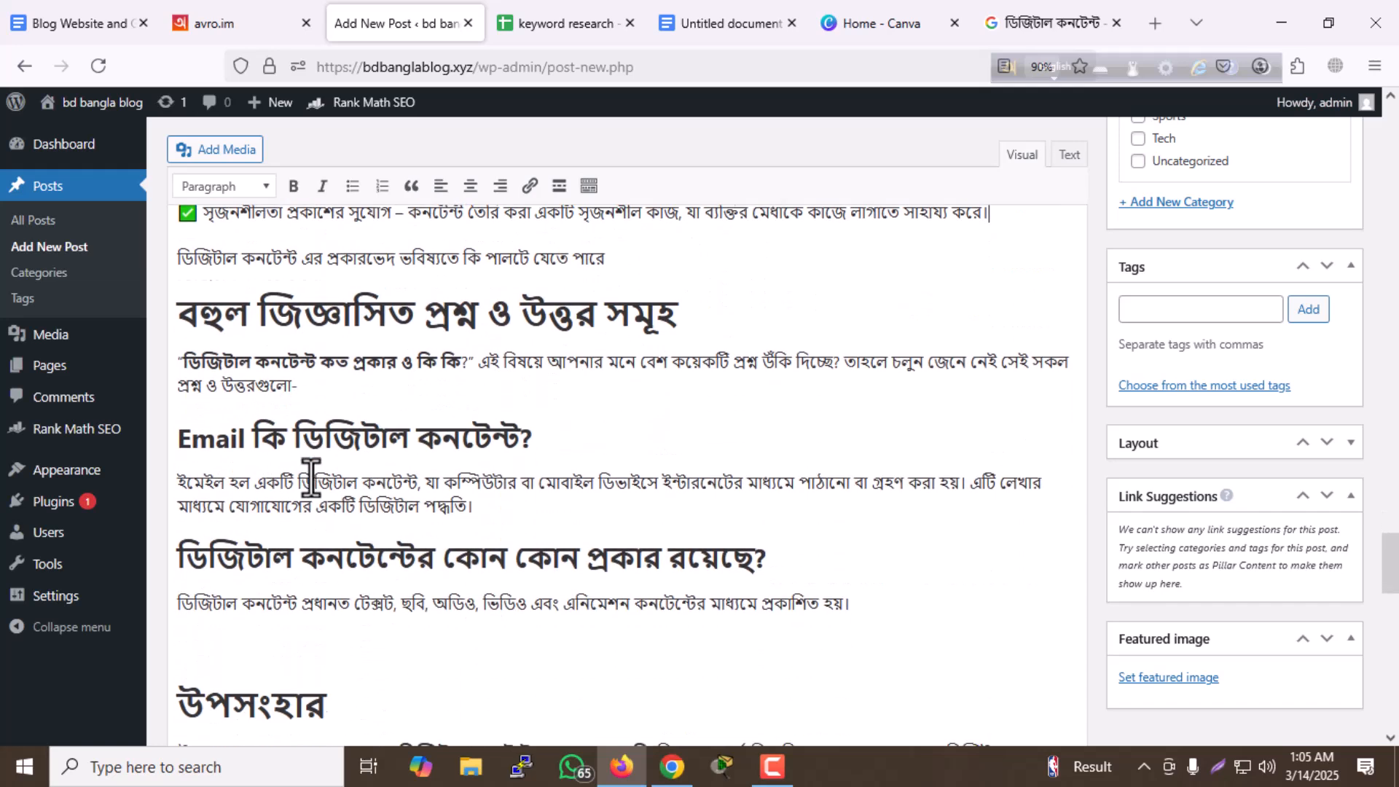
{"action": "scroll", "coordinate": [302, 482], "scroll_direction": "down", "scroll_amount": 2}
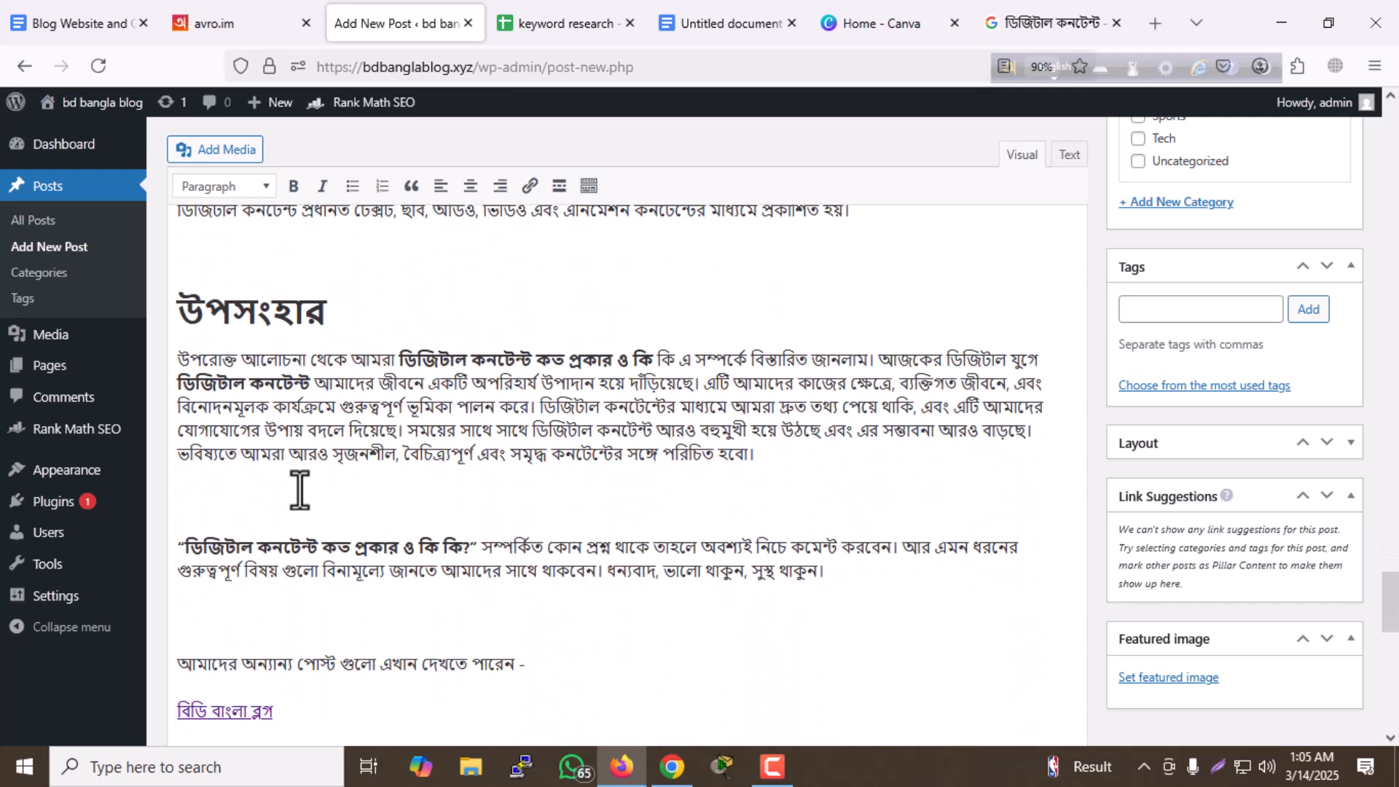
{"action": "key", "text": "BackSpace"}
{"action": "scroll", "coordinate": [428, 524], "scroll_direction": "down", "scroll_amount": 2}
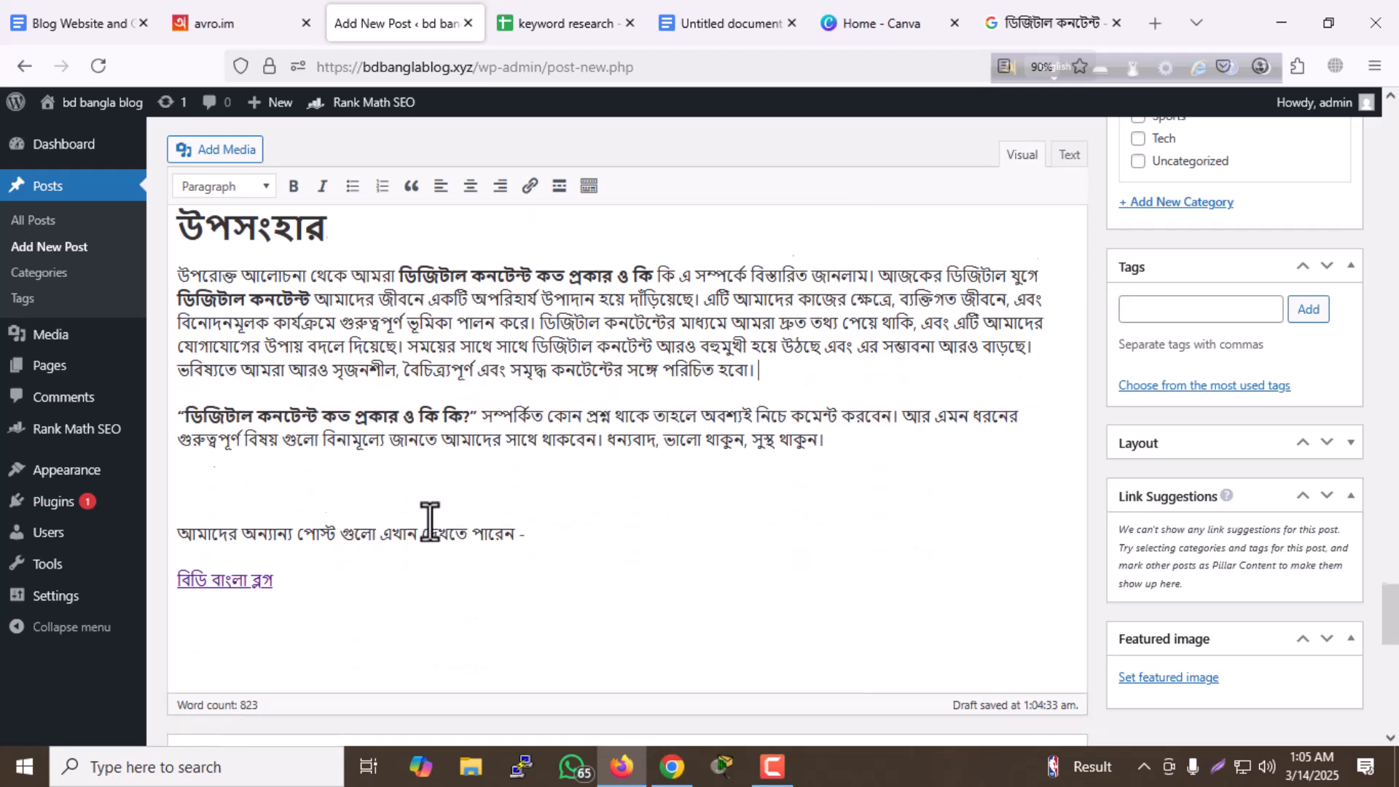
- Check the target of the "বিডি বাংলা ব্লগ" link and highlight the phrase "ডিজিটাল কনটেন্ট" in the conclusion
{"action": "triple_click", "coordinate": [248, 567]}
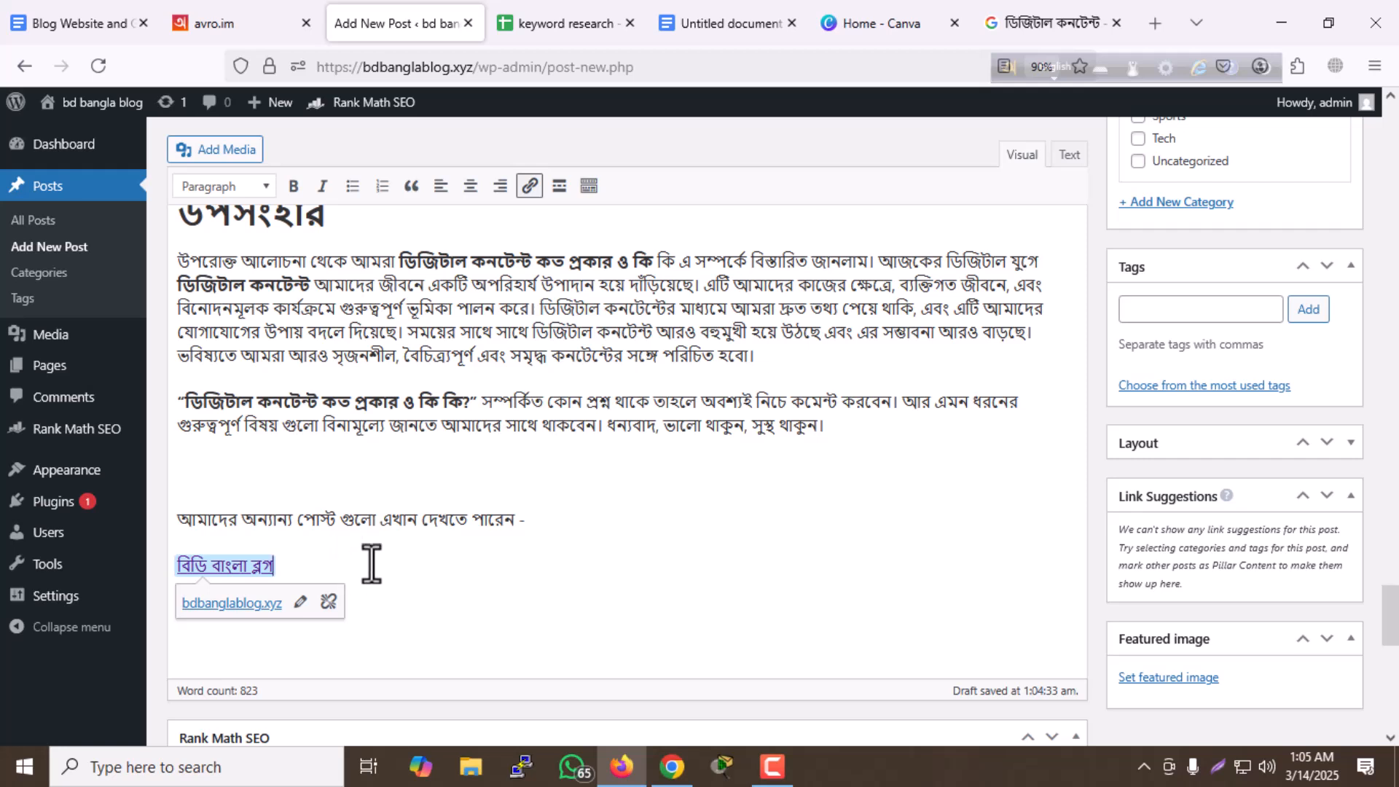
{"action": "left_click", "coordinate": [529, 382]}
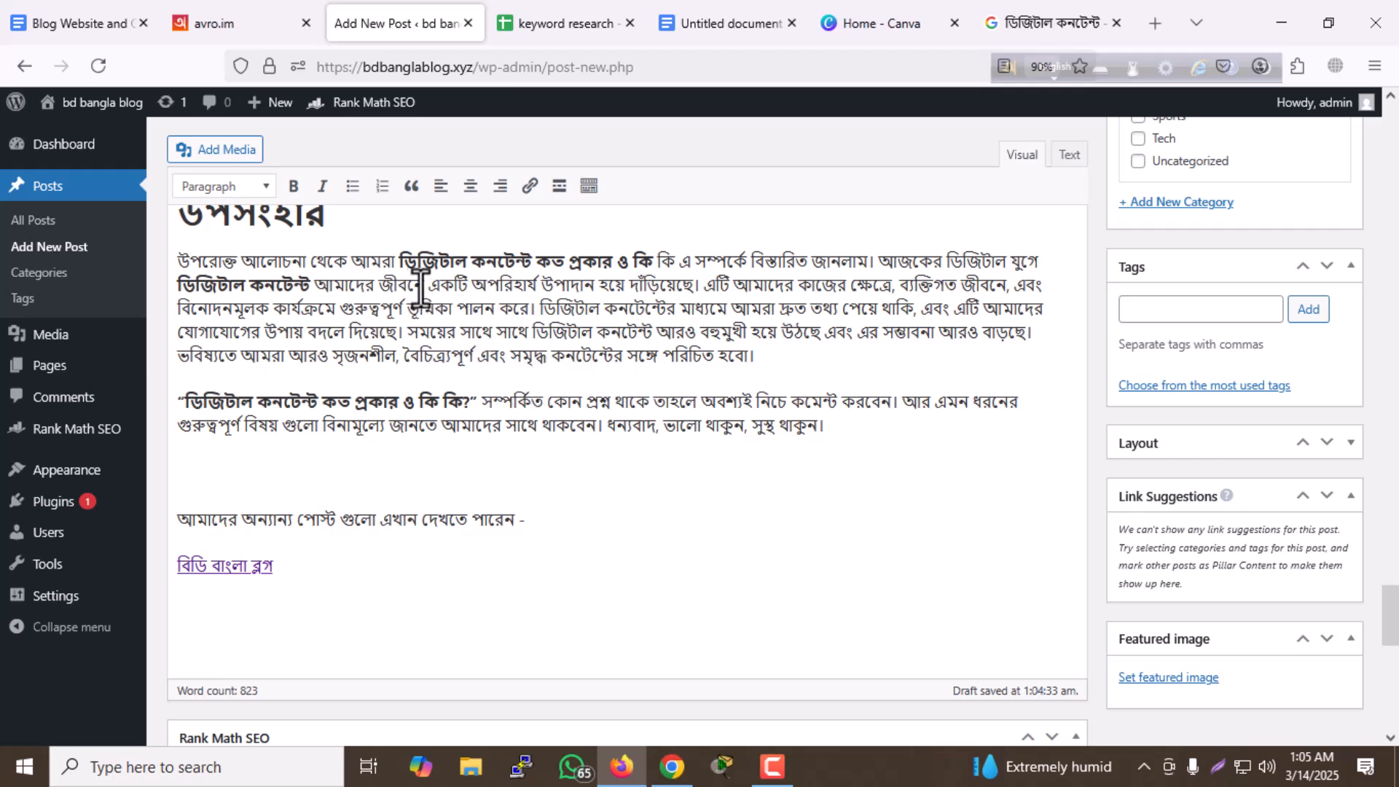
{"action": "left_click_drag", "start_coordinate": [398, 260], "coordinate": [511, 260]}
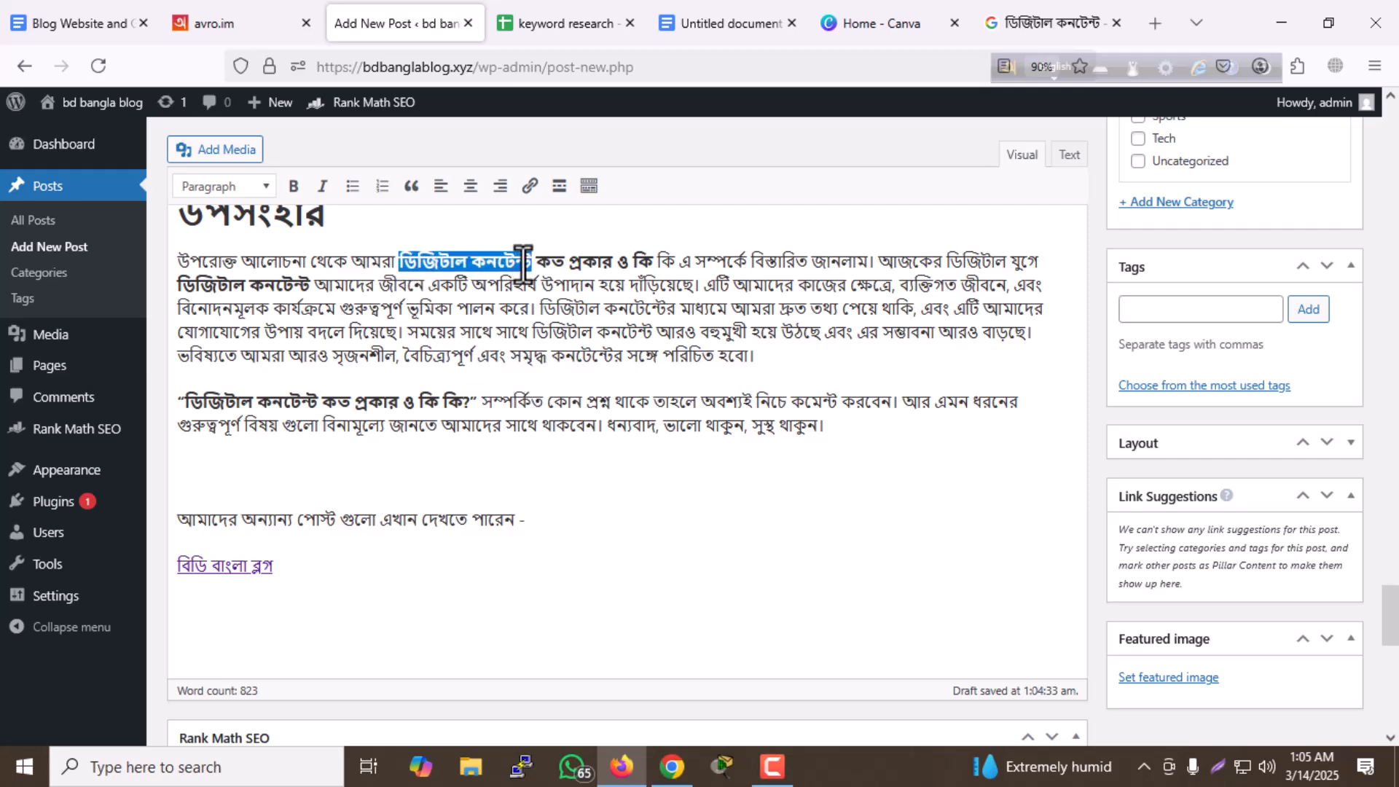
- Switch to the Google results for "ডিজিটাল কনটেন্ট" and open the translated Wikipedia article on digital content
{"action": "left_click", "coordinate": [1042, 22]}
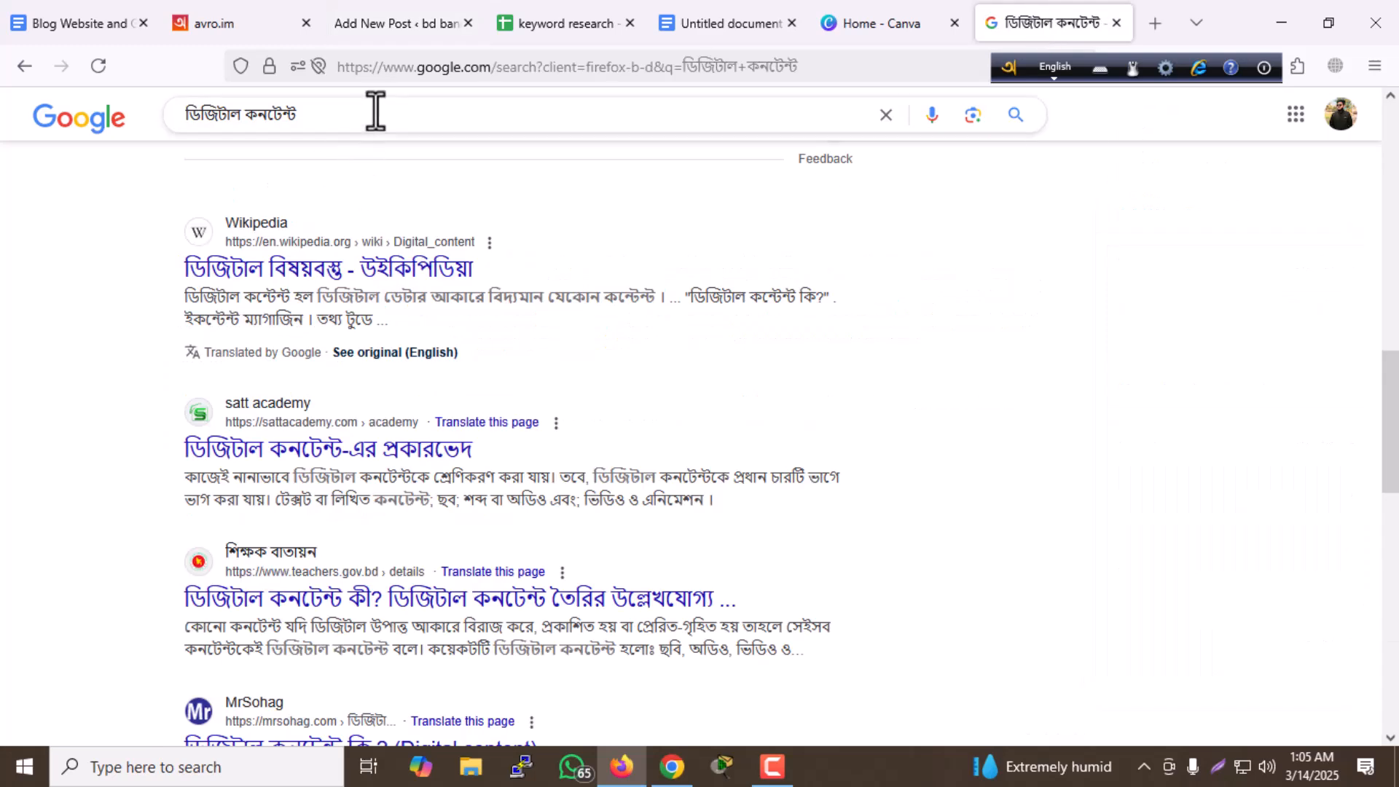
{"action": "double_click", "coordinate": [375, 113]}
{"action": "triple_click", "coordinate": [375, 111]}
{"action": "left_click", "coordinate": [3, 227]}
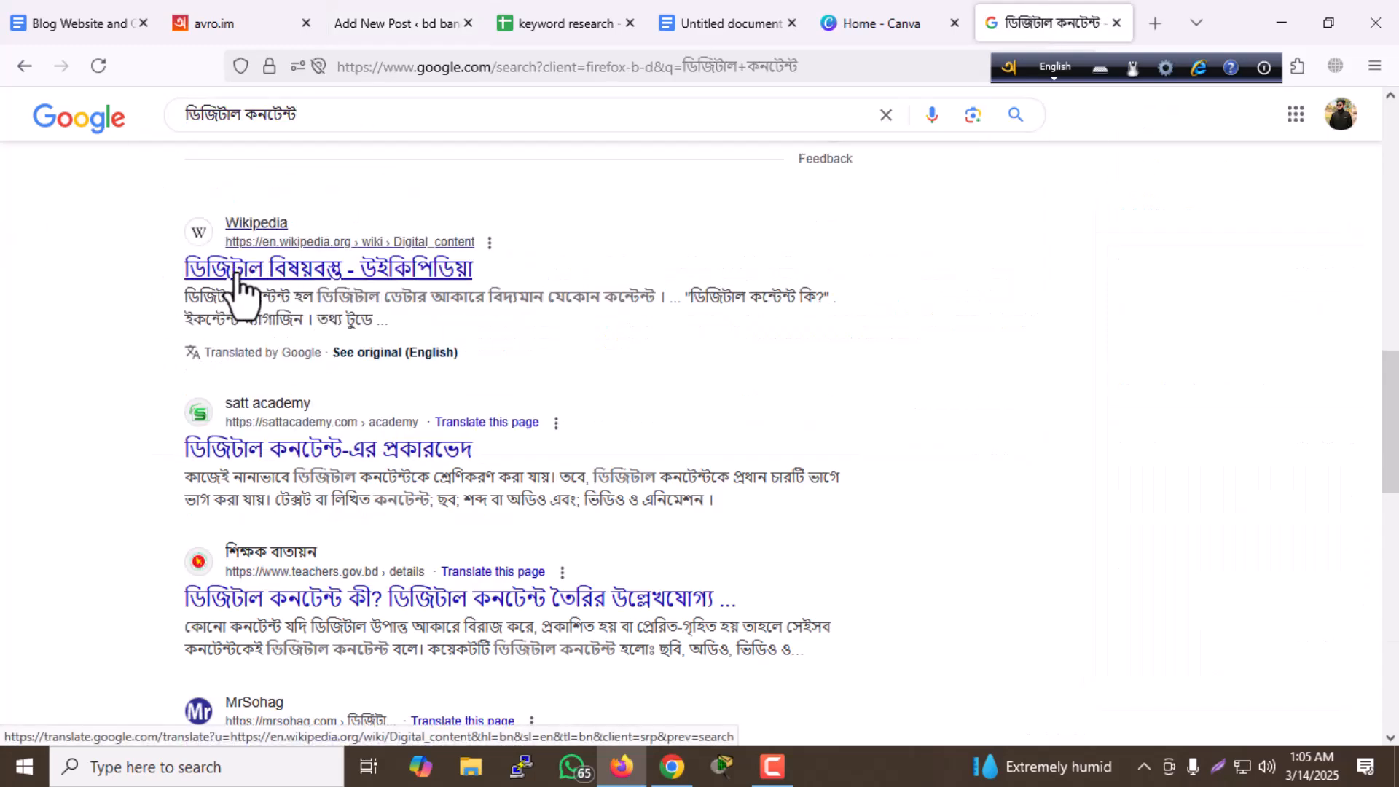
{"action": "left_click", "coordinate": [310, 276]}
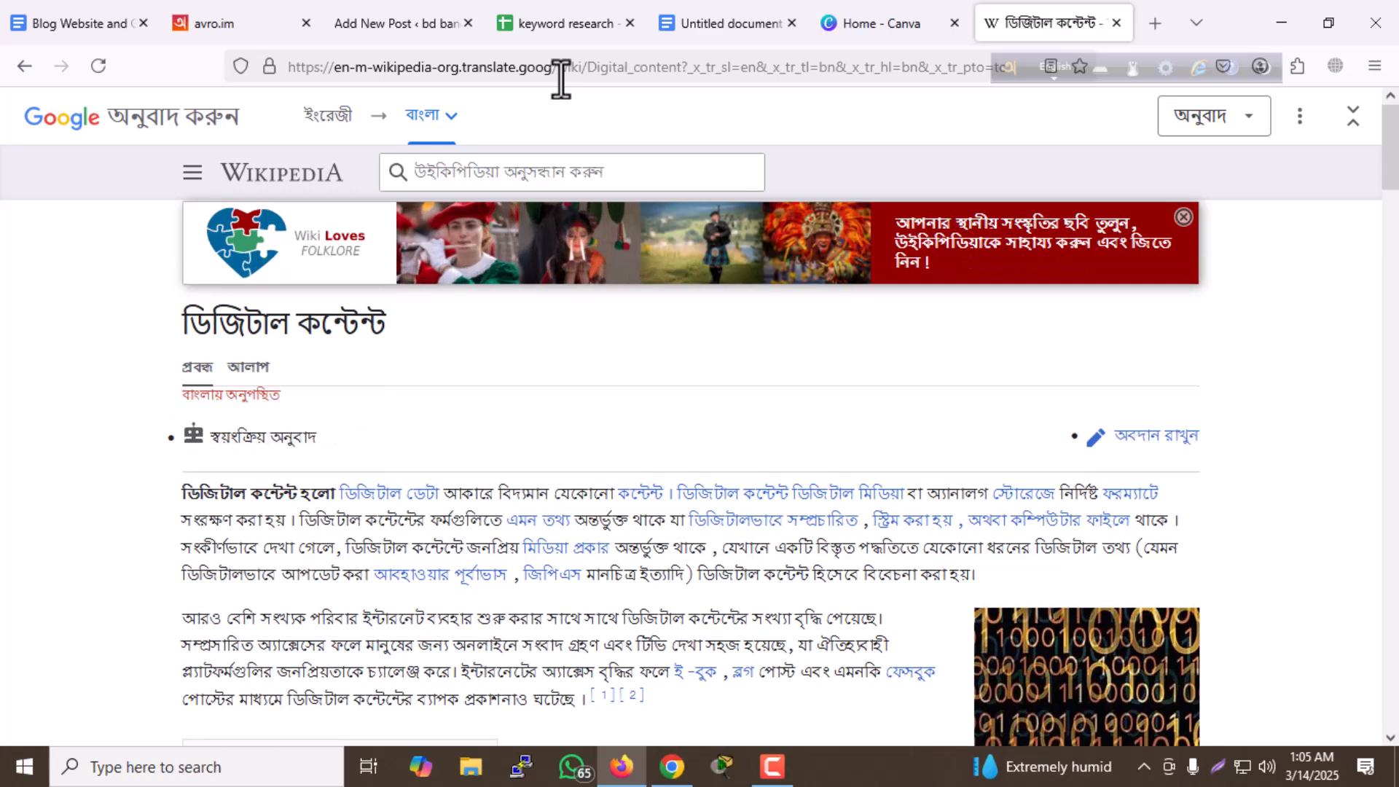
- Copy the web address of the translated Wikipedia article on digital content and return to the WordPress post being edited
{"action": "left_click", "coordinate": [560, 79]}
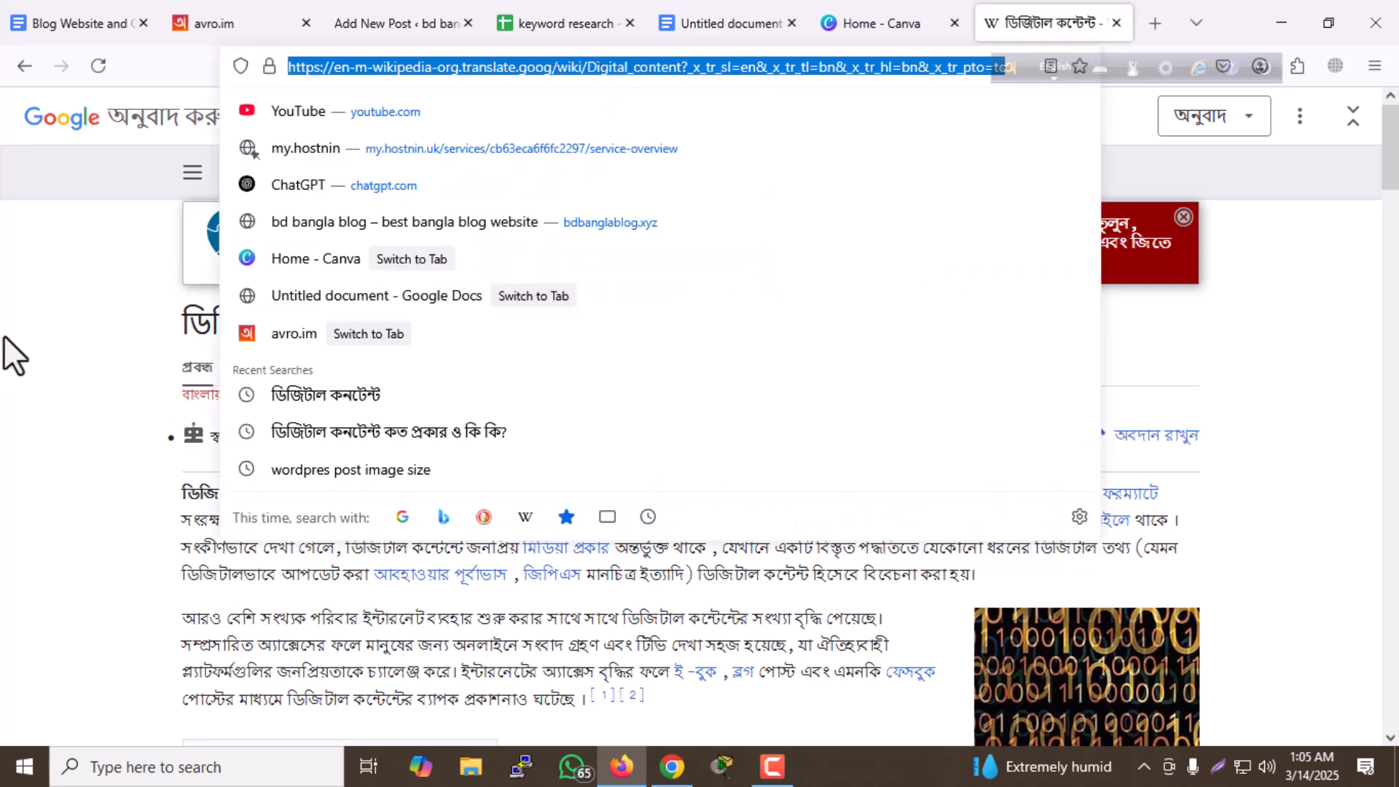
{"action": "left_click", "coordinate": [671, 187]}
{"action": "left_click", "coordinate": [686, 32]}
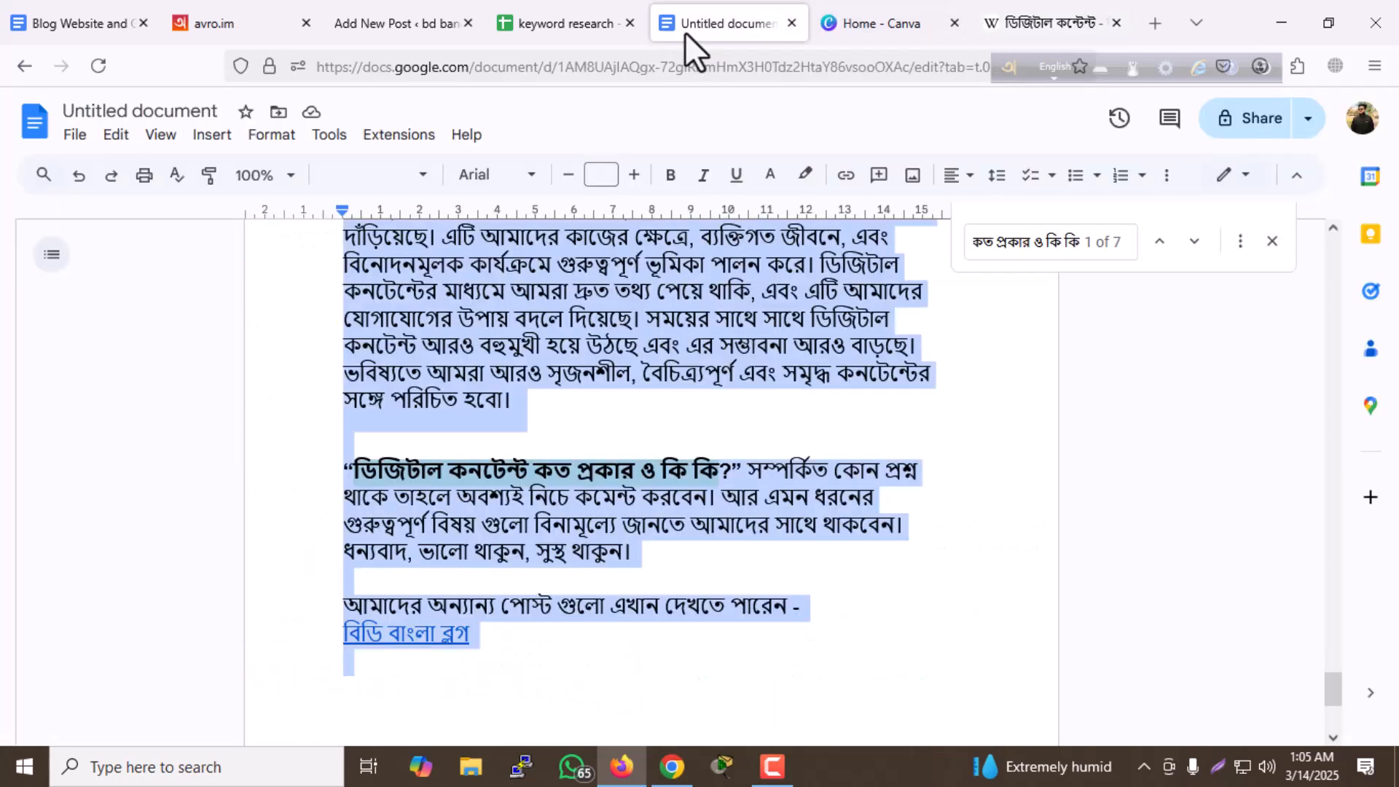
{"action": "left_click", "coordinate": [394, 32]}
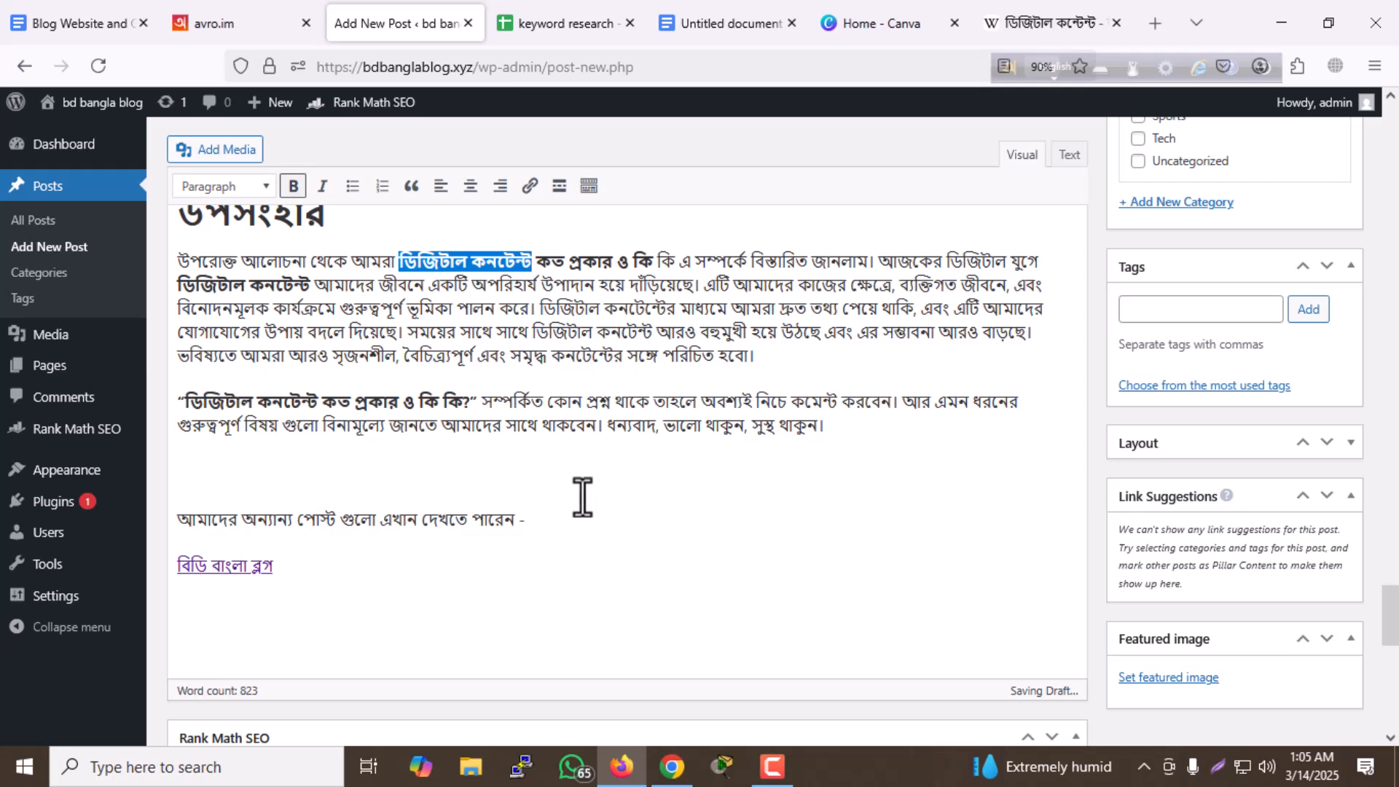
{"action": "left_click", "coordinate": [485, 478]}
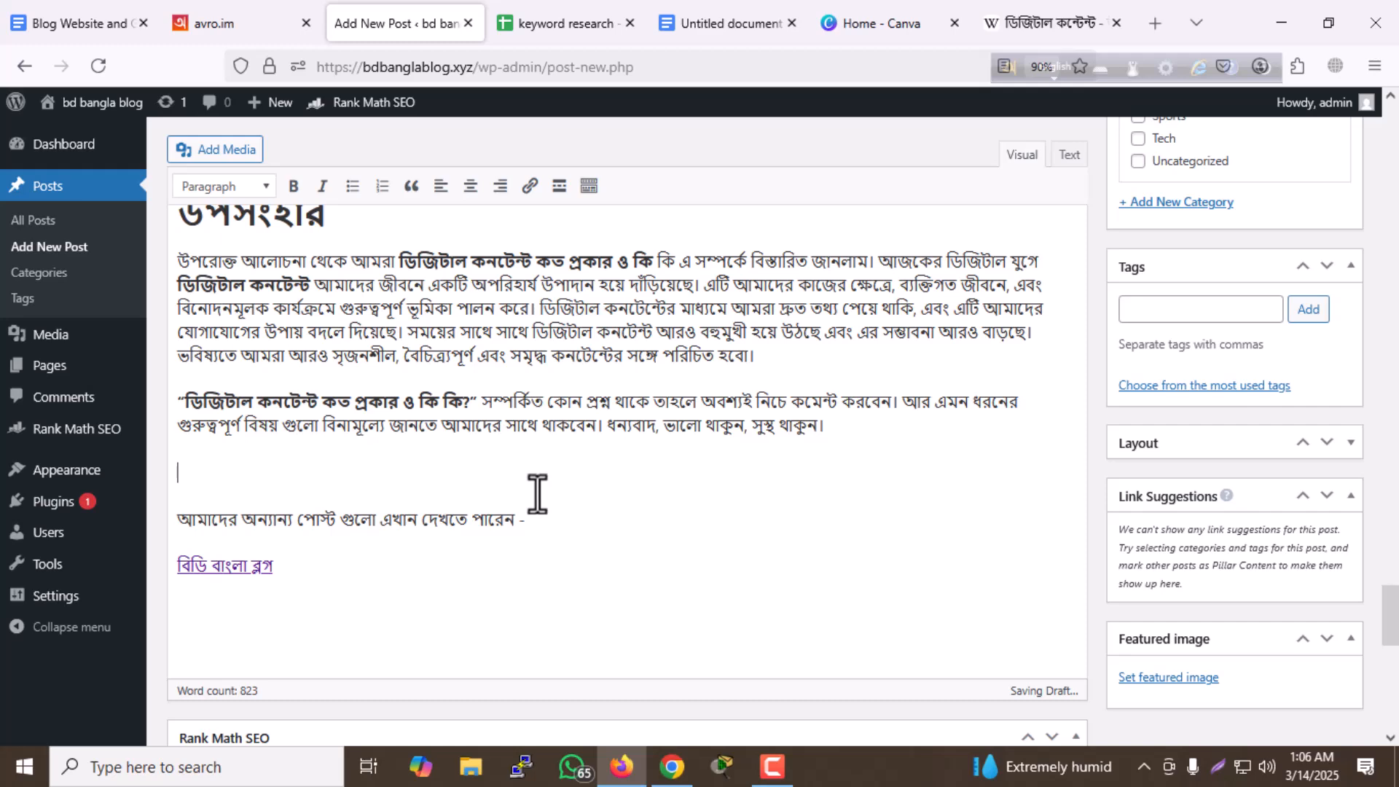
- Link the phrase "ডিজিটাল কনটেন্ট" in the paragraph starting with "বর্তমান বিশ্বে" to the copied Wikipedia address
{"action": "scroll", "coordinate": [528, 486], "scroll_direction": "up", "scroll_amount": 3}
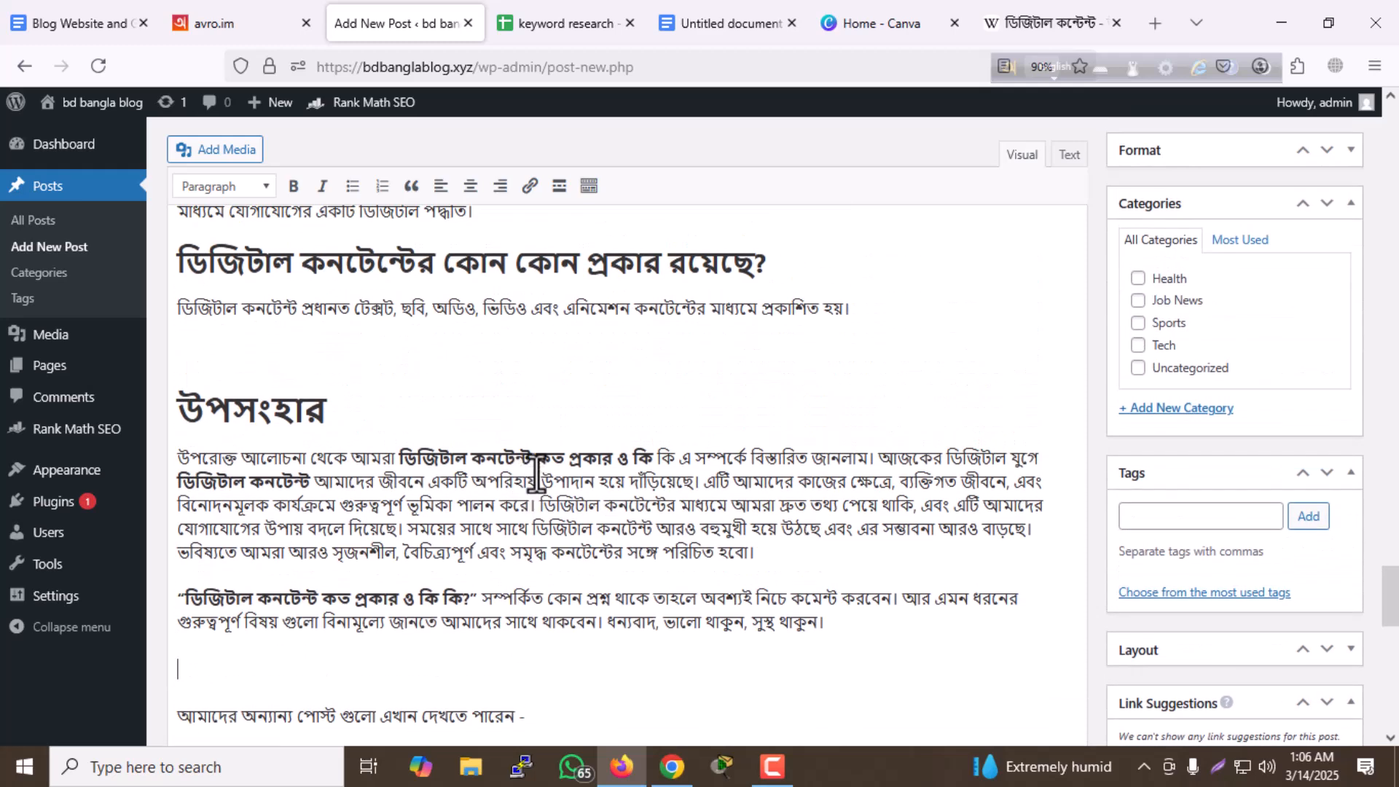
{"action": "scroll", "coordinate": [536, 477], "scroll_direction": "up", "scroll_amount": 5}
{"action": "scroll", "coordinate": [504, 429], "scroll_direction": "up", "scroll_amount": 5}
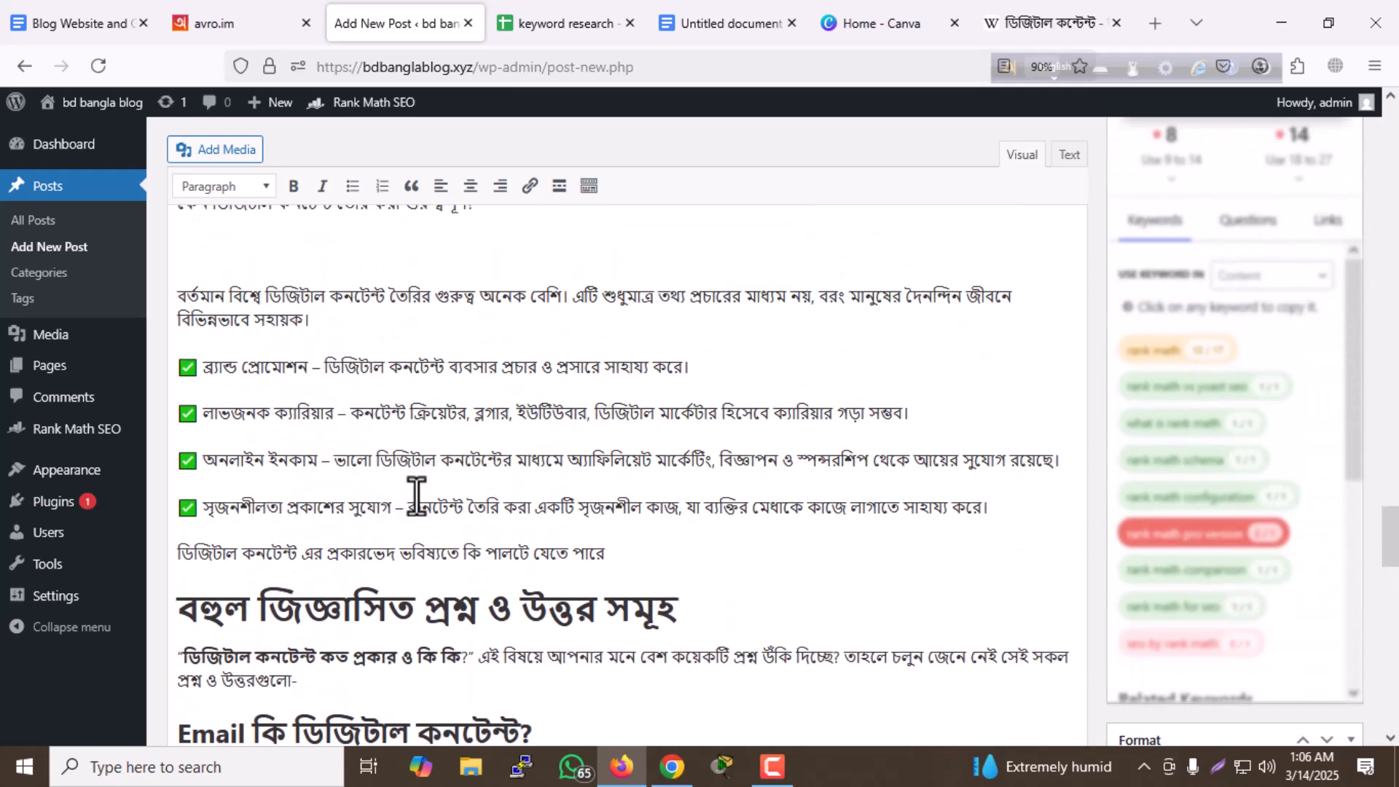
{"action": "scroll", "coordinate": [435, 475], "scroll_direction": "up", "scroll_amount": 2}
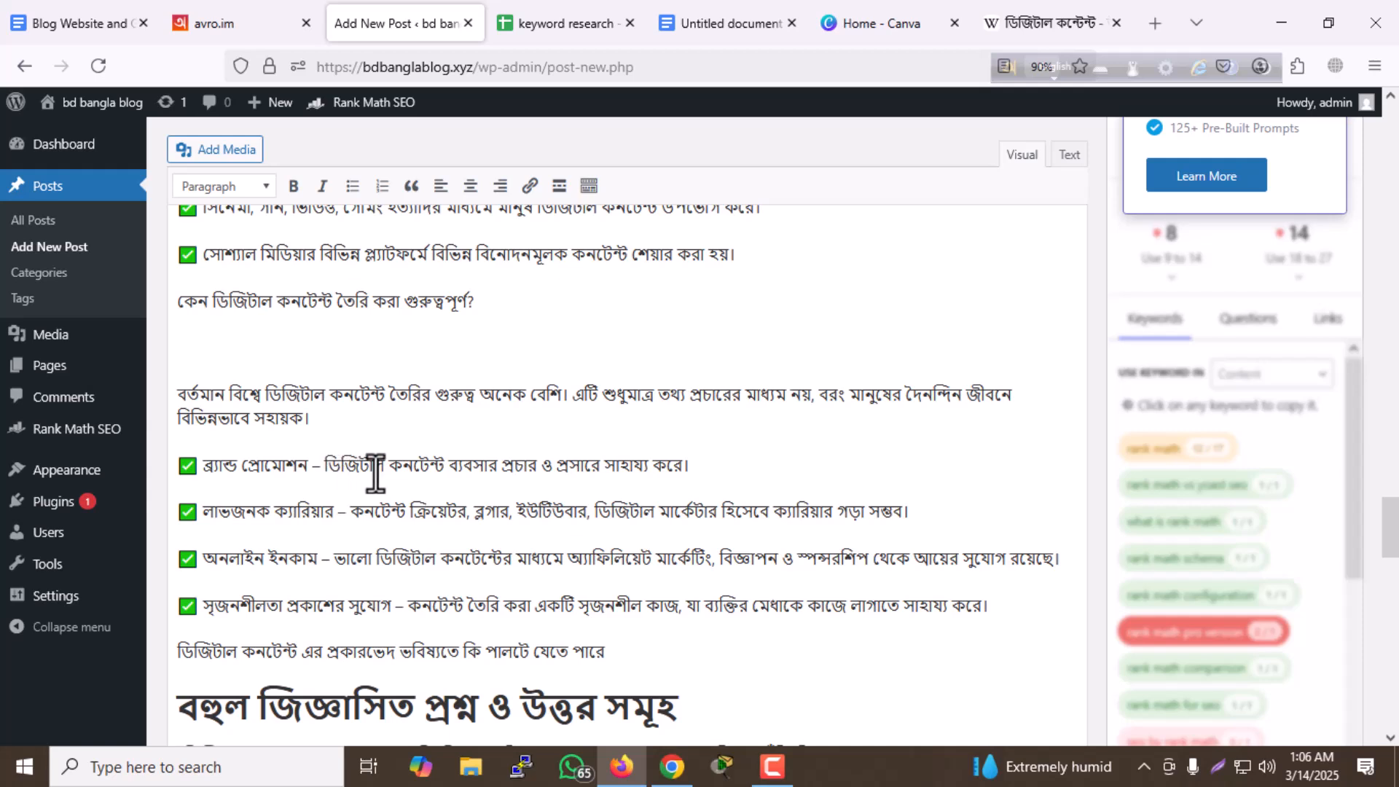
{"action": "scroll", "coordinate": [375, 474], "scroll_direction": "up", "scroll_amount": 2}
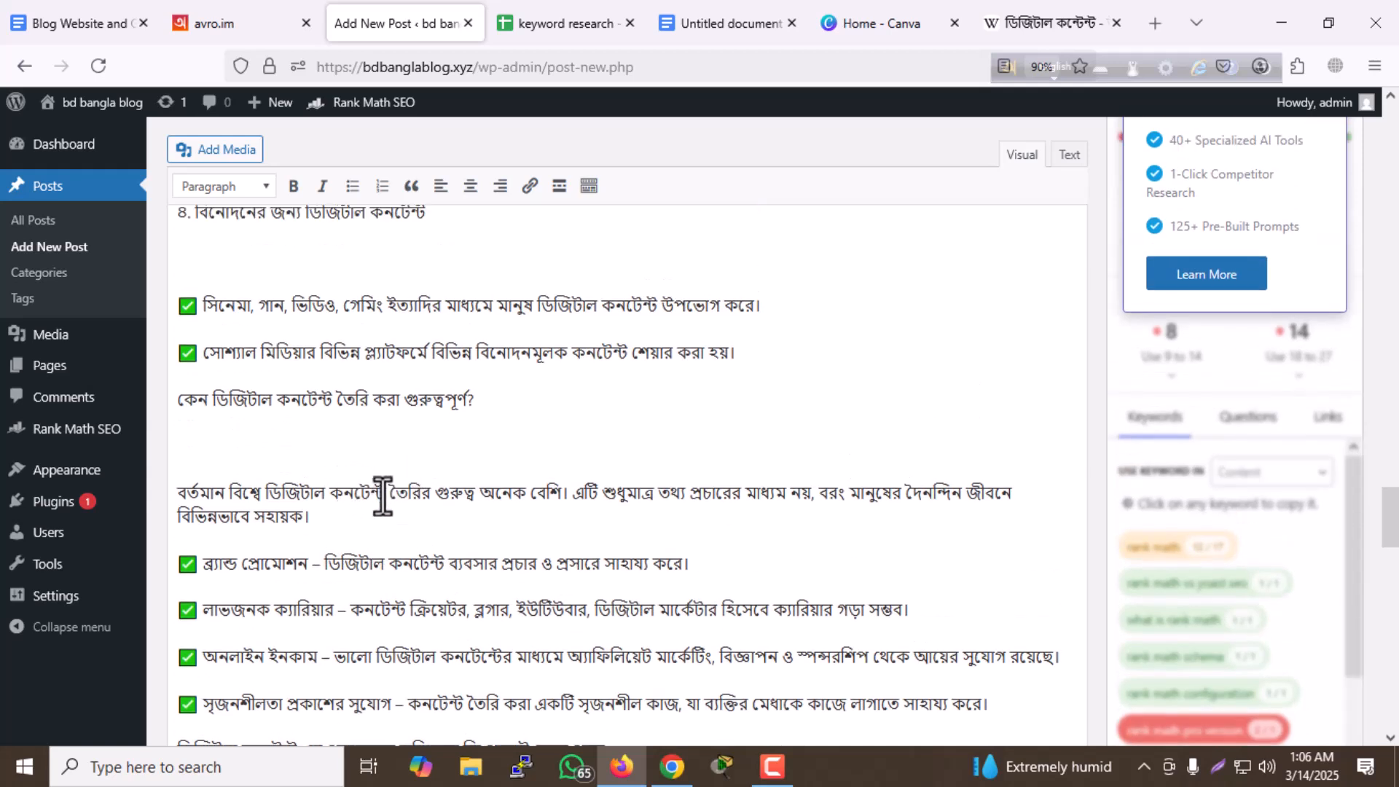
{"action": "left_click_drag", "start_coordinate": [384, 494], "coordinate": [297, 480]}
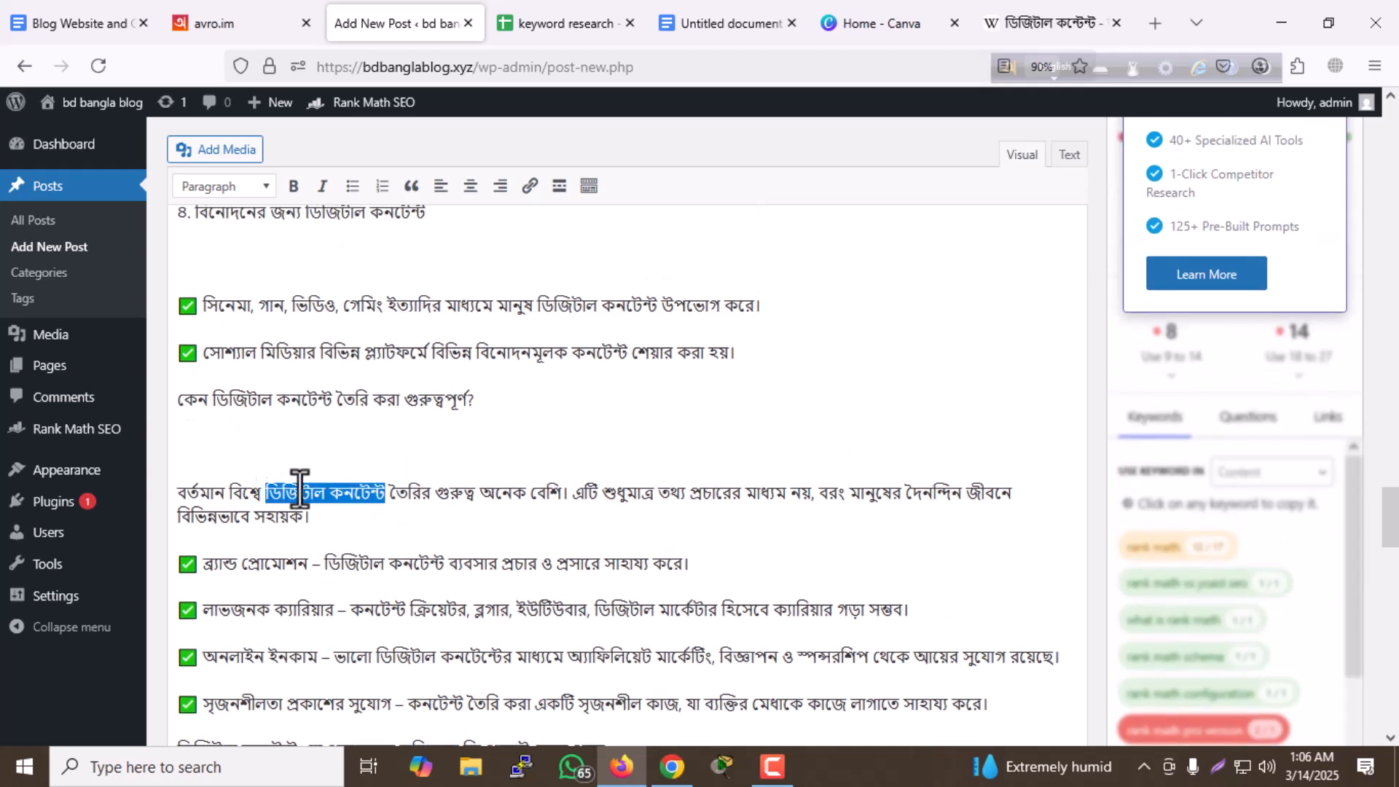
{"action": "left_click", "coordinate": [529, 185]}
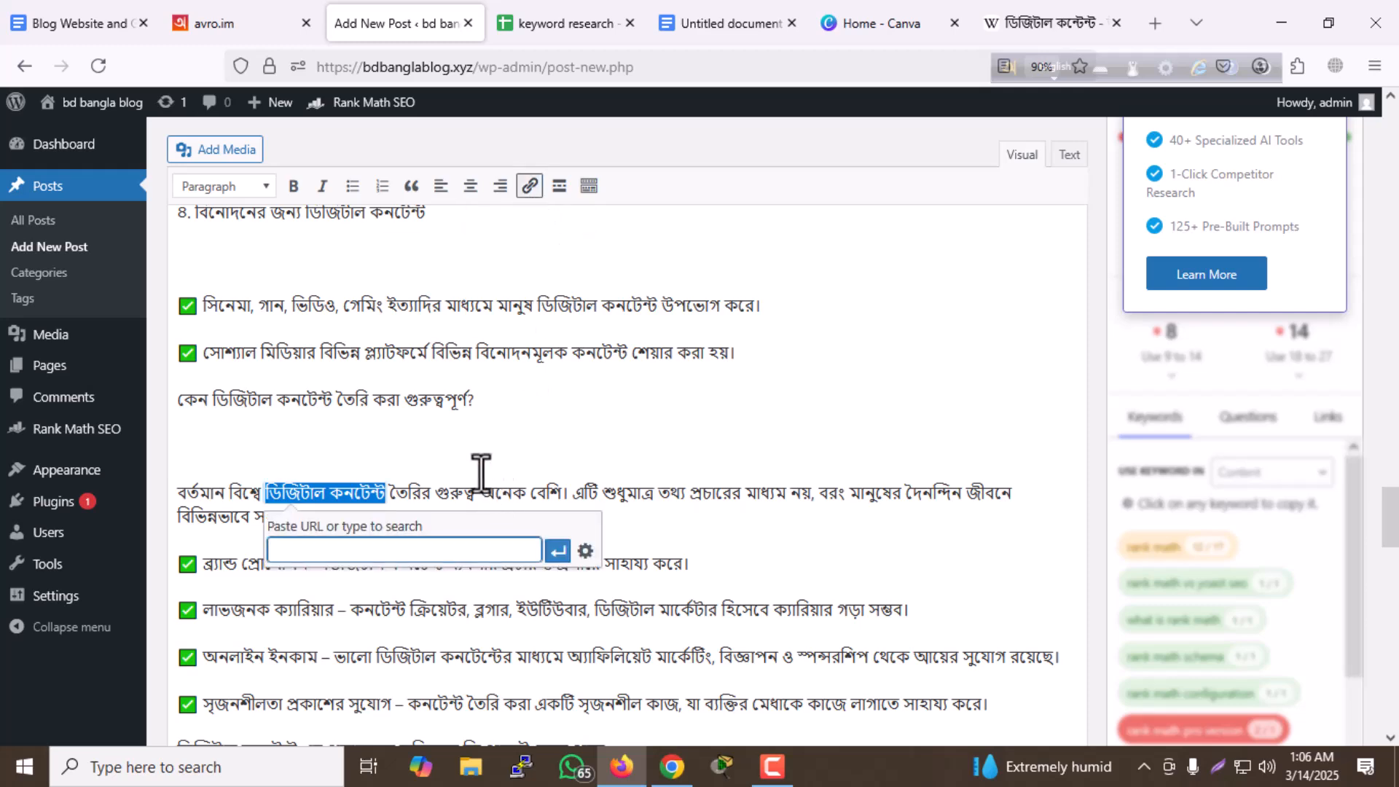
{"action": "key", "text": "ctrl+v"}
{"action": "left_click", "coordinate": [549, 554]}
{"action": "left_click", "coordinate": [675, 445]}
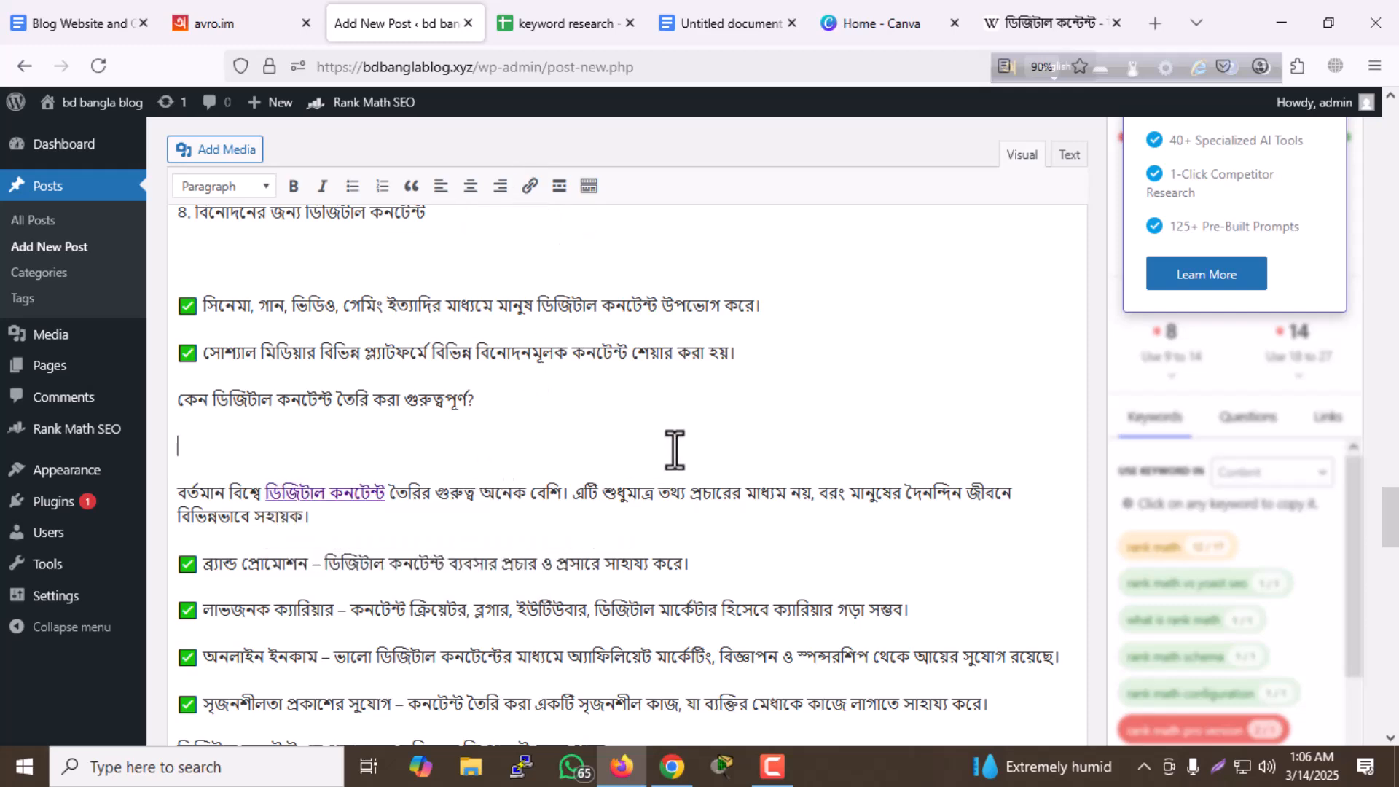
- Copy the full post title "ডিজিটাল কনটেন্ট কত প্রকার ও কি কি"
{"action": "scroll", "coordinate": [722, 443], "scroll_direction": "down", "scroll_amount": 20}
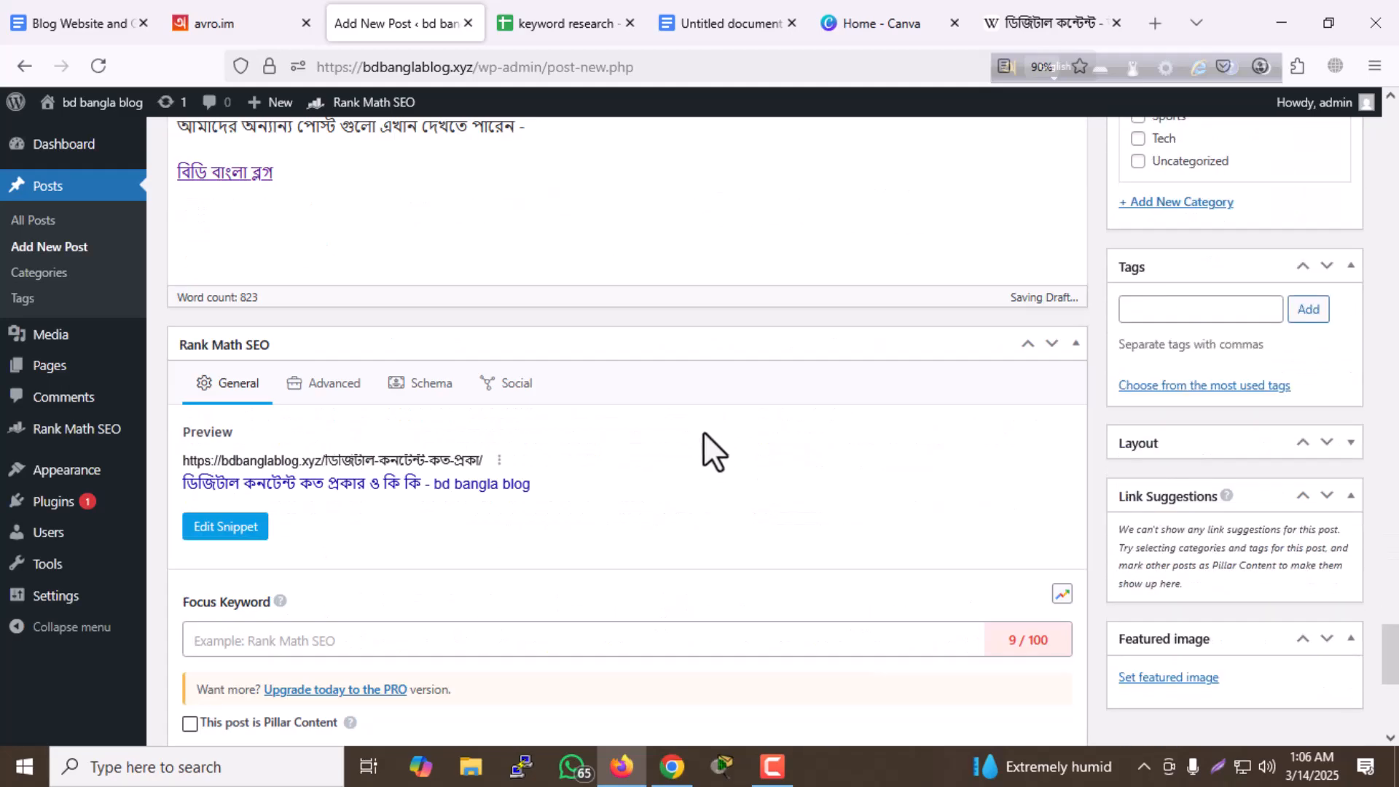
{"action": "scroll", "coordinate": [702, 441], "scroll_direction": "up", "scroll_amount": 15}
{"action": "scroll", "coordinate": [757, 436], "scroll_direction": "up", "scroll_amount": 4}
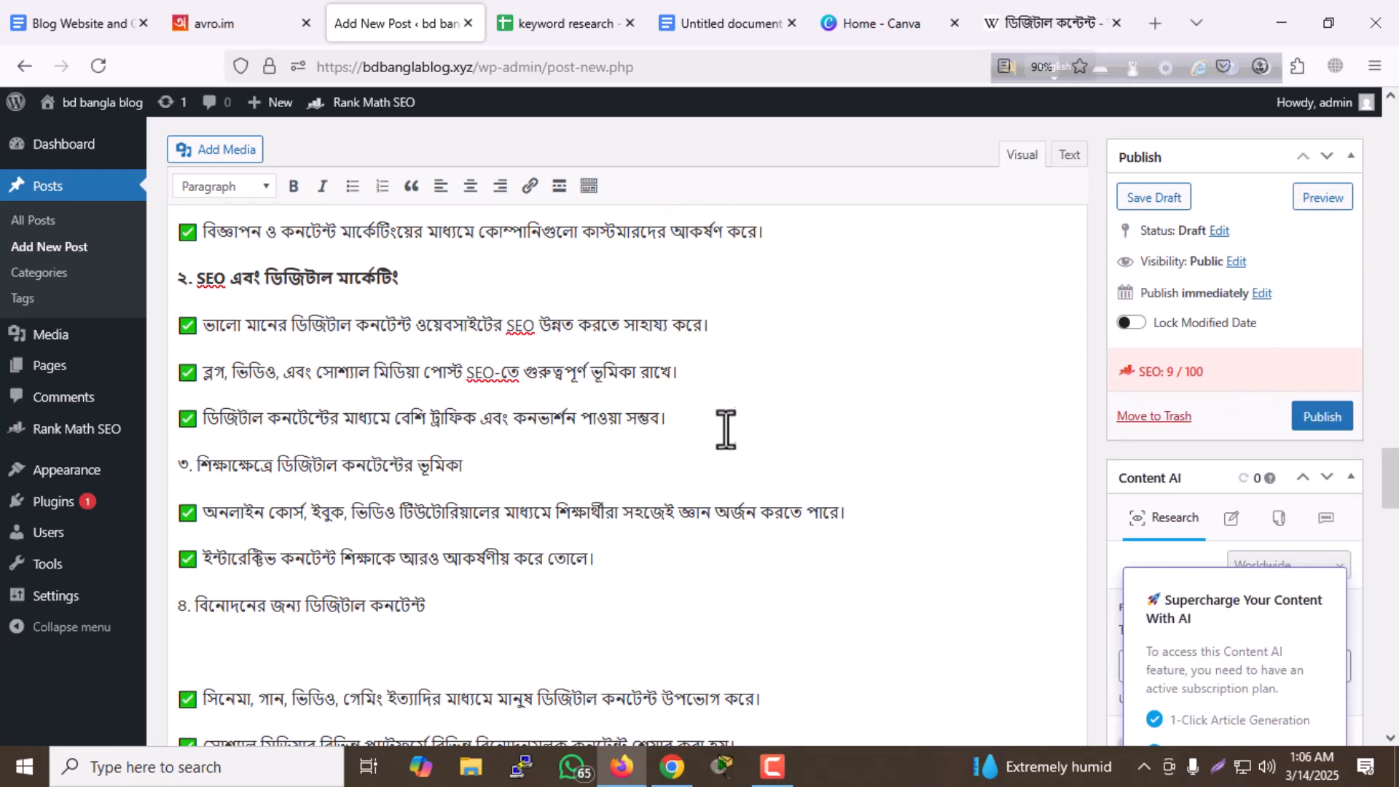
{"action": "scroll", "coordinate": [726, 439], "scroll_direction": "up", "scroll_amount": 20}
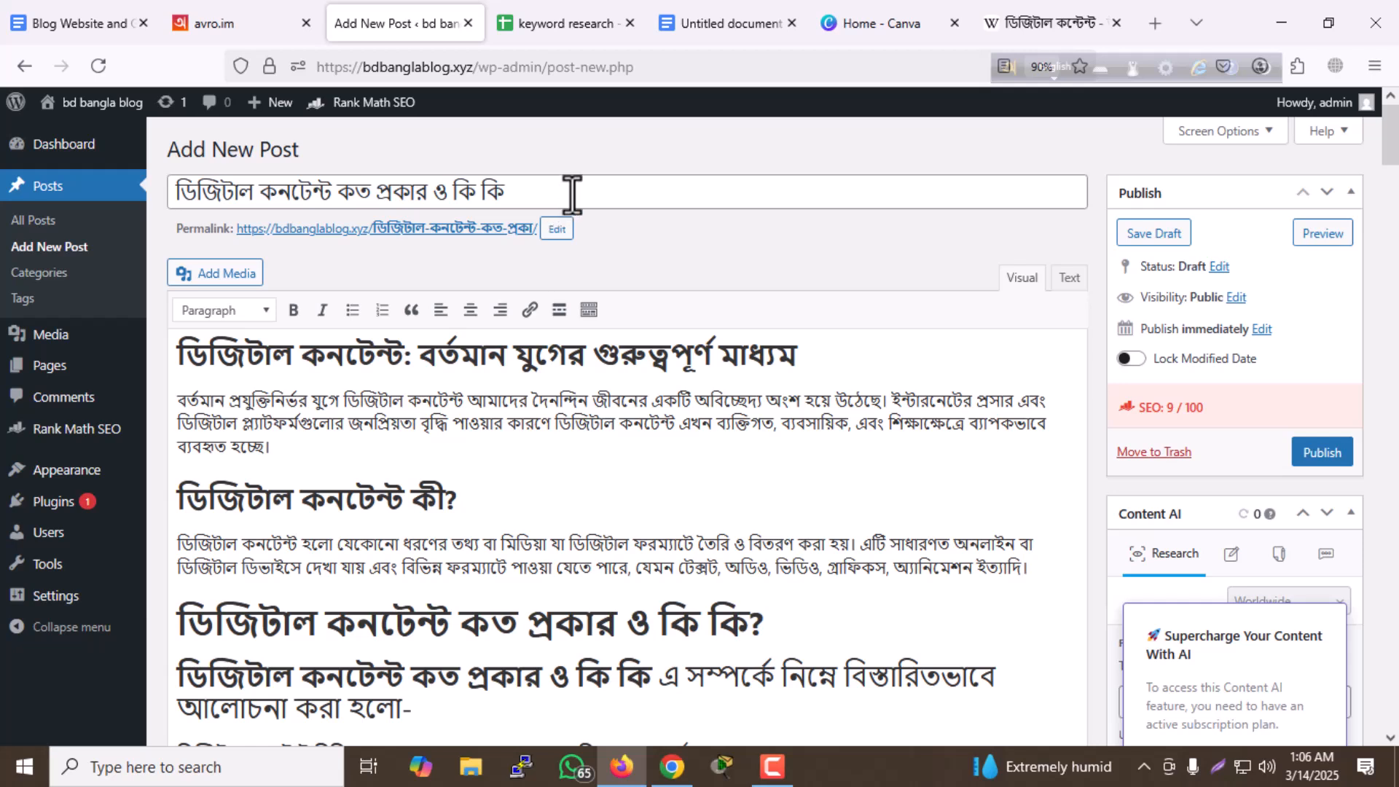
{"action": "triple_click", "coordinate": [572, 196]}
{"action": "key", "text": "ctrl+c"}
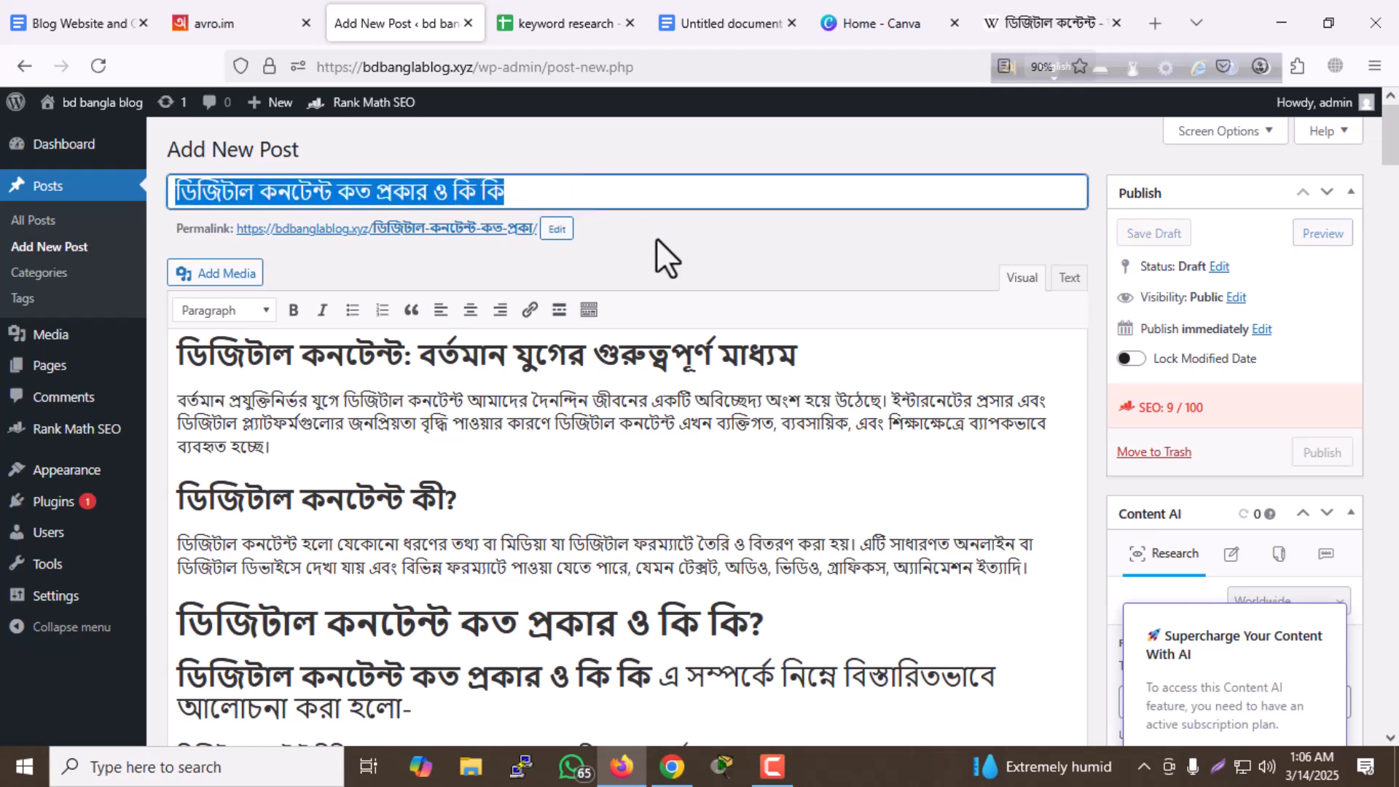
{"action": "left_click", "coordinate": [380, 241]}
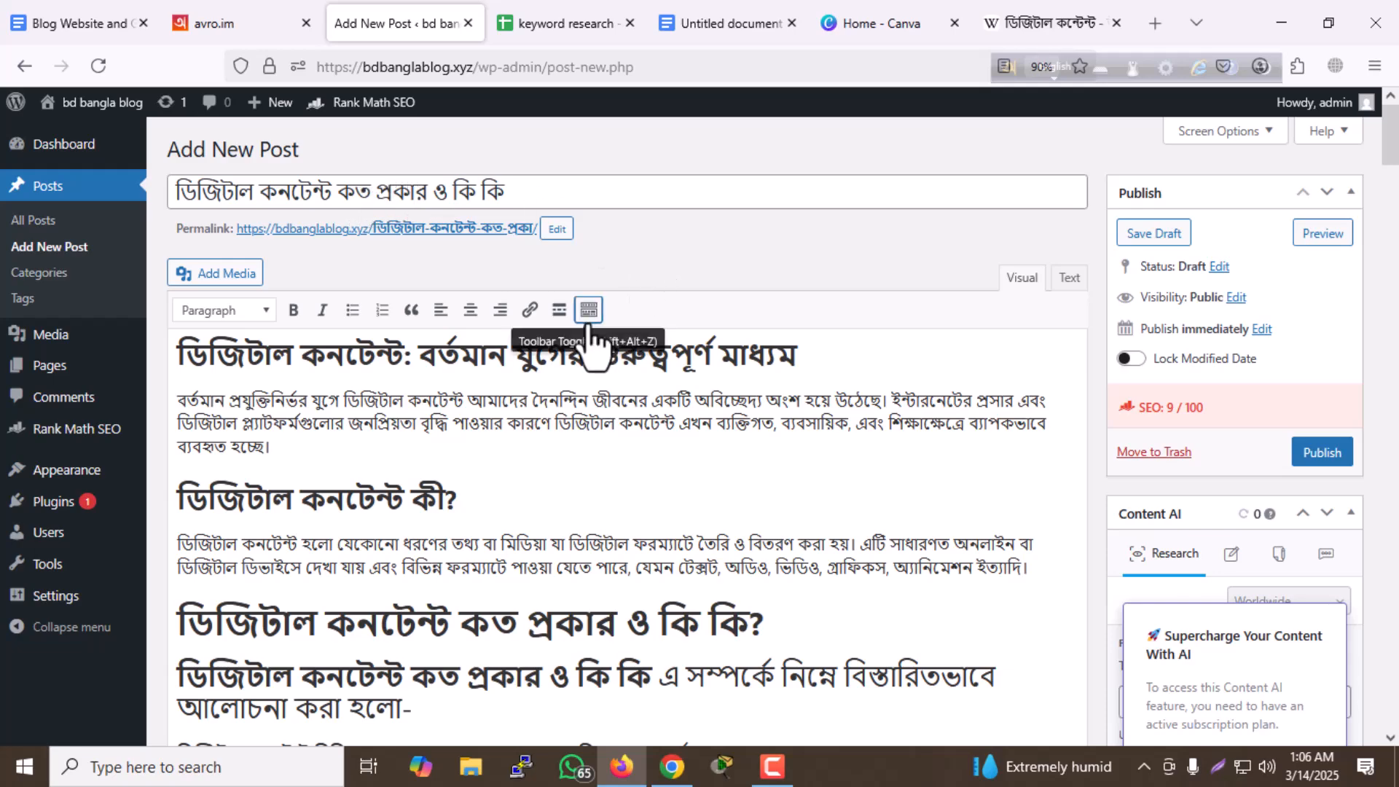
- Set the Rank Math focus keyword to "ডিজিটাল কনটেন্ট কত প্রকার ও কি কি" and check the Basic SEO list
{"action": "scroll", "coordinate": [593, 321], "scroll_direction": "down", "scroll_amount": 15}
{"action": "scroll", "coordinate": [557, 386], "scroll_direction": "down", "scroll_amount": 20}
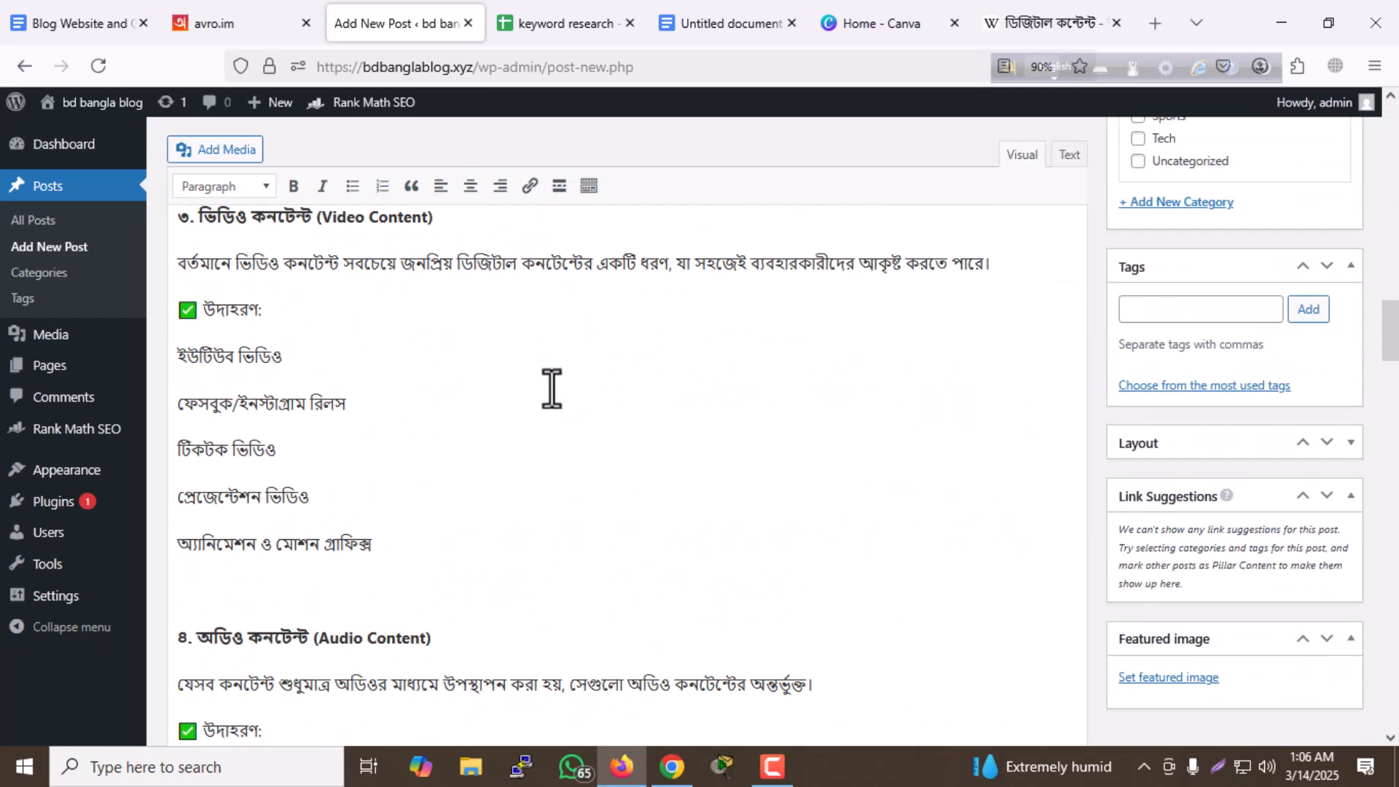
{"action": "scroll", "coordinate": [552, 390], "scroll_direction": "down", "scroll_amount": 20}
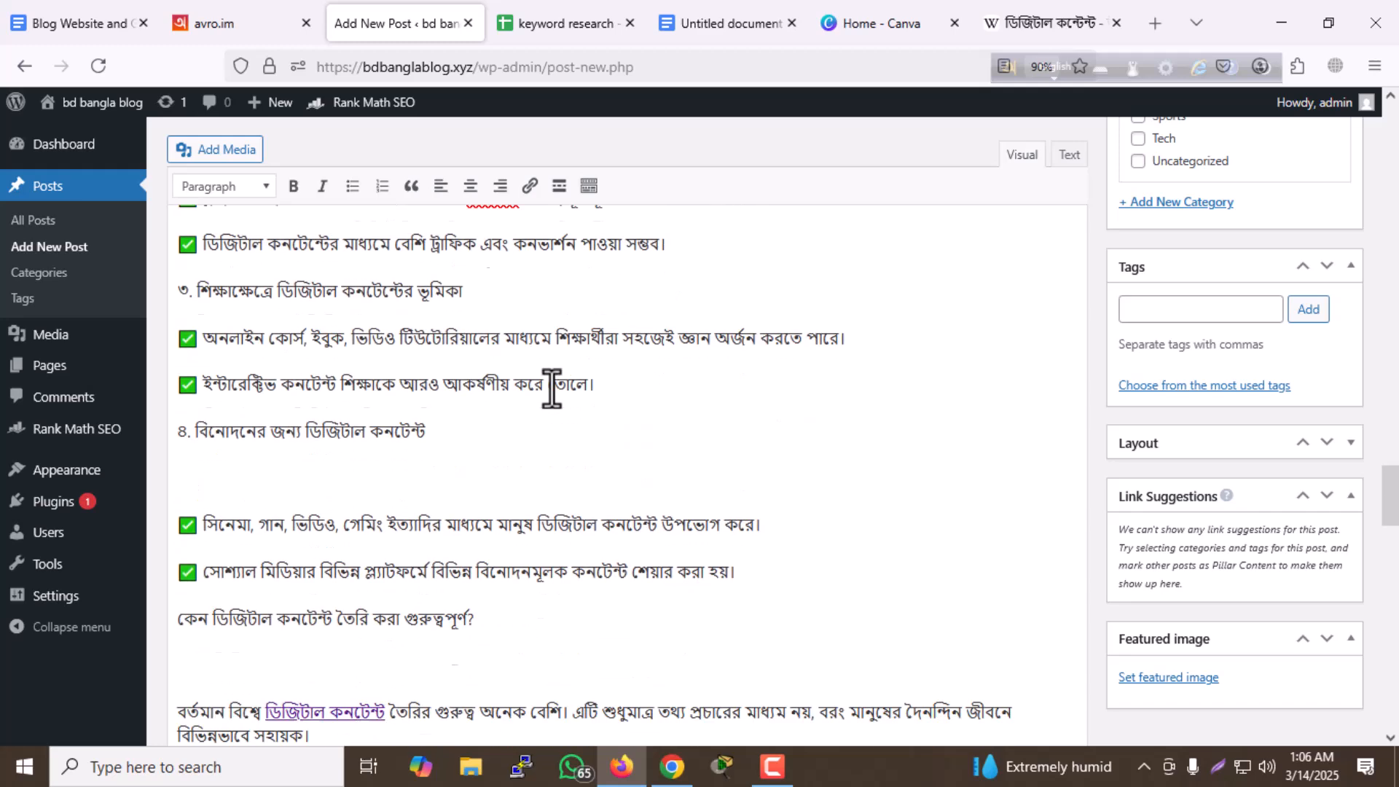
{"action": "scroll", "coordinate": [552, 386], "scroll_direction": "down", "scroll_amount": 10}
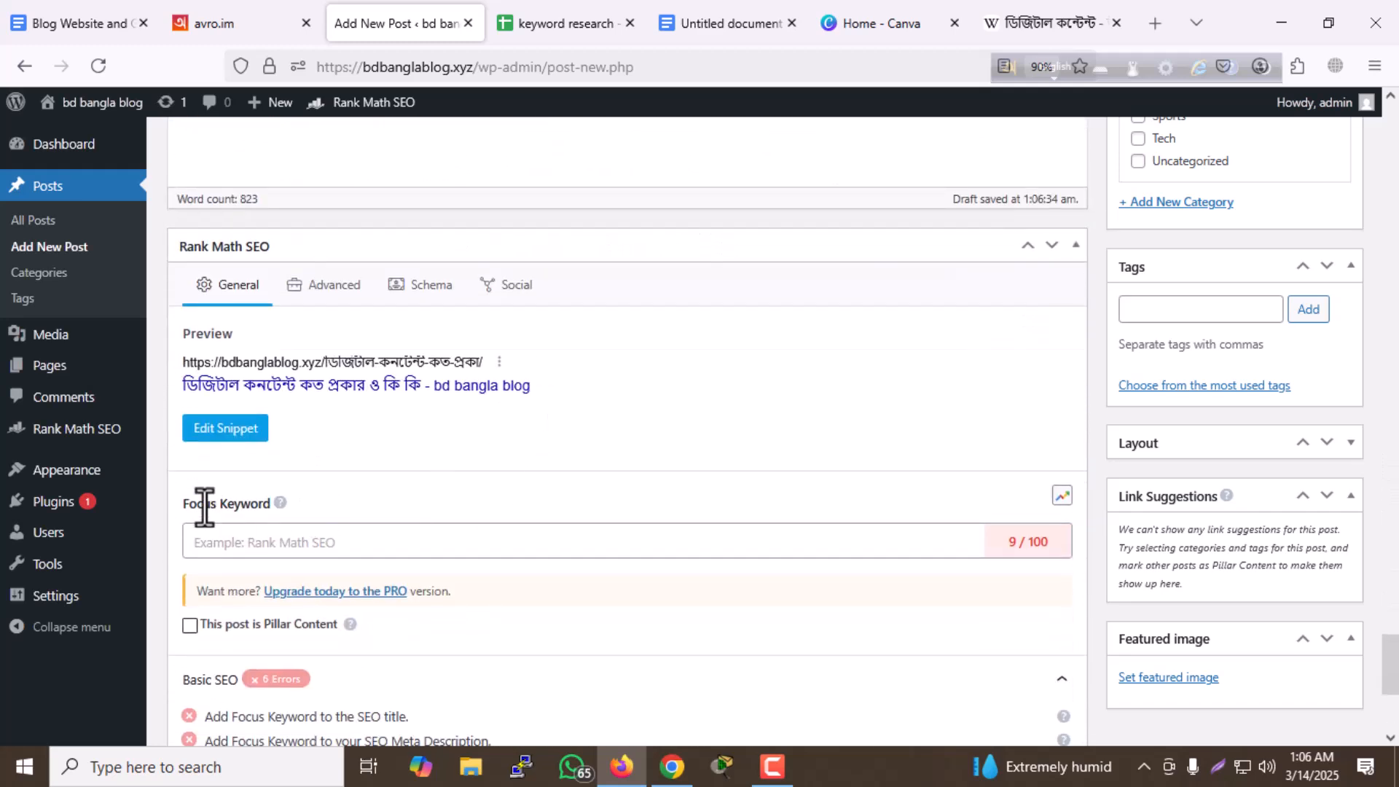
{"action": "left_click", "coordinate": [271, 543]}
{"action": "key", "text": "ctrl+v"}
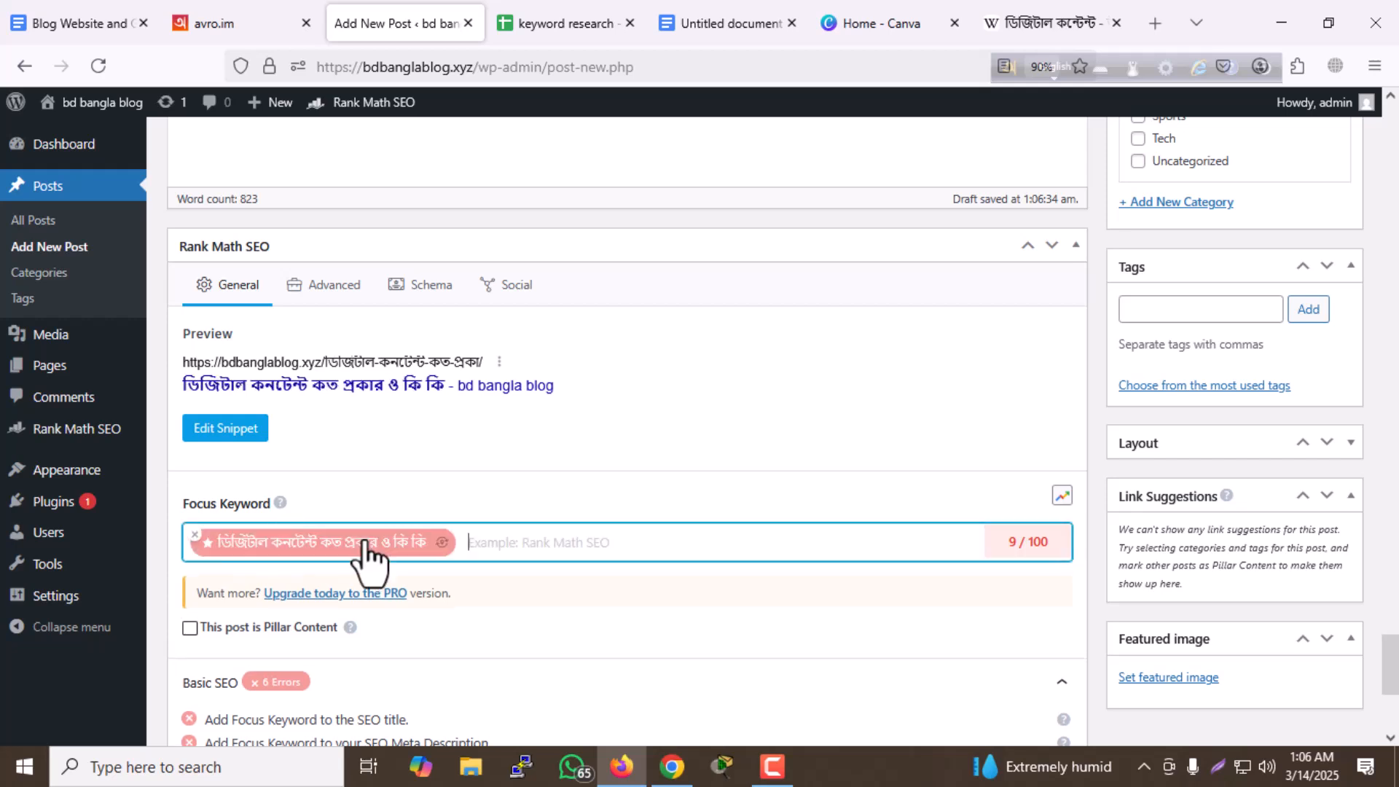
{"action": "left_click", "coordinate": [590, 468]}
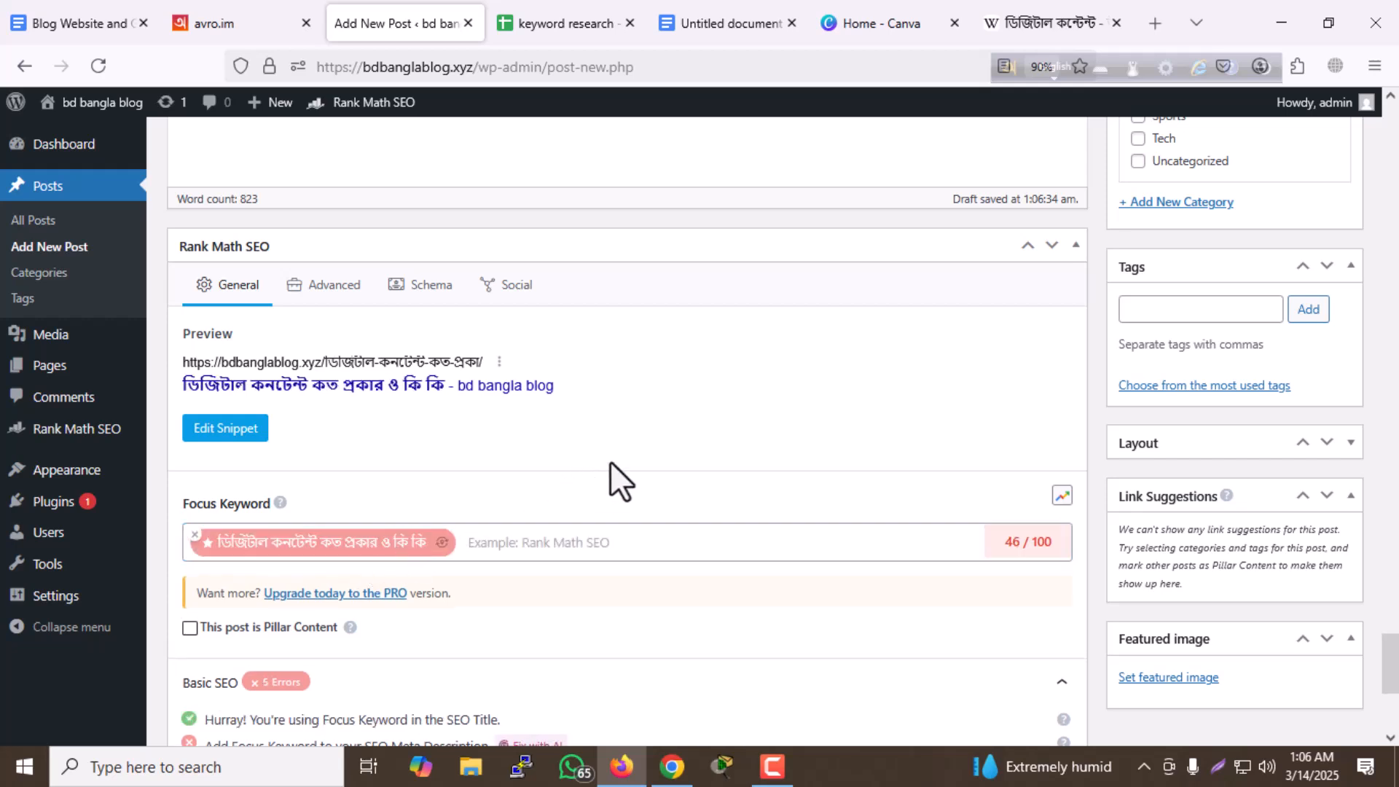
{"action": "scroll", "coordinate": [611, 460], "scroll_direction": "down", "scroll_amount": 4}
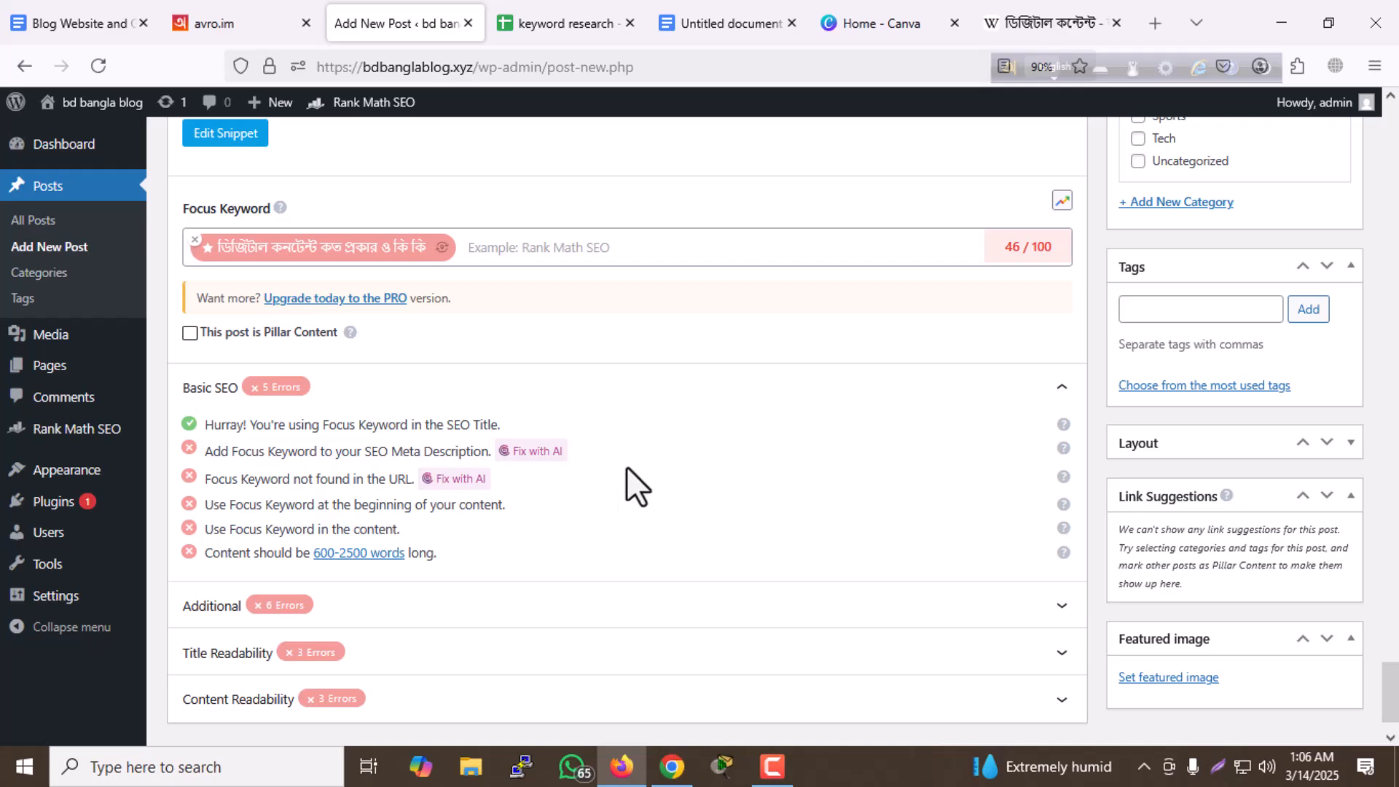
- Switch to Canva and create a new custom-size design 650 px wide and 350 px high
{"action": "scroll", "coordinate": [630, 467], "scroll_direction": "up", "scroll_amount": 10}
{"action": "scroll", "coordinate": [699, 437], "scroll_direction": "up", "scroll_amount": 15}
{"action": "scroll", "coordinate": [736, 411], "scroll_direction": "up", "scroll_amount": 15}
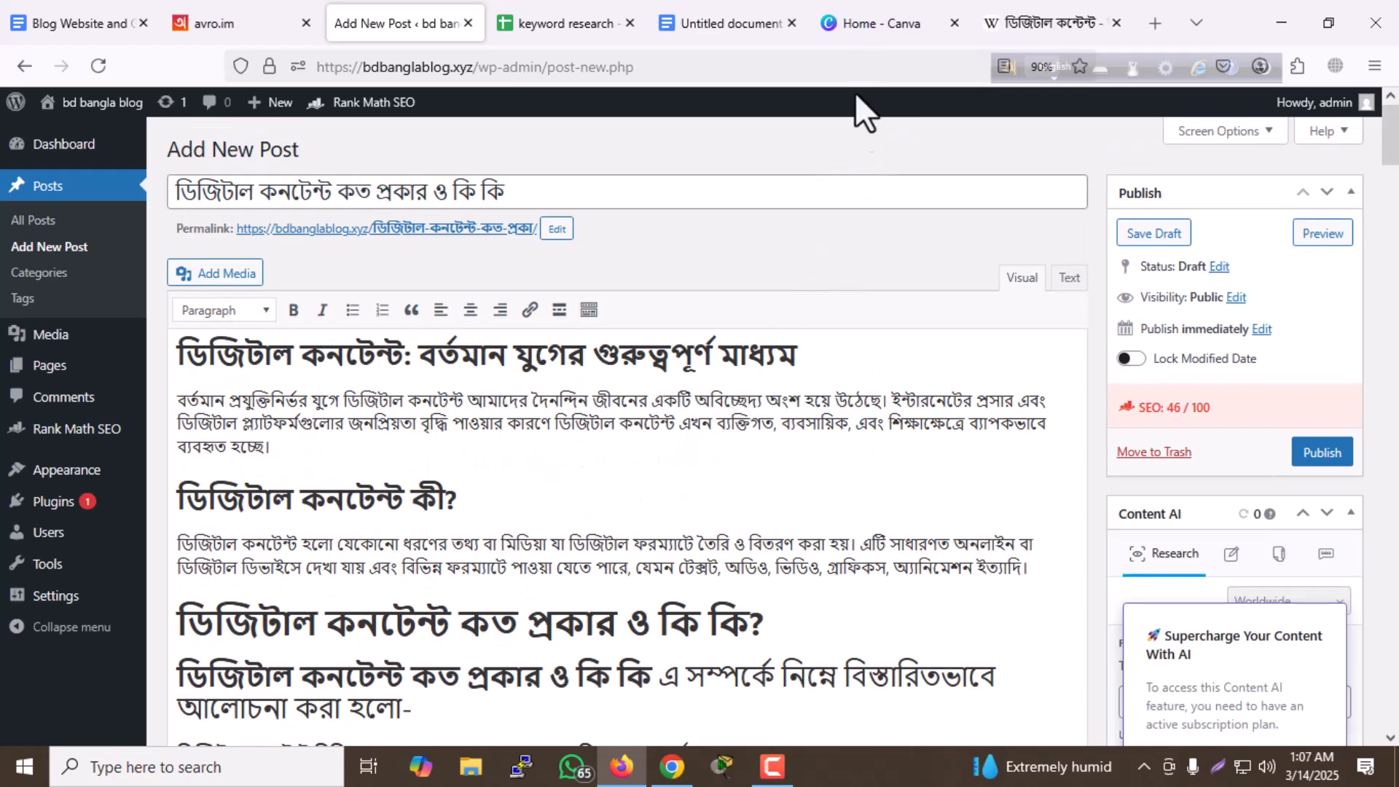
{"action": "left_click", "coordinate": [885, 38]}
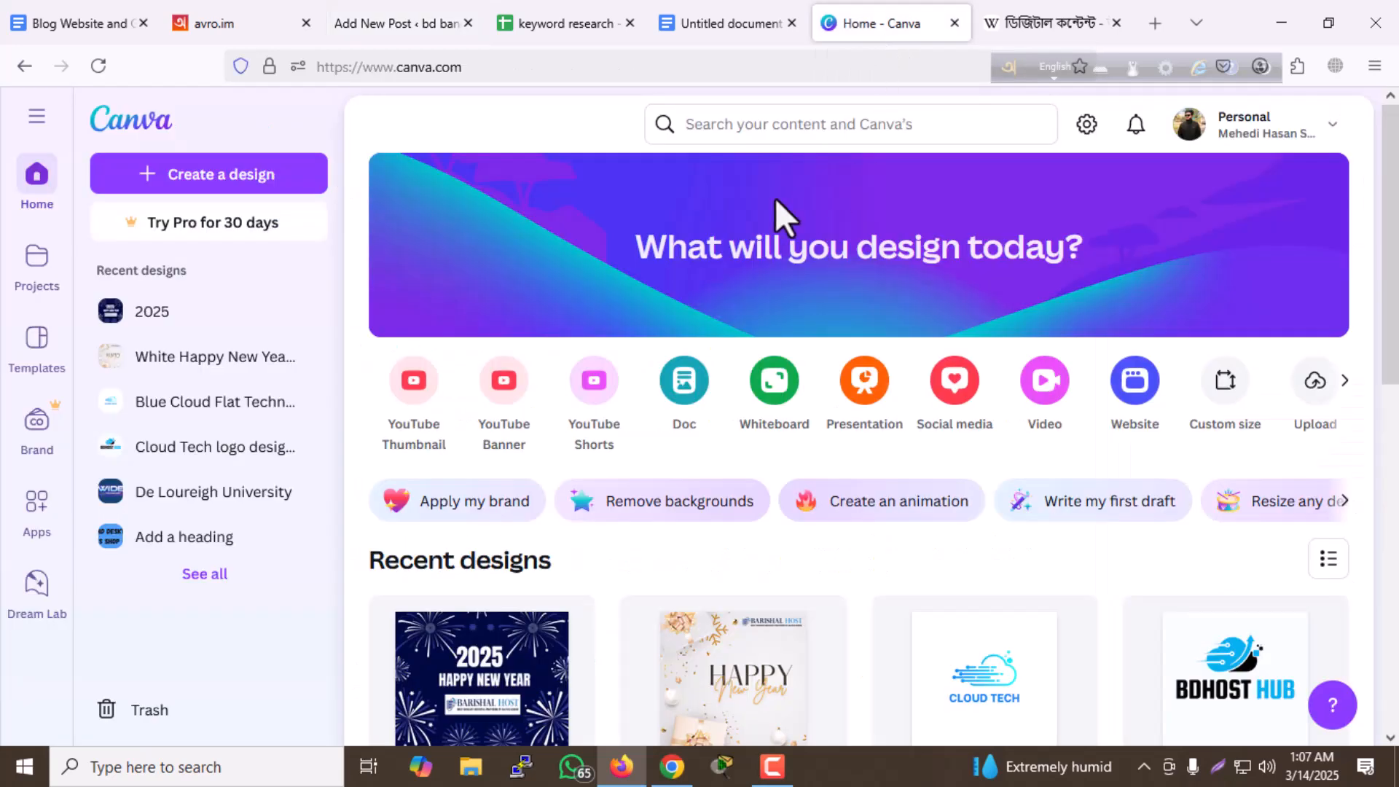
{"action": "scroll", "coordinate": [511, 277], "scroll_direction": "down", "scroll_amount": 3}
{"action": "scroll", "coordinate": [531, 268], "scroll_direction": "up", "scroll_amount": 3}
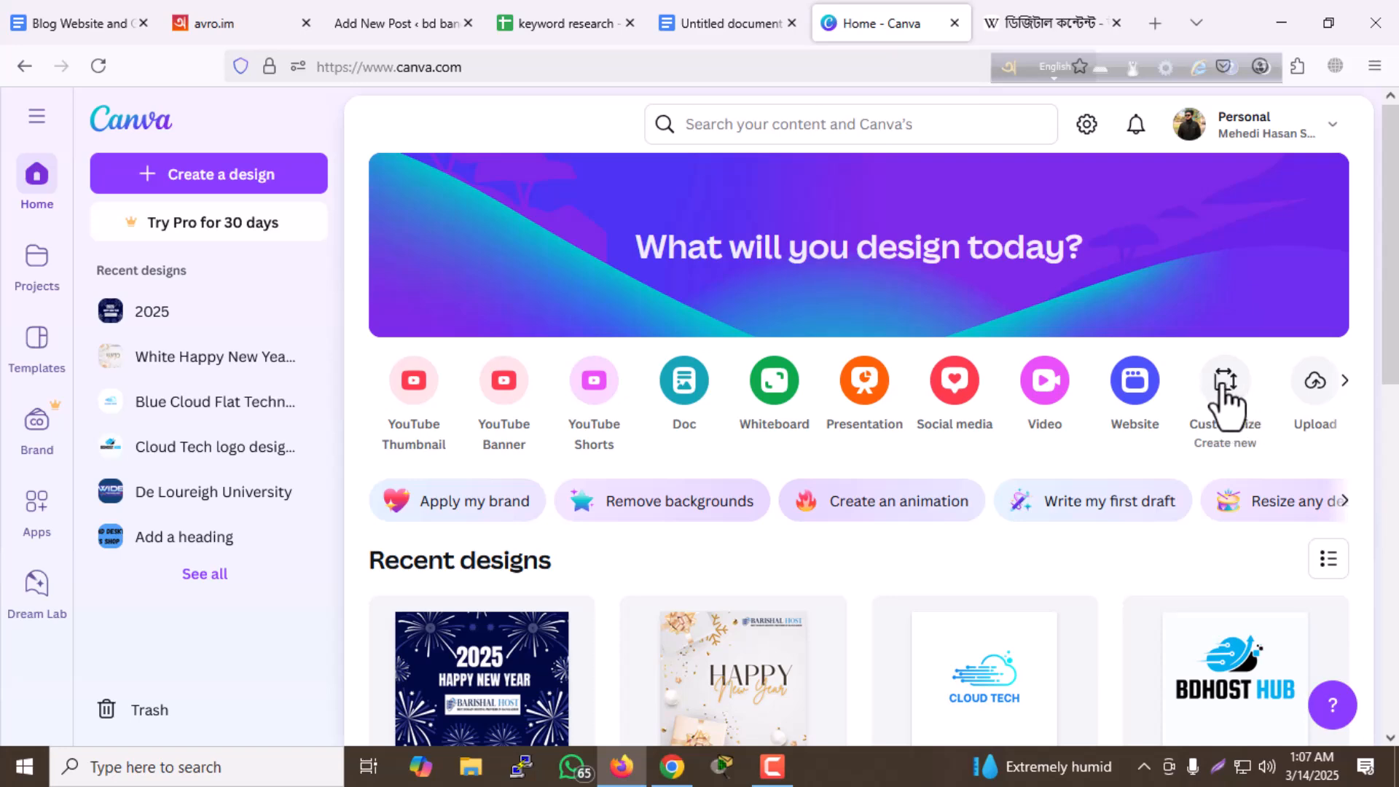
{"action": "left_click", "coordinate": [1169, 418]}
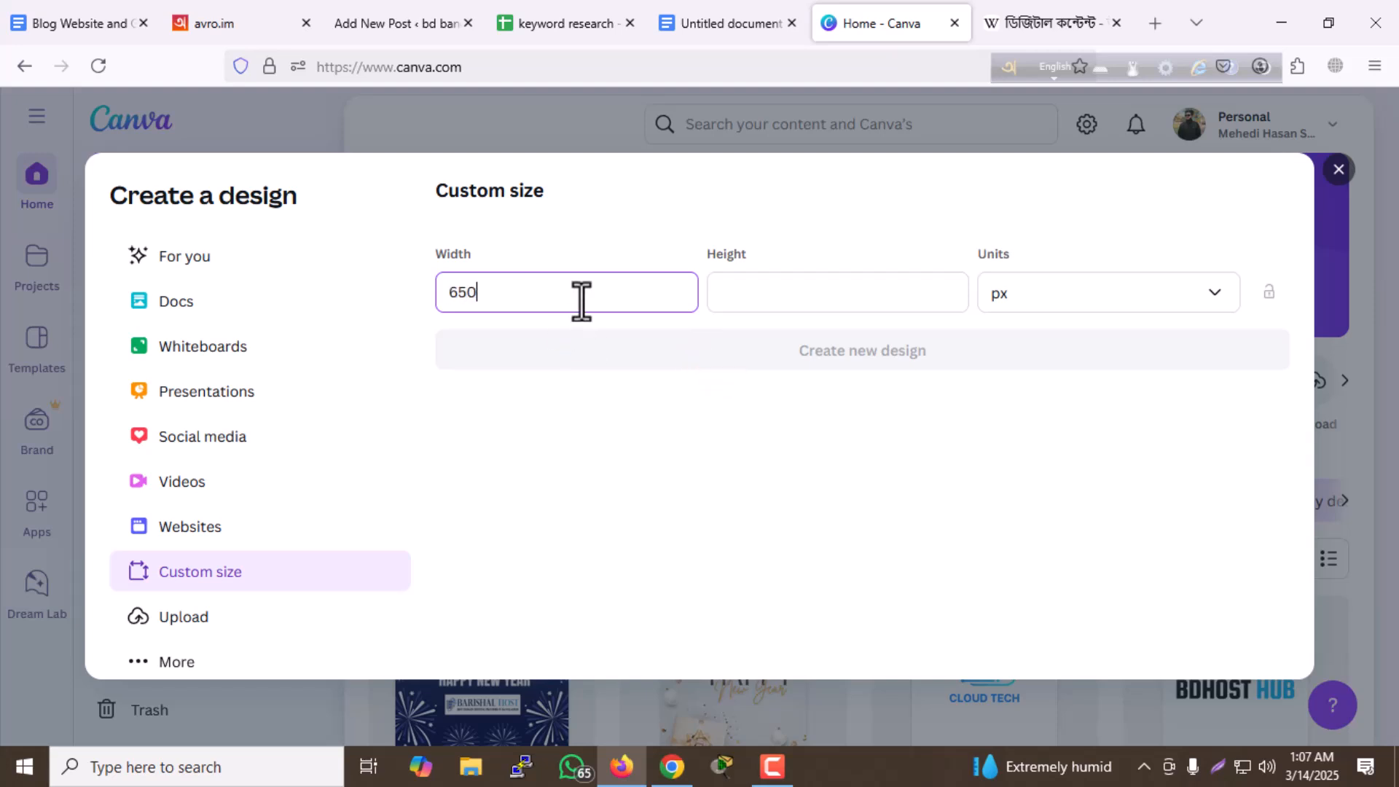
{"action": "left_click", "coordinate": [769, 287]}
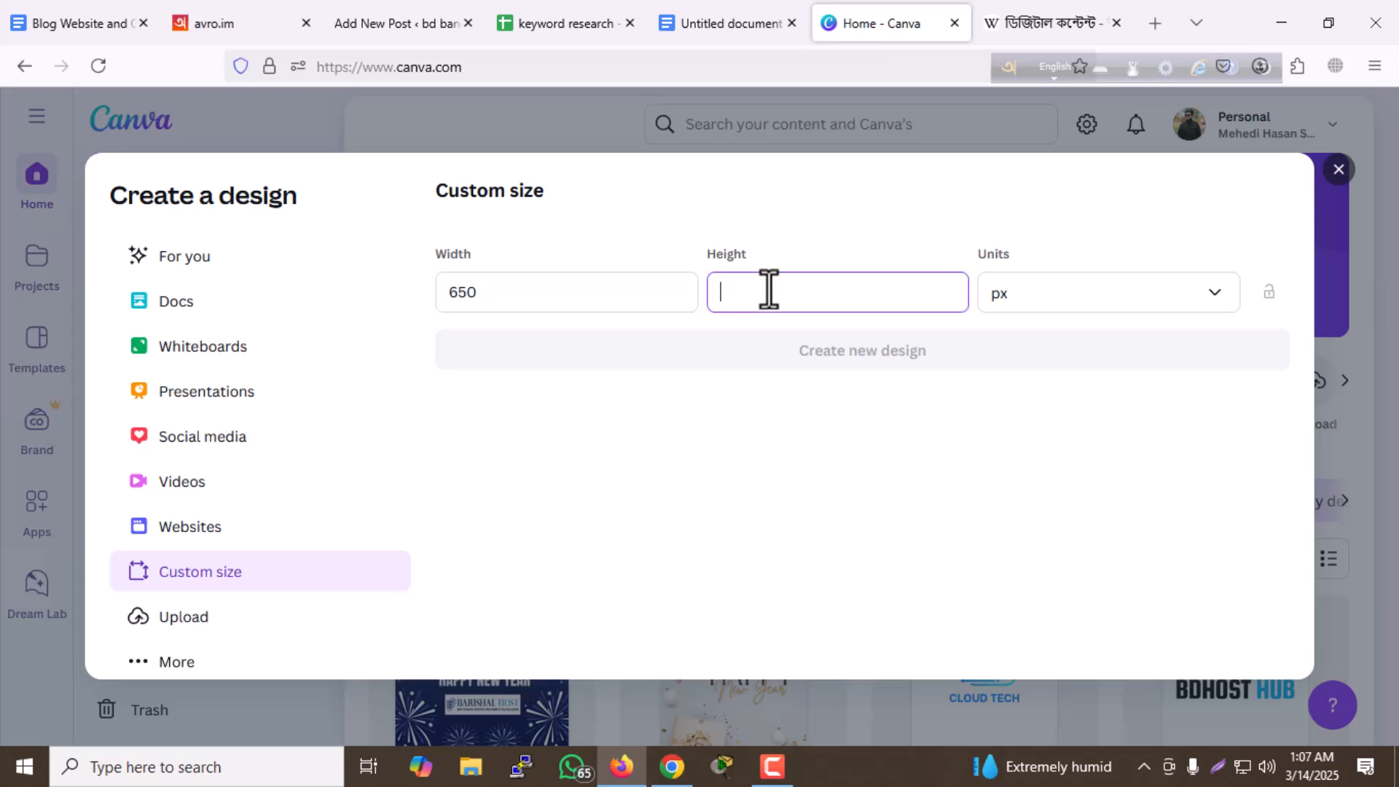
{"action": "type", "text": "350"}
{"action": "left_click", "coordinate": [818, 355]}
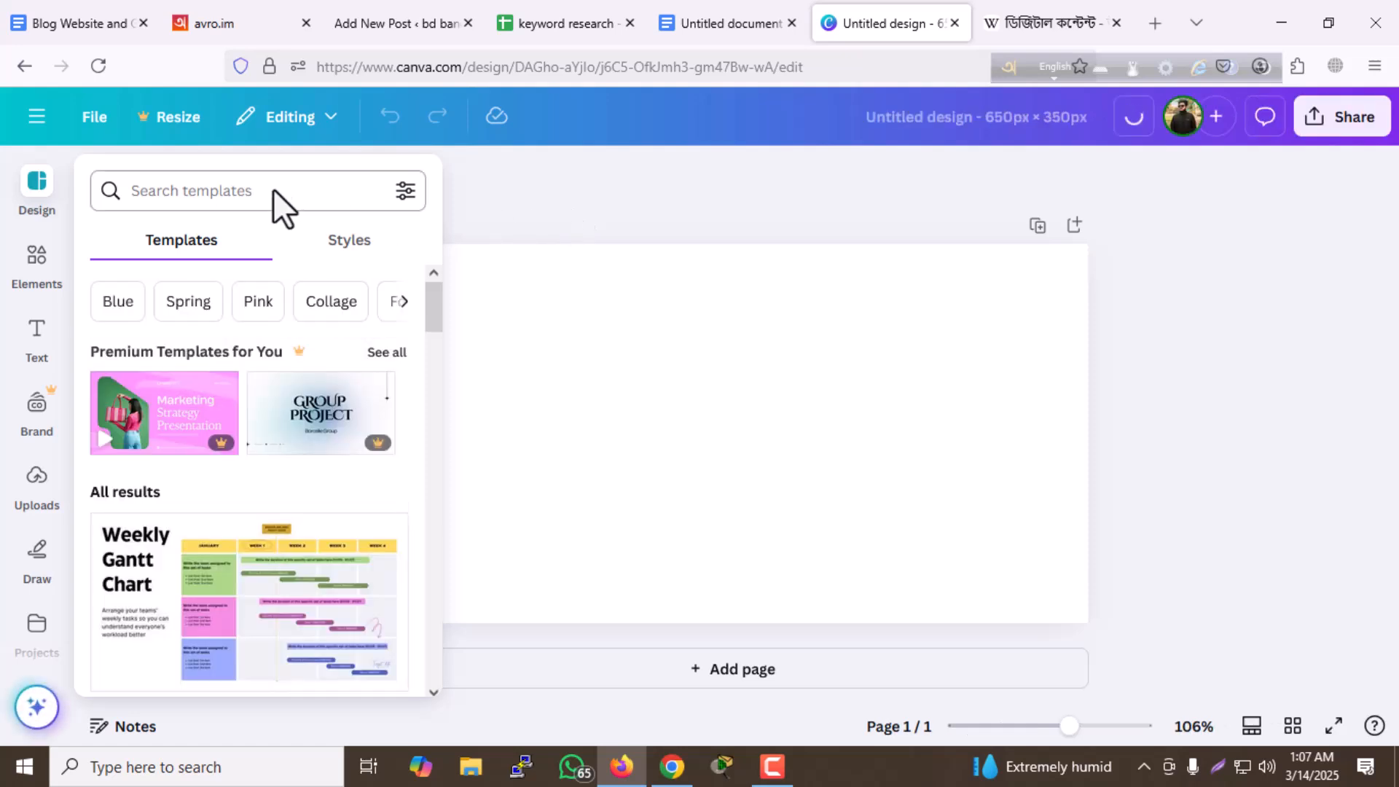
- Search the design templates for "digital content"
{"action": "left_click", "coordinate": [274, 191]}
{"action": "type", "text": "d"}
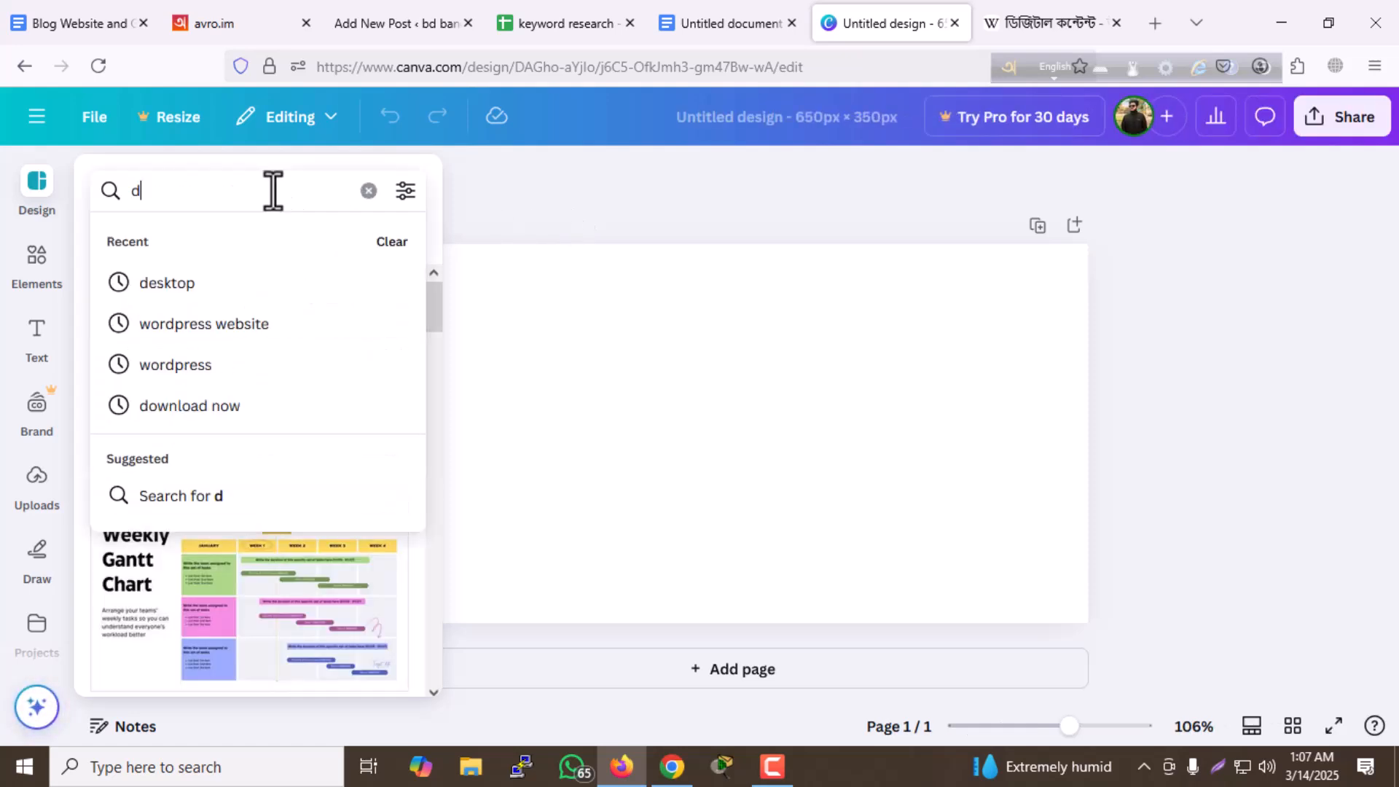
{"action": "type", "text": "igital c"}
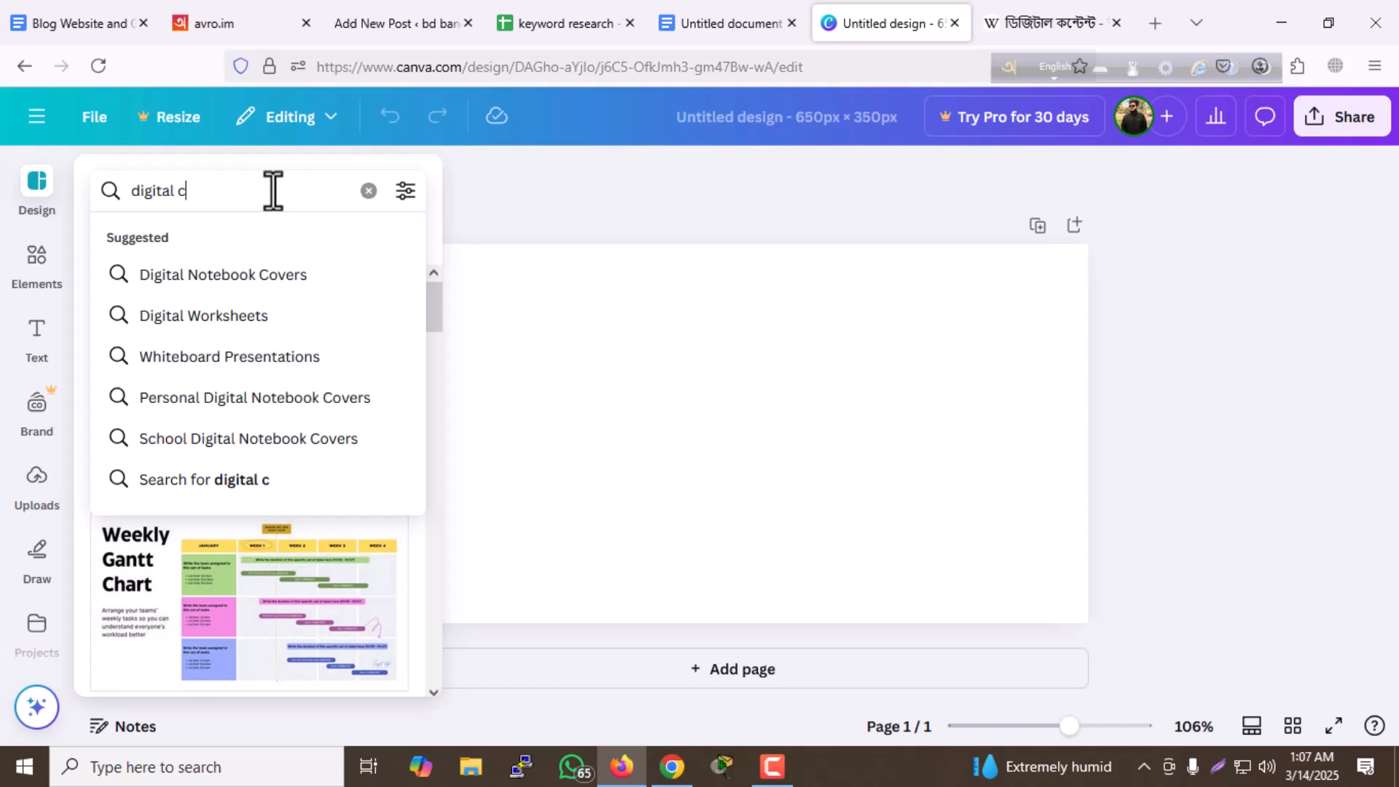
{"action": "type", "text": "ontent"}
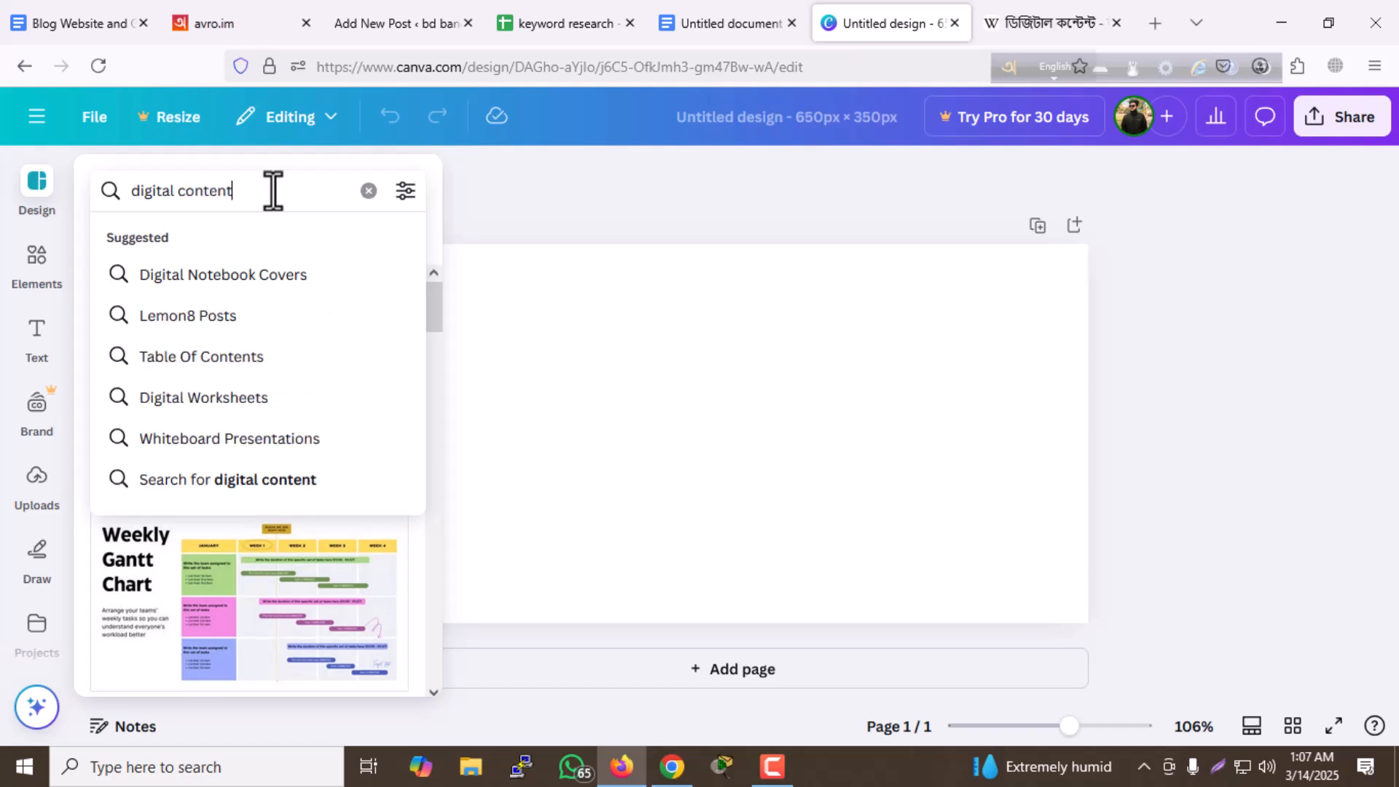
{"action": "key", "text": "Return"}
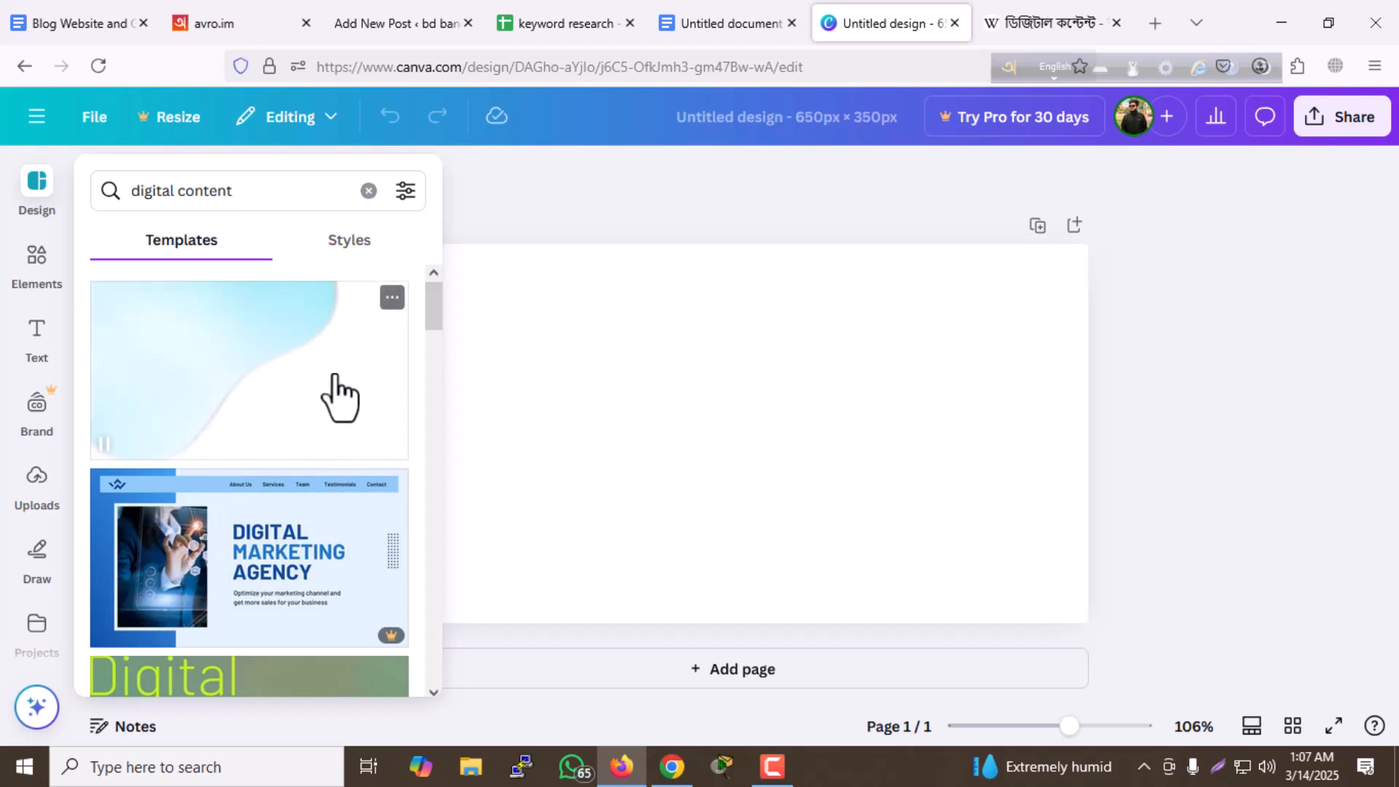
- Find the purple and pink gradient "Digital Marketing Agency" template among the results and apply it to the blank page
{"action": "scroll", "coordinate": [275, 375], "scroll_direction": "down", "scroll_amount": 3}
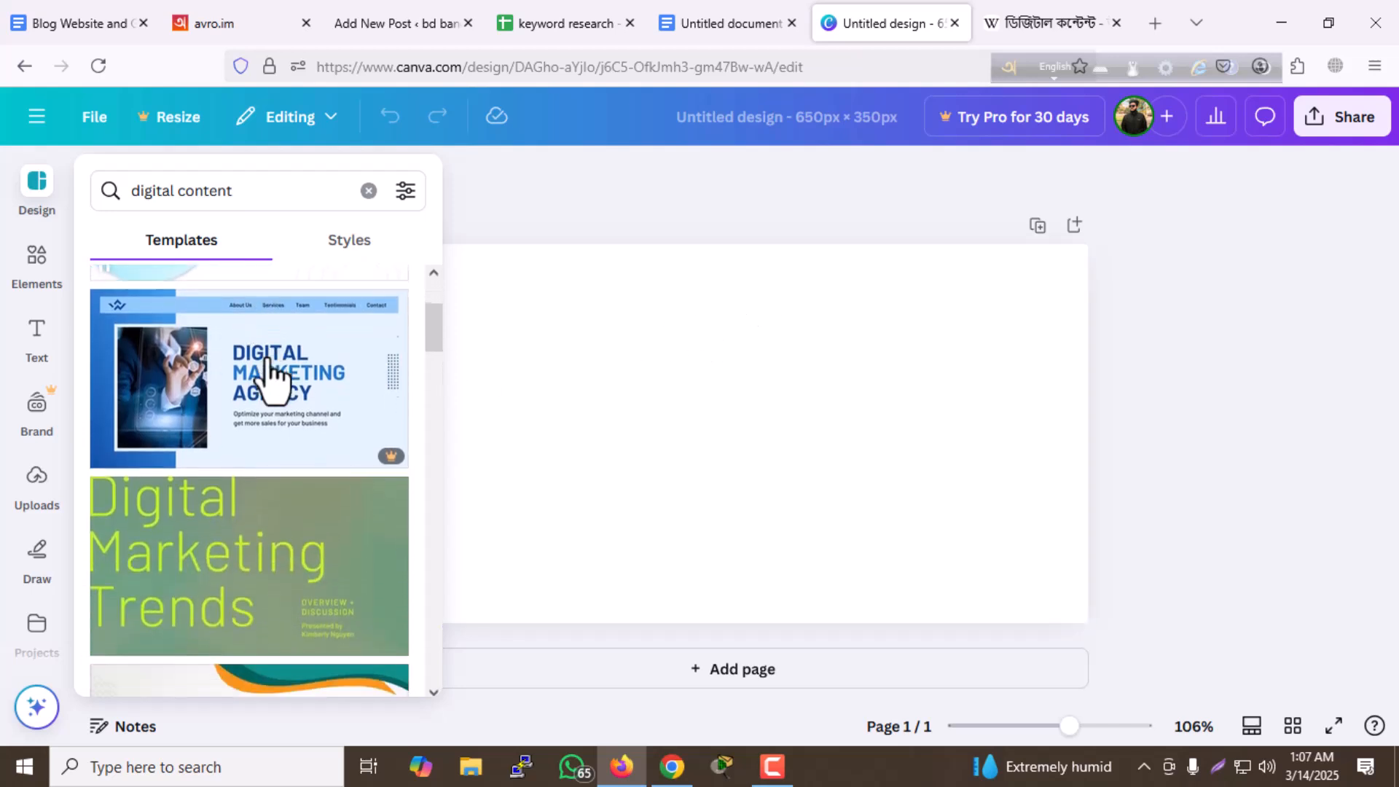
{"action": "scroll", "coordinate": [268, 364], "scroll_direction": "down", "scroll_amount": 5}
{"action": "scroll", "coordinate": [268, 393], "scroll_direction": "down", "scroll_amount": 3}
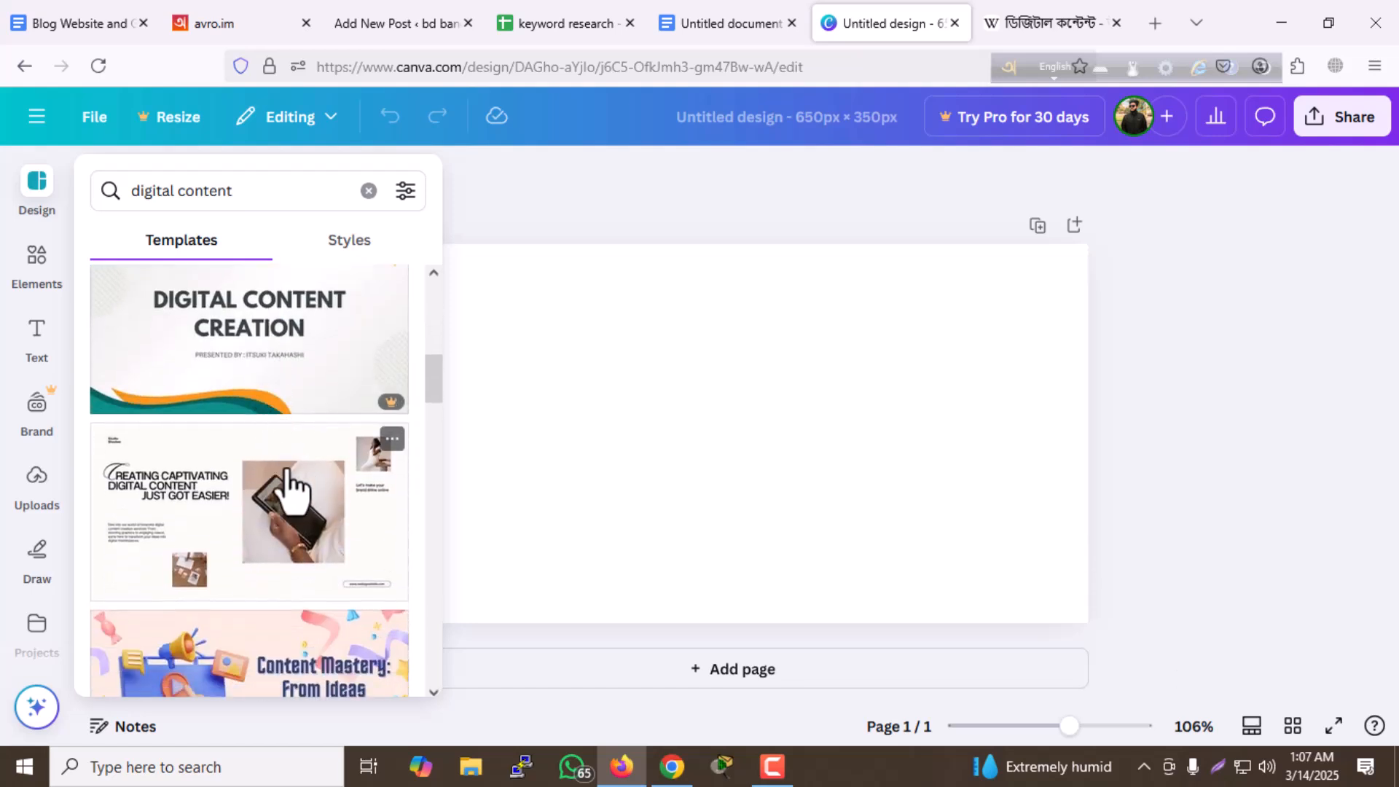
{"action": "scroll", "coordinate": [291, 489], "scroll_direction": "down", "scroll_amount": 4}
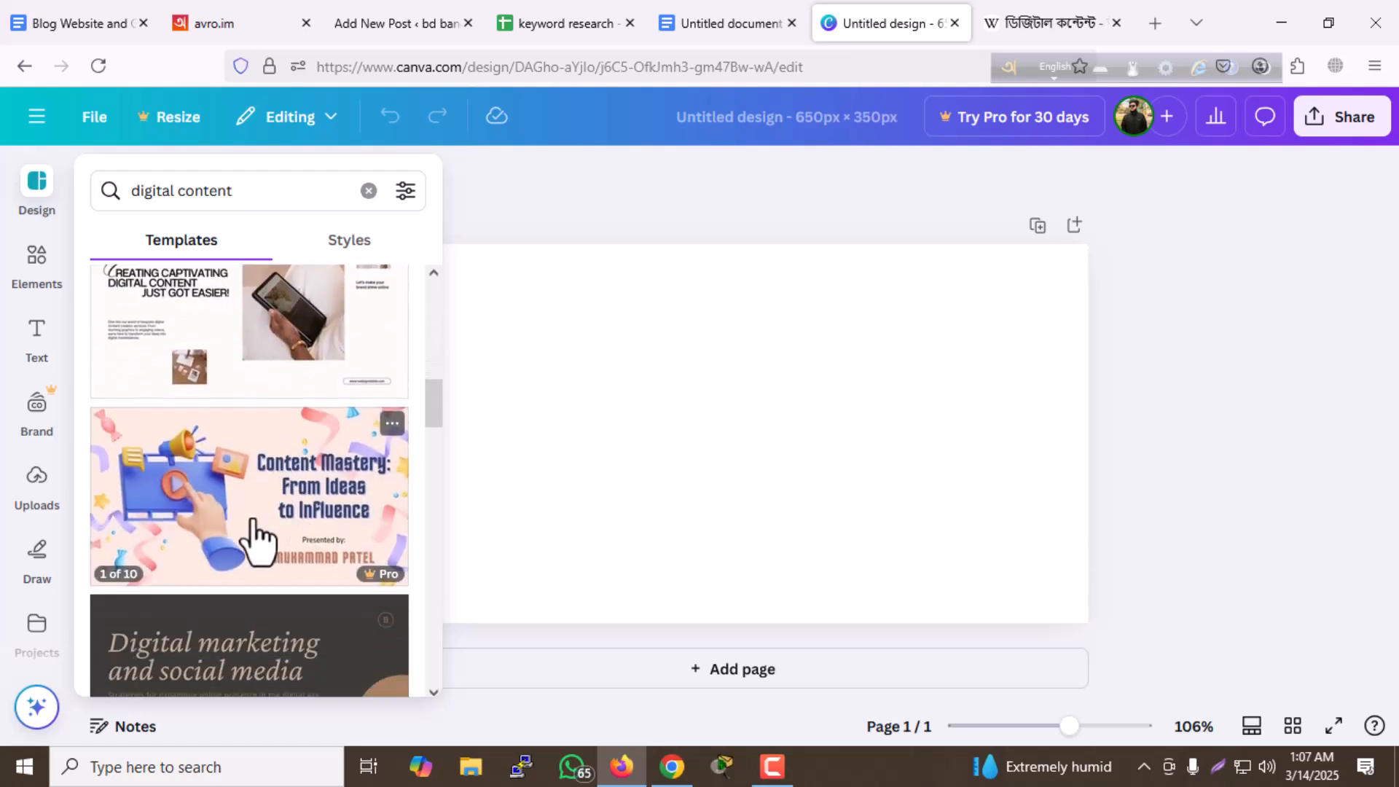
{"action": "scroll", "coordinate": [255, 535], "scroll_direction": "down", "scroll_amount": 4}
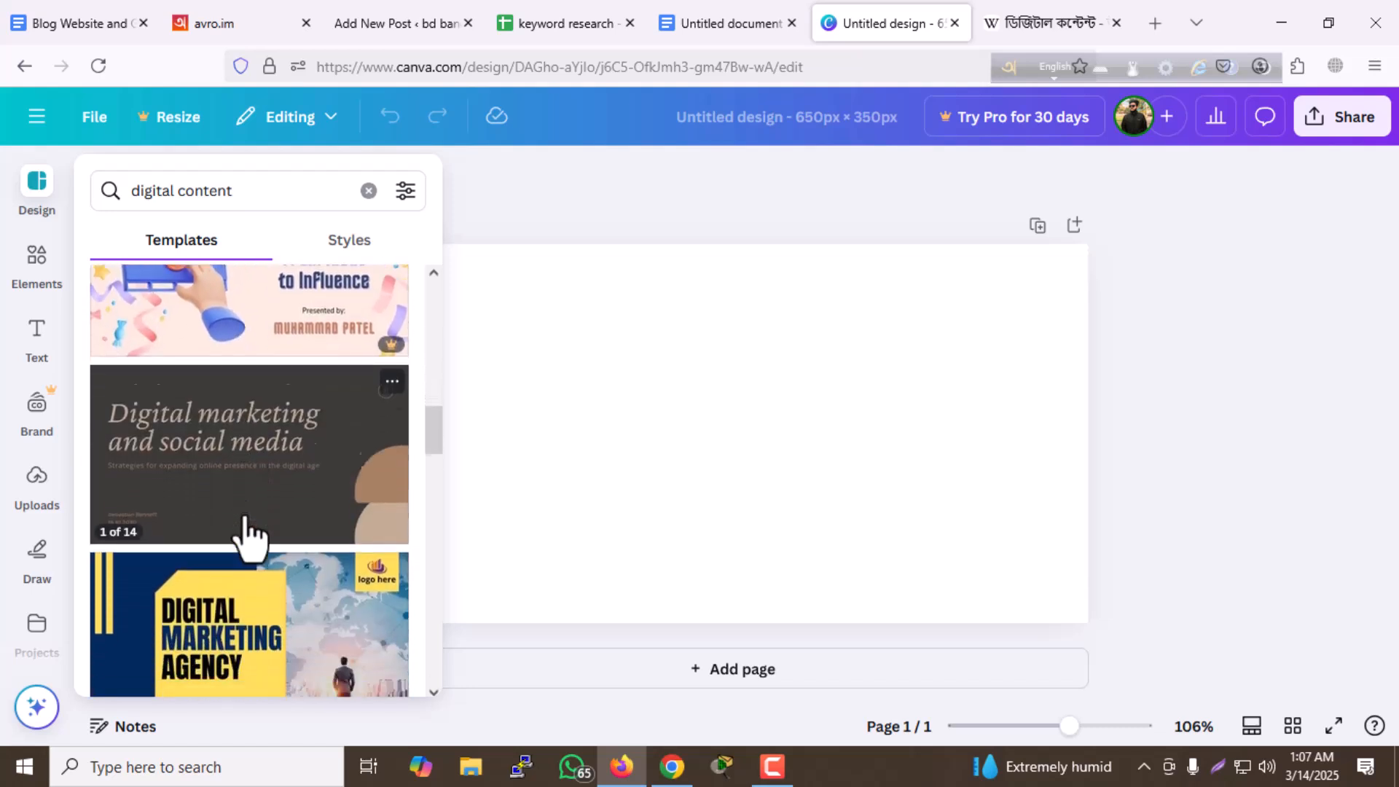
{"action": "scroll", "coordinate": [248, 537], "scroll_direction": "down", "scroll_amount": 8}
{"action": "scroll", "coordinate": [248, 518], "scroll_direction": "down", "scroll_amount": 7}
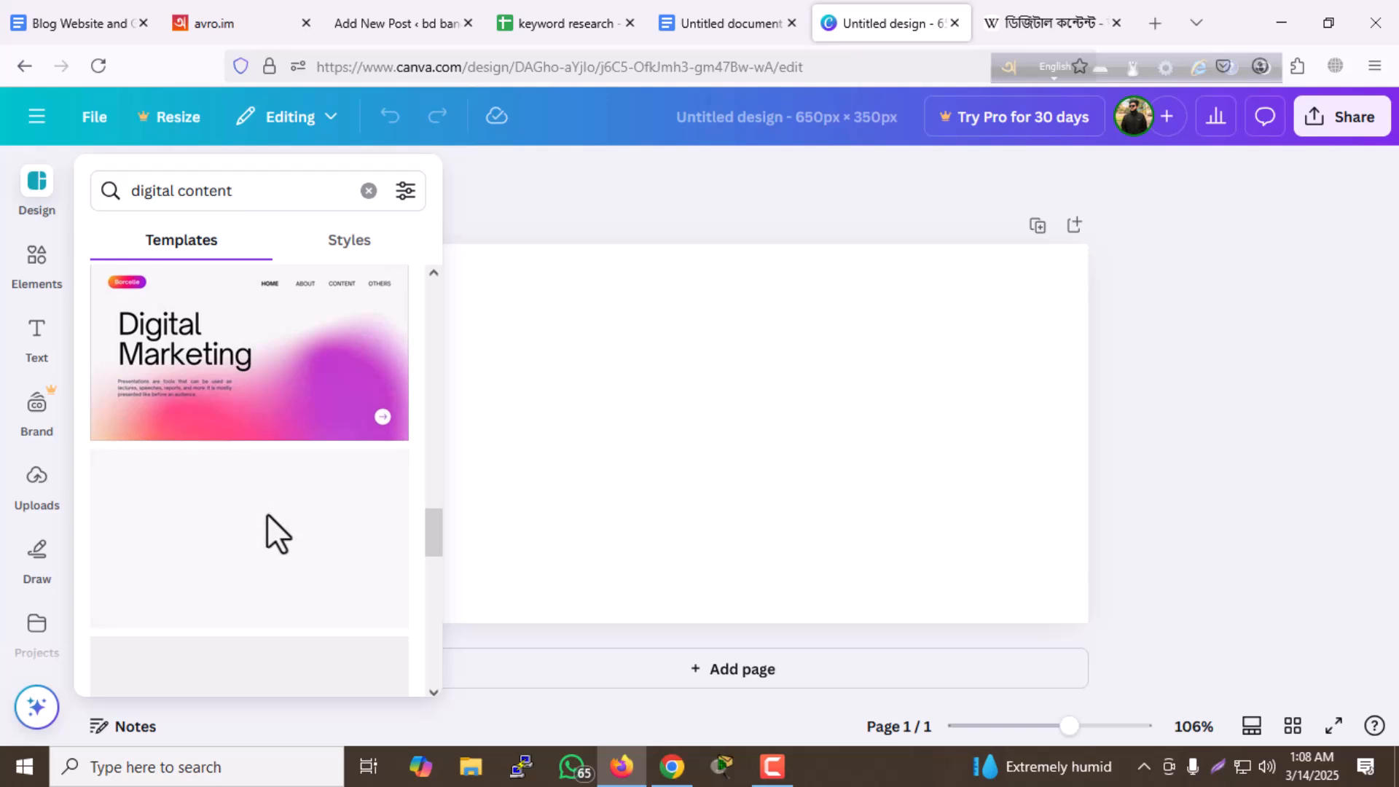
{"action": "scroll", "coordinate": [270, 521], "scroll_direction": "down", "scroll_amount": 1}
{"action": "scroll", "coordinate": [295, 510], "scroll_direction": "down", "scroll_amount": 2}
{"action": "scroll", "coordinate": [269, 510], "scroll_direction": "down", "scroll_amount": 4}
{"action": "scroll", "coordinate": [259, 516], "scroll_direction": "down", "scroll_amount": 5}
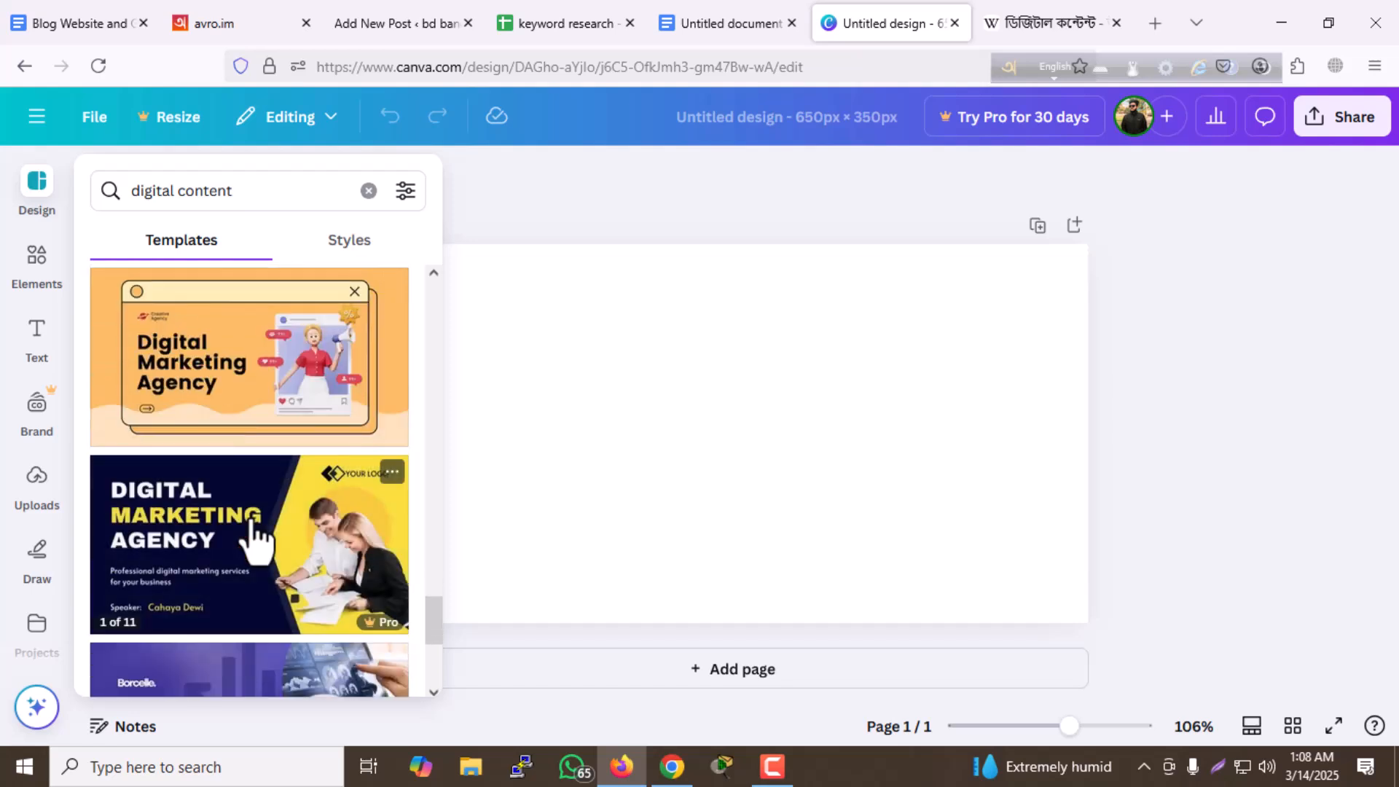
{"action": "scroll", "coordinate": [280, 521], "scroll_direction": "down", "scroll_amount": 6}
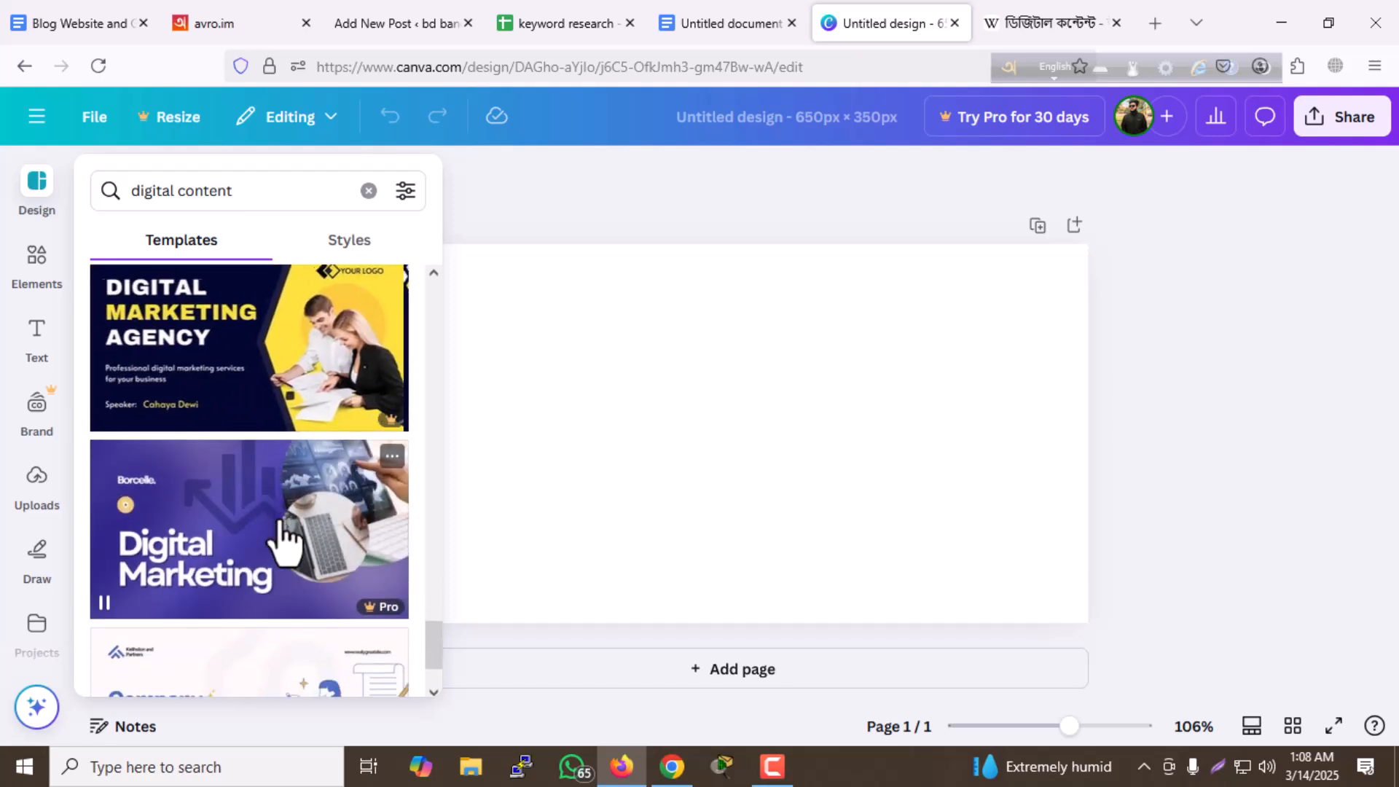
{"action": "scroll", "coordinate": [284, 539], "scroll_direction": "down", "scroll_amount": 6}
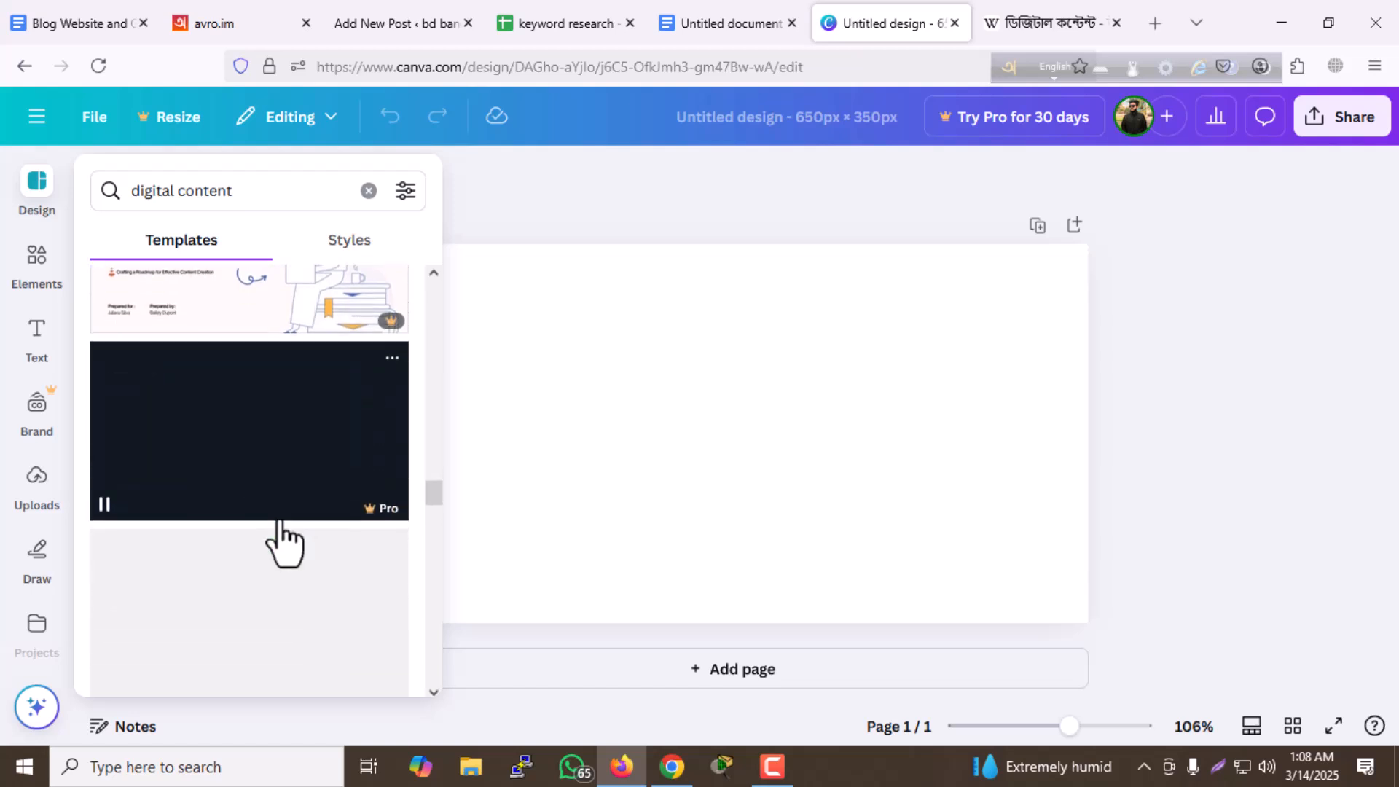
{"action": "scroll", "coordinate": [286, 543], "scroll_direction": "down", "scroll_amount": 4}
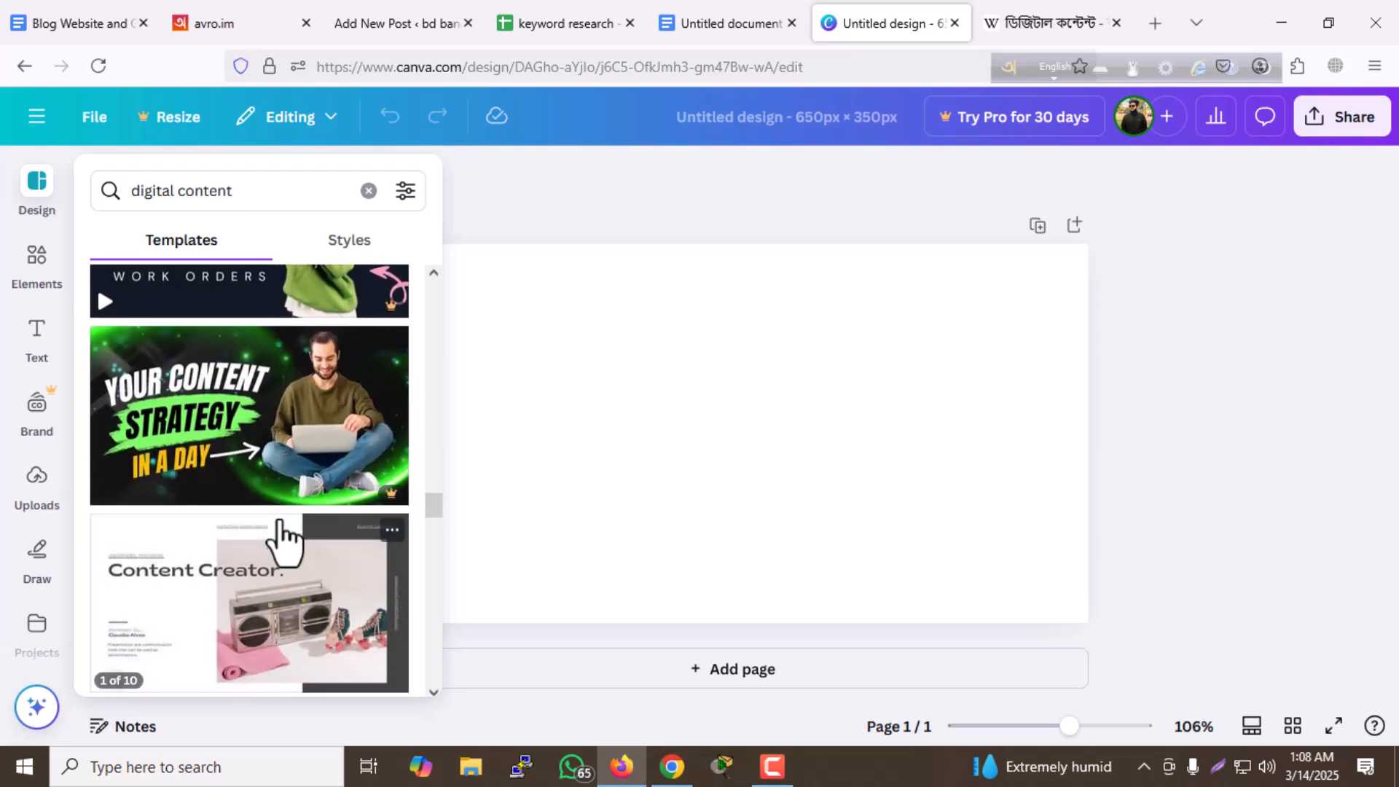
{"action": "scroll", "coordinate": [284, 546], "scroll_direction": "down", "scroll_amount": 1}
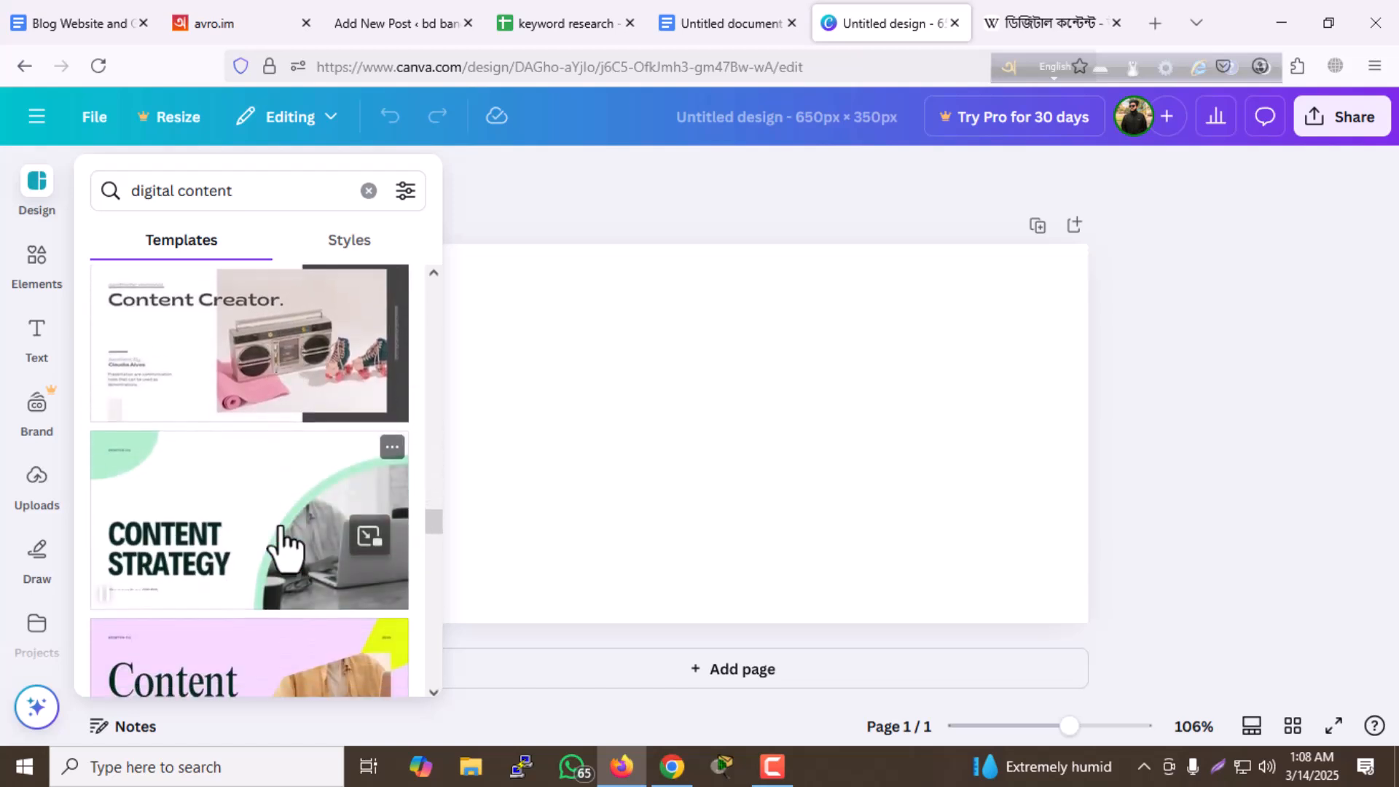
{"action": "scroll", "coordinate": [285, 546], "scroll_direction": "down", "scroll_amount": 6}
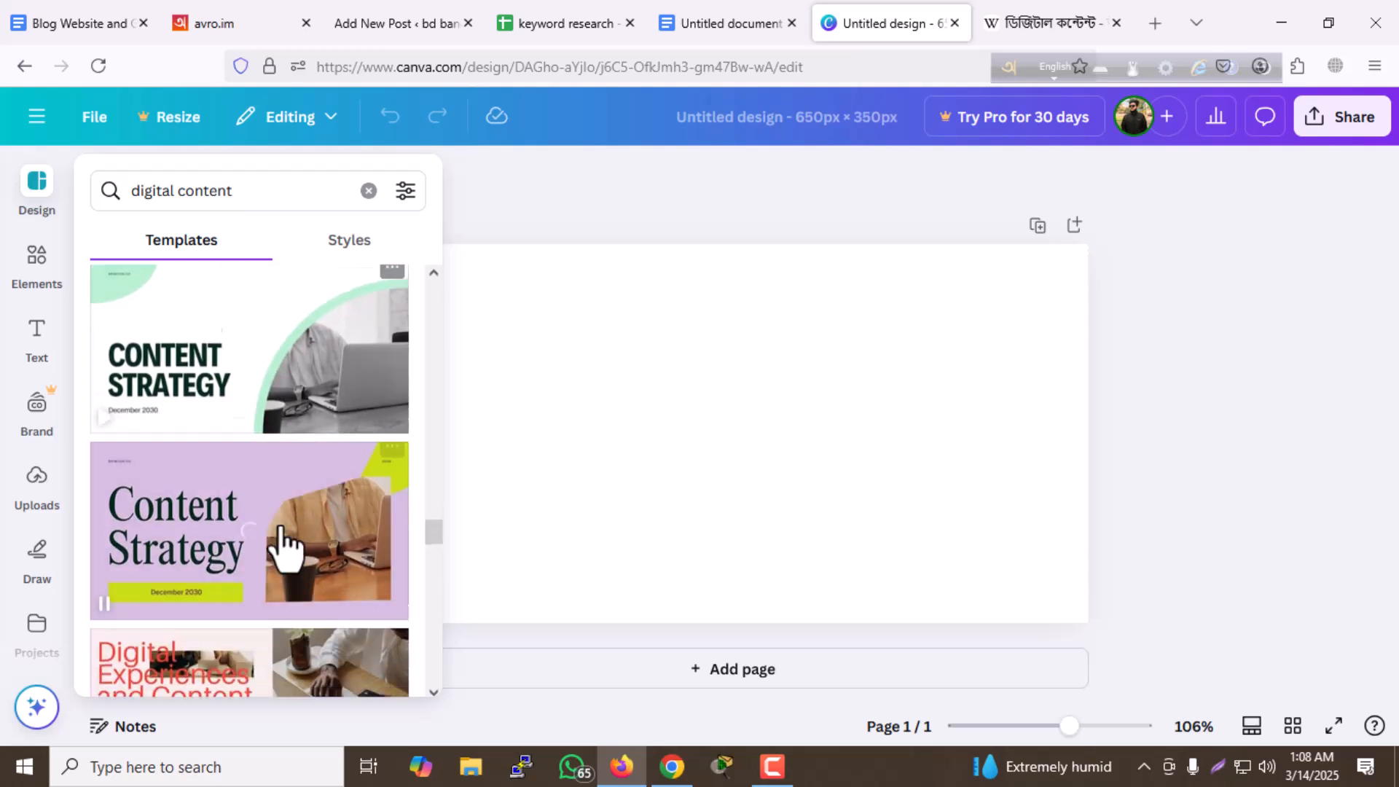
{"action": "scroll", "coordinate": [281, 543], "scroll_direction": "down", "scroll_amount": 3}
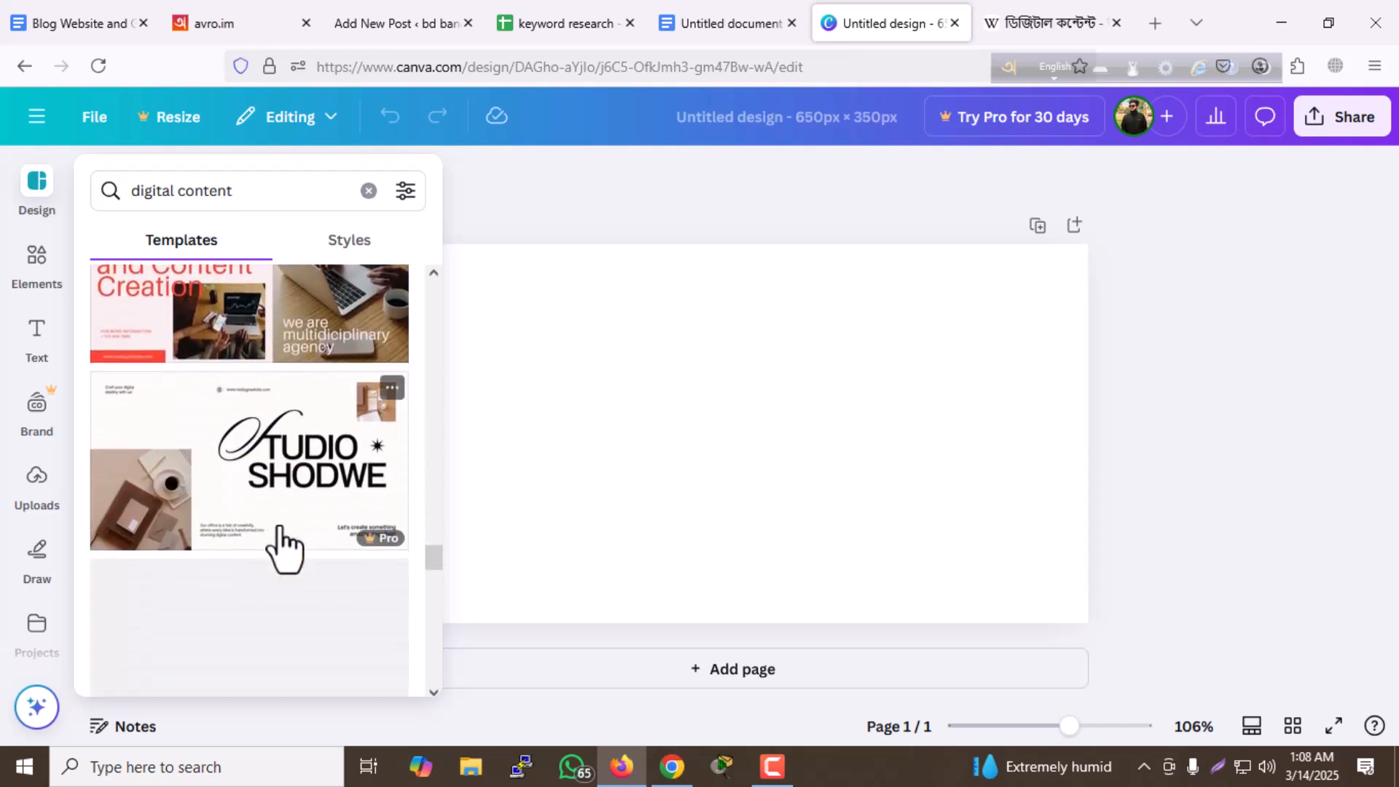
{"action": "scroll", "coordinate": [271, 523], "scroll_direction": "down", "scroll_amount": 4}
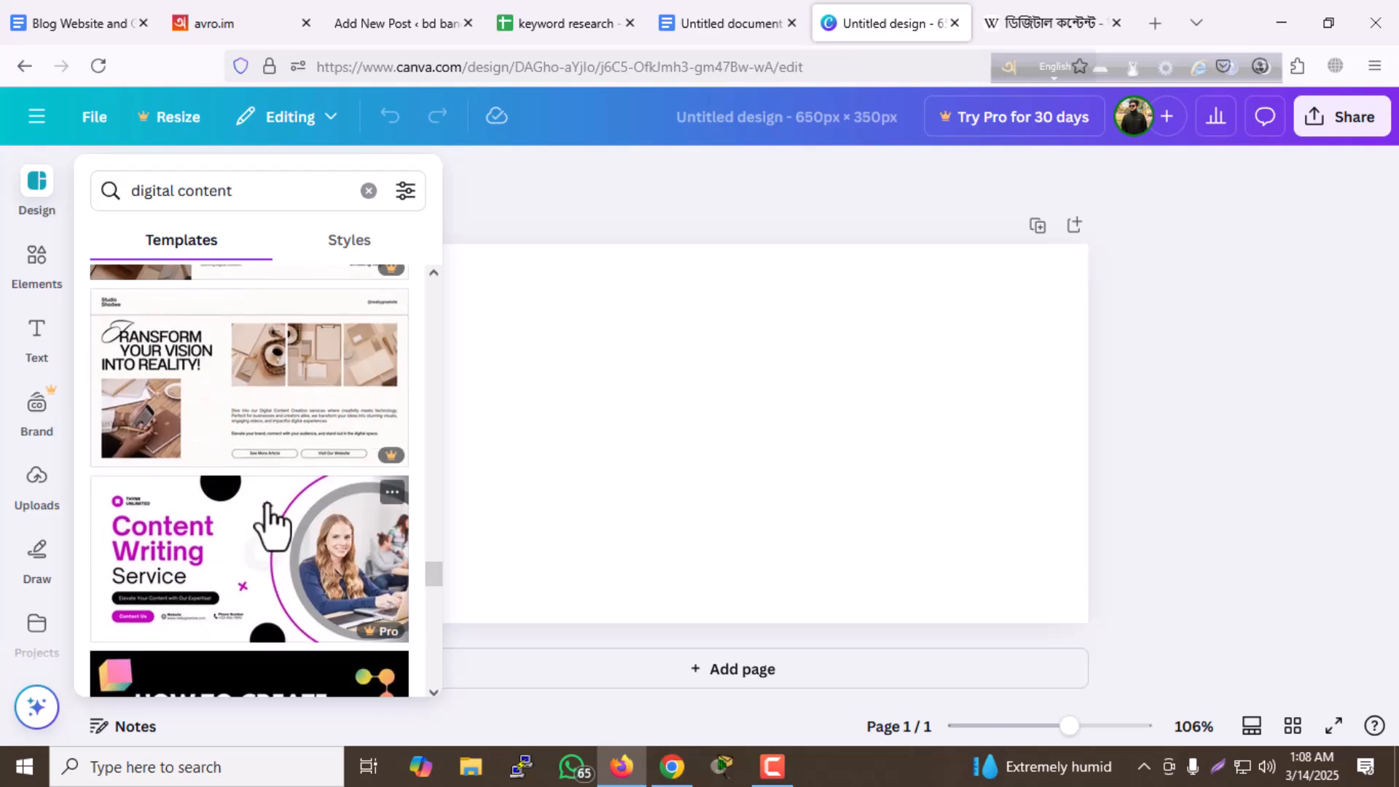
{"action": "scroll", "coordinate": [277, 525], "scroll_direction": "down", "scroll_amount": 7}
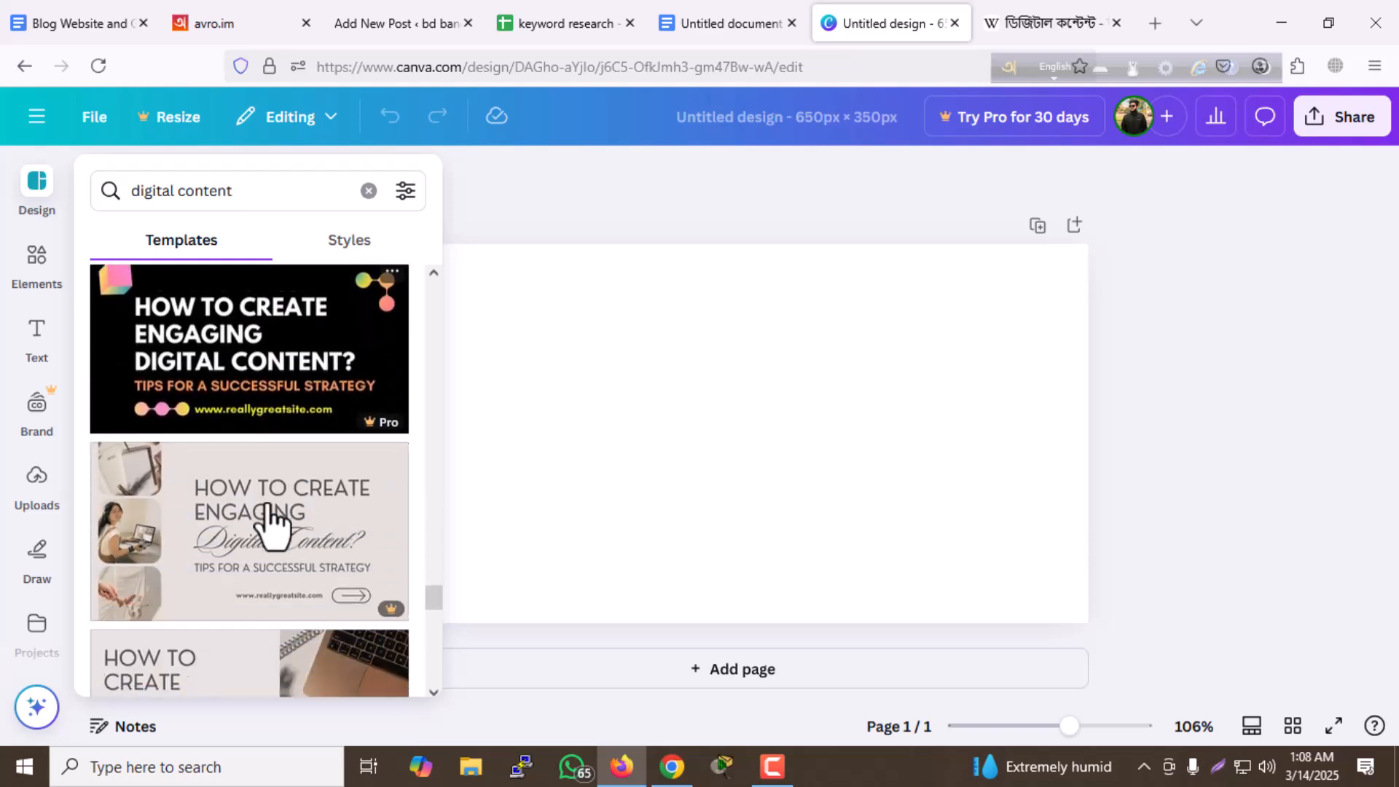
{"action": "scroll", "coordinate": [295, 525], "scroll_direction": "down", "scroll_amount": 3}
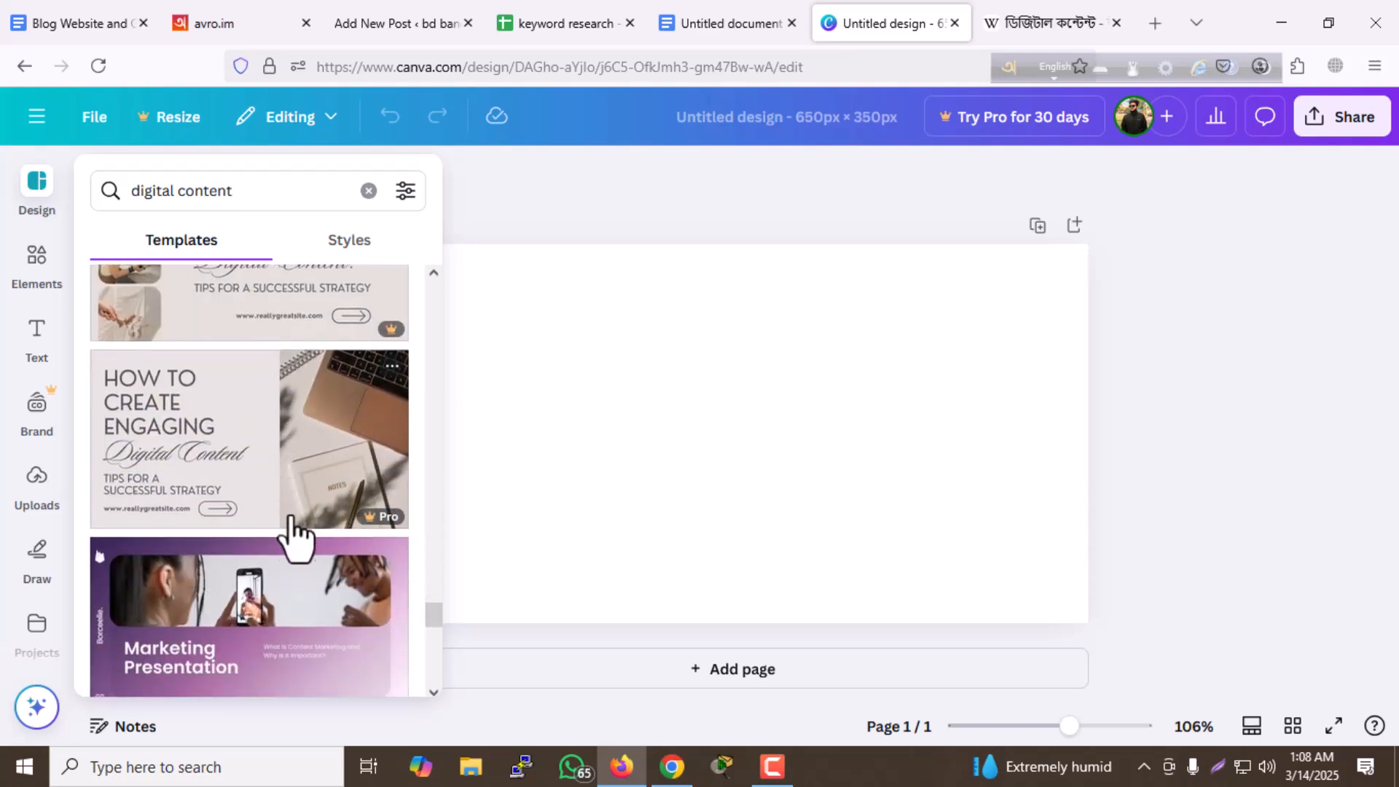
{"action": "scroll", "coordinate": [297, 523], "scroll_direction": "down", "scroll_amount": 3}
{"action": "scroll", "coordinate": [295, 524], "scroll_direction": "down", "scroll_amount": 3}
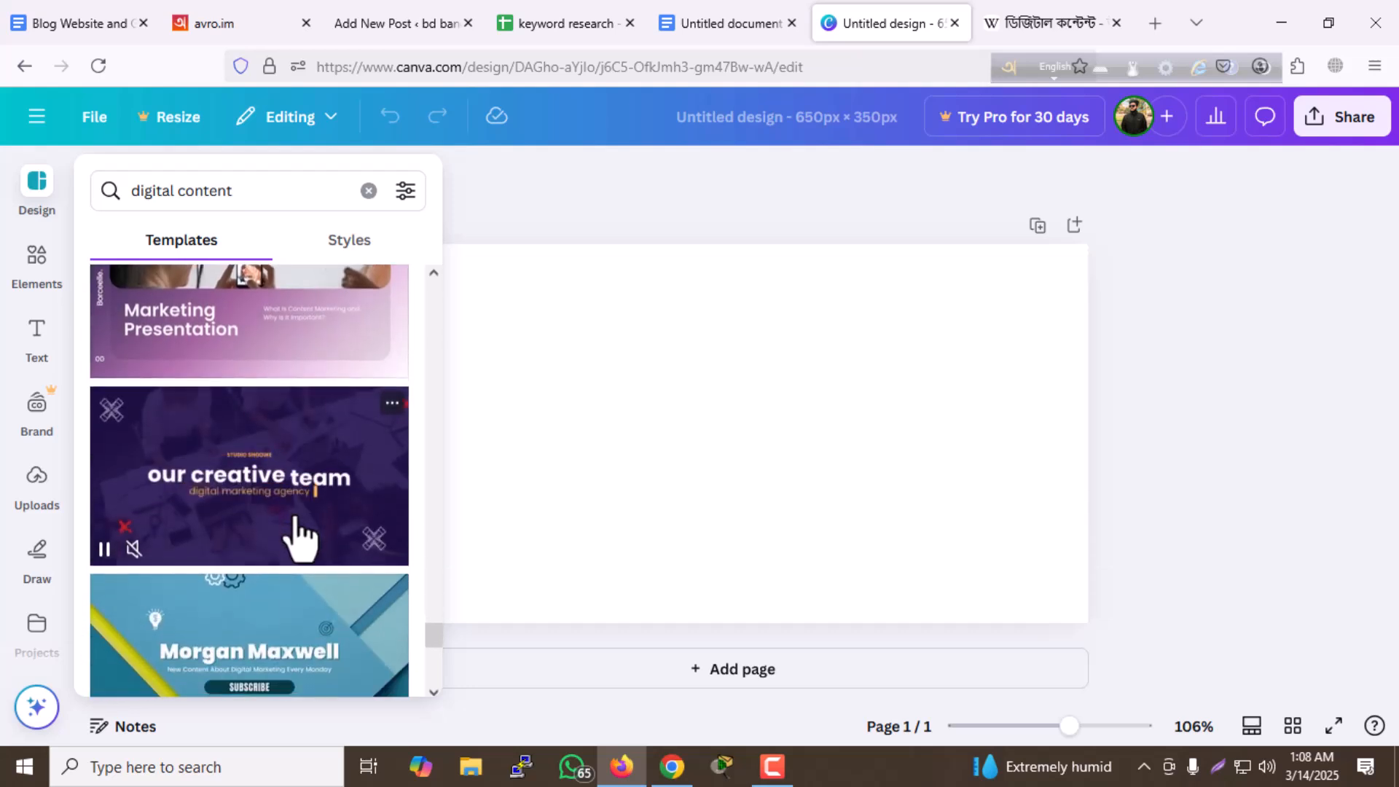
{"action": "scroll", "coordinate": [297, 526], "scroll_direction": "down", "scroll_amount": 2}
{"action": "scroll", "coordinate": [297, 526], "scroll_direction": "down", "scroll_amount": 3}
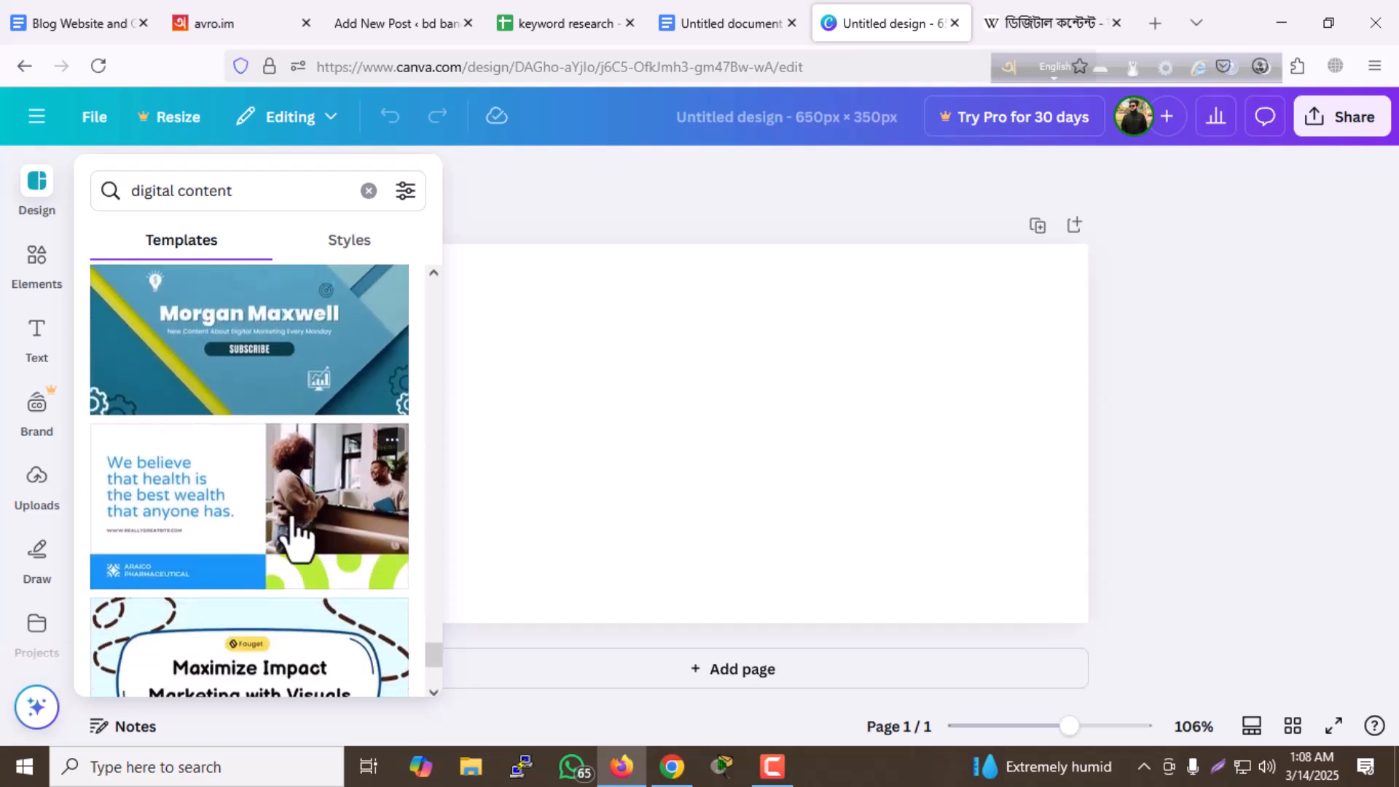
{"action": "scroll", "coordinate": [314, 535], "scroll_direction": "down", "scroll_amount": 1}
{"action": "scroll", "coordinate": [246, 501], "scroll_direction": "down", "scroll_amount": 4}
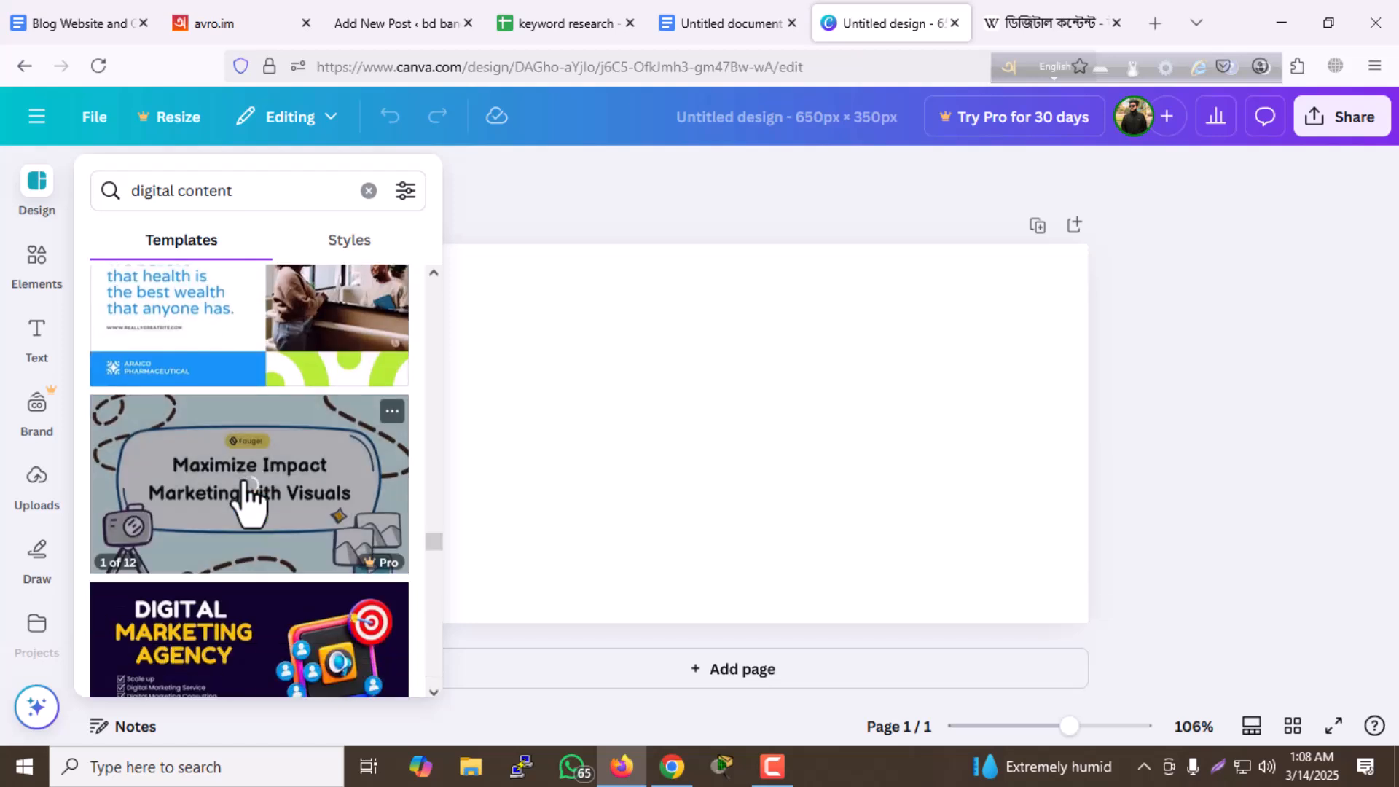
{"action": "scroll", "coordinate": [248, 502], "scroll_direction": "down", "scroll_amount": 7}
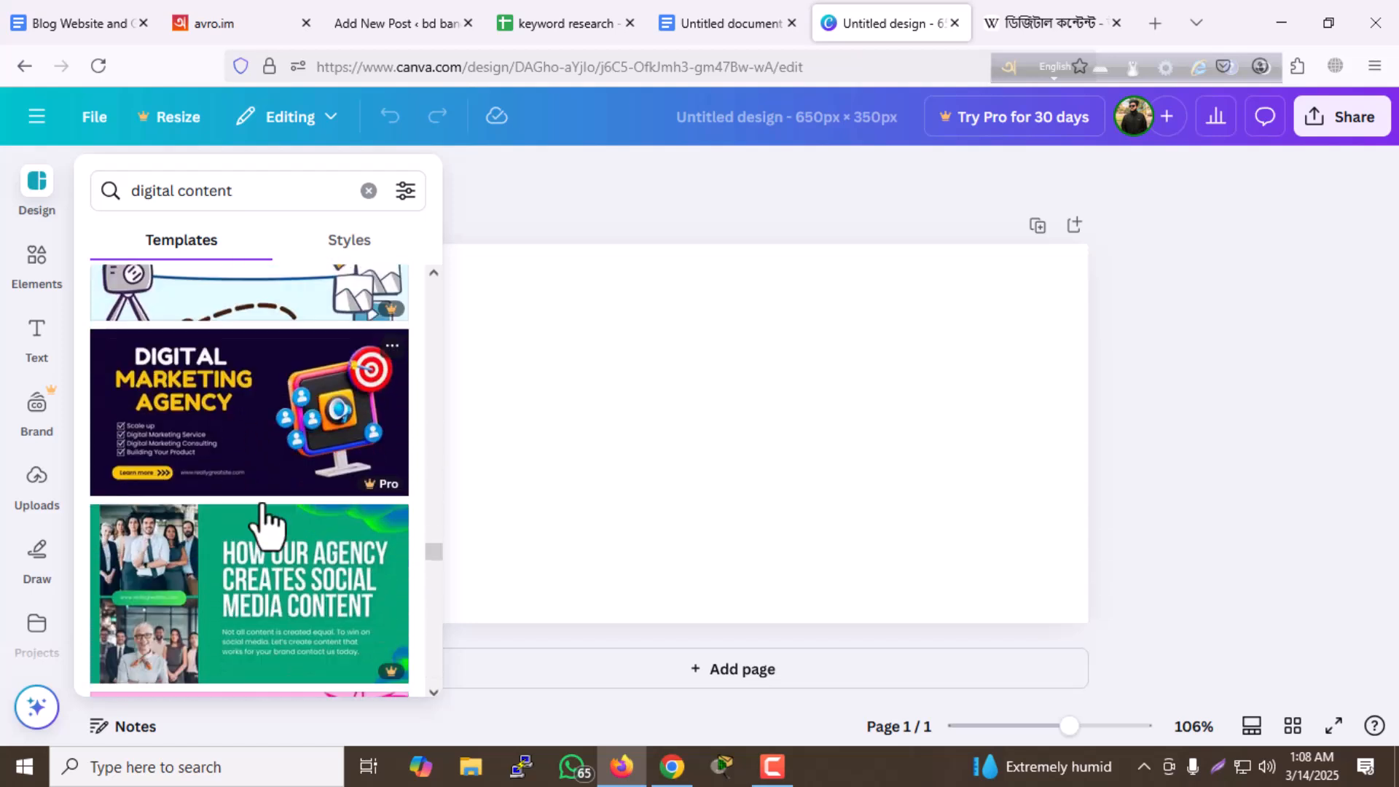
{"action": "scroll", "coordinate": [262, 505], "scroll_direction": "down", "scroll_amount": 4}
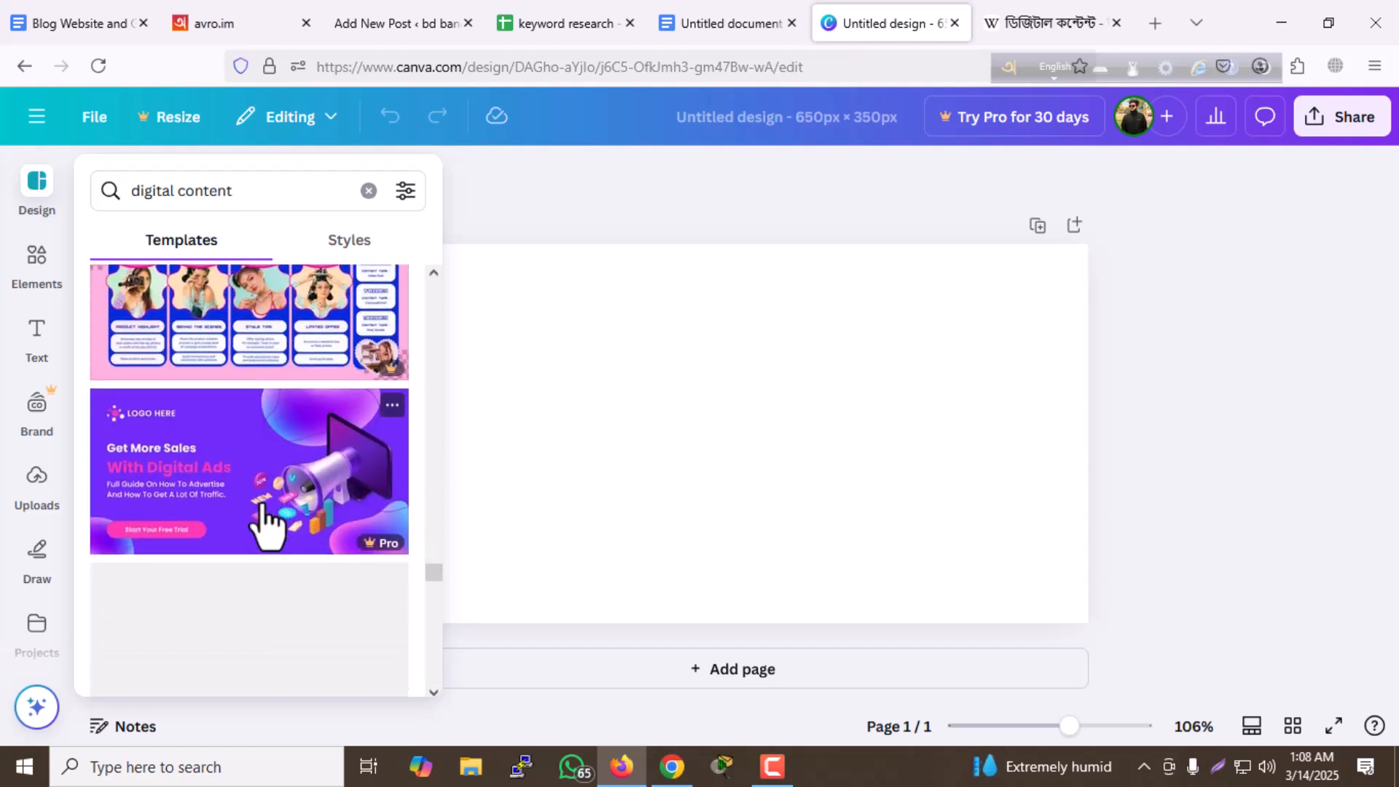
{"action": "scroll", "coordinate": [328, 528], "scroll_direction": "down", "scroll_amount": 4}
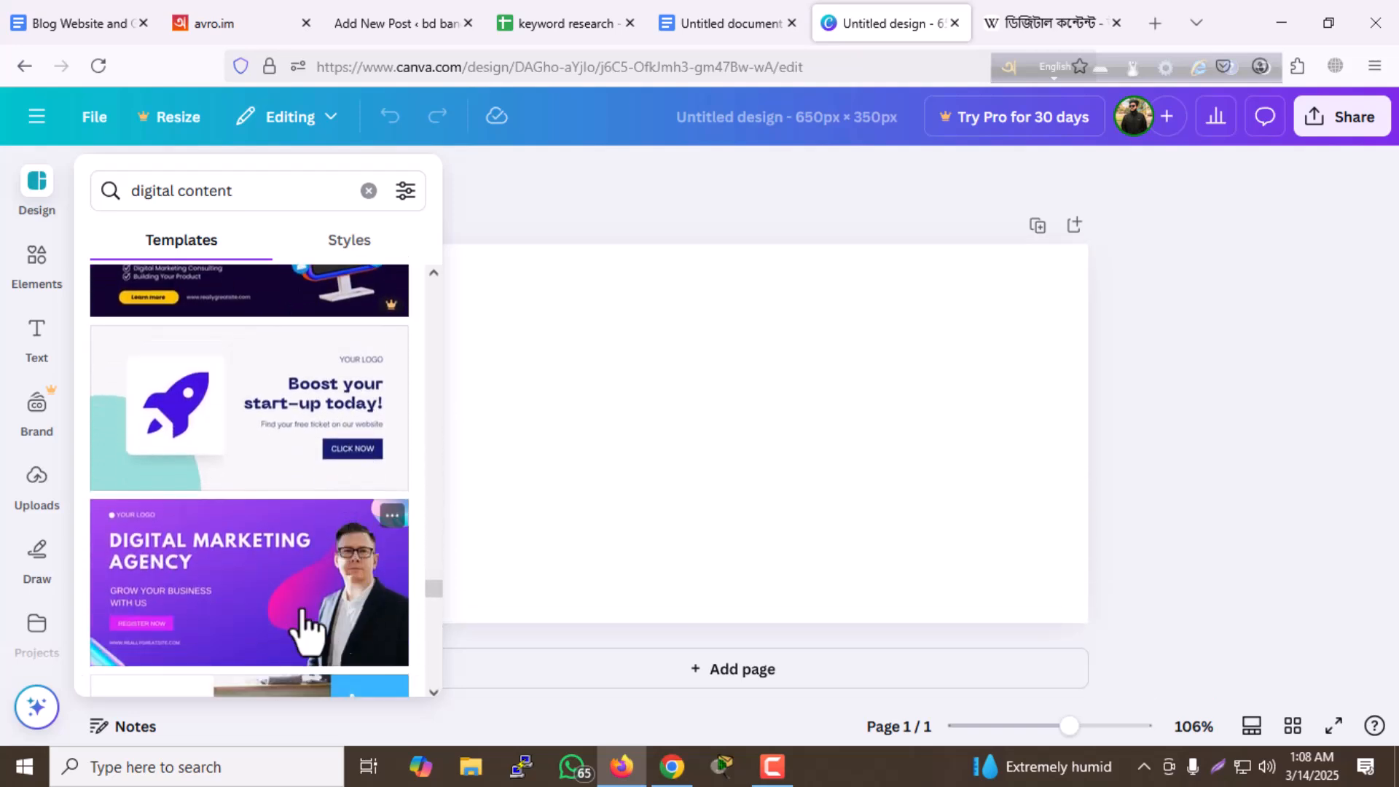
{"action": "scroll", "coordinate": [218, 571], "scroll_direction": "down", "scroll_amount": 2}
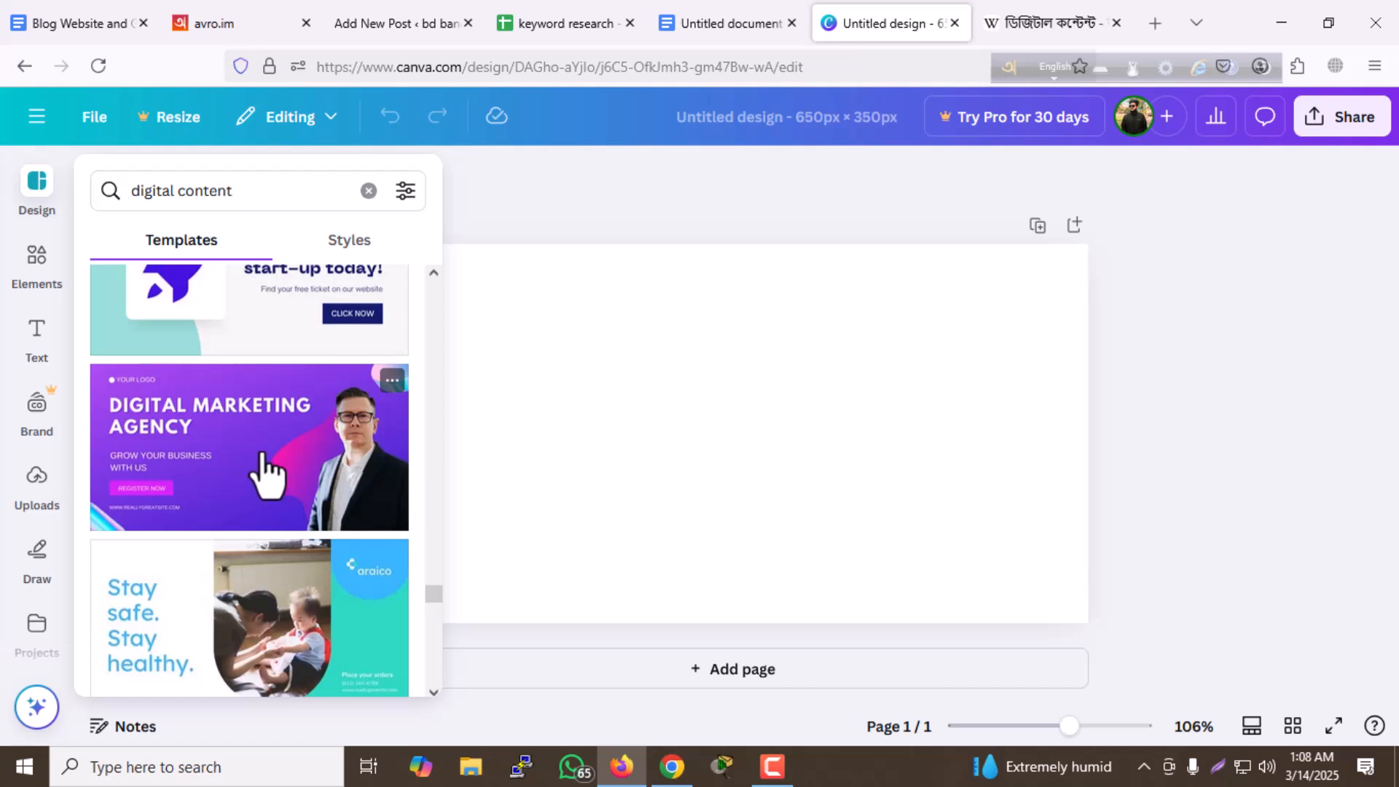
{"action": "left_click", "coordinate": [280, 485]}
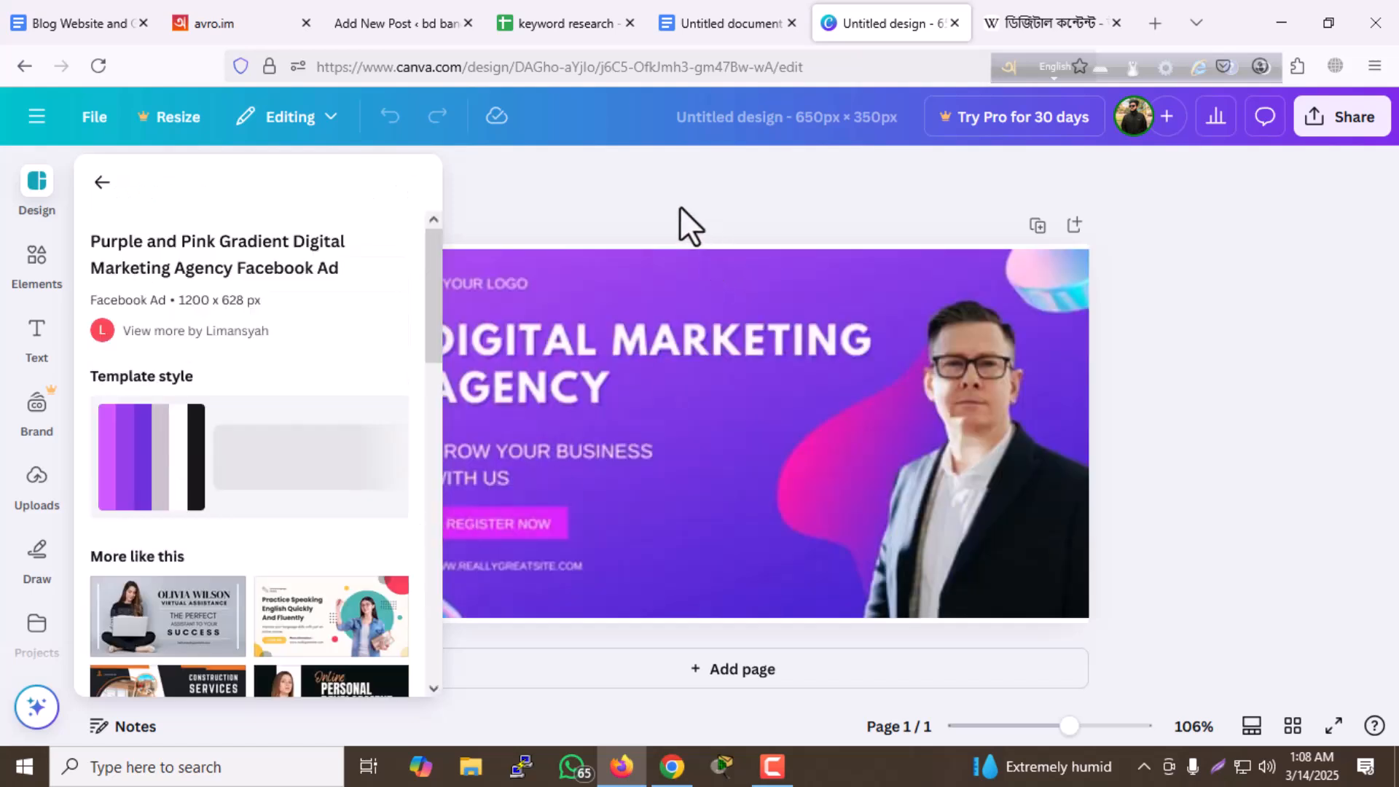
{"action": "left_click", "coordinate": [680, 207]}
{"action": "left_click", "coordinate": [653, 396]}
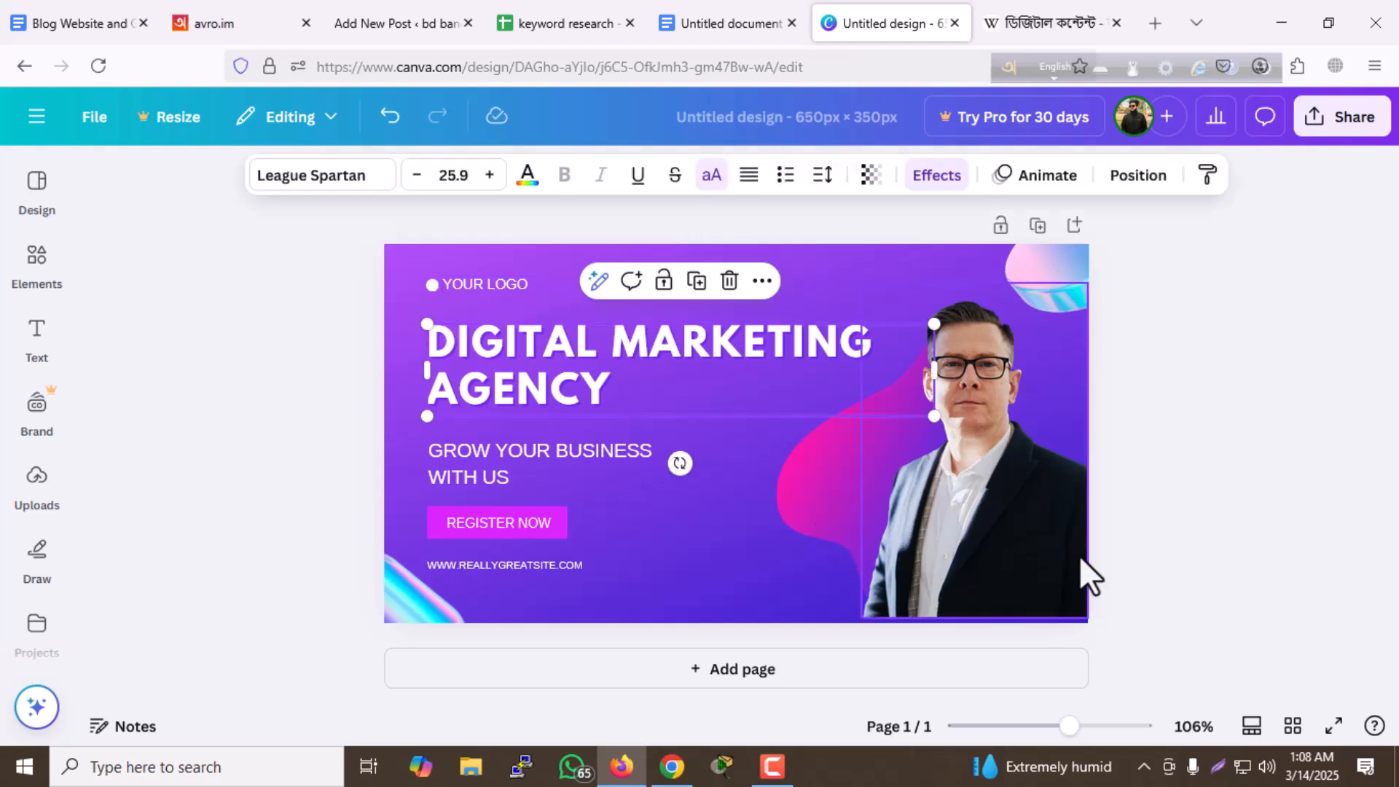
- Delete the photo of the man in the suit and the "GROW YOUR BUSINESS WITH US" text
{"action": "left_click", "coordinate": [1038, 511]}
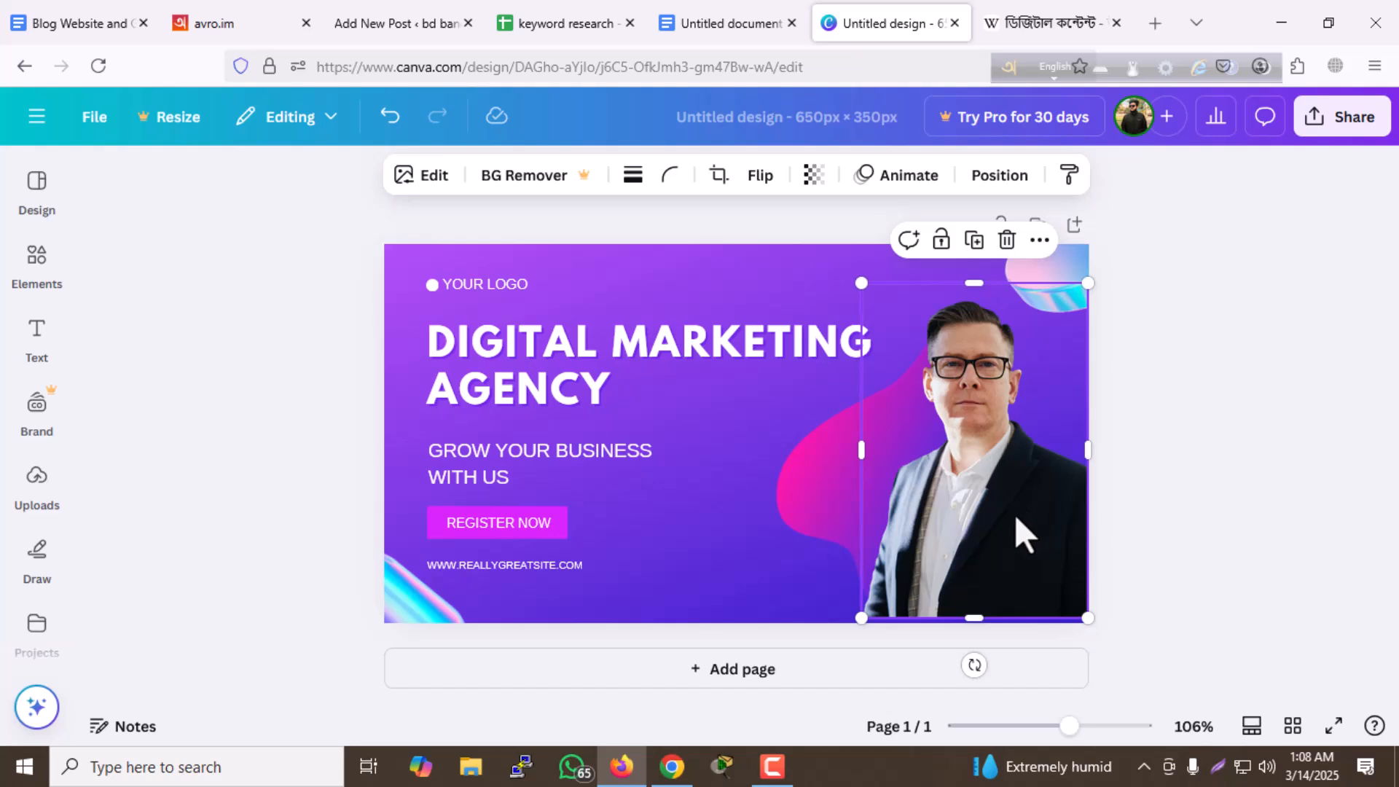
{"action": "key", "text": "Delete"}
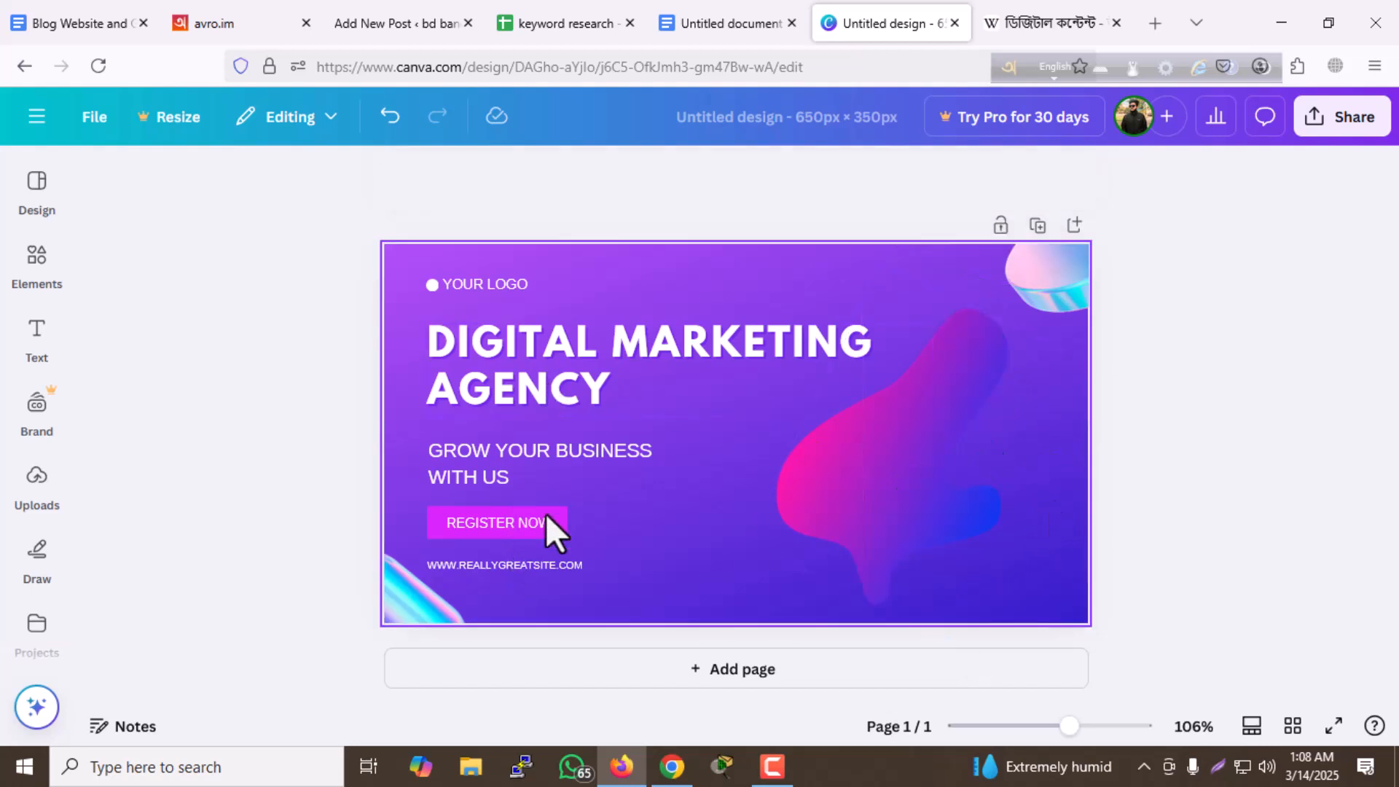
{"action": "left_click", "coordinate": [543, 454]}
{"action": "key", "text": "Delete"}
- Delete the "REGISTER NOW" text, its pink box and the website address line below it
{"action": "left_click", "coordinate": [540, 525]}
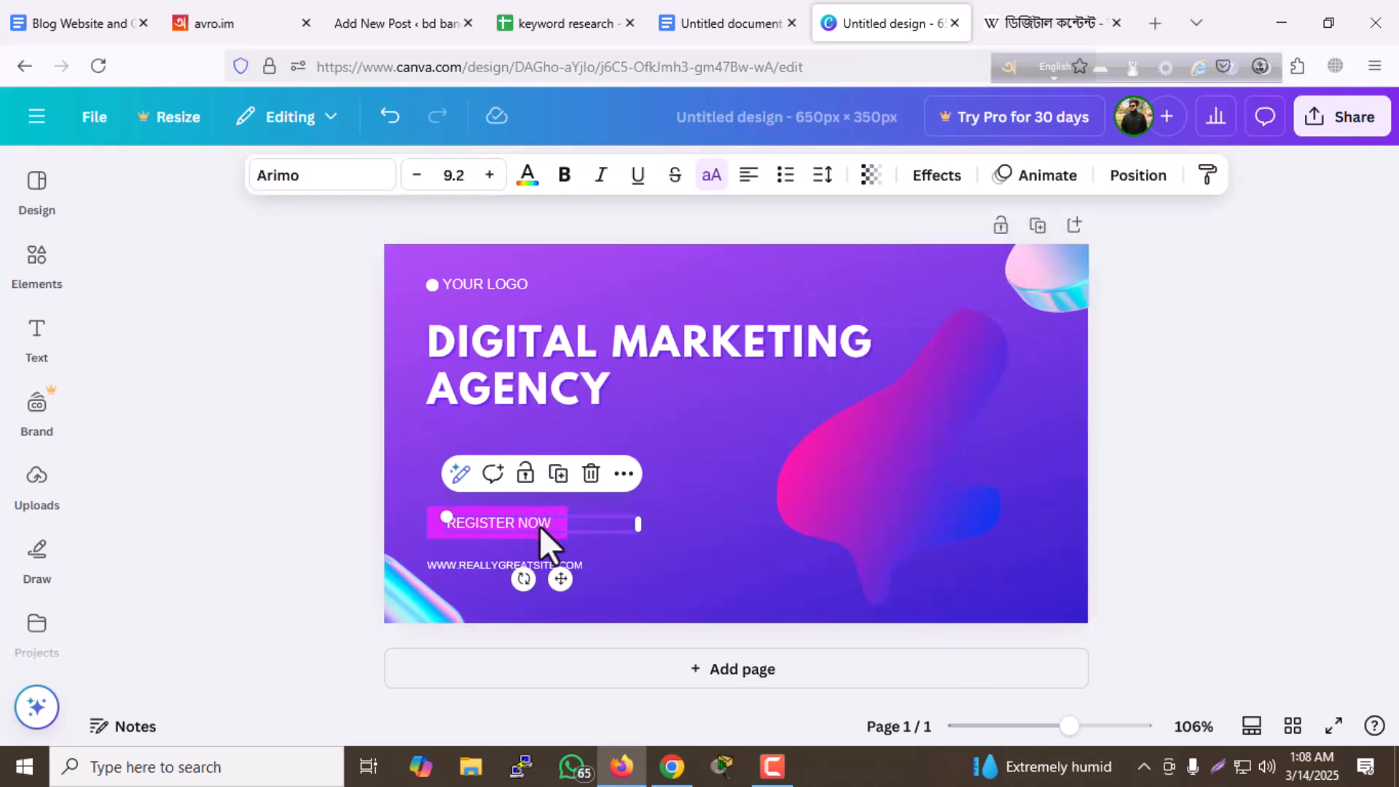
{"action": "key", "text": "Delete"}
{"action": "left_click", "coordinate": [539, 524]}
{"action": "key", "text": "Delete"}
{"action": "left_click", "coordinate": [544, 565]}
{"action": "key", "text": "Delete"}
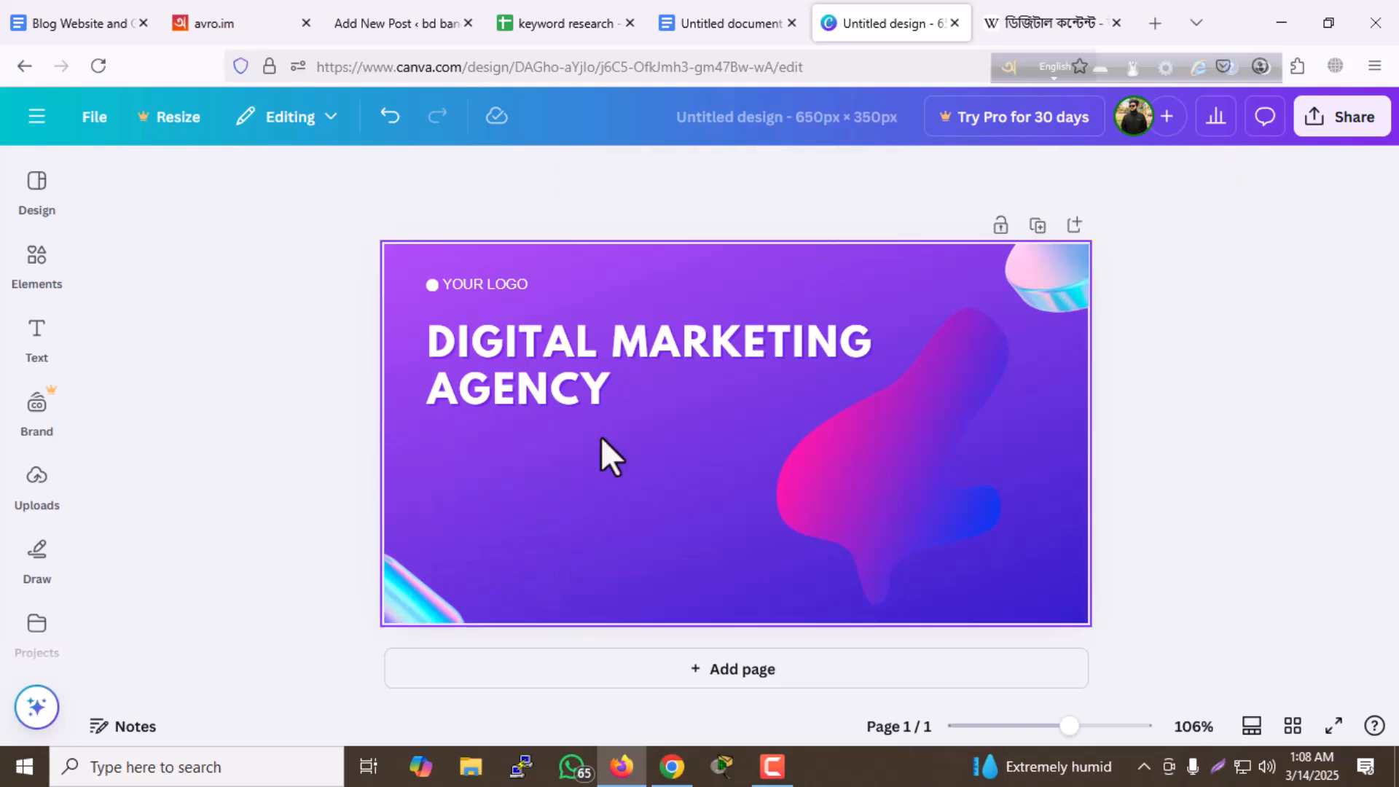
- Delete the "YOUR LOGO" text and the small white dot beside it above the heading
{"action": "left_click", "coordinate": [504, 281]}
{"action": "key", "text": "Delete"}
{"action": "left_click", "coordinate": [459, 281]}
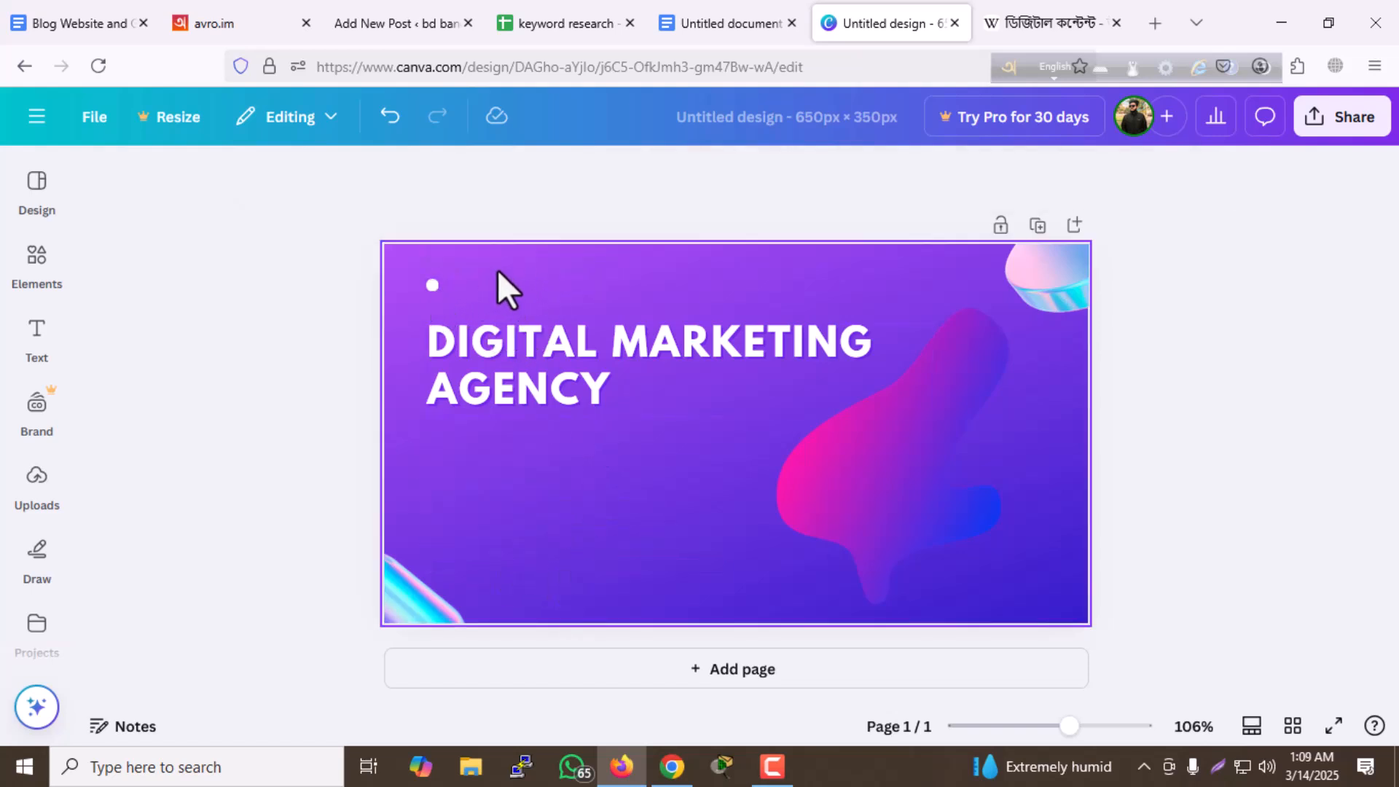
{"action": "left_click", "coordinate": [432, 285]}
{"action": "key", "text": "Delete"}
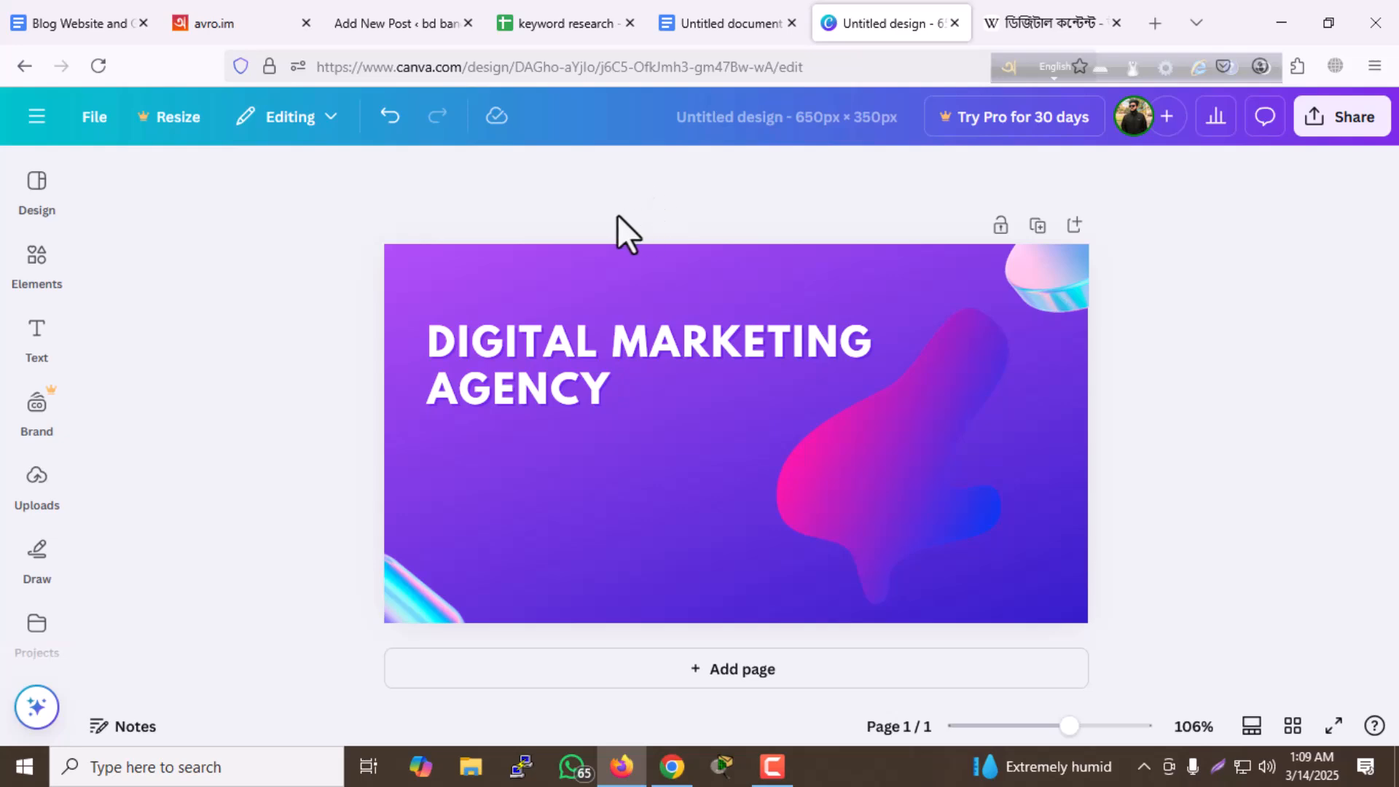
- Copy the title "ডিজিটাল কনটেন্ট কত প্রকার ও কি কি" from the WordPress post and return to the Canva design
{"action": "left_click", "coordinate": [381, 23]}
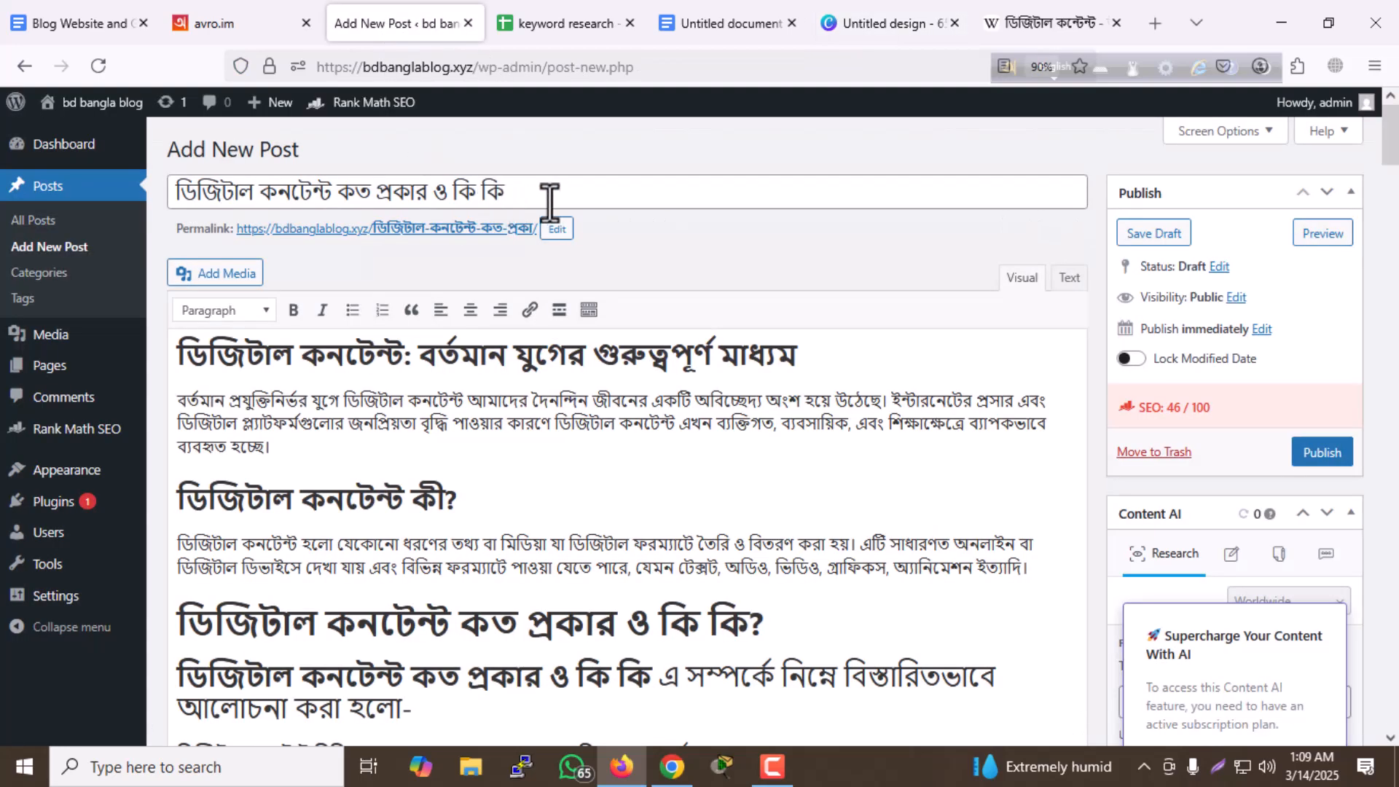
{"action": "triple_click", "coordinate": [559, 203]}
{"action": "key", "text": "ctrl+c"}
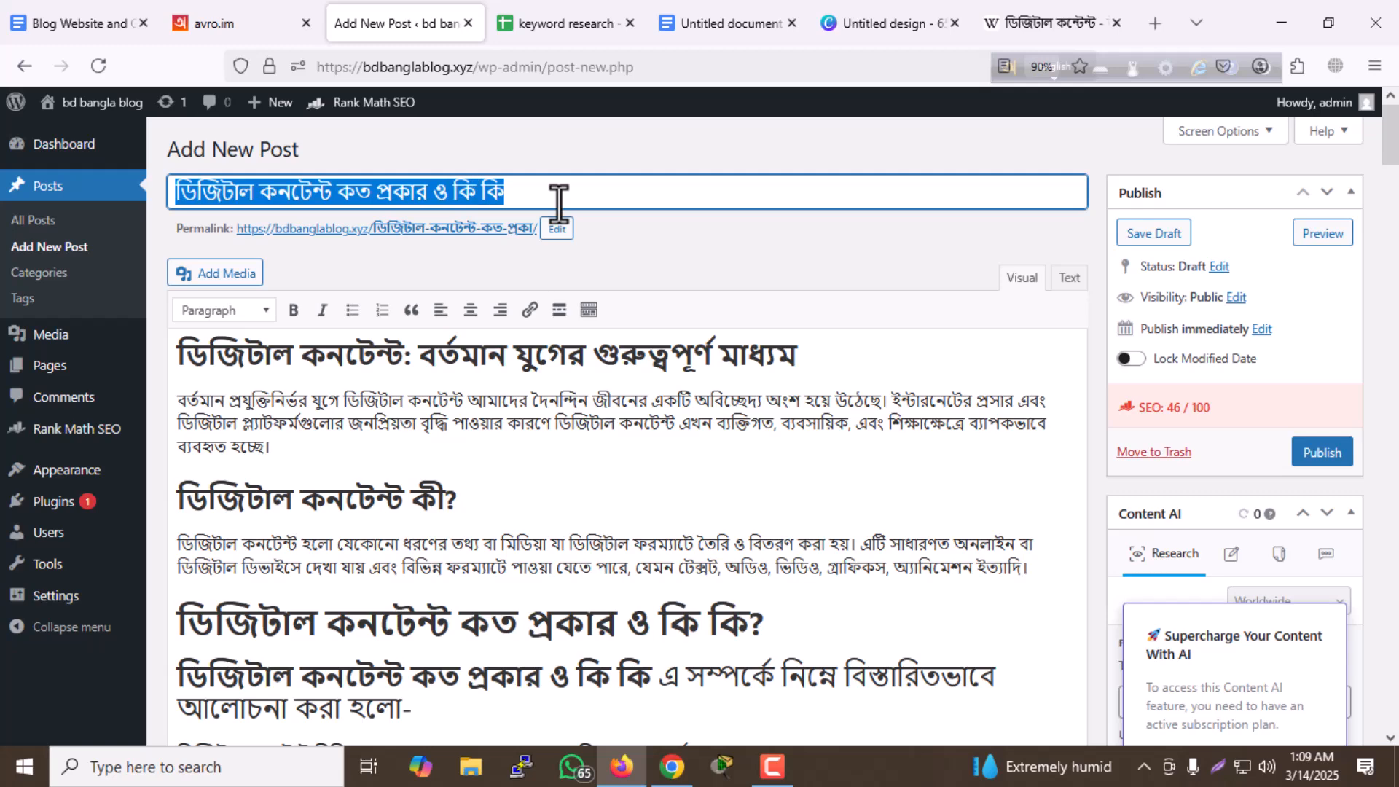
{"action": "left_click", "coordinate": [758, 246]}
{"action": "left_click", "coordinate": [862, 29]}
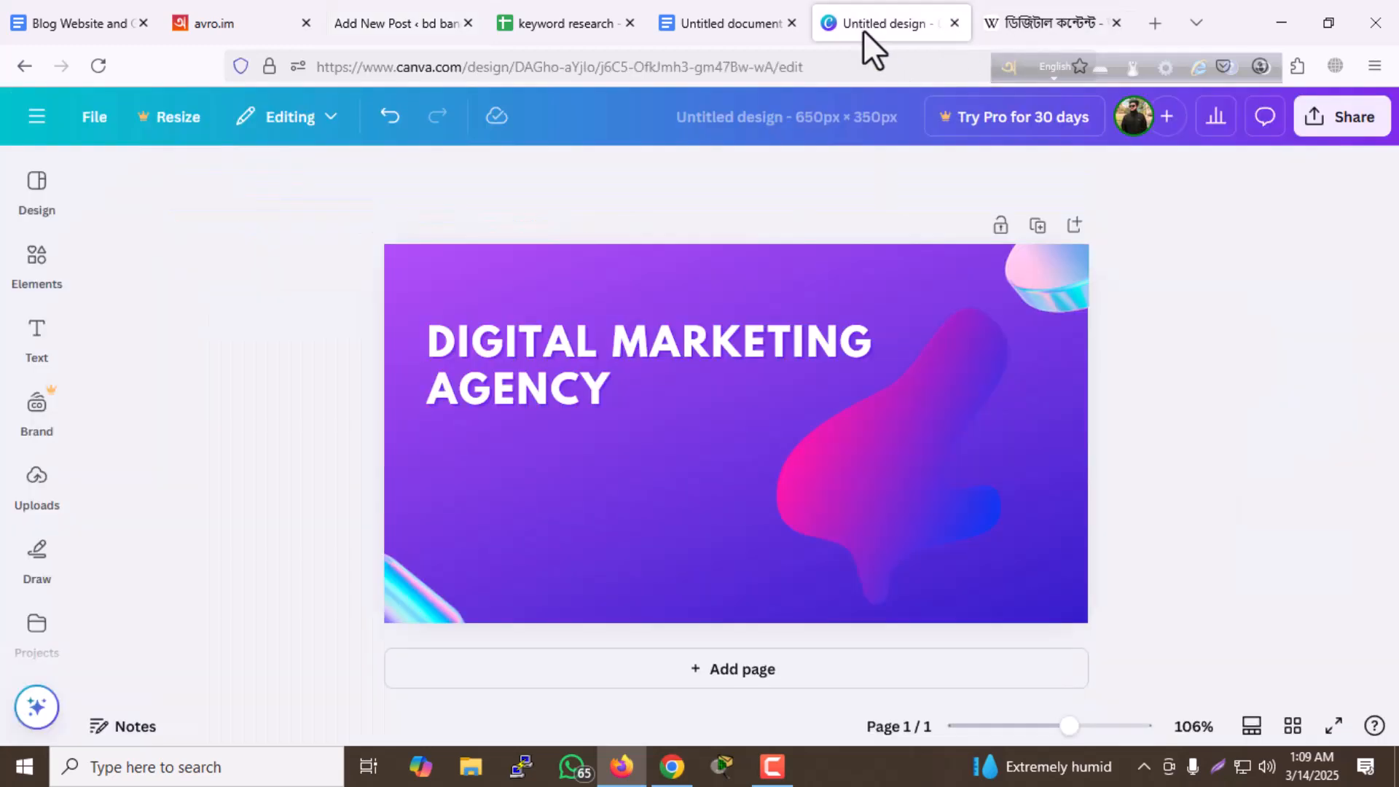
- Add a heading containing the copied post title and delete the template's "DIGITAL MARKETING AGENCY" text
{"action": "left_click", "coordinate": [38, 341]}
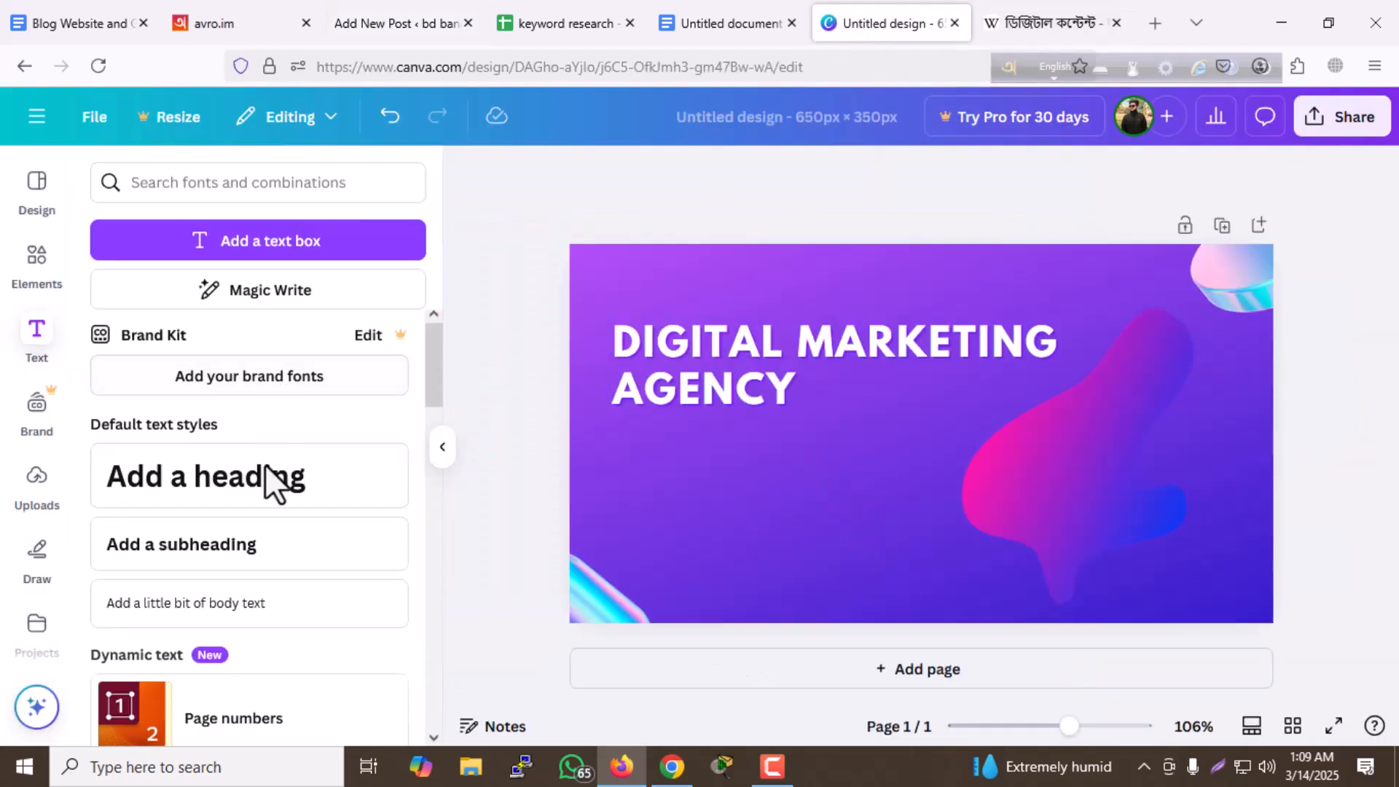
{"action": "left_click", "coordinate": [281, 502]}
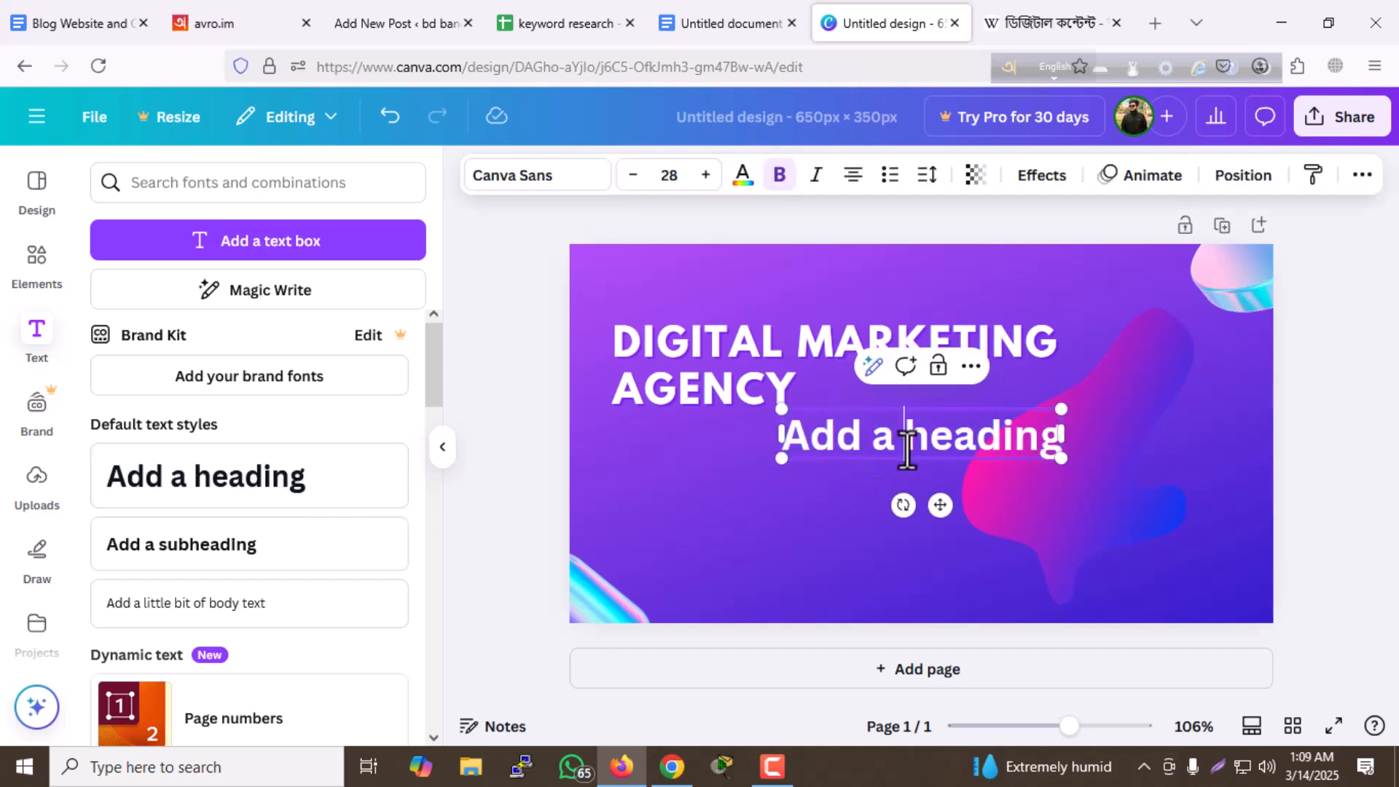
{"action": "key", "text": "ctrl+v"}
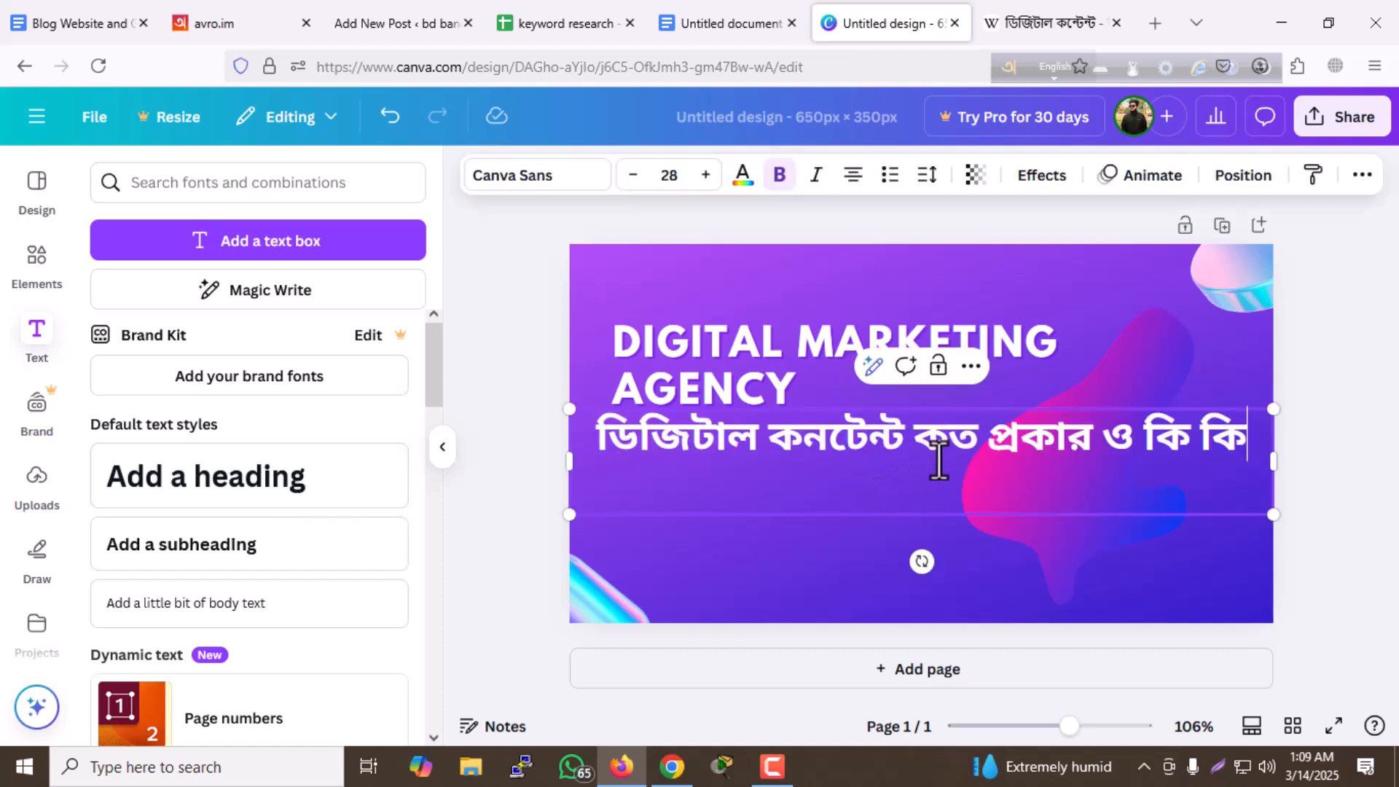
{"action": "left_click", "coordinate": [1011, 343]}
{"action": "key", "text": "Delete"}
- Search the fonts for "bangla" and set the whole Bangla heading in Anek Bangla
{"action": "left_click", "coordinate": [988, 446]}
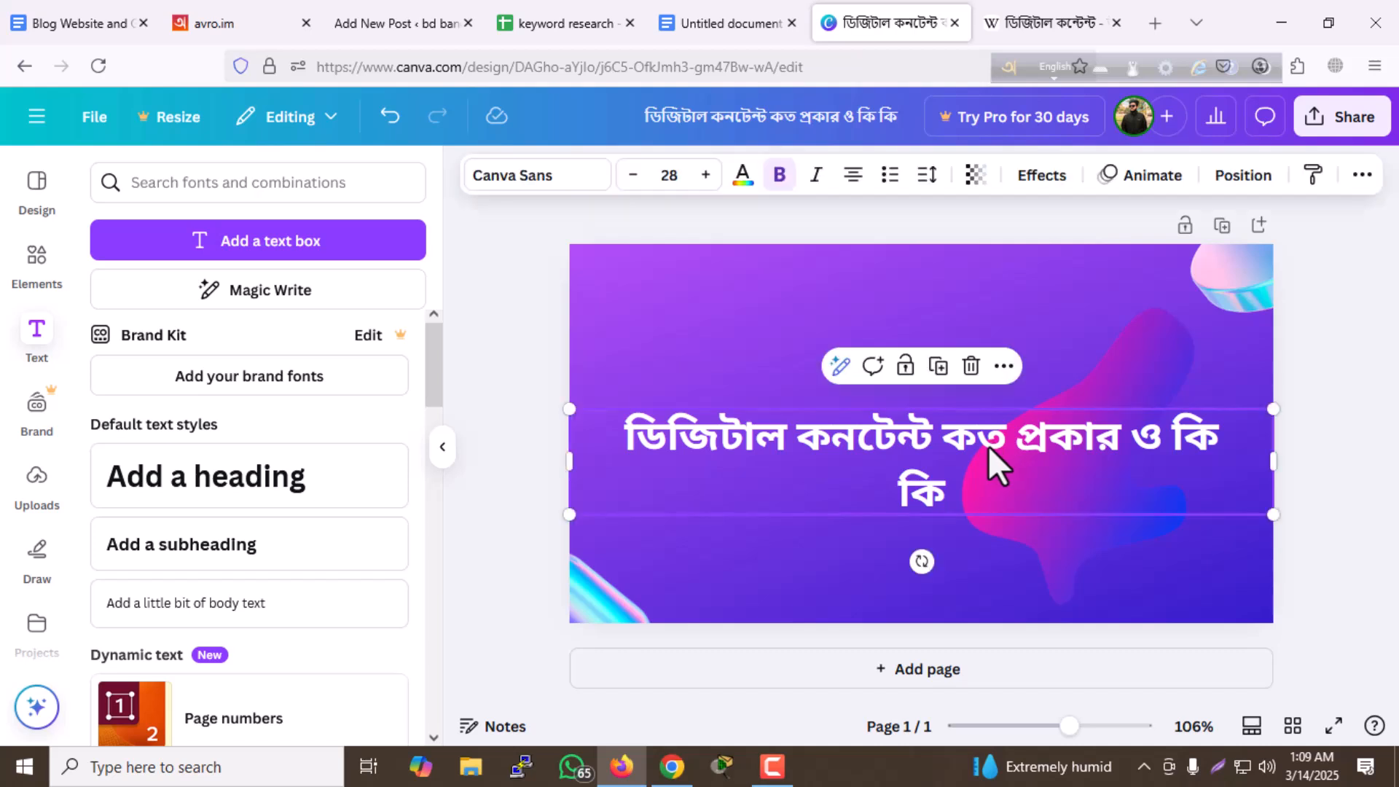
{"action": "double_click", "coordinate": [988, 446]}
{"action": "key", "text": "ctrl+a"}
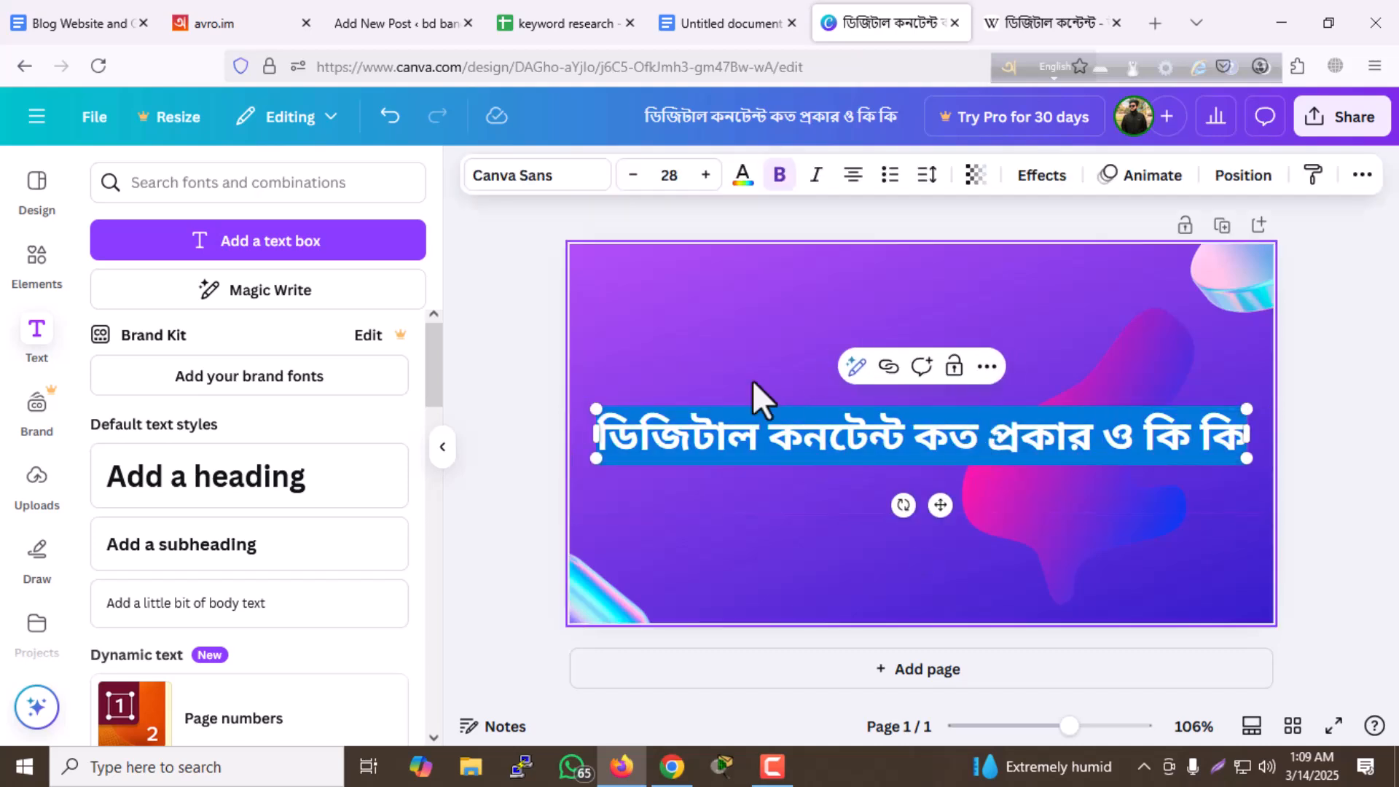
{"action": "left_click", "coordinate": [518, 182]}
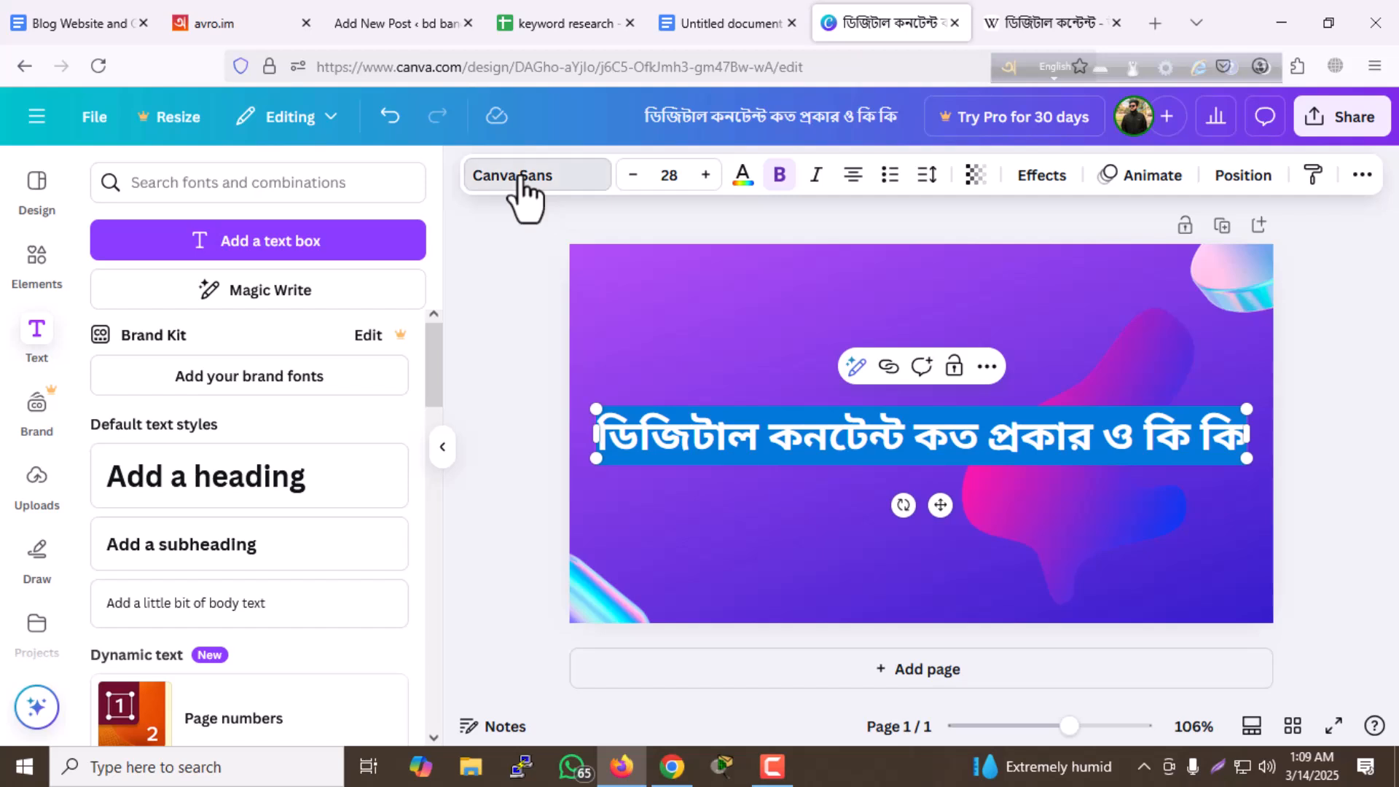
{"action": "left_click", "coordinate": [214, 278]}
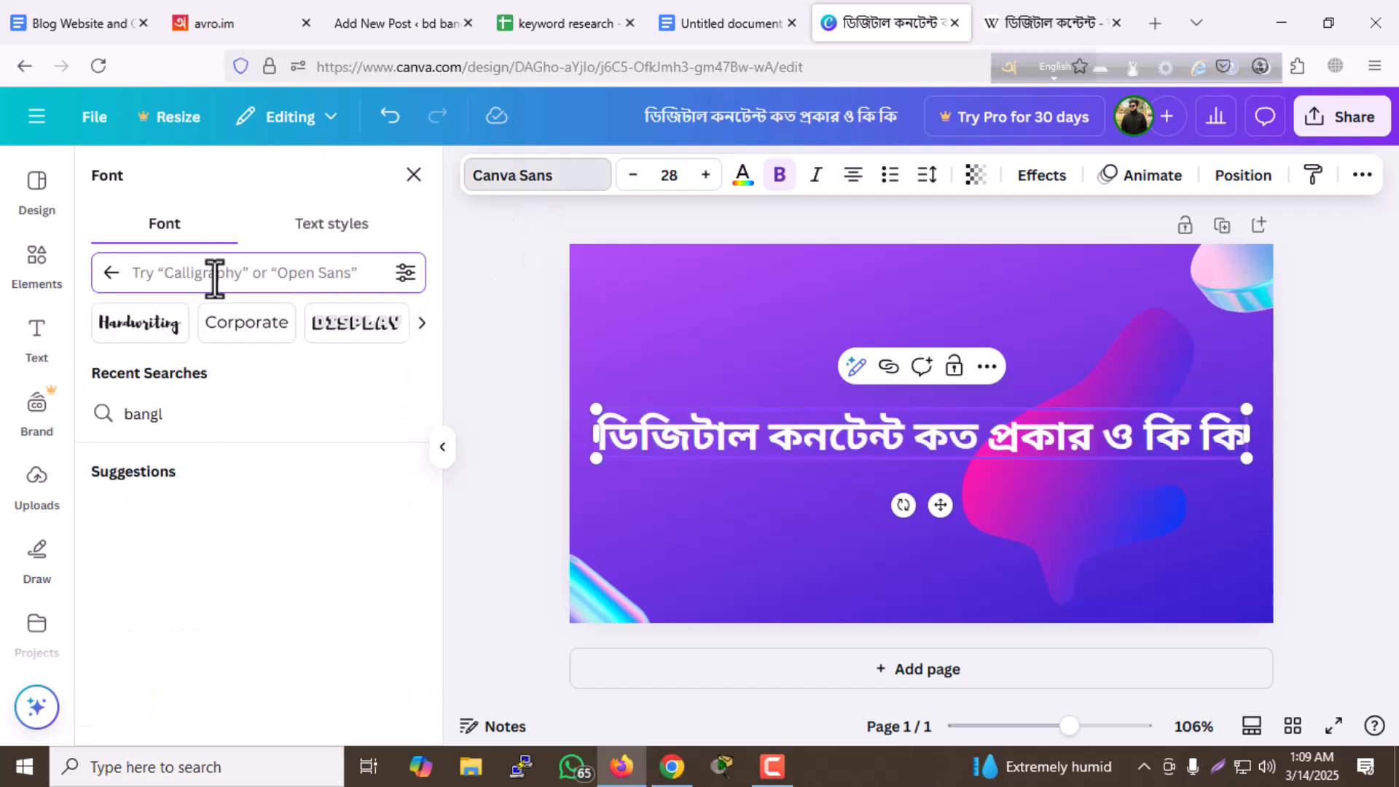
{"action": "type", "text": "bang"}
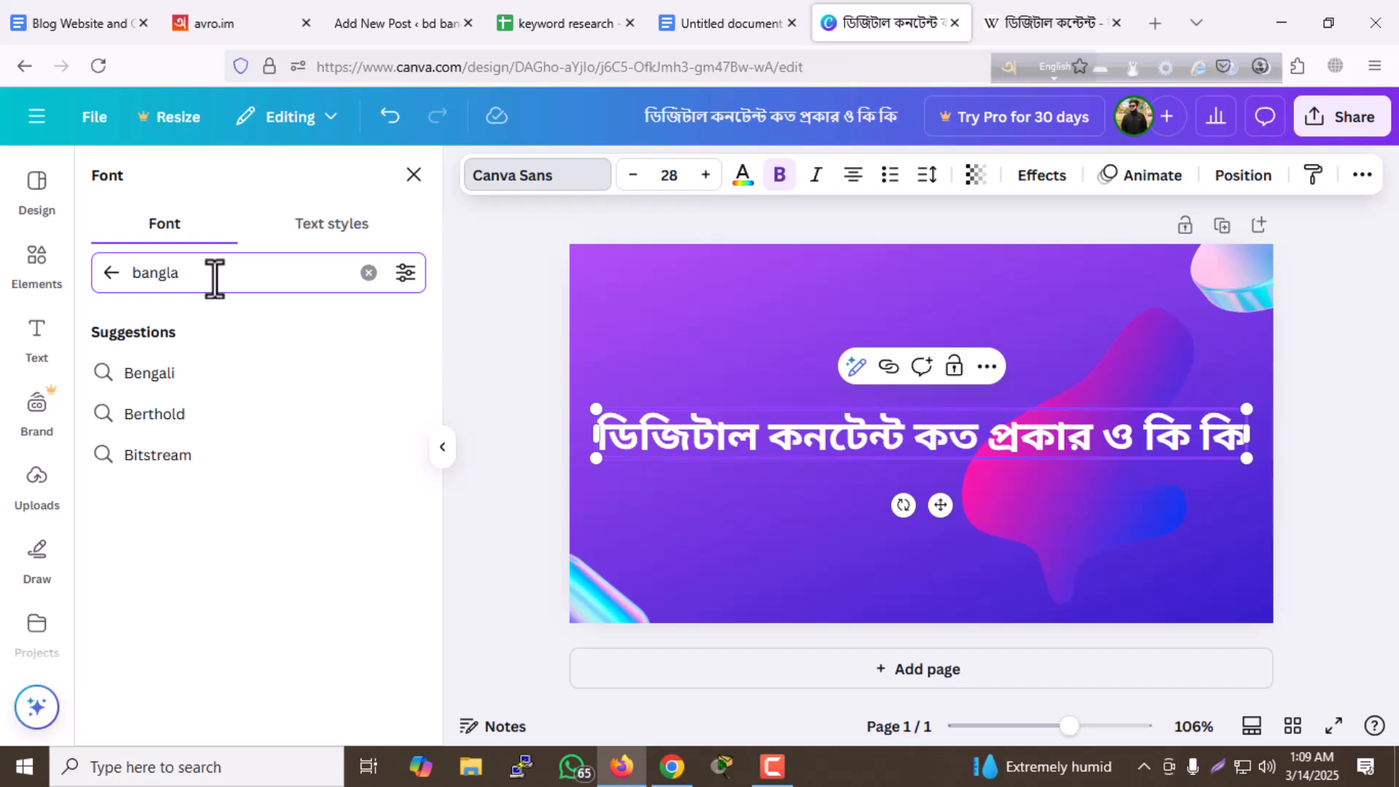
{"action": "type", "text": "la"}
{"action": "key", "text": "Return"}
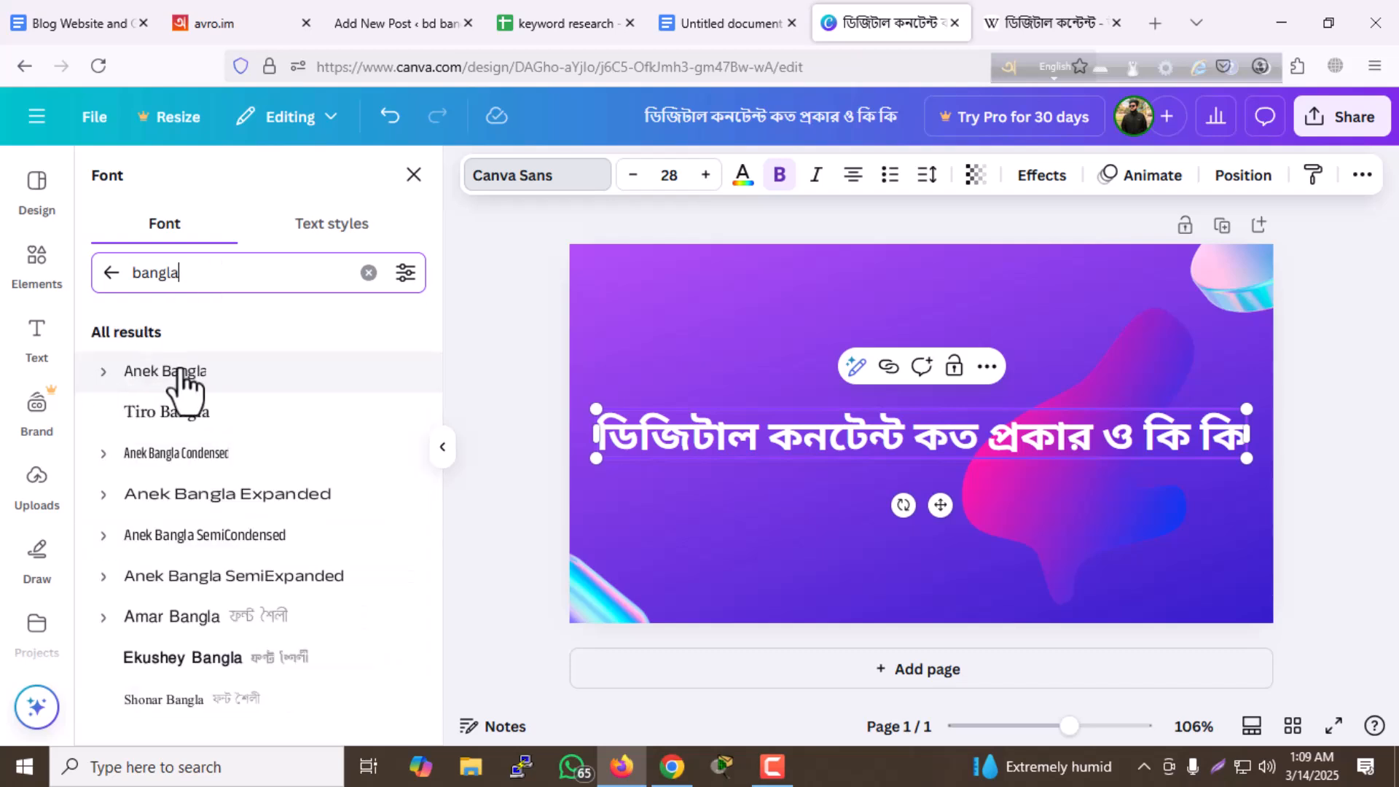
{"action": "left_click", "coordinate": [208, 384]}
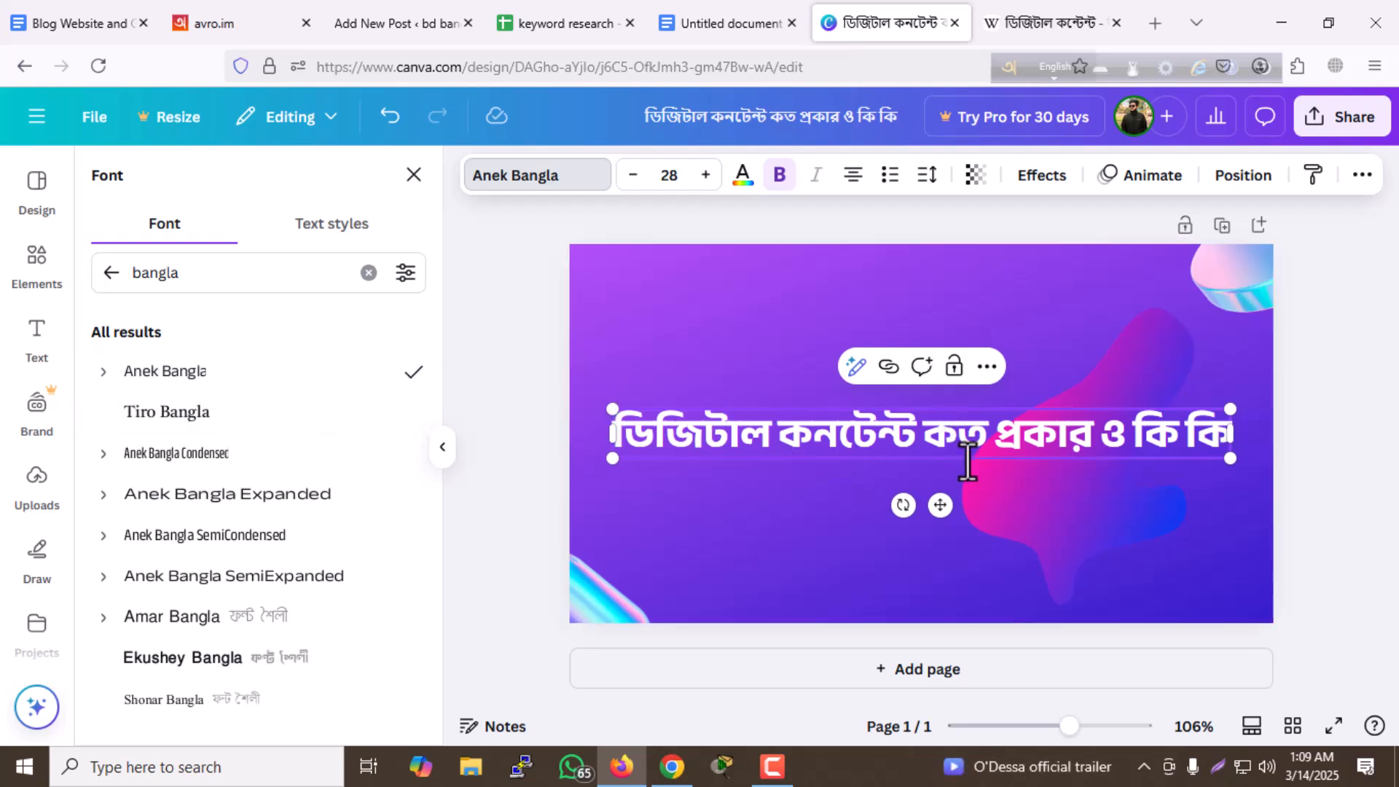
{"action": "left_click", "coordinate": [1024, 526]}
- Move the heading into the upper half of the design and push the pink and blue shape mostly off its lower-right corner
{"action": "left_click_drag", "start_coordinate": [933, 434], "coordinate": [932, 343]}
{"action": "left_click_drag", "start_coordinate": [1110, 477], "coordinate": [1202, 539]}
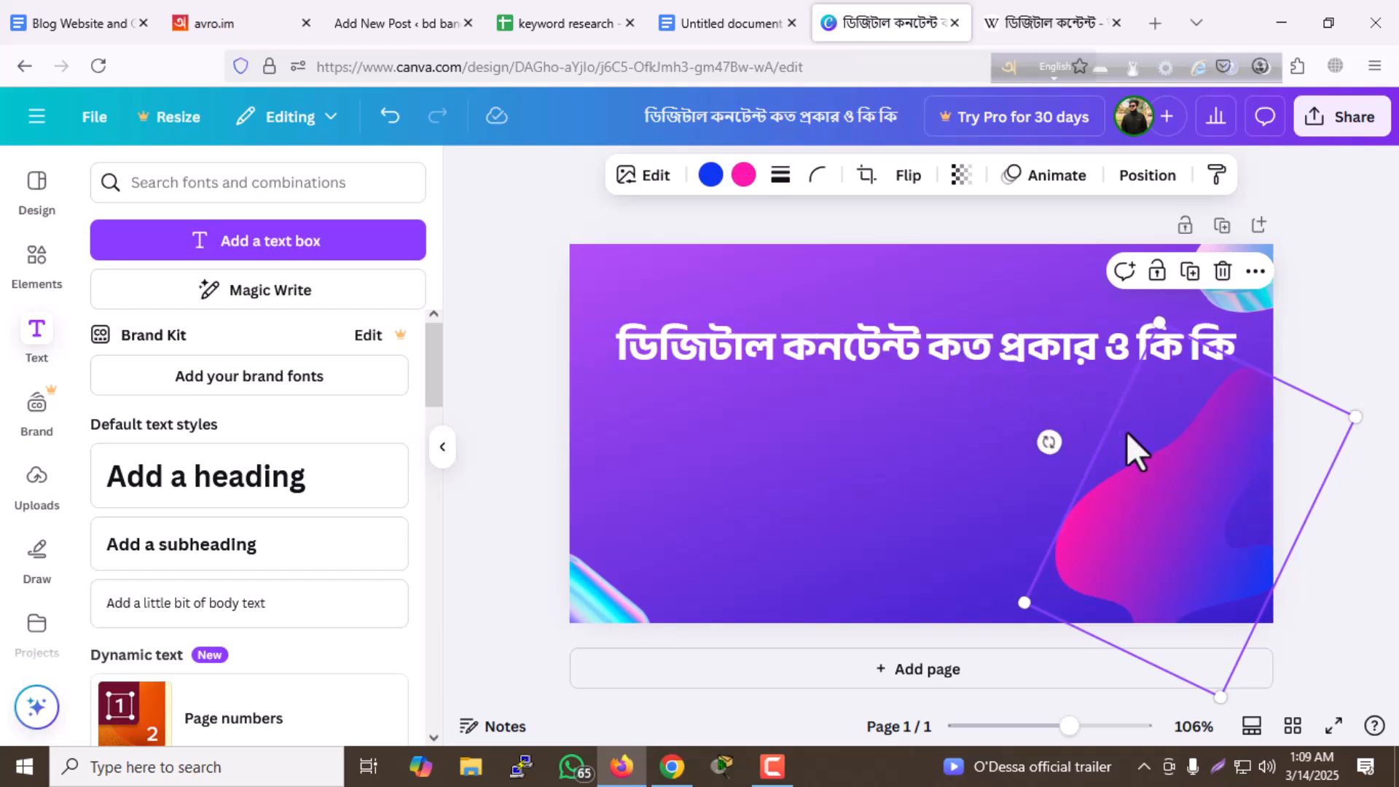
{"action": "left_click_drag", "start_coordinate": [1152, 456], "coordinate": [1239, 583]}
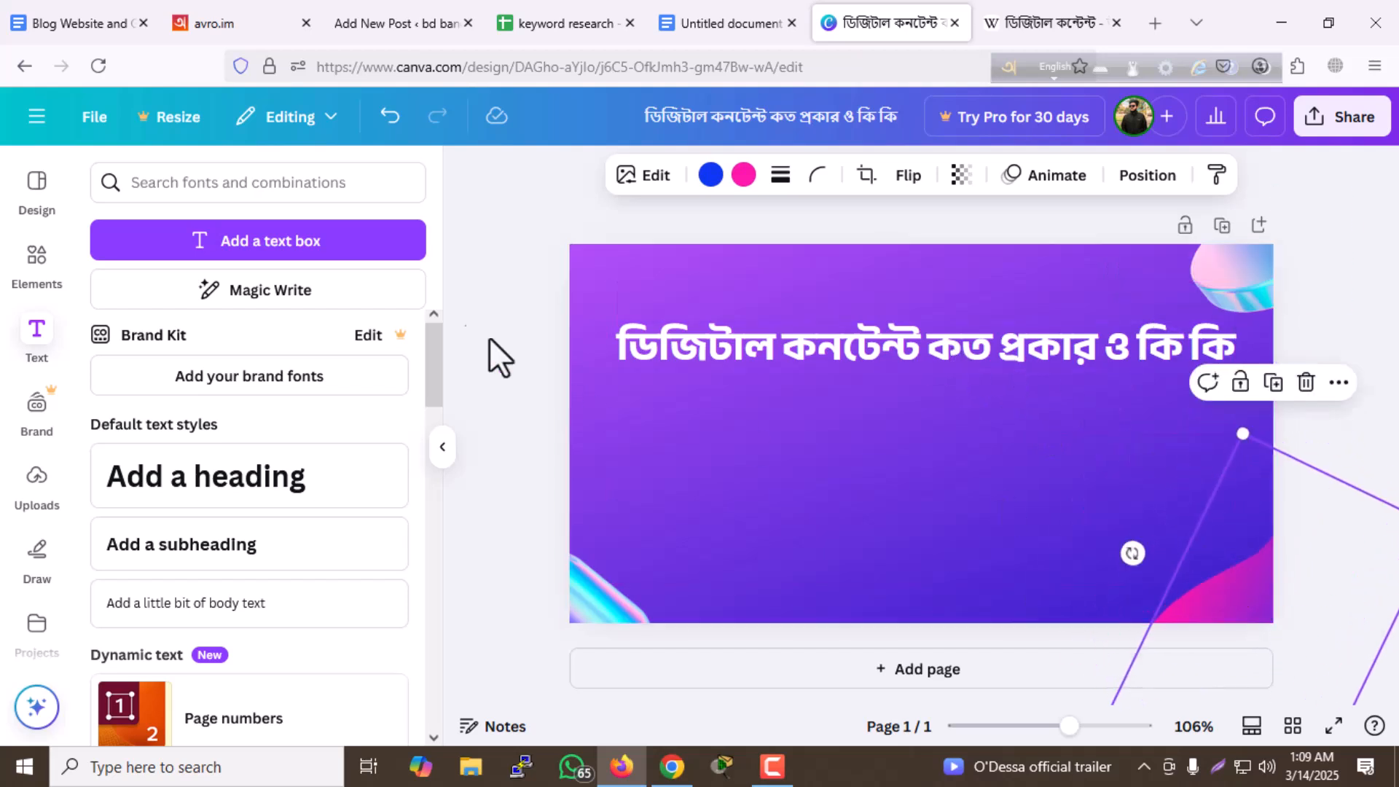
{"action": "left_click", "coordinate": [509, 271]}
{"action": "mouse_move", "coordinate": [792, 375]}
{"action": "left_mouse_down"}
{"action": "mouse_move", "coordinate": [801, 386]}
{"action": "mouse_move", "coordinate": [799, 372]}
{"action": "left_mouse_up"}
{"action": "left_click", "coordinate": [532, 278]}
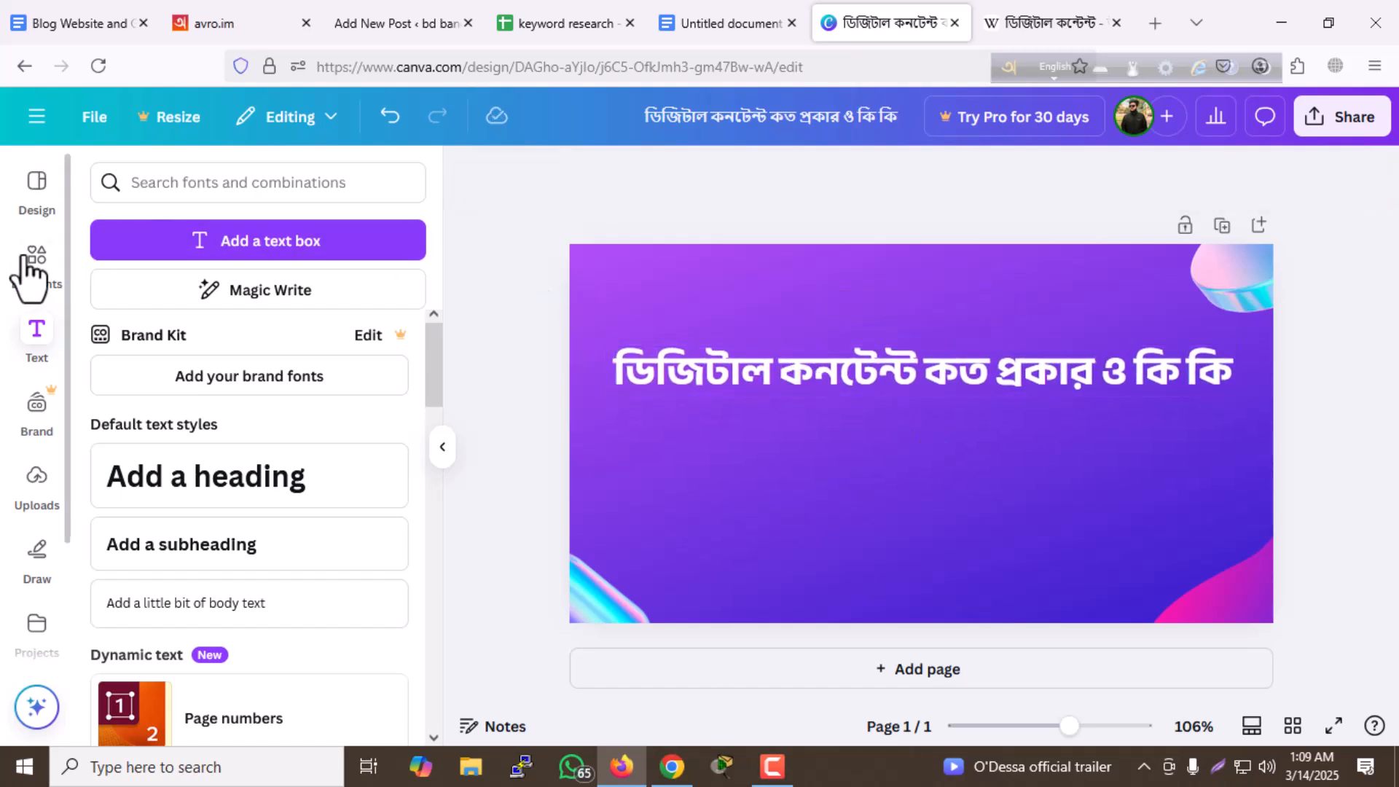
- Search the design elements for "content"
{"action": "left_click", "coordinate": [36, 266]}
{"action": "left_click", "coordinate": [219, 183]}
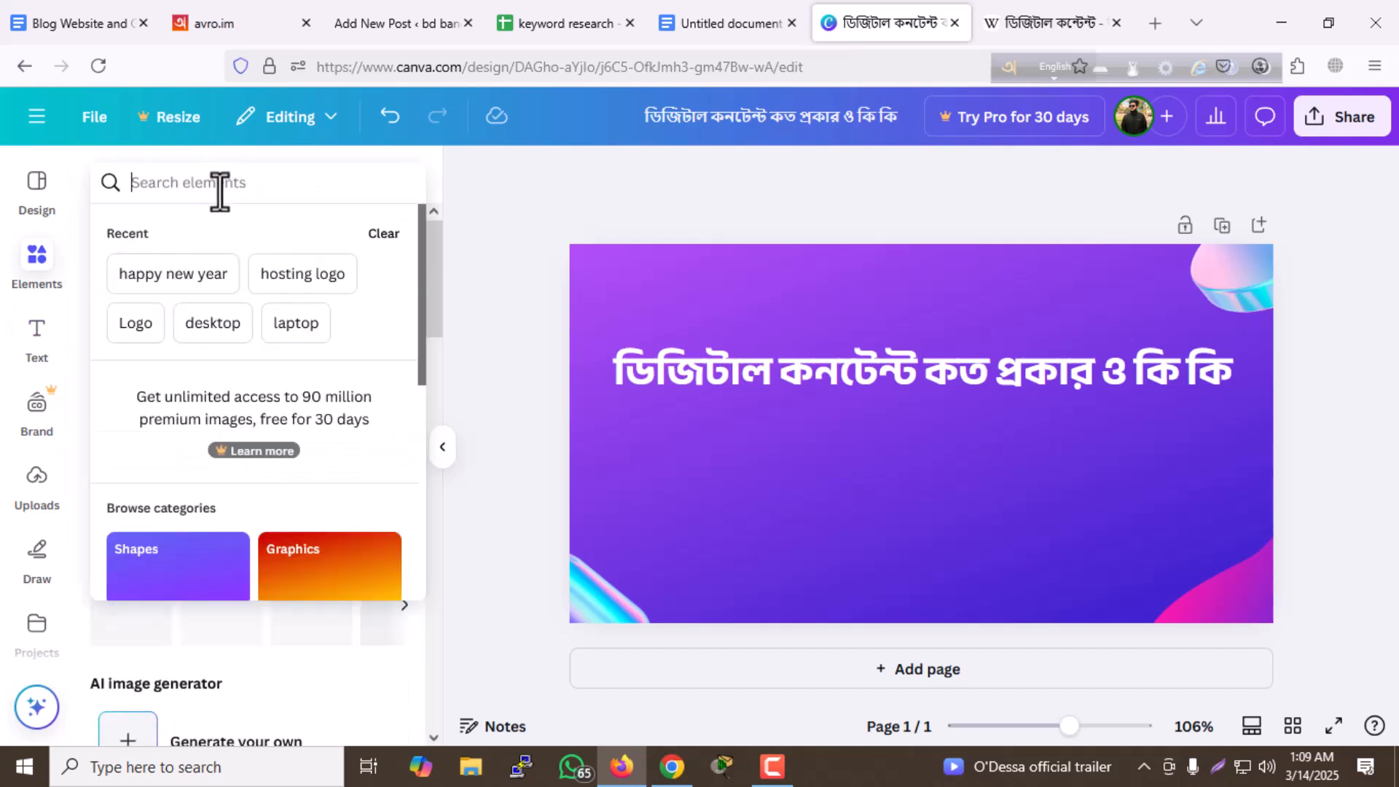
{"action": "type", "text": "content"}
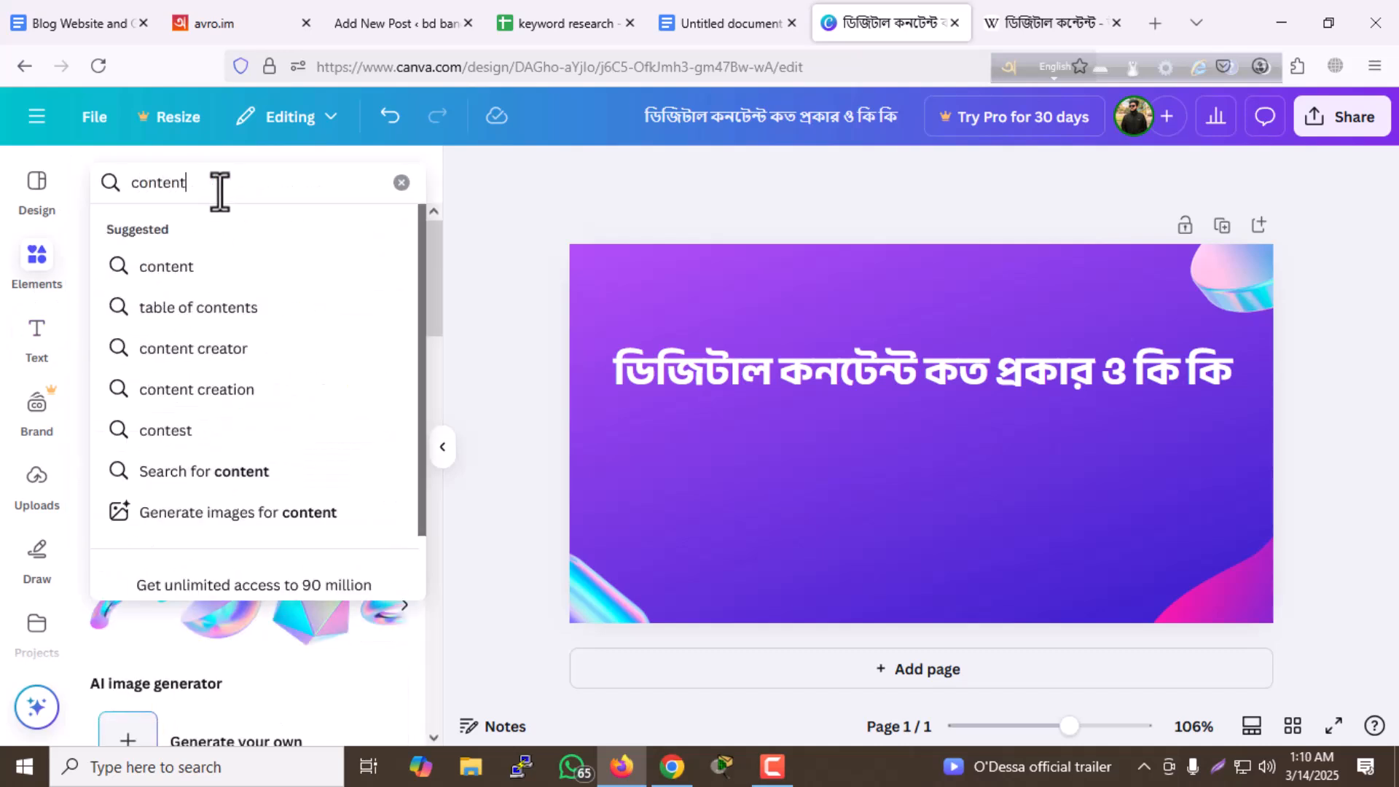
{"action": "key", "text": "Return"}
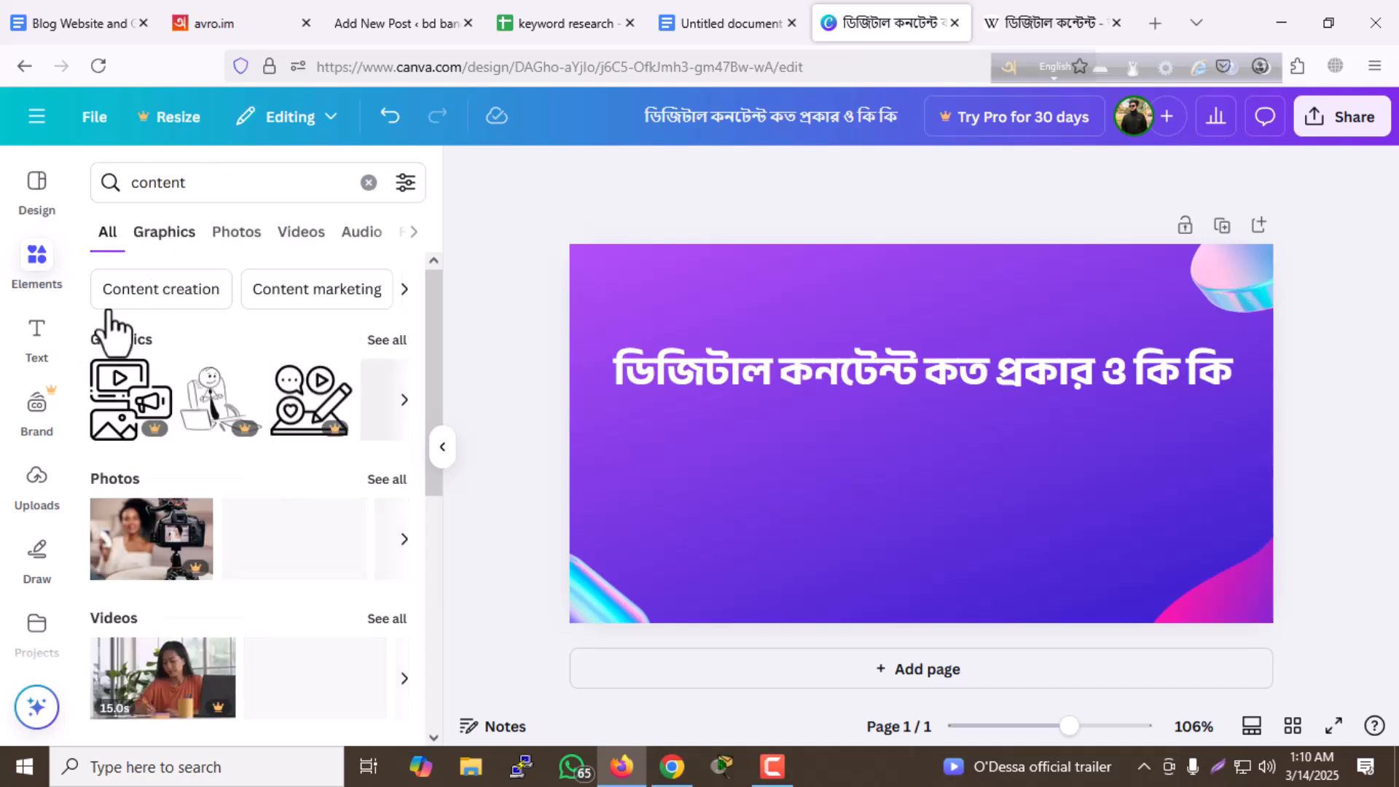
- Browse the content graphics and add the teal browser window with music, picture and video tiles to the design
{"action": "scroll", "coordinate": [182, 321], "scroll_direction": "down", "scroll_amount": 3}
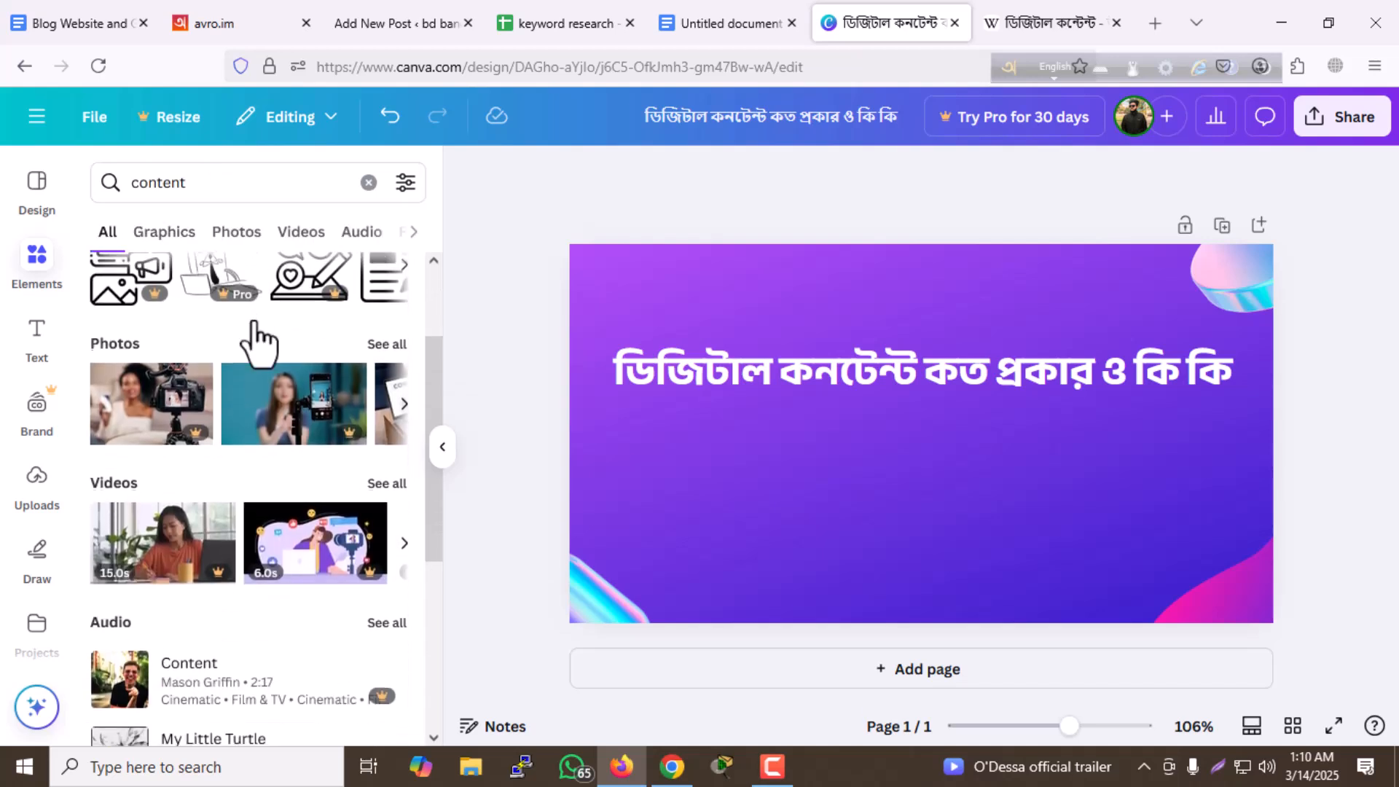
{"action": "scroll", "coordinate": [323, 408], "scroll_direction": "up", "scroll_amount": 3}
{"action": "left_click", "coordinate": [402, 400]}
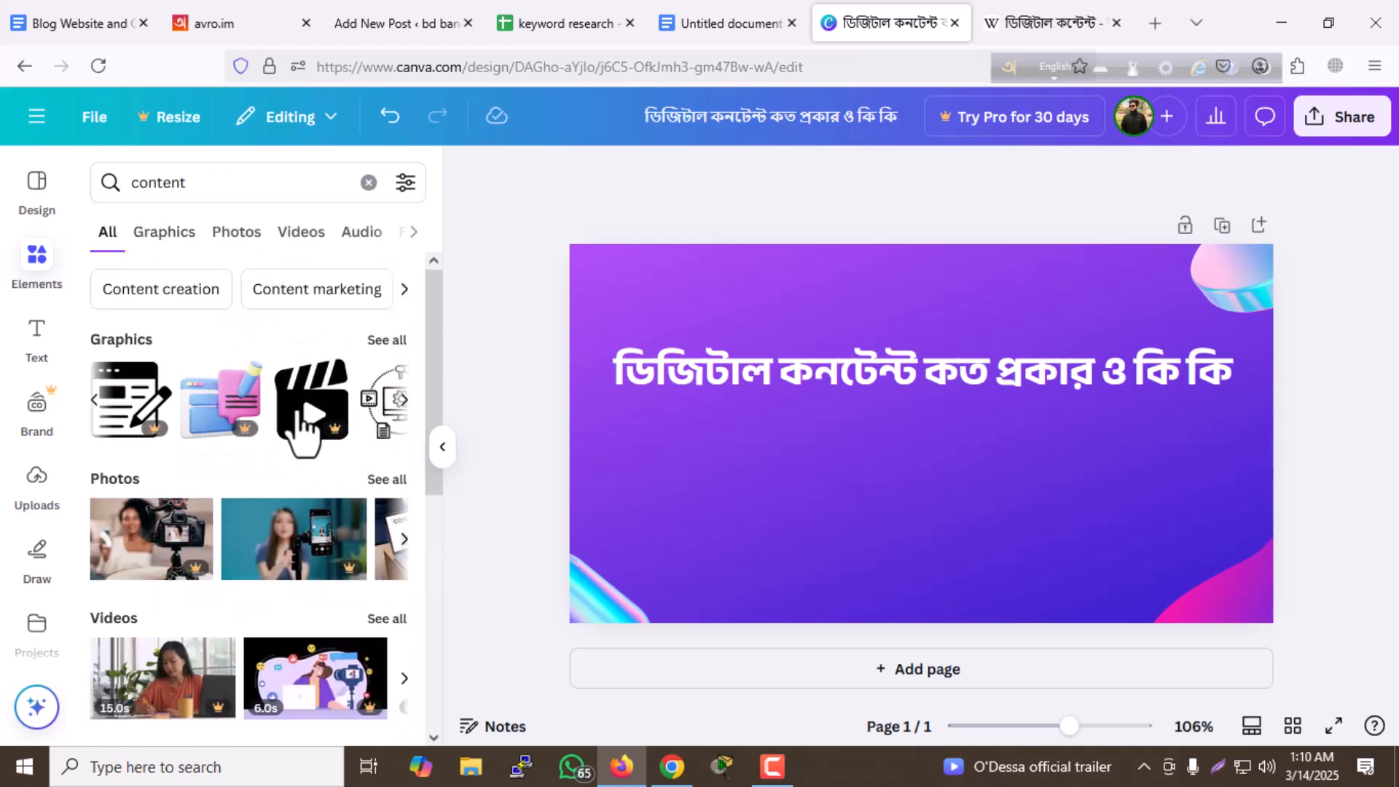
{"action": "left_click", "coordinate": [403, 401]}
{"action": "left_click", "coordinate": [403, 400]}
{"action": "left_click", "coordinate": [403, 400]}
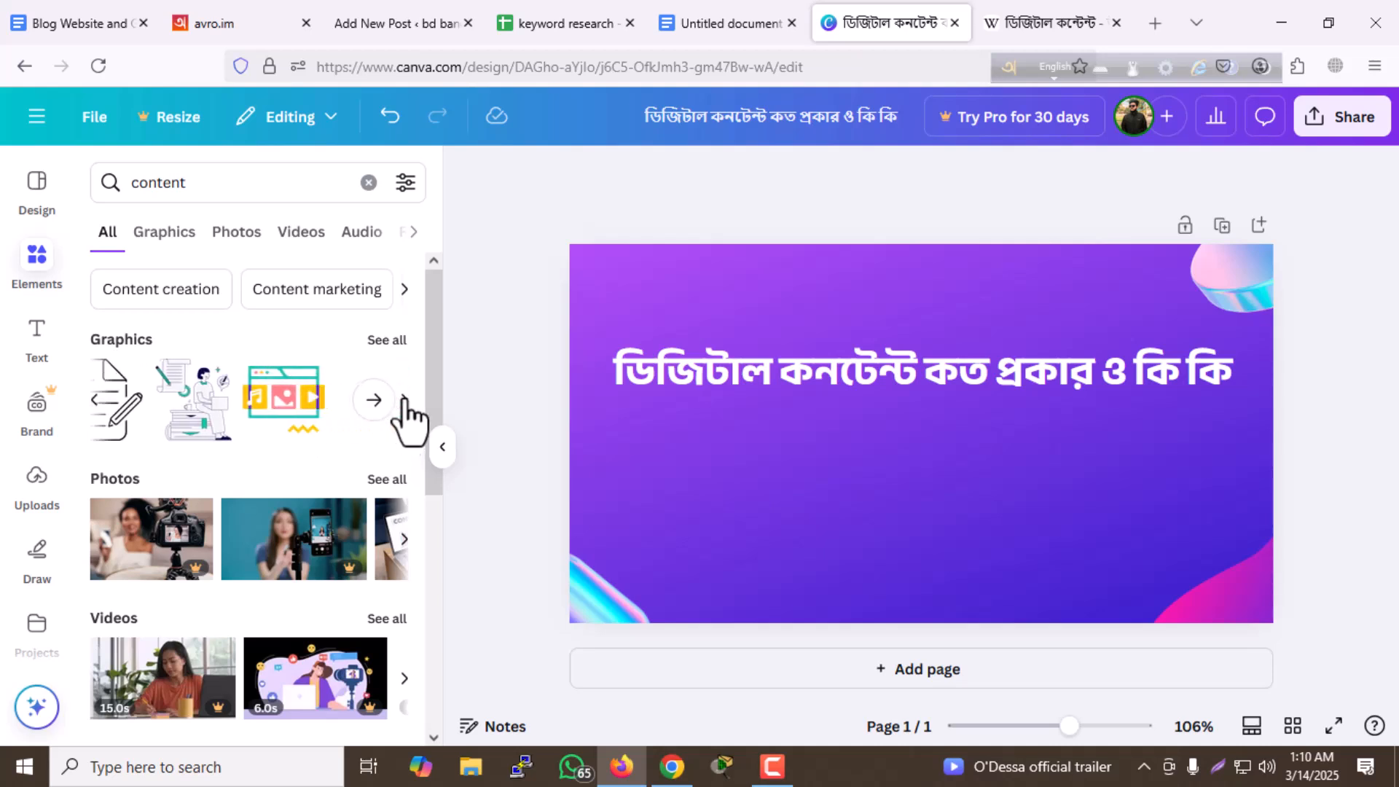
{"action": "left_click", "coordinate": [294, 401]}
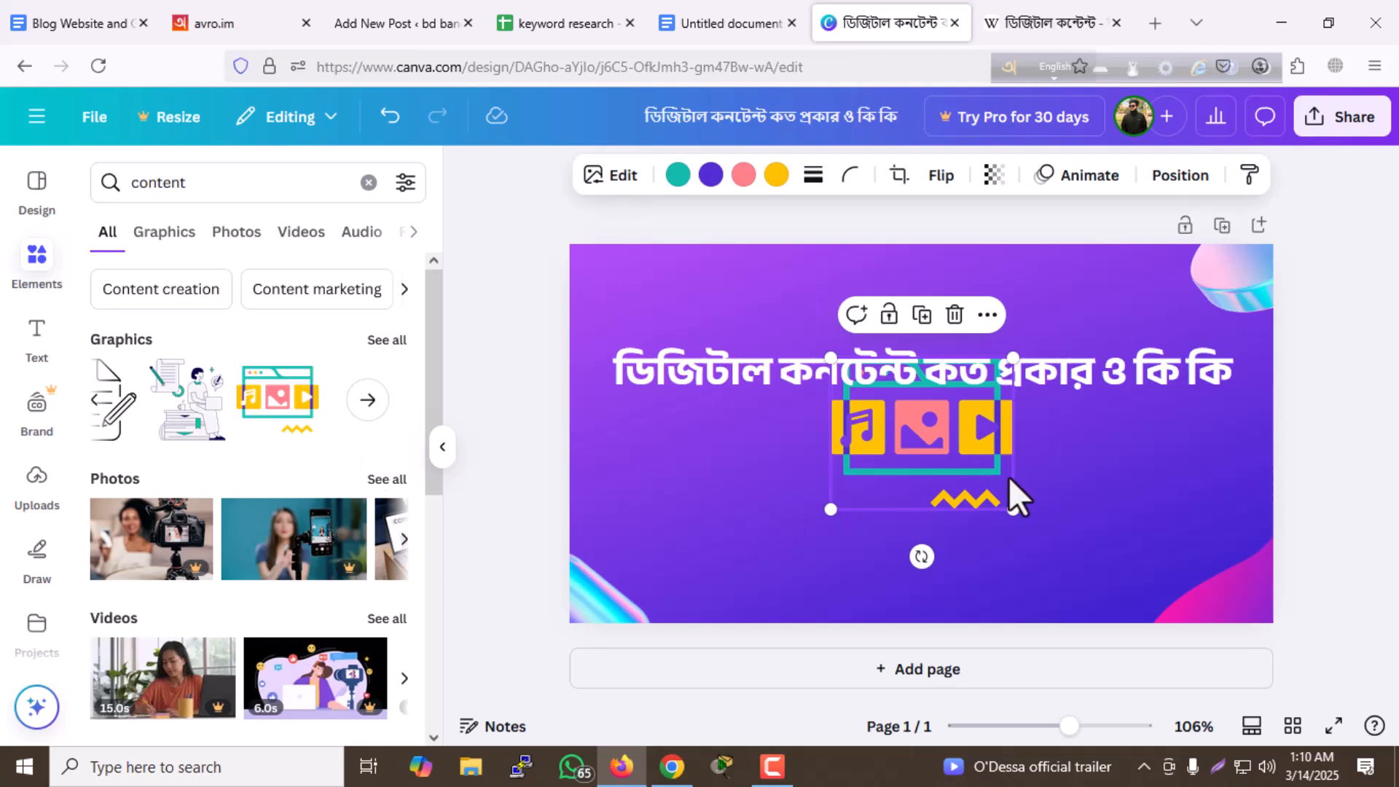
- Place the browser window graphic centred below the heading, enlarge it slightly, and shift the heading up a little
{"action": "left_click_drag", "start_coordinate": [930, 483], "coordinate": [914, 563]}
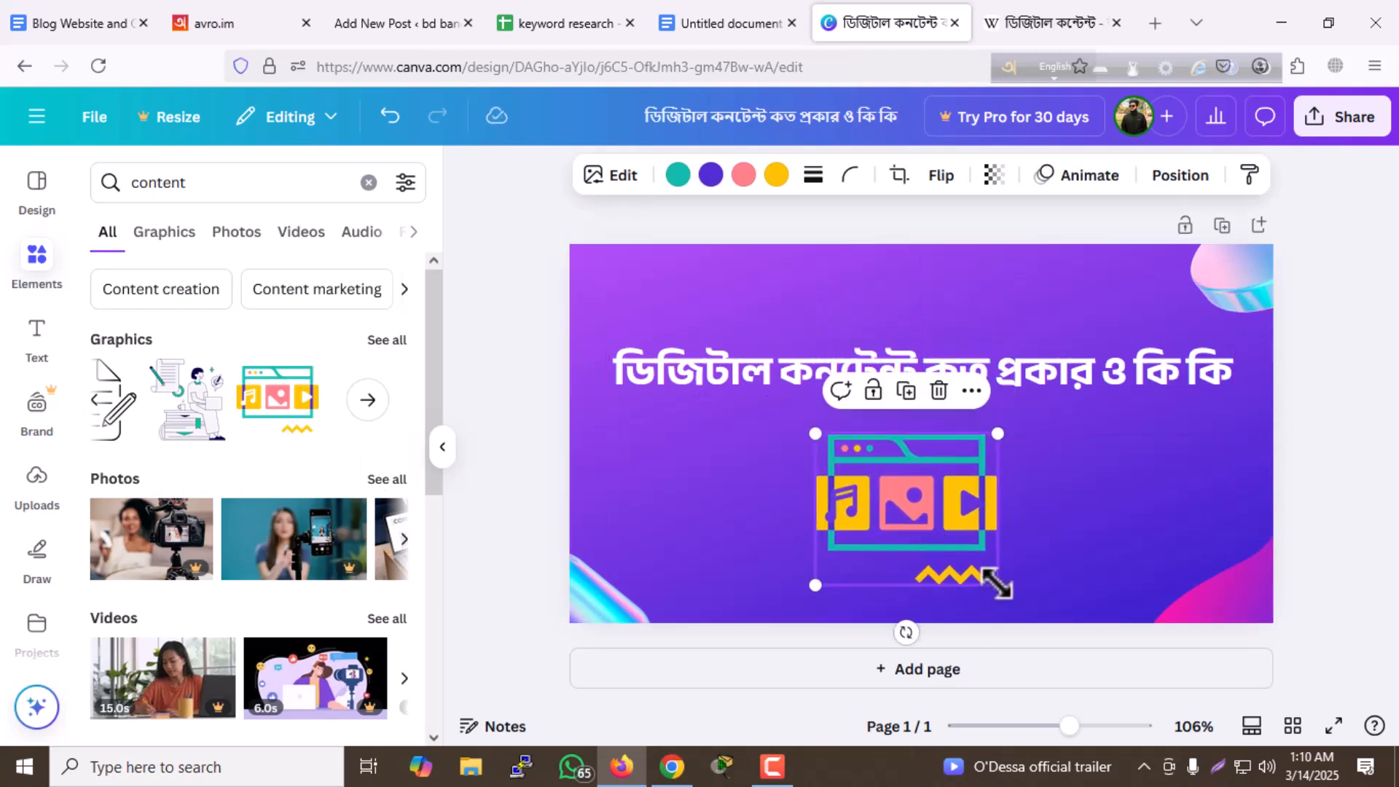
{"action": "left_click_drag", "start_coordinate": [997, 582], "coordinate": [1022, 593]}
{"action": "left_click", "coordinate": [635, 399]}
{"action": "left_click_drag", "start_coordinate": [912, 515], "coordinate": [905, 504]}
{"action": "left_click", "coordinate": [588, 356]}
{"action": "left_click_drag", "start_coordinate": [713, 375], "coordinate": [712, 362]}
{"action": "left_click", "coordinate": [494, 308]}
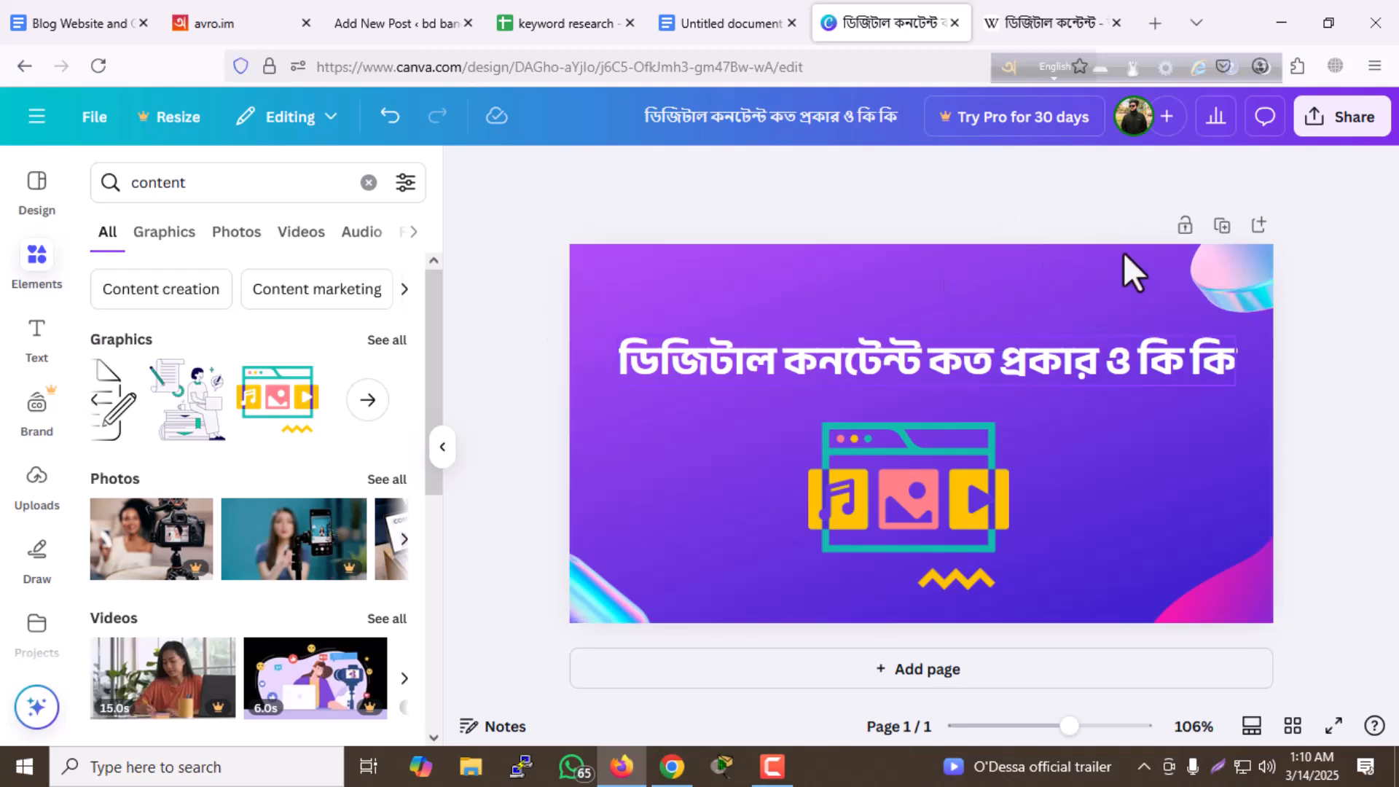
- Download the finished design as a 650 × 350 px PNG and close the download notice
{"action": "left_click", "coordinate": [1345, 137]}
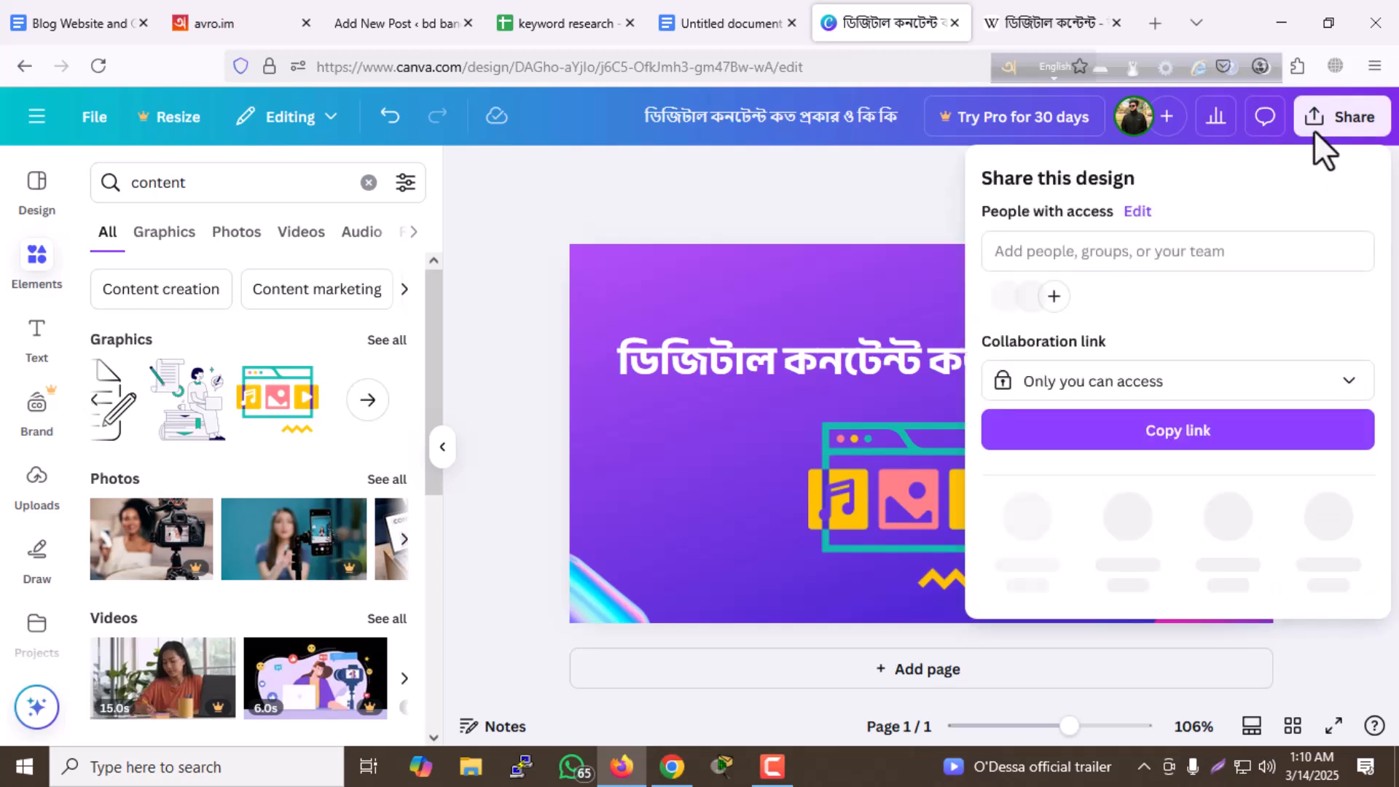
{"action": "left_click", "coordinate": [1041, 540]}
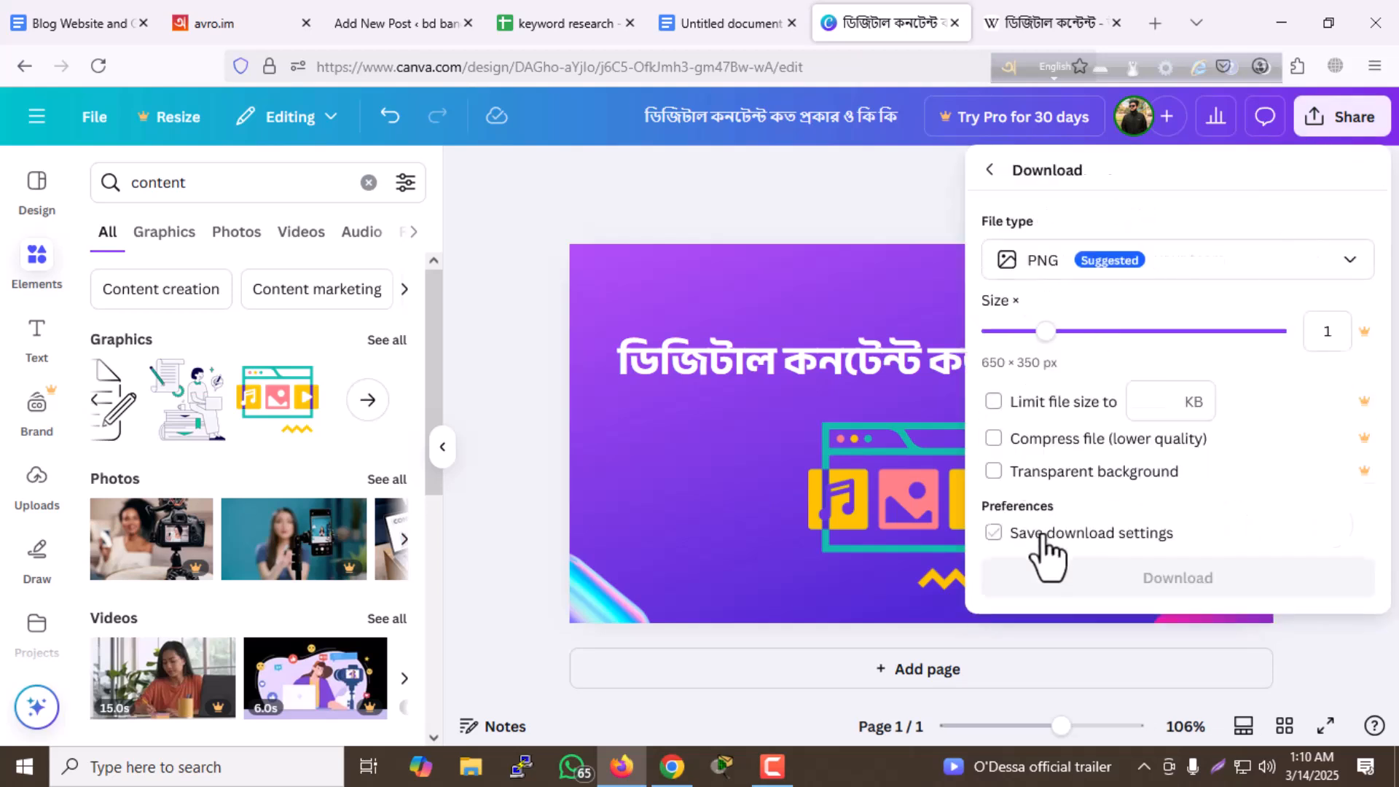
{"action": "left_click", "coordinate": [1104, 583]}
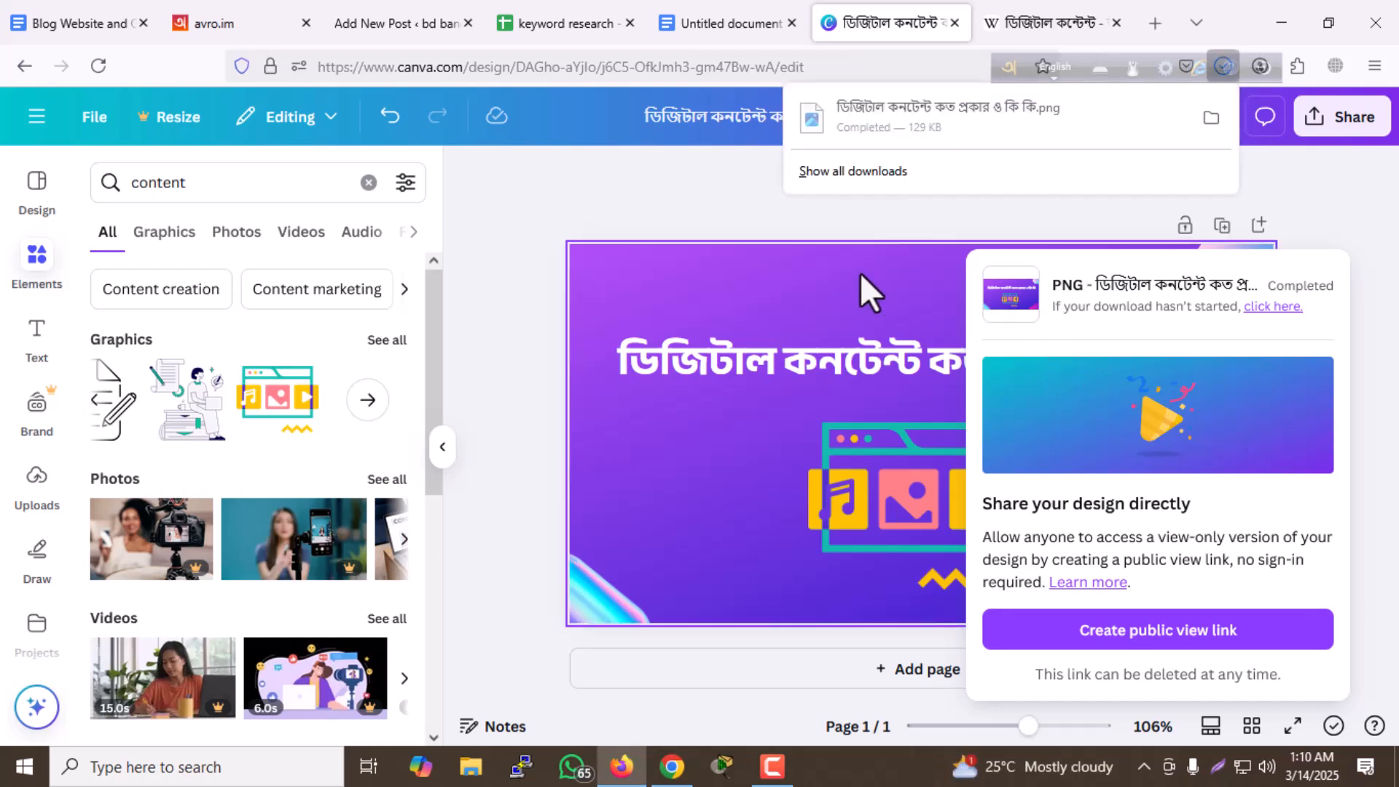
{"action": "left_click", "coordinate": [657, 173]}
{"action": "left_click", "coordinate": [658, 173]}
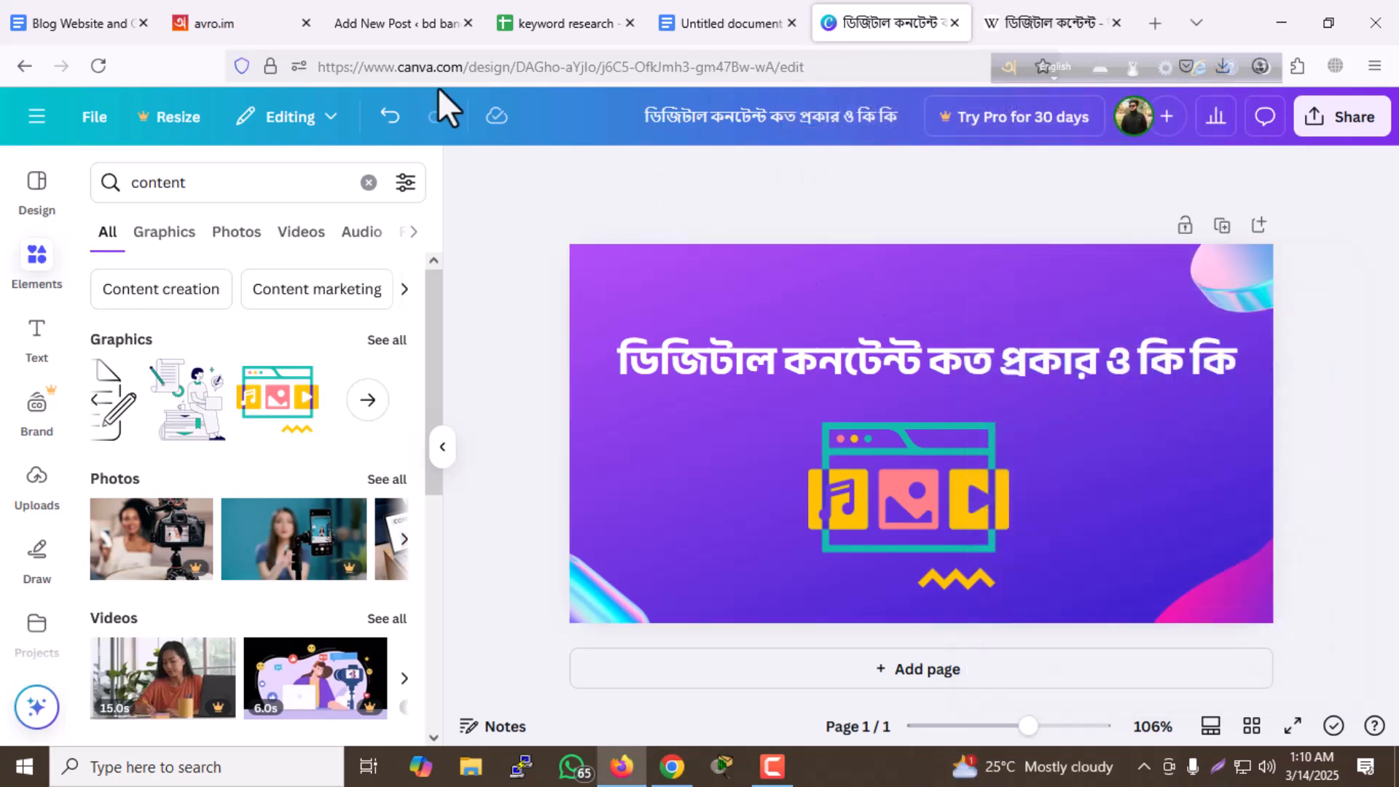
- Return to the WordPress post and assign it to the Tech category
{"action": "left_click", "coordinate": [370, 19]}
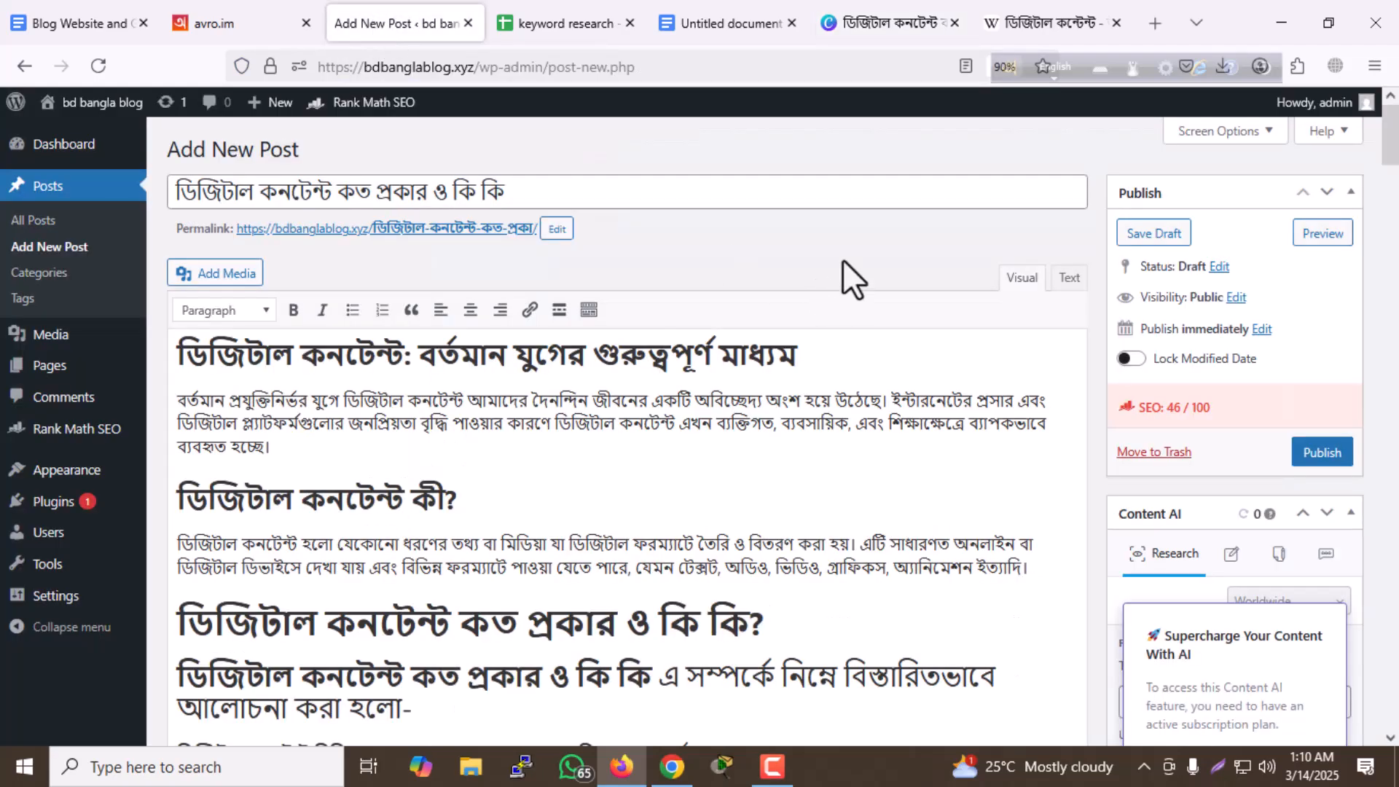
{"action": "scroll", "coordinate": [845, 268], "scroll_direction": "down", "scroll_amount": 5}
{"action": "scroll", "coordinate": [898, 269], "scroll_direction": "down", "scroll_amount": 15}
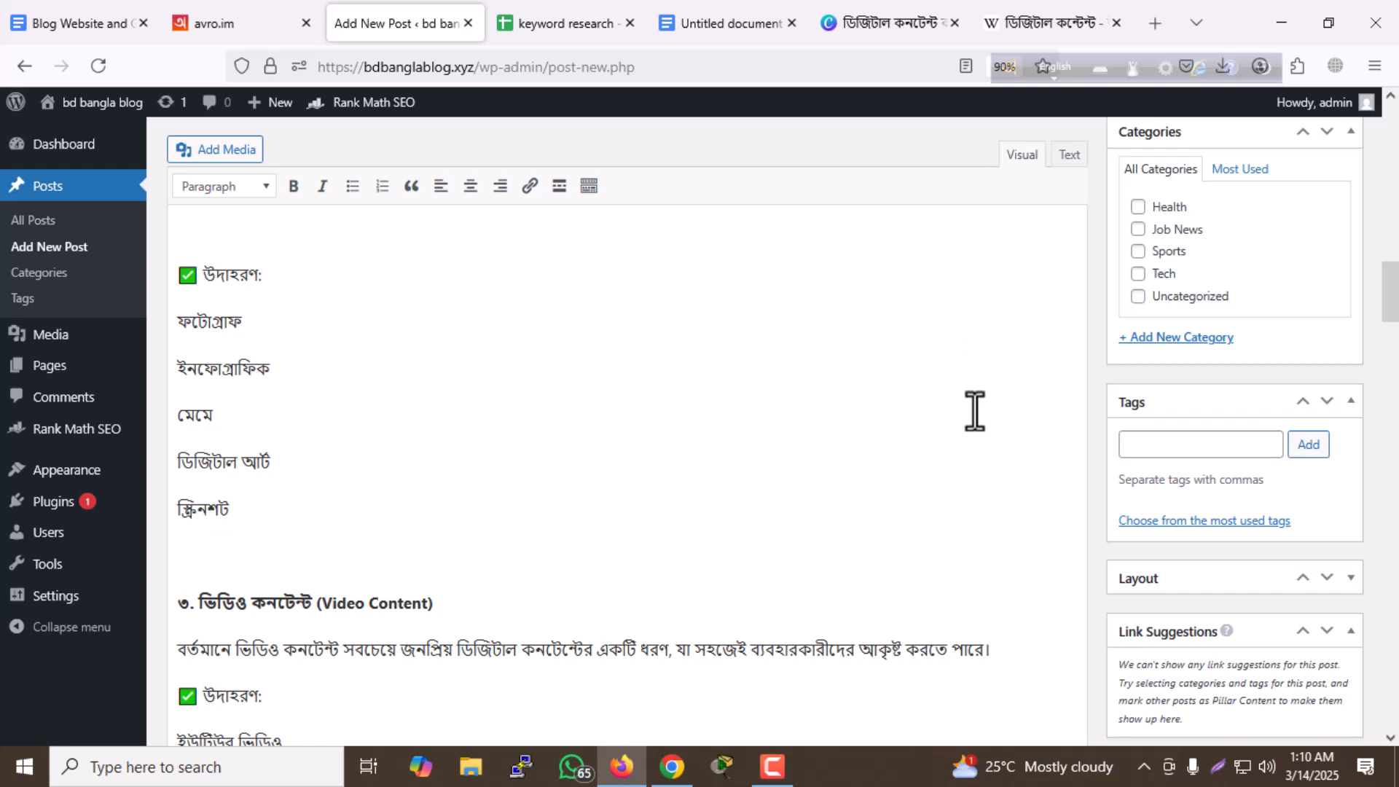
{"action": "scroll", "coordinate": [974, 411], "scroll_direction": "up", "scroll_amount": 2}
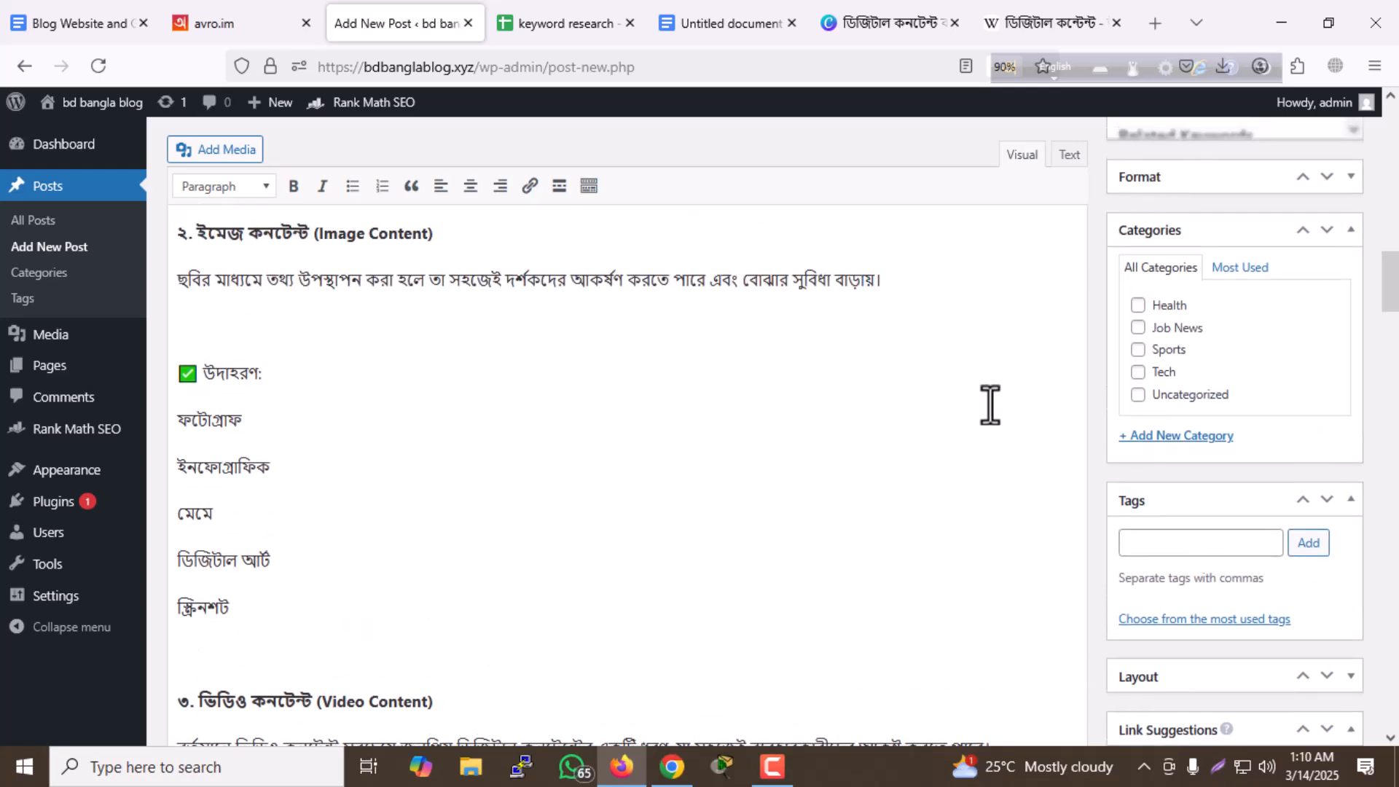
{"action": "left_click", "coordinate": [1137, 371]}
- Upload ডিজিটাল কনটেন্ট কত প্রকার ও কি কি.png from Downloads and set it as the post's featured image
{"action": "scroll", "coordinate": [1058, 386], "scroll_direction": "down", "scroll_amount": 5}
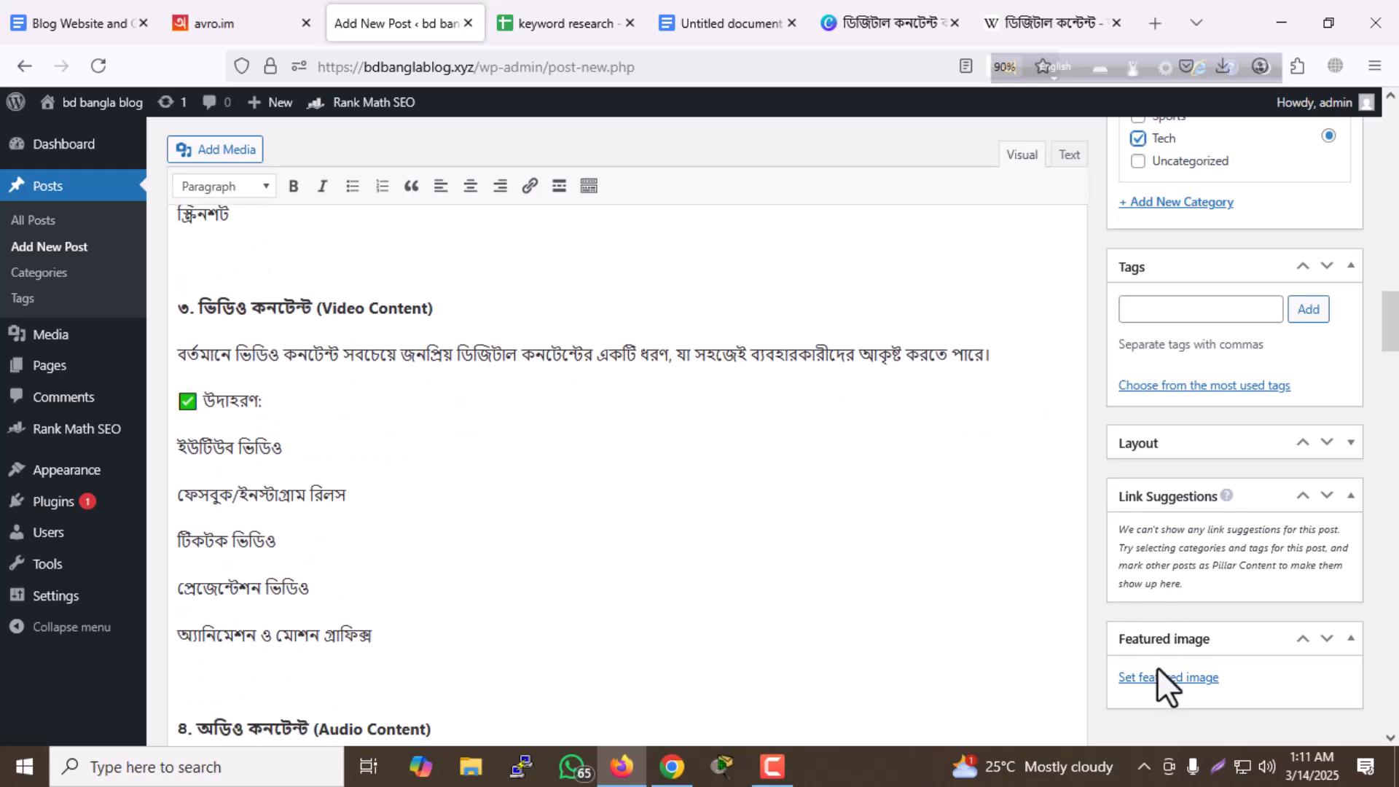
{"action": "left_click", "coordinate": [1171, 681]}
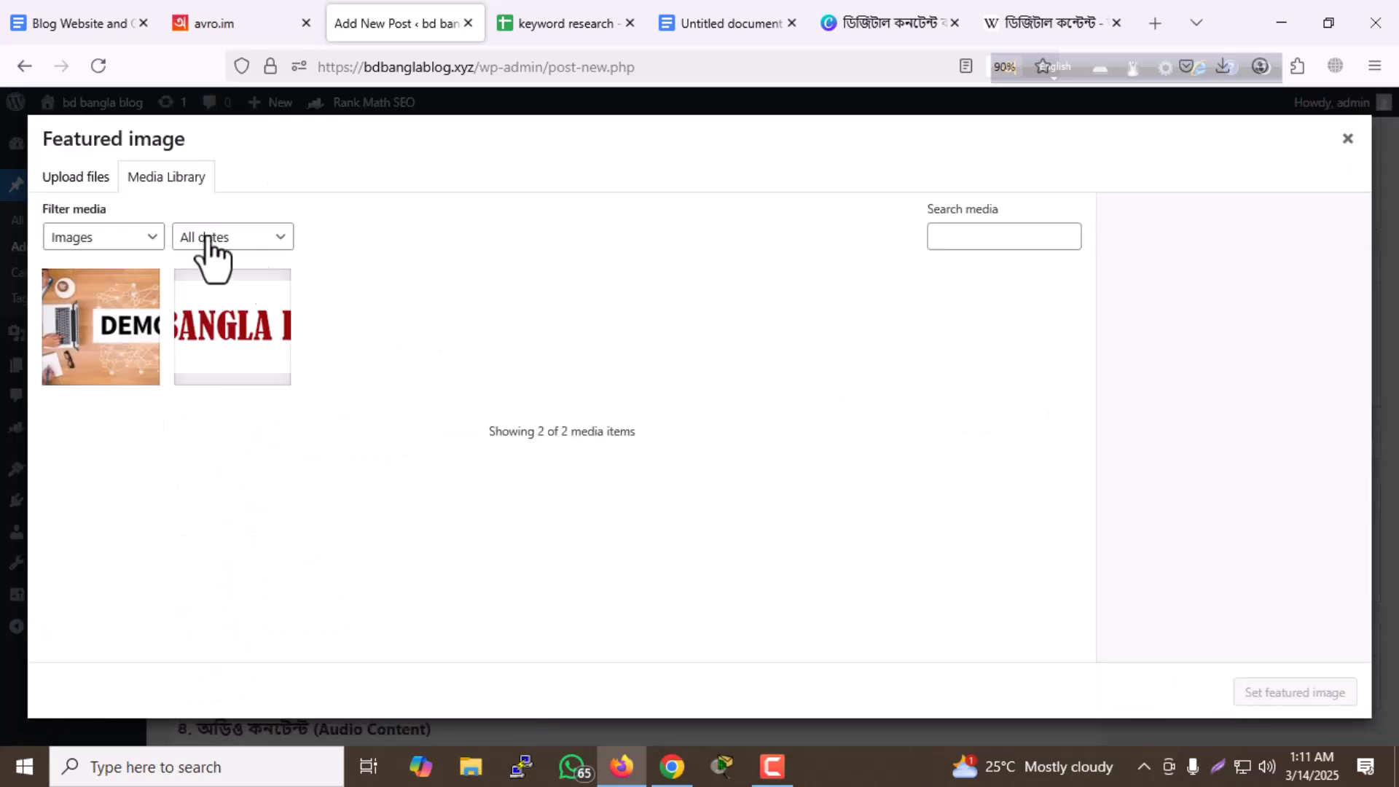
{"action": "left_click", "coordinate": [76, 177]}
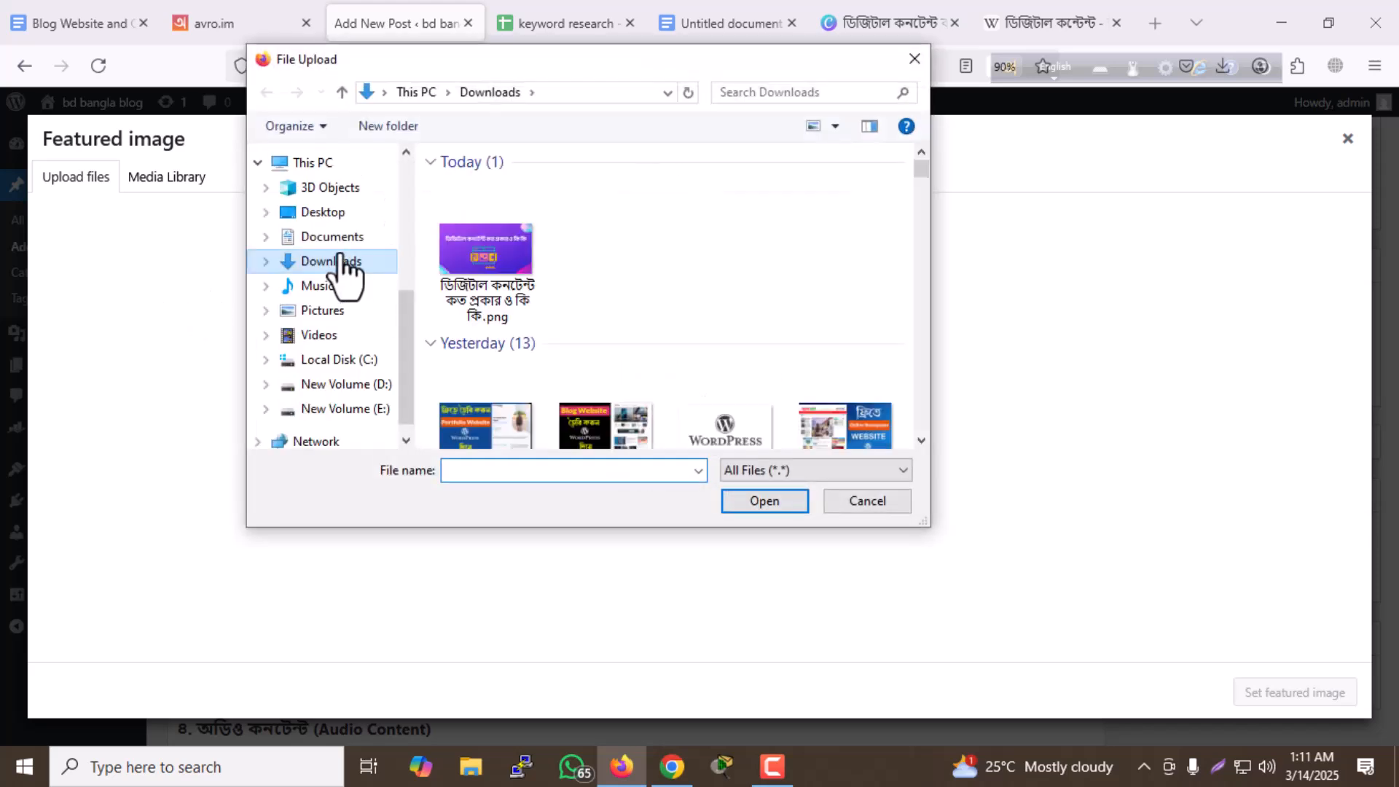
{"action": "left_click", "coordinate": [484, 279]}
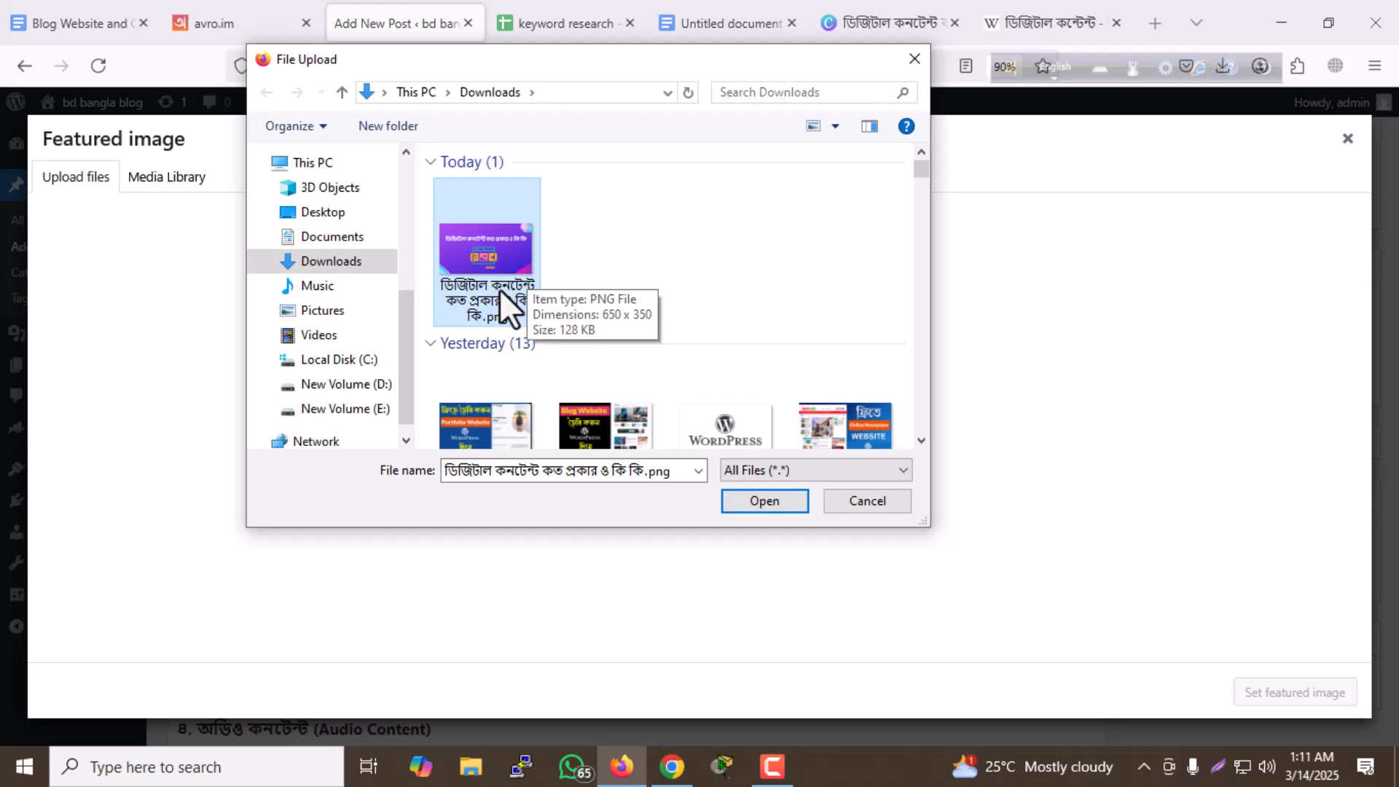
{"action": "left_click", "coordinate": [756, 500]}
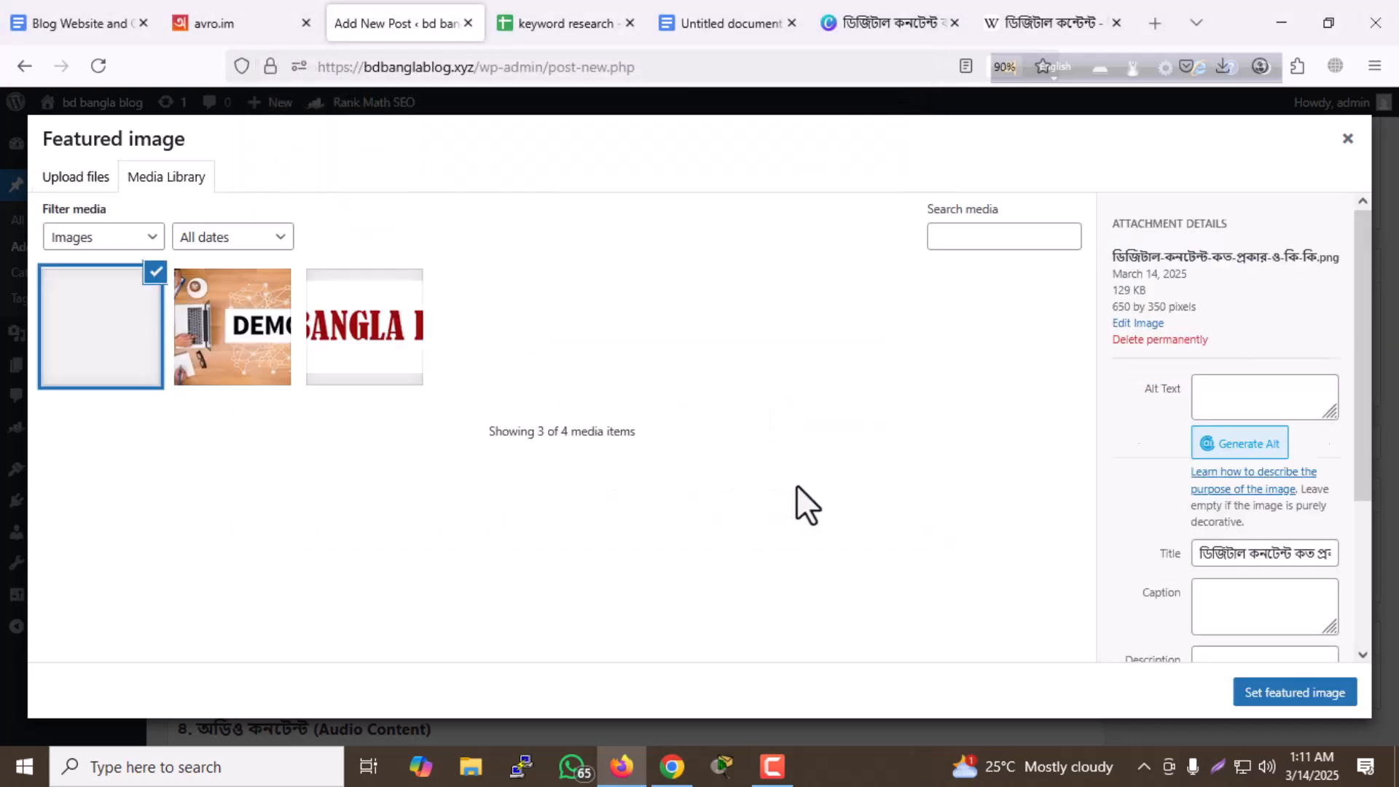
{"action": "left_click", "coordinate": [1322, 692]}
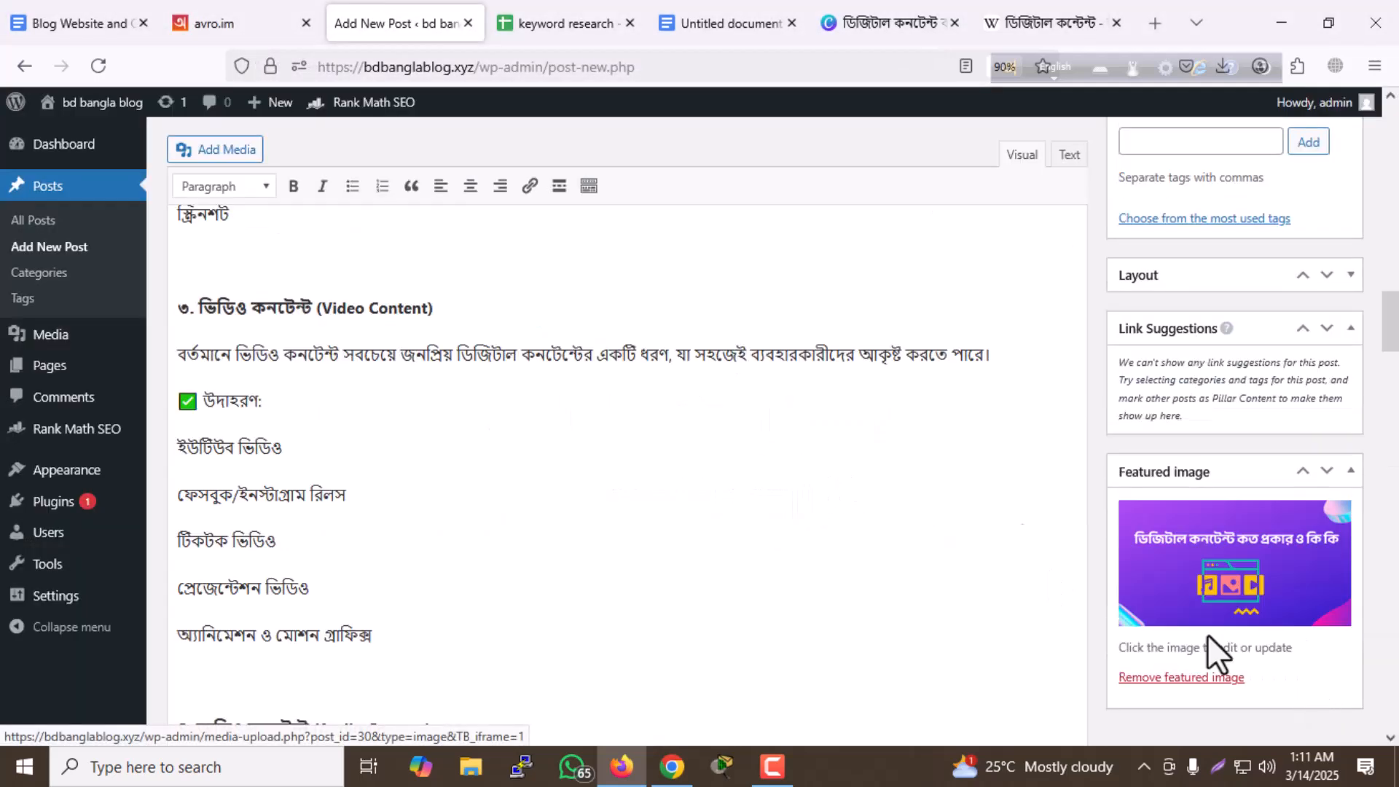
- Reopen the featured image's attachment details and copy its file name, without the extension, into the alt text
{"action": "scroll", "coordinate": [867, 447], "scroll_direction": "down", "scroll_amount": 5}
{"action": "scroll", "coordinate": [869, 447], "scroll_direction": "down", "scroll_amount": 15}
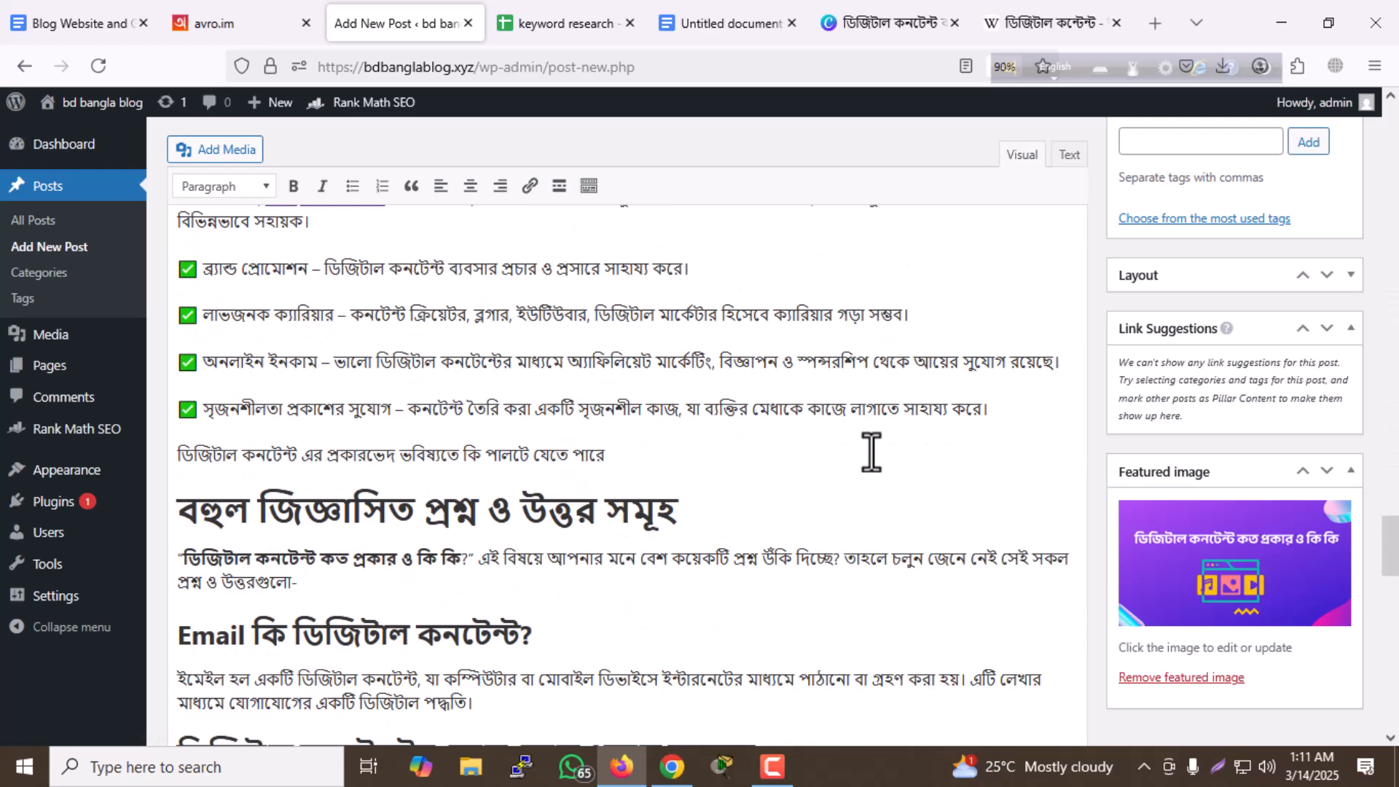
{"action": "left_click", "coordinate": [1195, 583]}
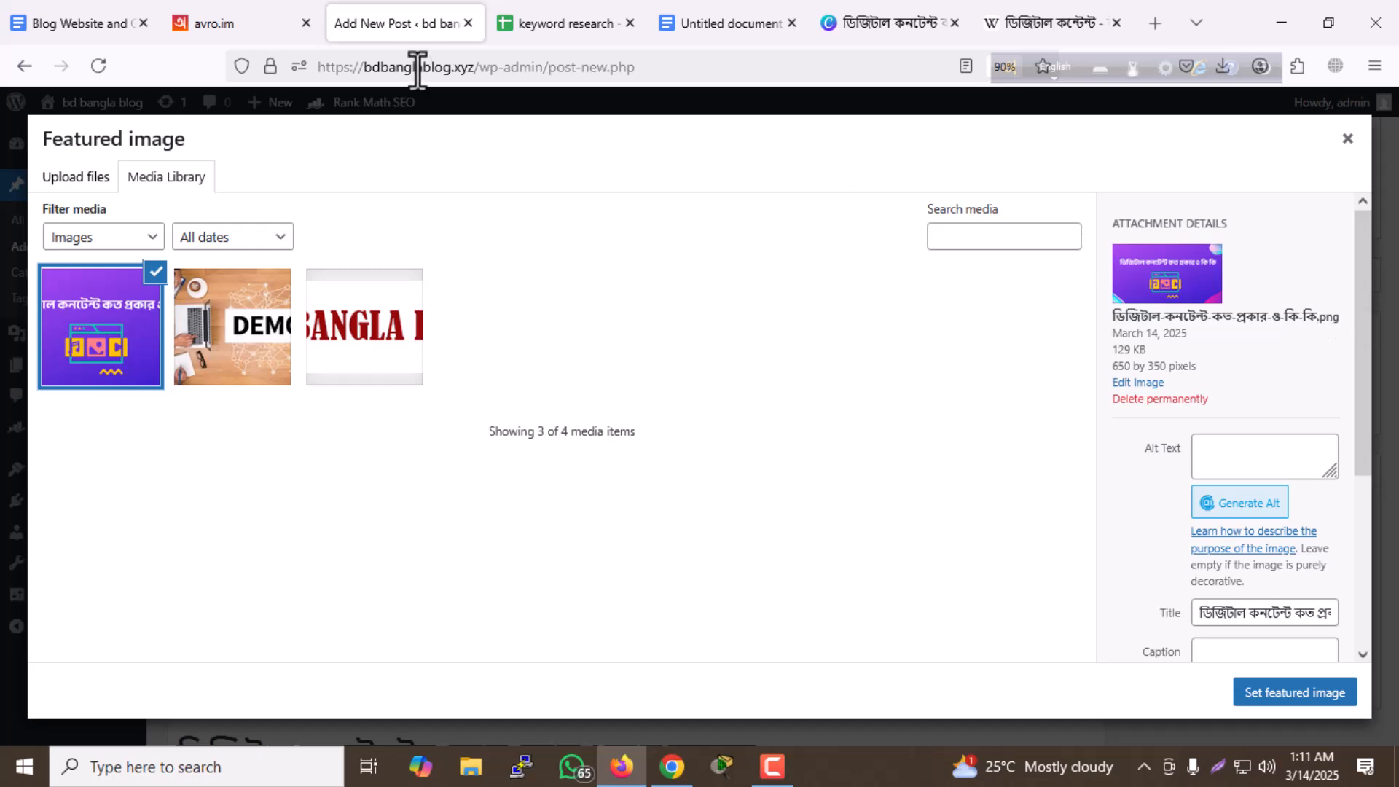
{"action": "left_click_drag", "start_coordinate": [1109, 318], "coordinate": [1303, 317]}
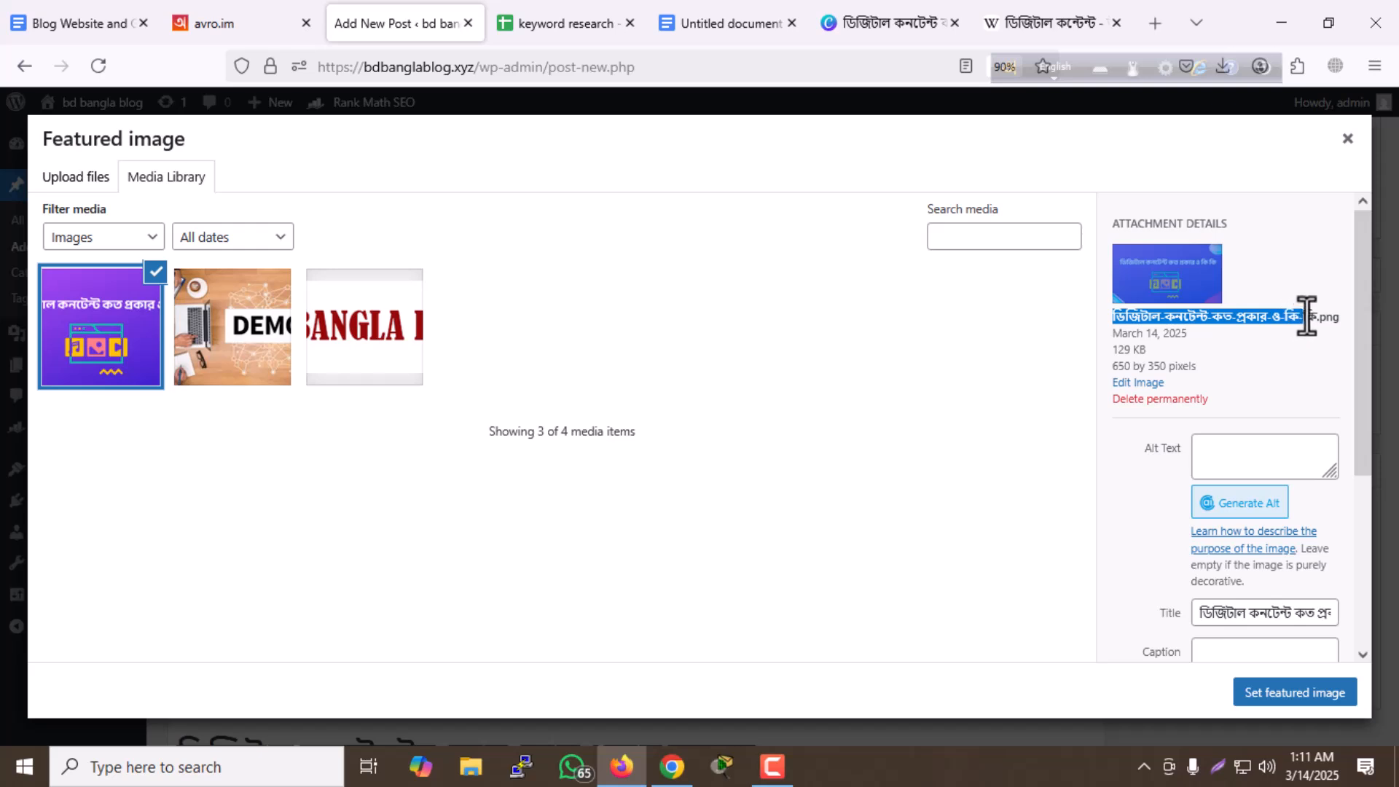
{"action": "key", "text": "ctrl+c"}
{"action": "left_click", "coordinate": [1280, 454]}
{"action": "key", "text": "ctrl+v"}
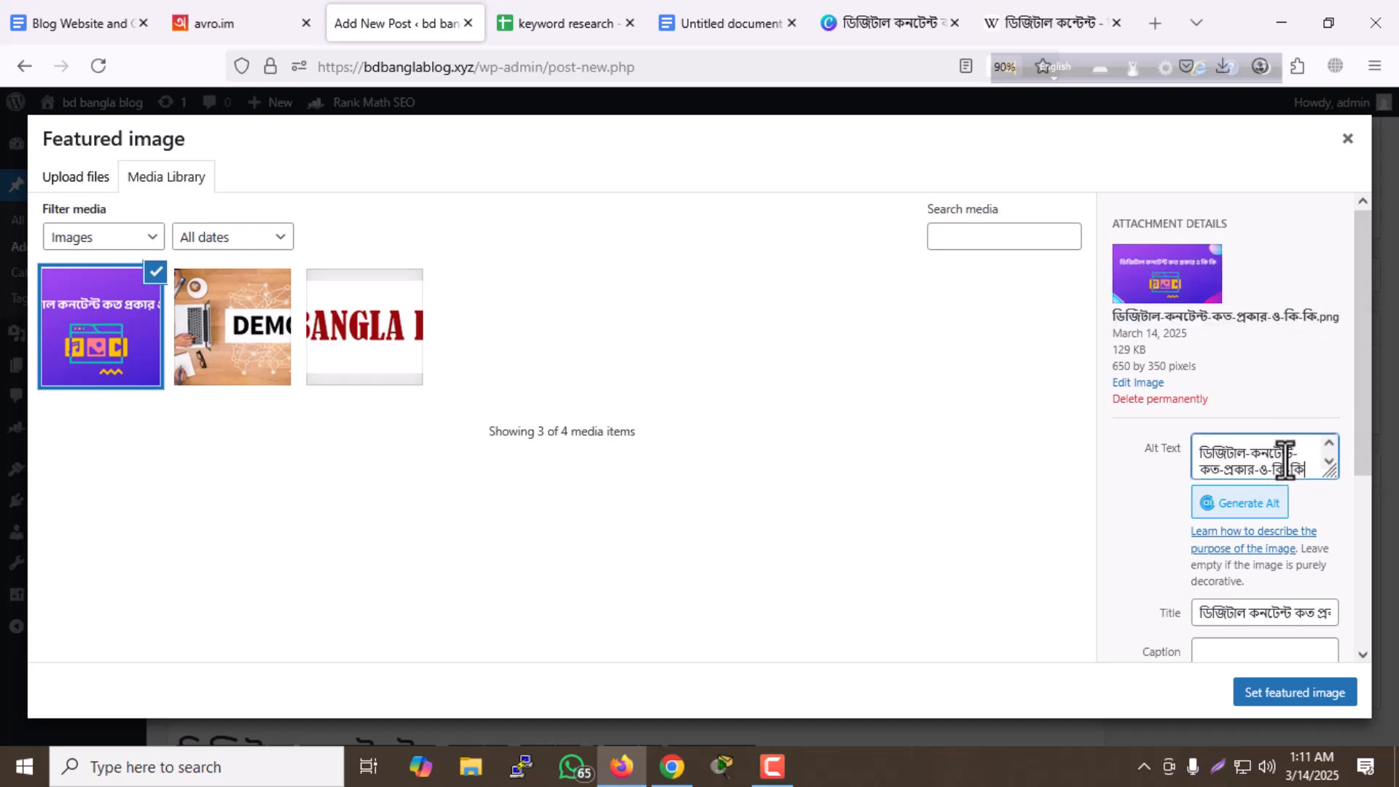
- Replace the hyphens in the alt text with spaces so it reads ডিজিটাল কনটেন্ট কত প্রকার ও কি কি
{"action": "left_click", "coordinate": [1248, 455]}
{"action": "key", "text": "BackSpace"}
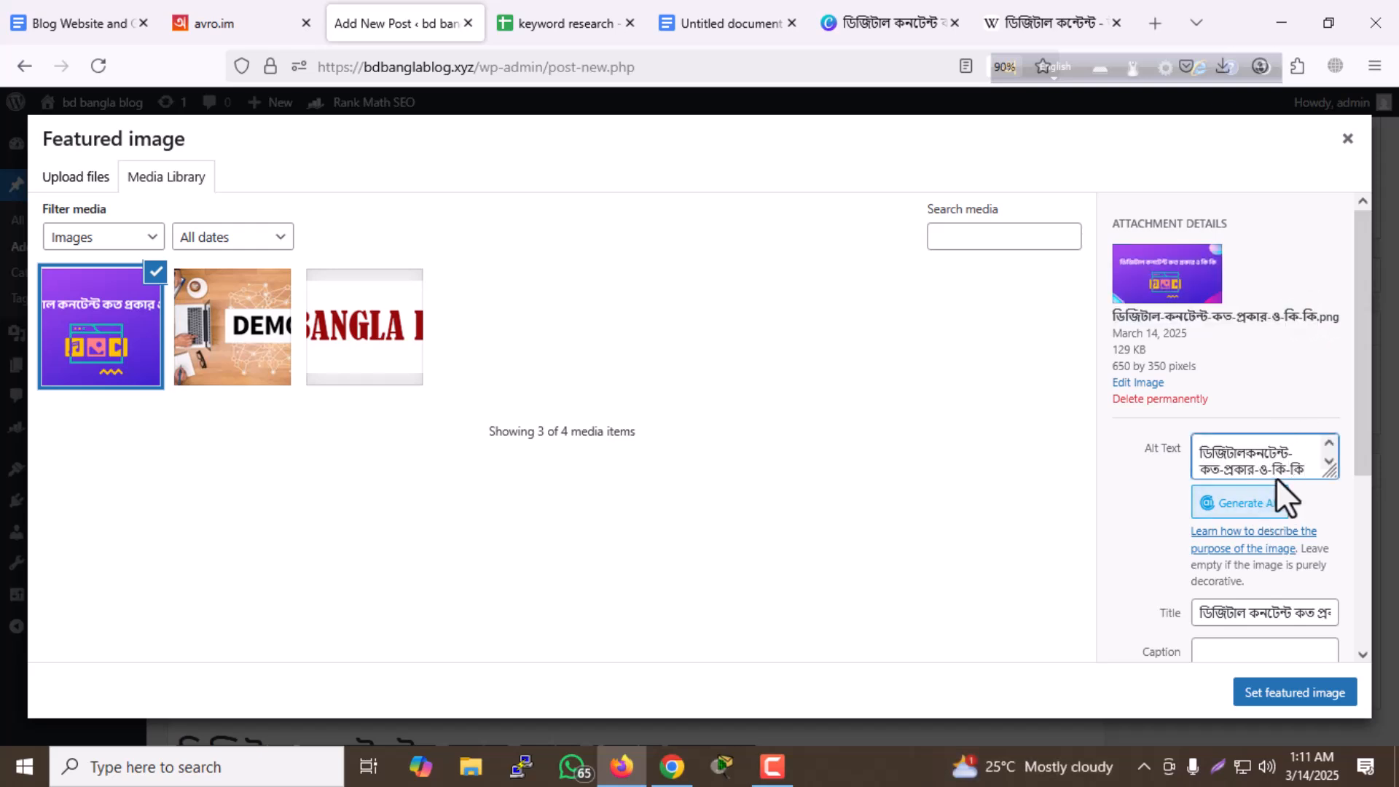
{"action": "left_click", "coordinate": [1304, 458]}
{"action": "key", "text": "BackSpace"}
{"action": "left_click", "coordinate": [1223, 475]}
{"action": "key", "text": "BackSpace"}
{"action": "left_click", "coordinate": [1258, 476]}
{"action": "key", "text": "BackSpace"}
{"action": "key", "text": "BackSpace"}
{"action": "left_click_drag", "start_coordinate": [1302, 466], "coordinate": [1045, 448]}
{"action": "left_click", "coordinate": [1291, 460]}
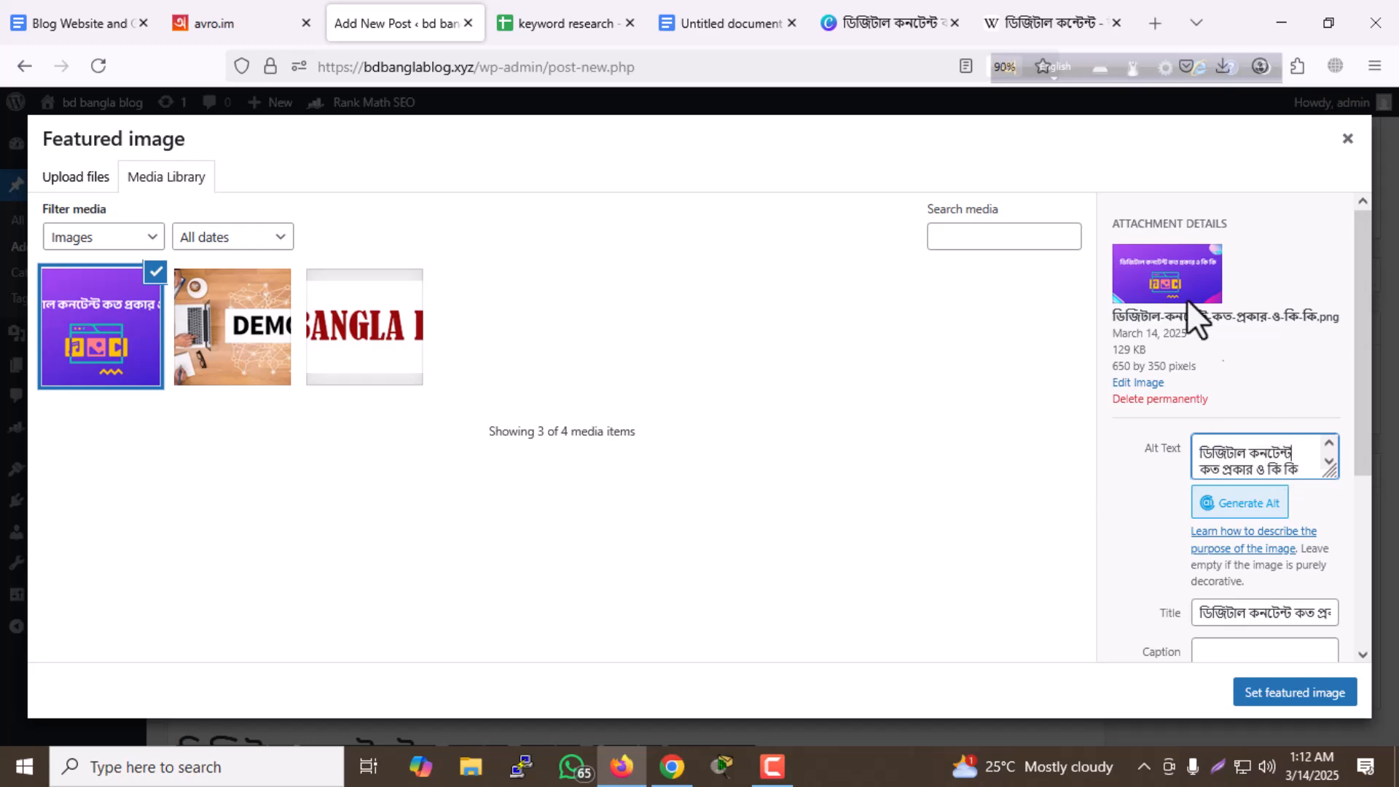
- Search Google for ডিজিটাল কনটেন্ট কত প্রকার ও কি কি in the Wikipedia tab and examine the image results
{"action": "left_click", "coordinate": [1095, 33]}
{"action": "left_click", "coordinate": [907, 67]}
{"action": "key", "text": "ctrl+v"}
{"action": "key", "text": "Return"}
{"action": "scroll", "coordinate": [401, 423], "scroll_direction": "down", "scroll_amount": 10}
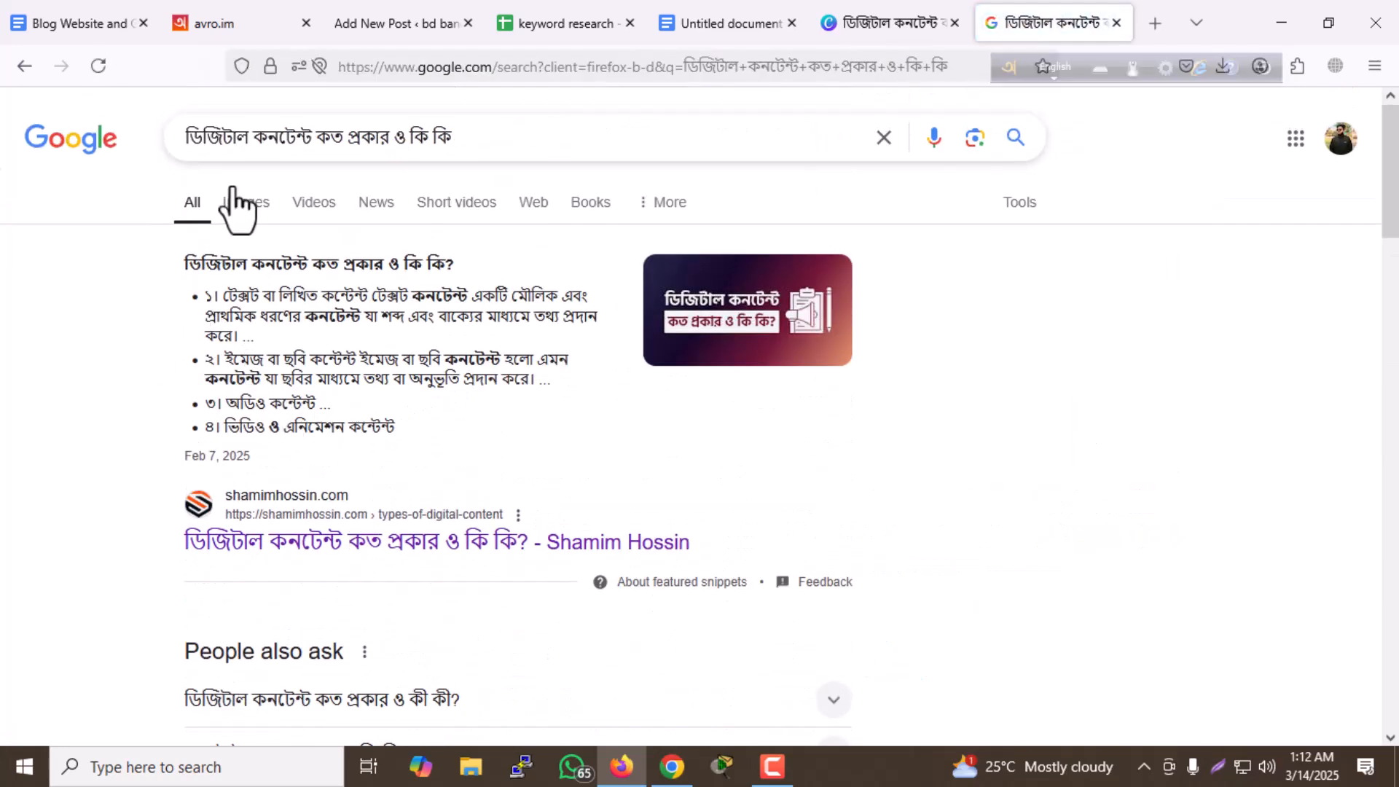
{"action": "left_click", "coordinate": [246, 208]}
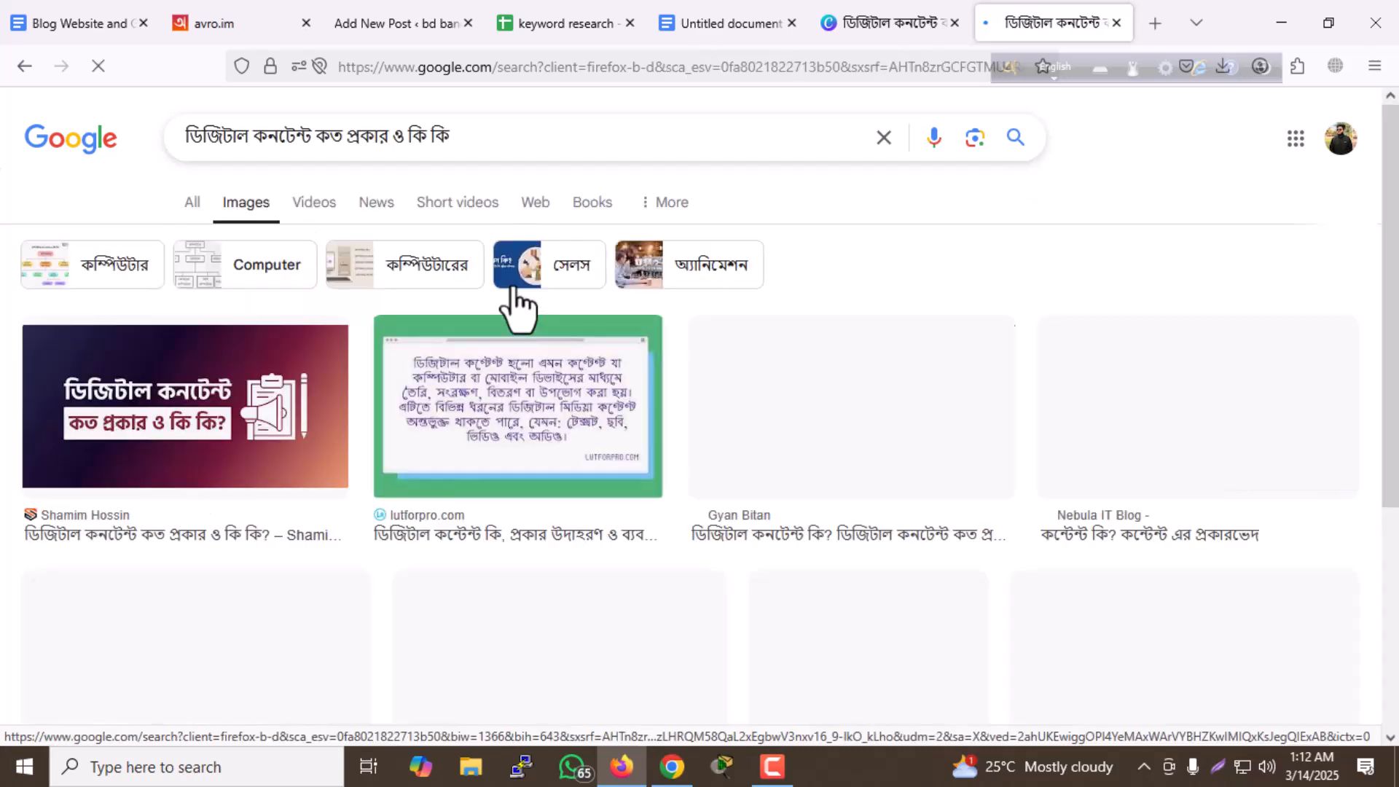
{"action": "scroll", "coordinate": [510, 371], "scroll_direction": "down", "scroll_amount": 3}
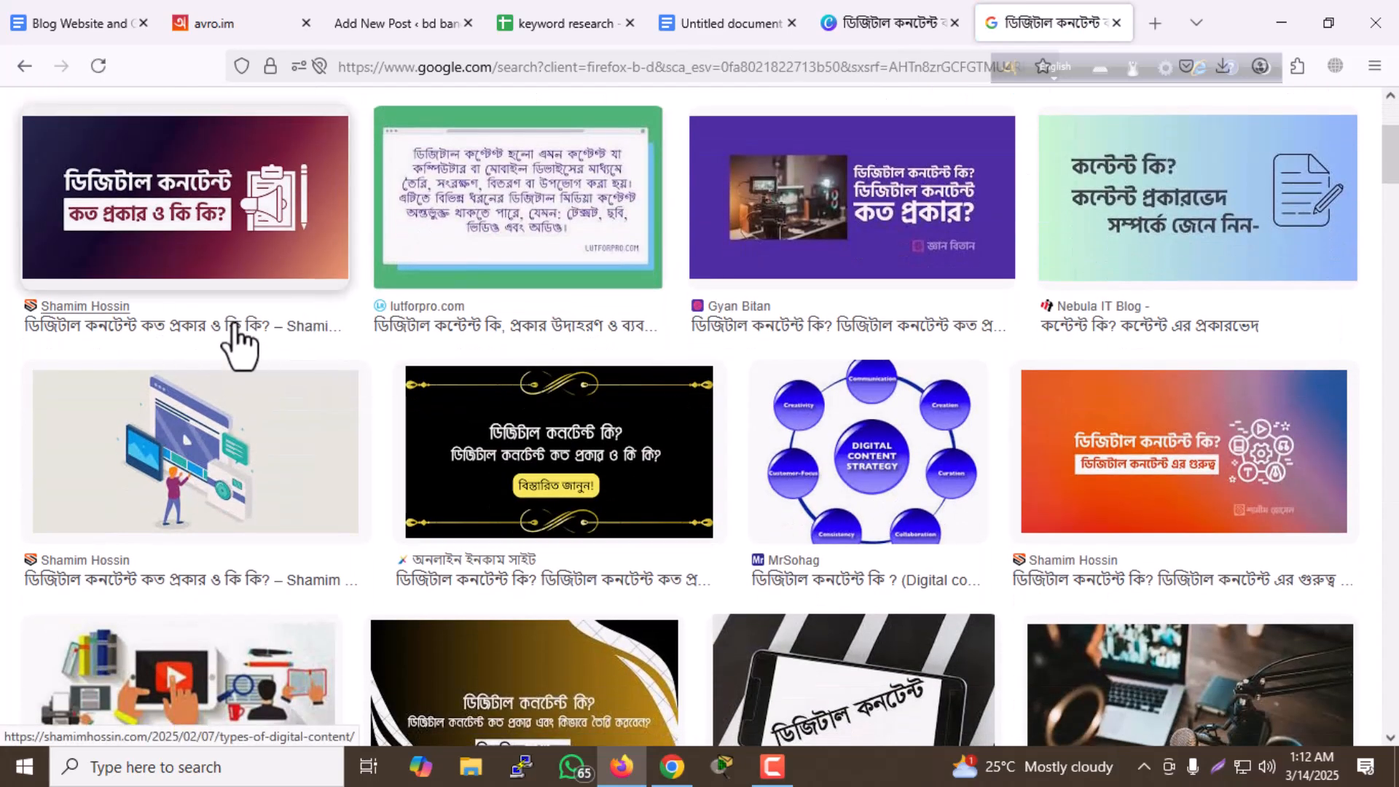
{"action": "scroll", "coordinate": [671, 437], "scroll_direction": "down", "scroll_amount": 5}
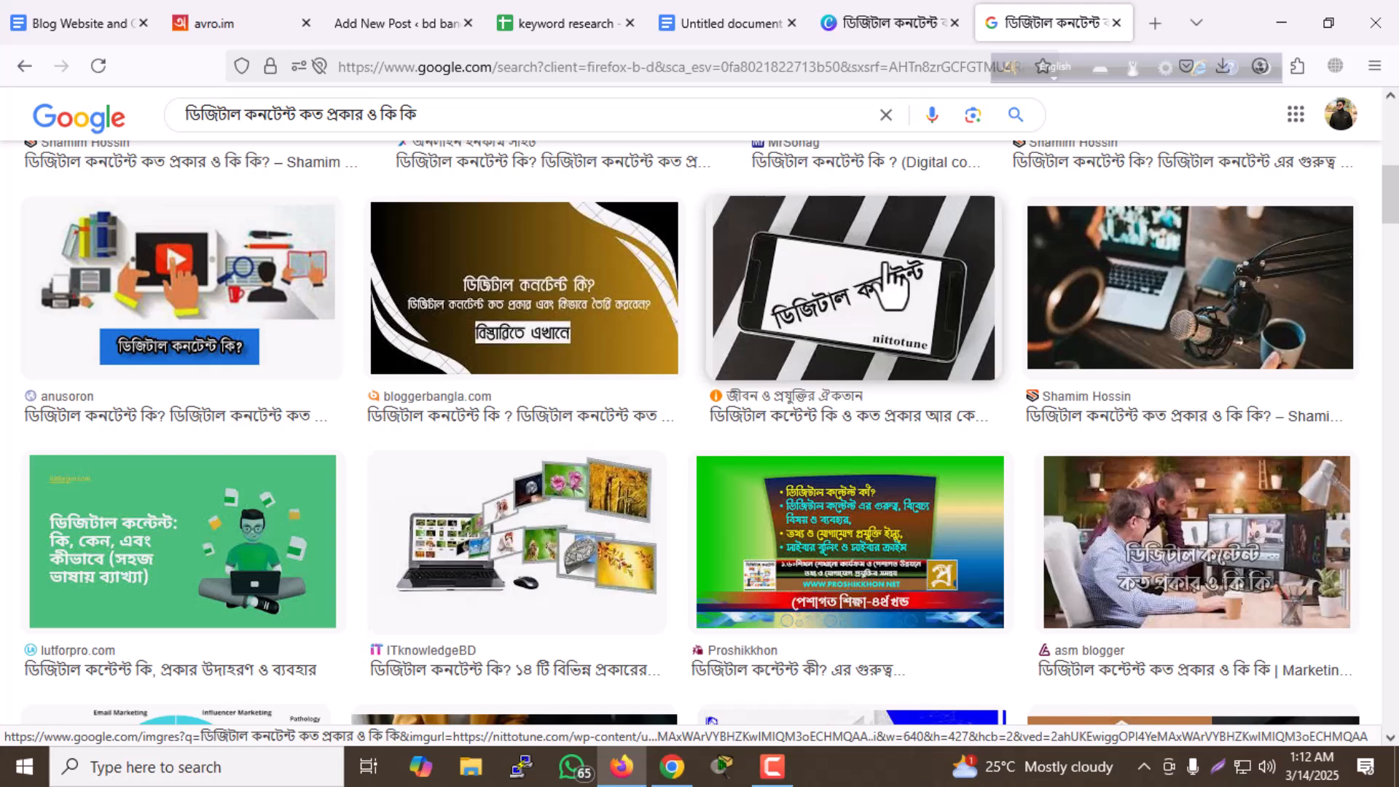
- Return to the WordPress post and set the image with its new alt text as the featured image
{"action": "left_click", "coordinate": [861, 35]}
{"action": "left_click", "coordinate": [399, 28]}
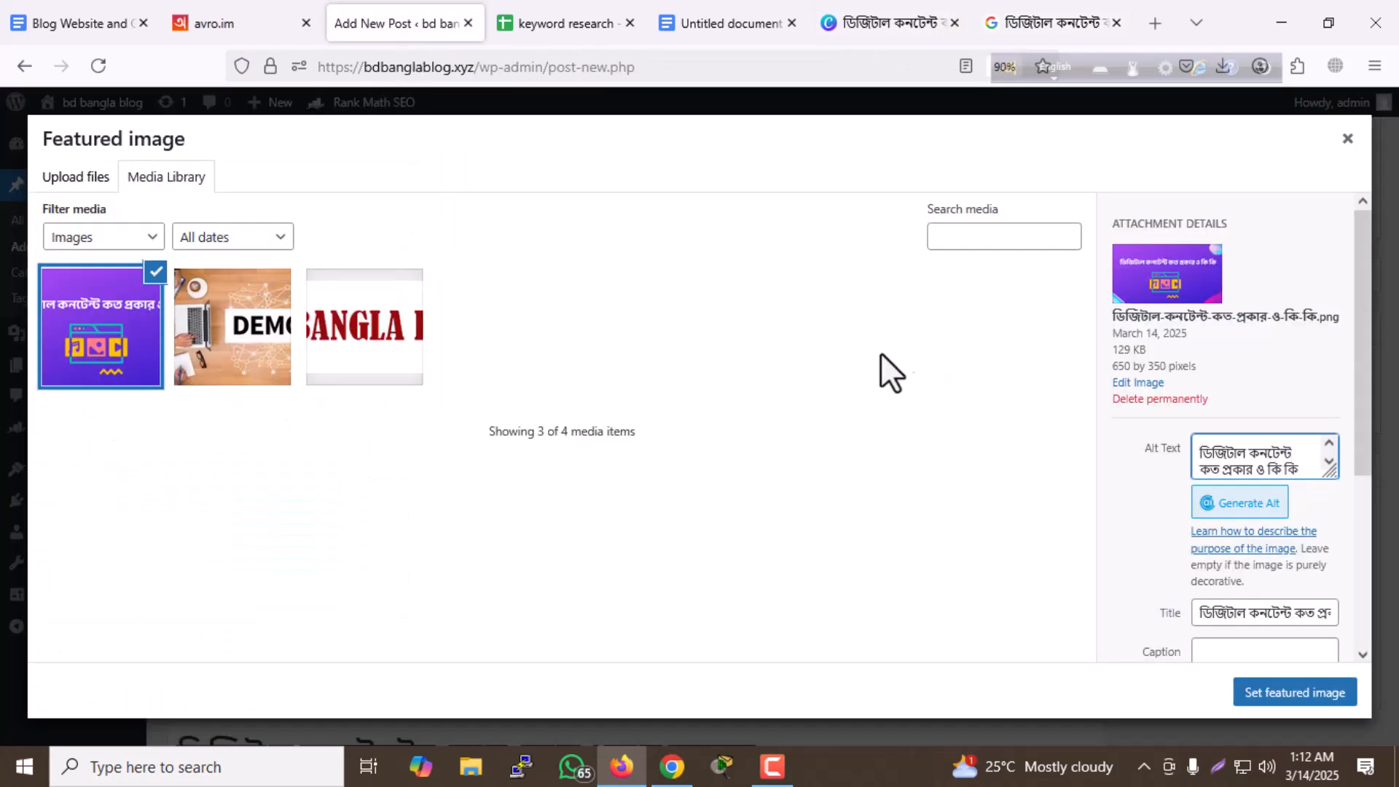
{"action": "left_click", "coordinate": [1272, 700]}
- Copy the sentence inviting readers to comment, starting with ডিজিটাল কনটেন্ট কত প্রকার ও কি কি, from the post's closing paragraph
{"action": "scroll", "coordinate": [772, 335], "scroll_direction": "down", "scroll_amount": 15}
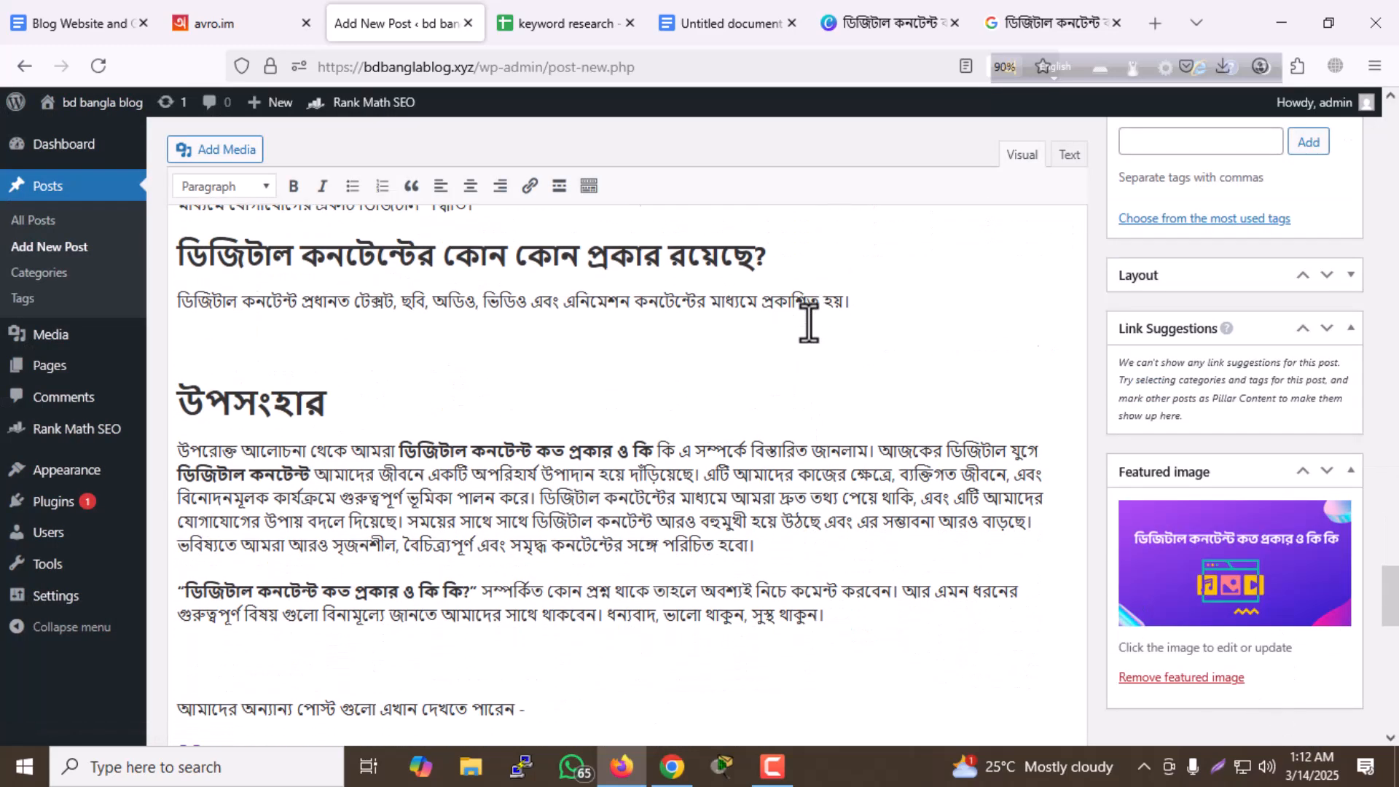
{"action": "scroll", "coordinate": [703, 250], "scroll_direction": "up", "scroll_amount": 8}
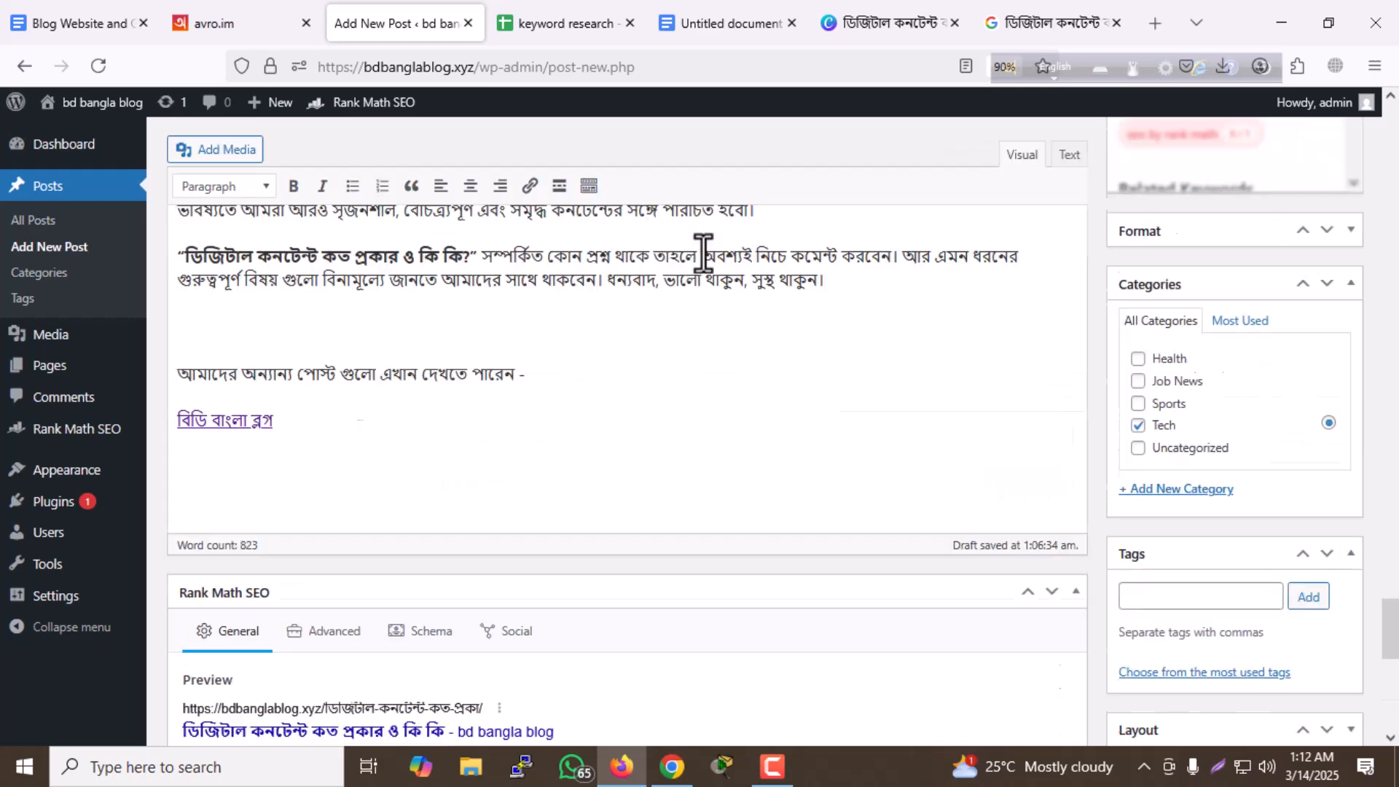
{"action": "scroll", "coordinate": [641, 320], "scroll_direction": "down", "scroll_amount": 3}
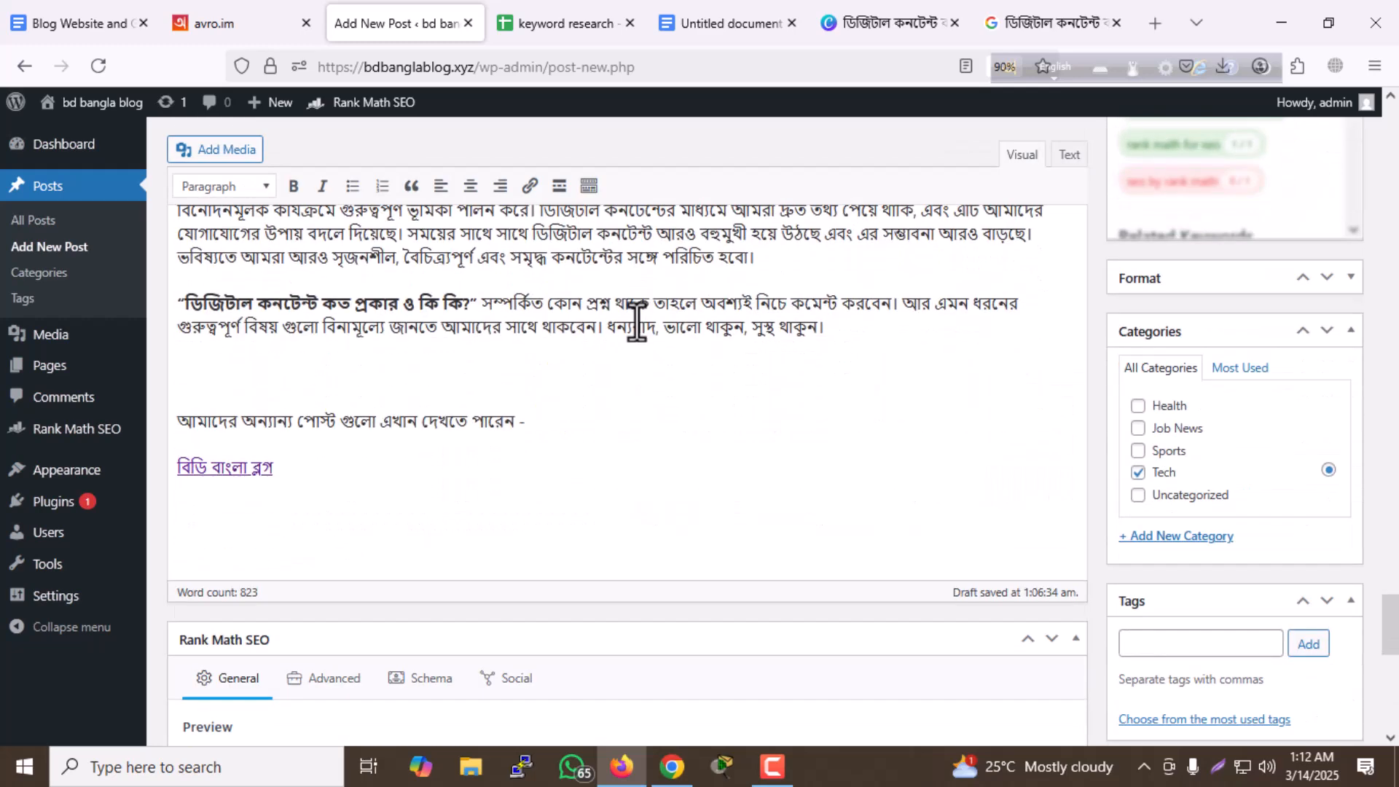
{"action": "scroll", "coordinate": [635, 318], "scroll_direction": "down", "scroll_amount": 4}
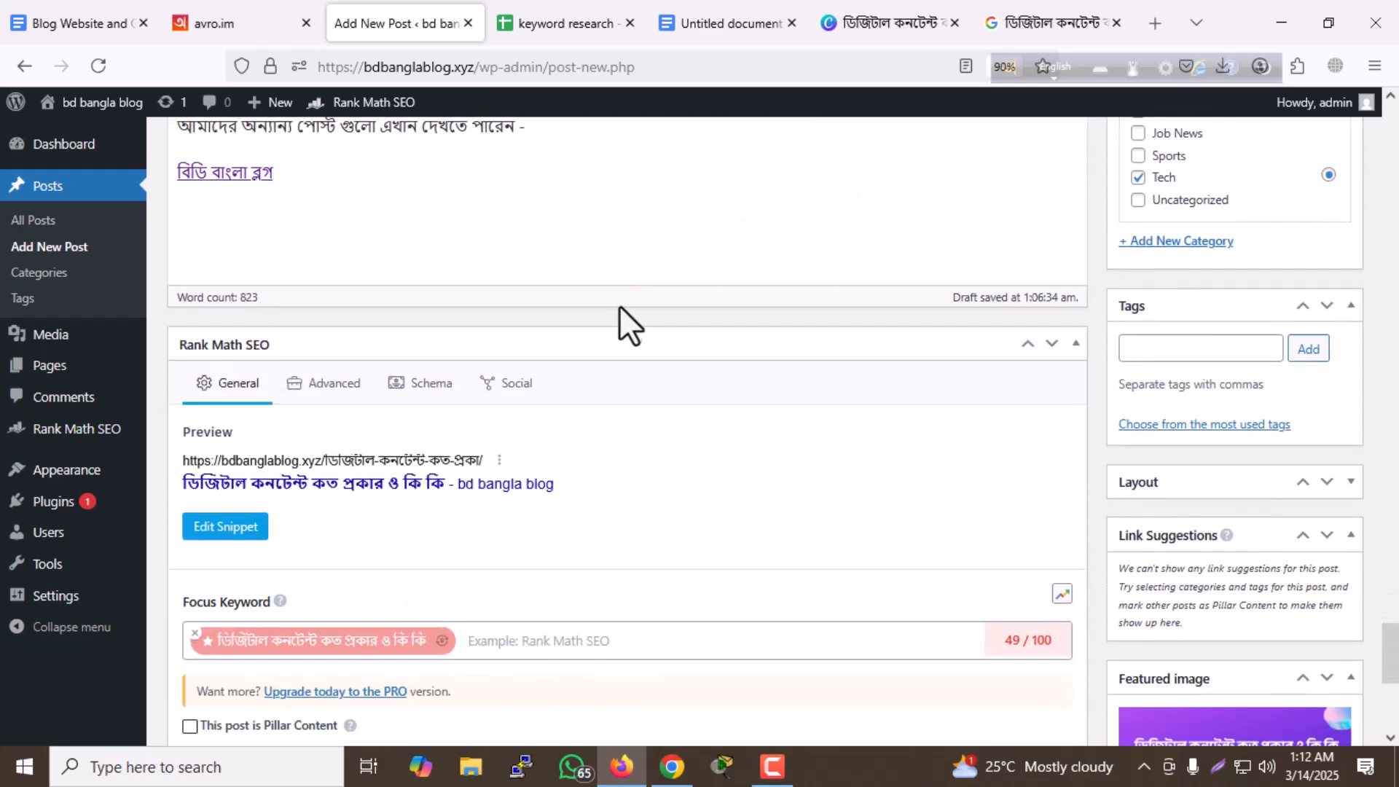
{"action": "scroll", "coordinate": [614, 249], "scroll_direction": "down", "scroll_amount": 4}
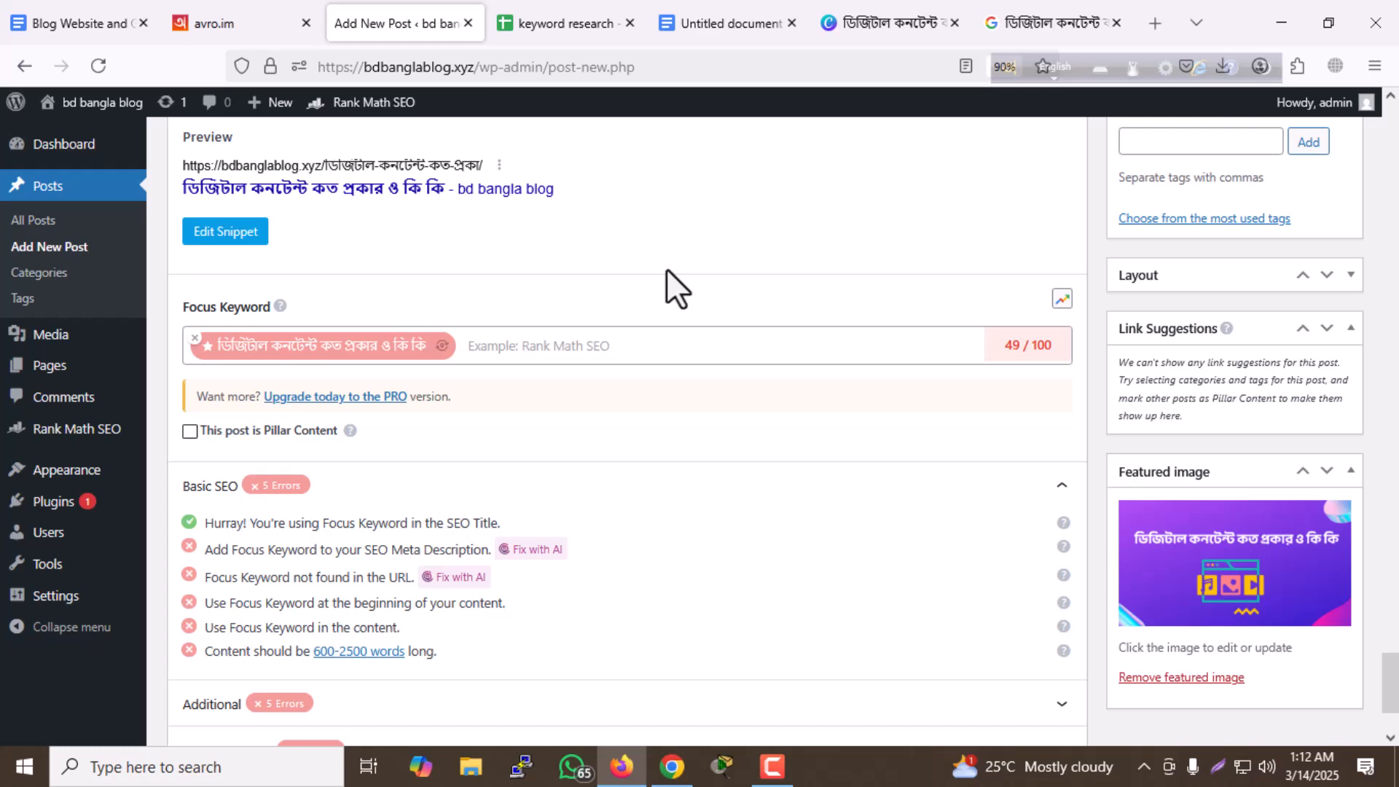
{"action": "scroll", "coordinate": [690, 269], "scroll_direction": "up", "scroll_amount": 8}
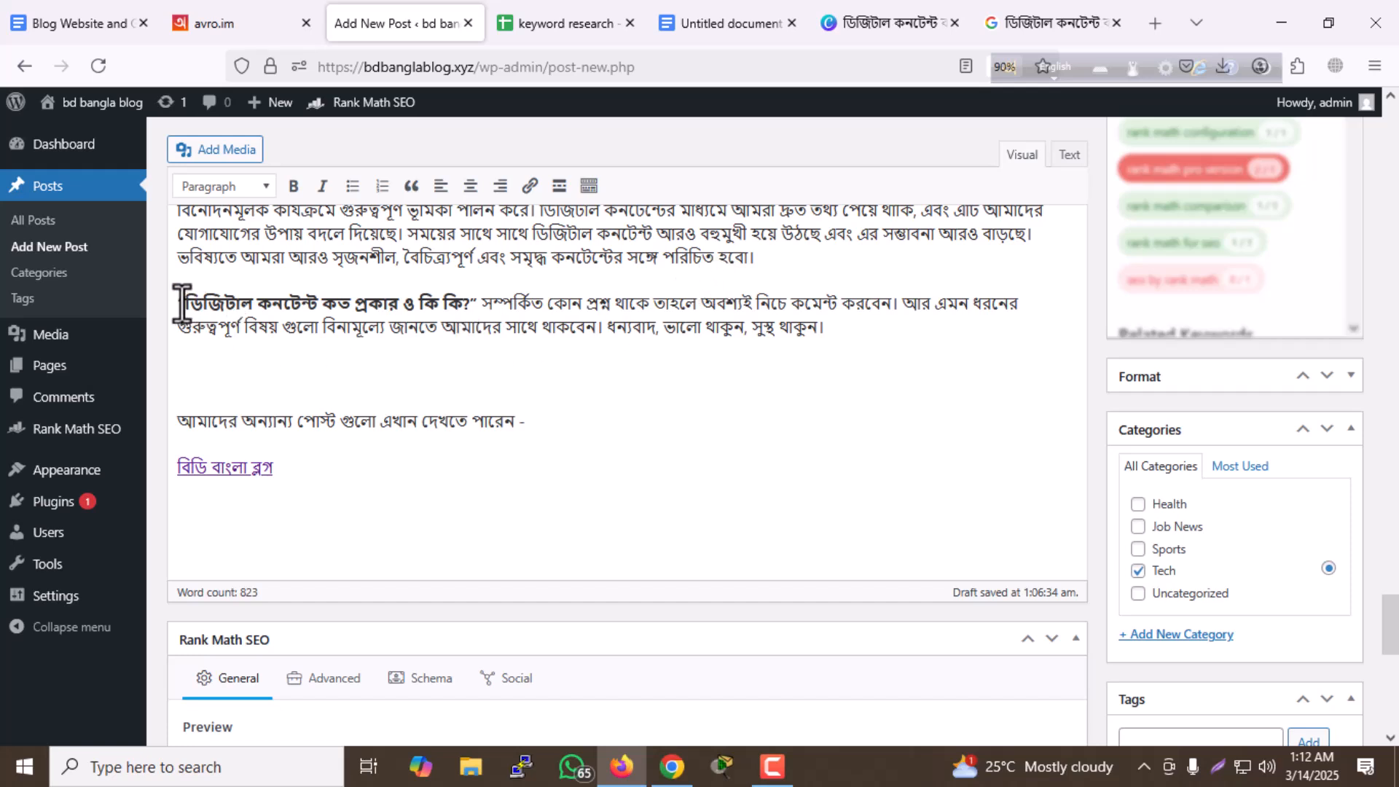
{"action": "left_click_drag", "start_coordinate": [183, 303], "coordinate": [895, 306]}
{"action": "scroll", "coordinate": [408, 291], "scroll_direction": "down", "scroll_amount": 7}
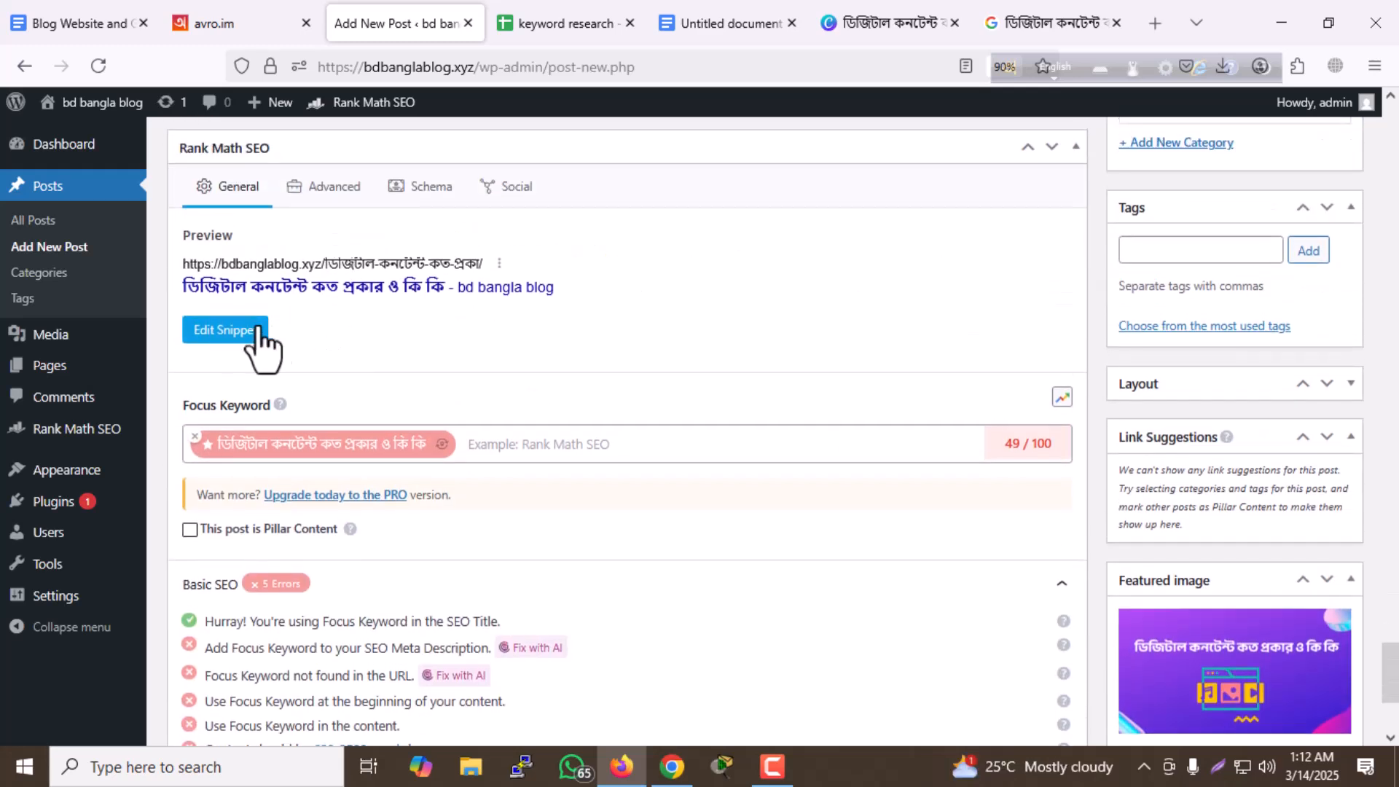
- Paste the copied sentence as the description in the Rank Math snippet and close the snippet editor
{"action": "left_click", "coordinate": [220, 337]}
{"action": "left_click", "coordinate": [523, 615]}
{"action": "key", "text": "ctrl+v"}
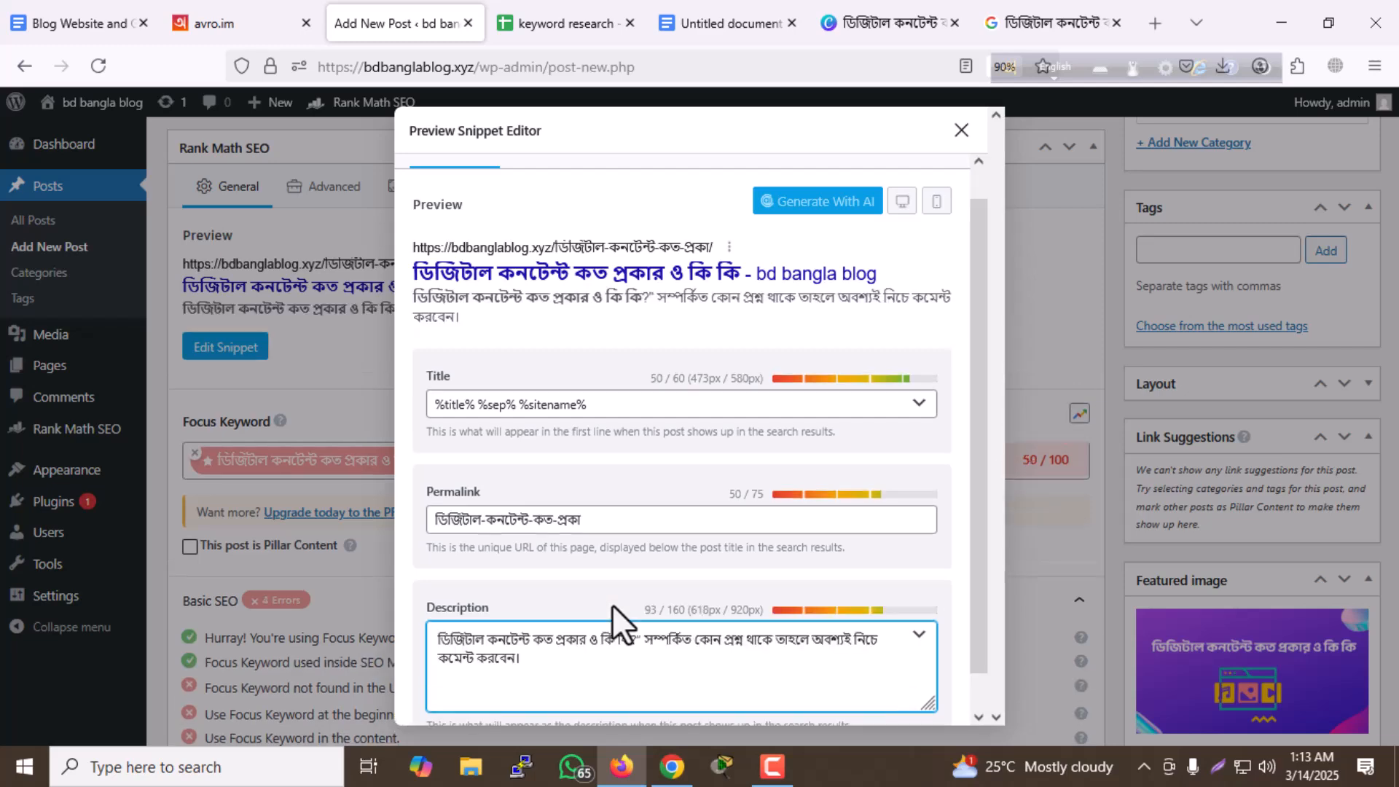
{"action": "scroll", "coordinate": [866, 496], "scroll_direction": "down", "scroll_amount": 1}
{"action": "scroll", "coordinate": [882, 474], "scroll_direction": "up", "scroll_amount": 3}
{"action": "scroll", "coordinate": [914, 446], "scroll_direction": "down", "scroll_amount": 3}
{"action": "left_click", "coordinate": [962, 131]}
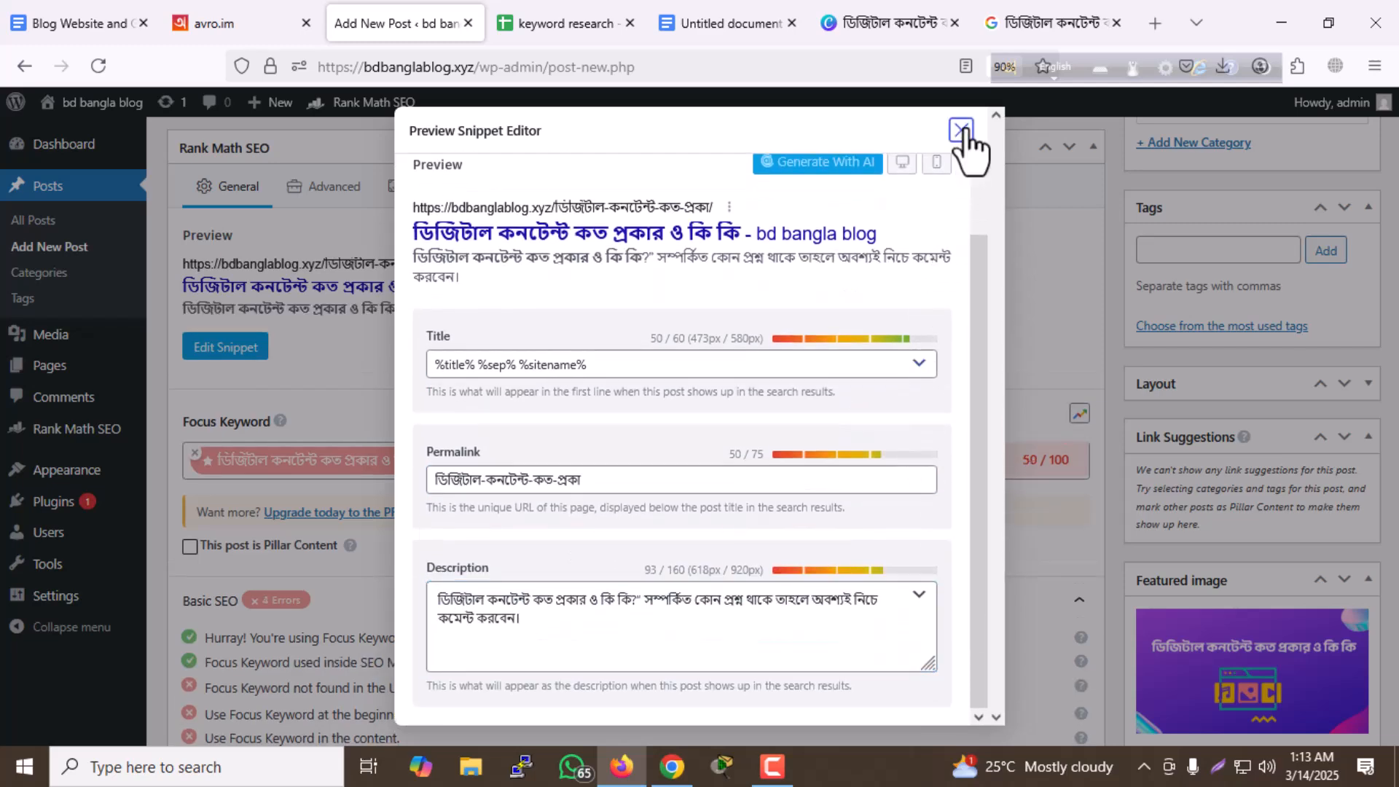
- Examine the Basic SEO checks and the overall SEO score in the post's publishing options
{"action": "scroll", "coordinate": [788, 377], "scroll_direction": "down", "scroll_amount": 3}
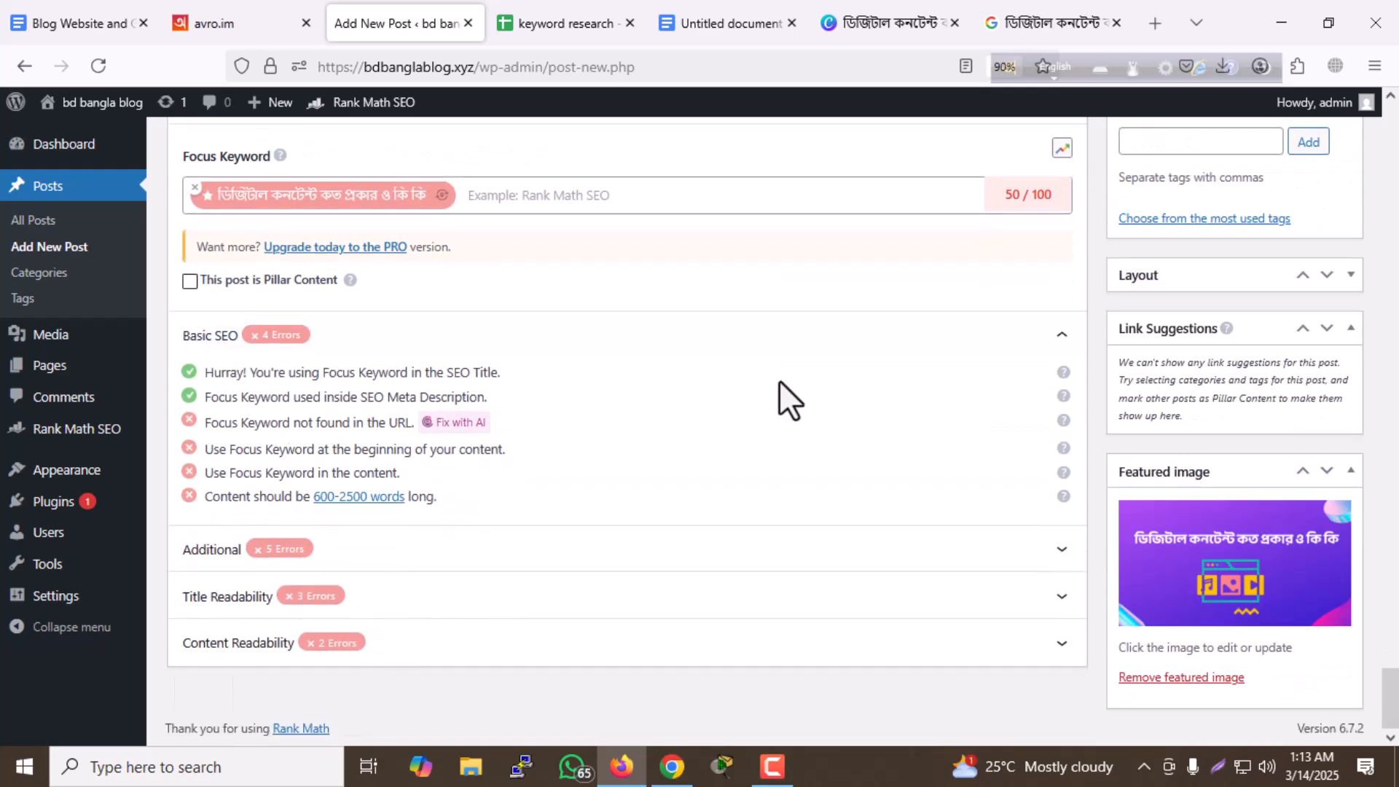
{"action": "scroll", "coordinate": [780, 382], "scroll_direction": "up", "scroll_amount": 15}
{"action": "scroll", "coordinate": [781, 386], "scroll_direction": "up", "scroll_amount": 10}
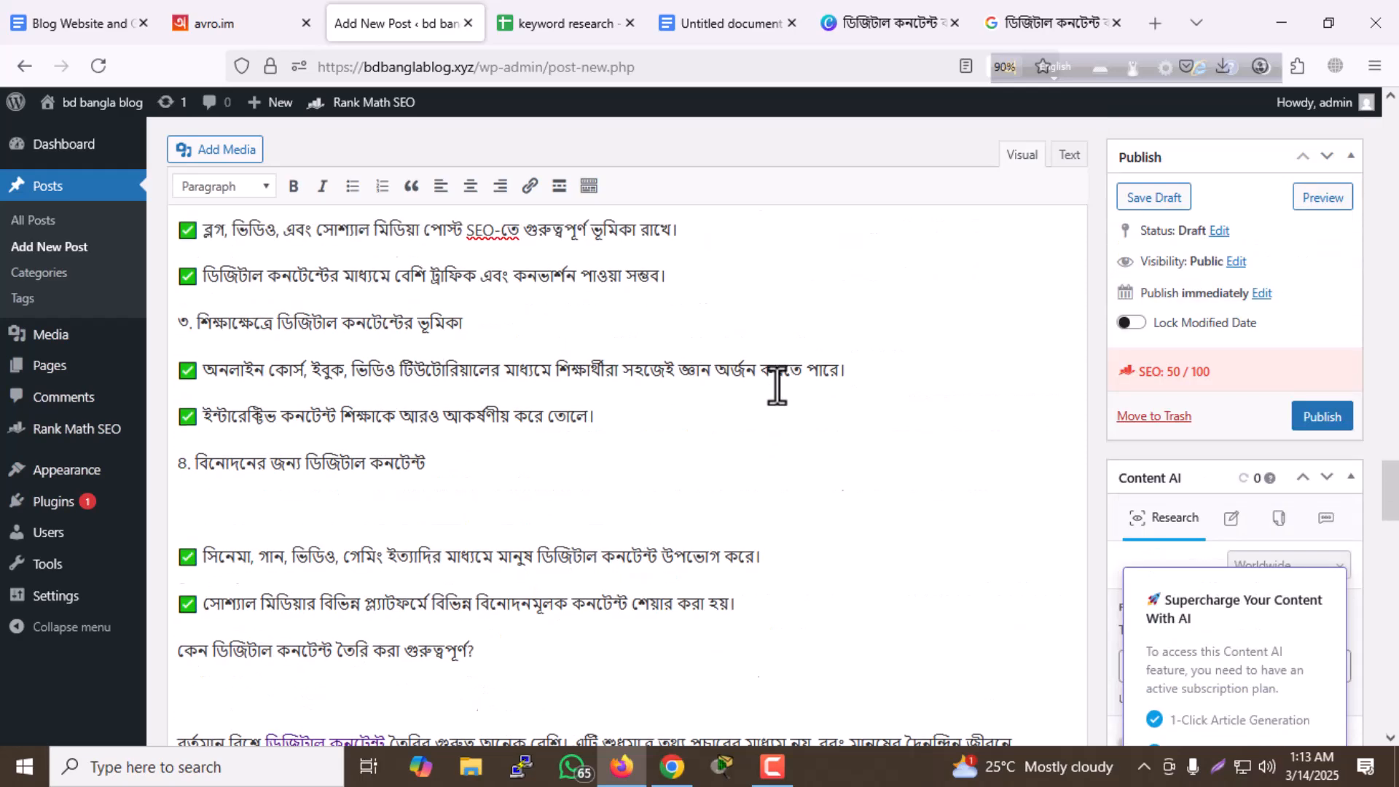
{"action": "scroll", "coordinate": [784, 386], "scroll_direction": "up", "scroll_amount": 20}
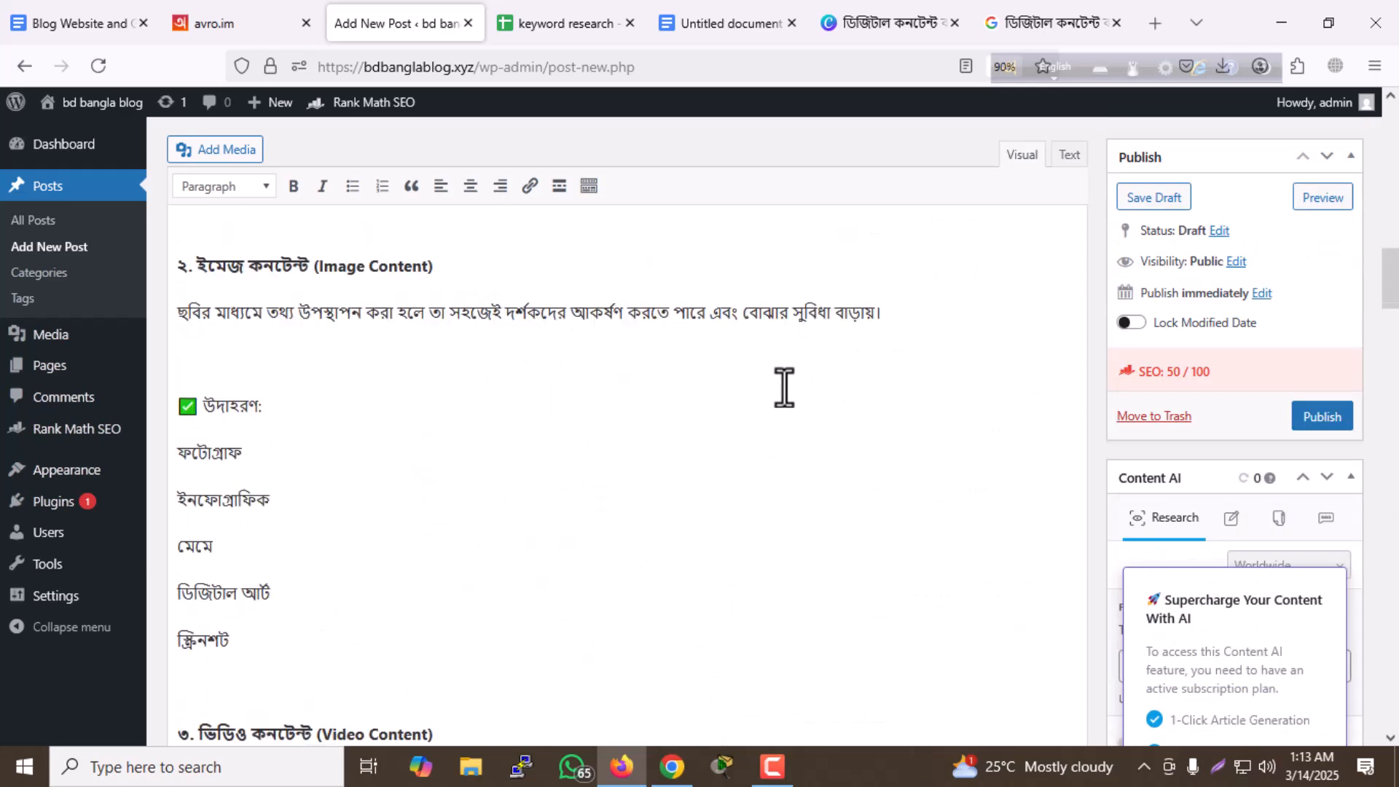
{"action": "scroll", "coordinate": [784, 386], "scroll_direction": "up", "scroll_amount": 3}
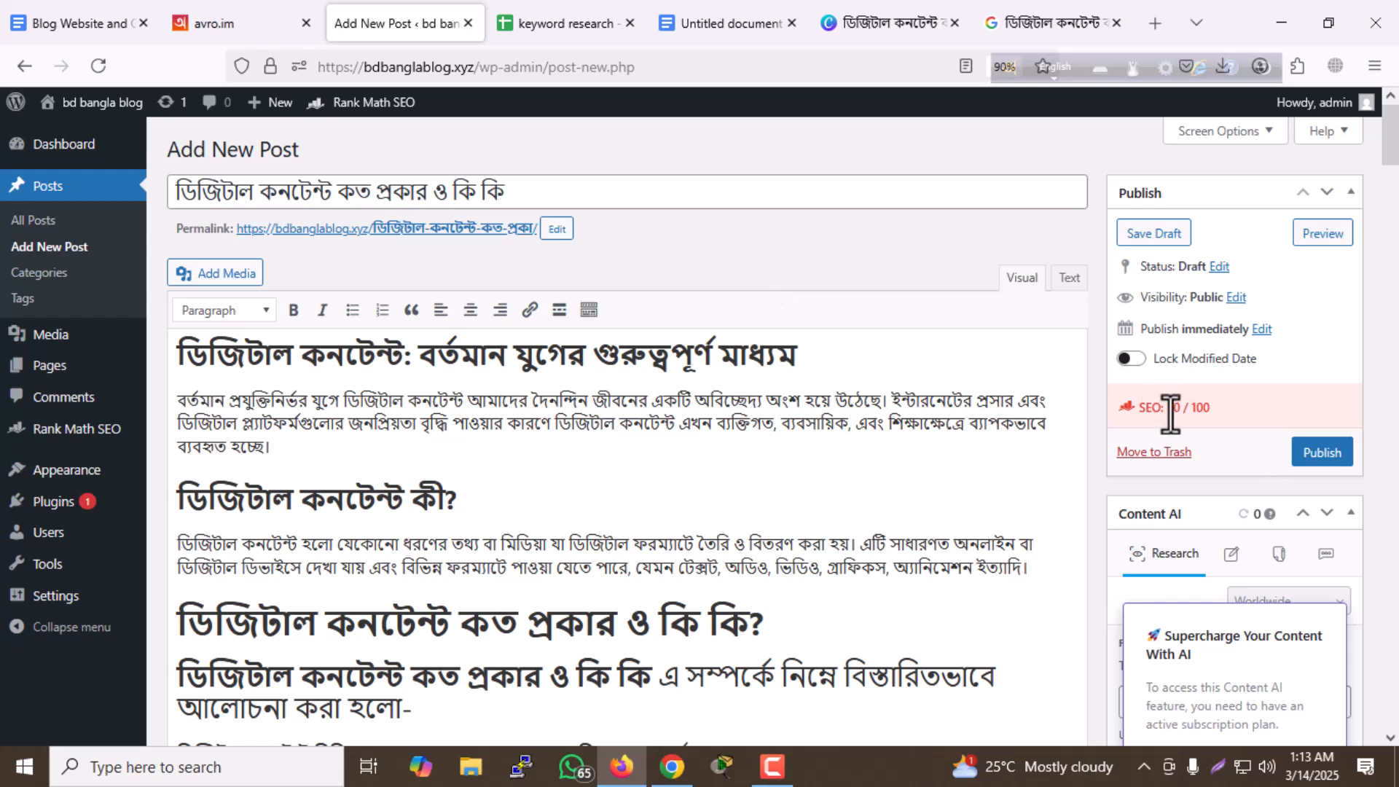
{"action": "left_click_drag", "start_coordinate": [1166, 408], "coordinate": [1207, 414]}
- Expand Rank Math's Additional checks and examine the requirement to use the focus keyword in subheadings
{"action": "scroll", "coordinate": [855, 393], "scroll_direction": "down", "scroll_amount": 6}
{"action": "scroll", "coordinate": [855, 394], "scroll_direction": "down", "scroll_amount": 15}
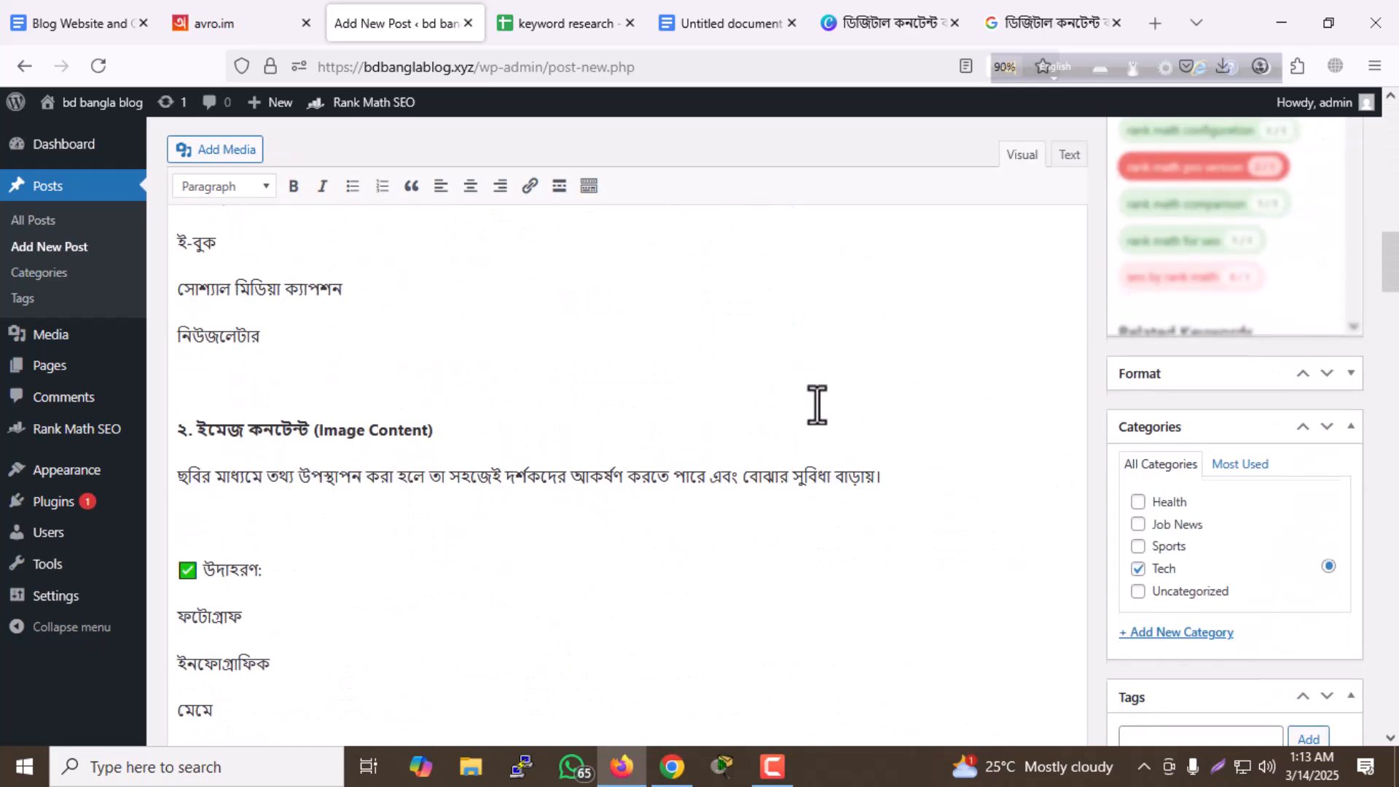
{"action": "scroll", "coordinate": [648, 419], "scroll_direction": "down", "scroll_amount": 15}
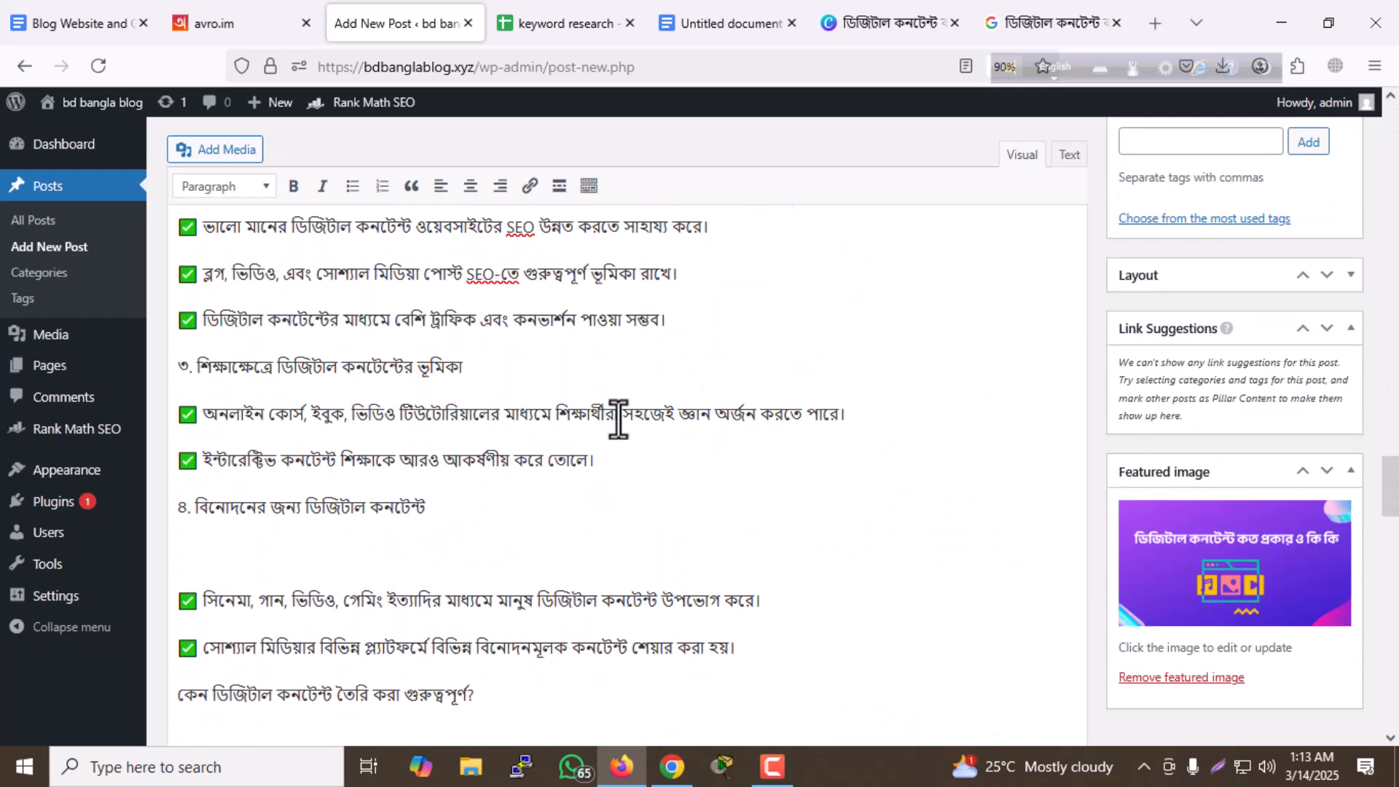
{"action": "scroll", "coordinate": [588, 443], "scroll_direction": "down", "scroll_amount": 2}
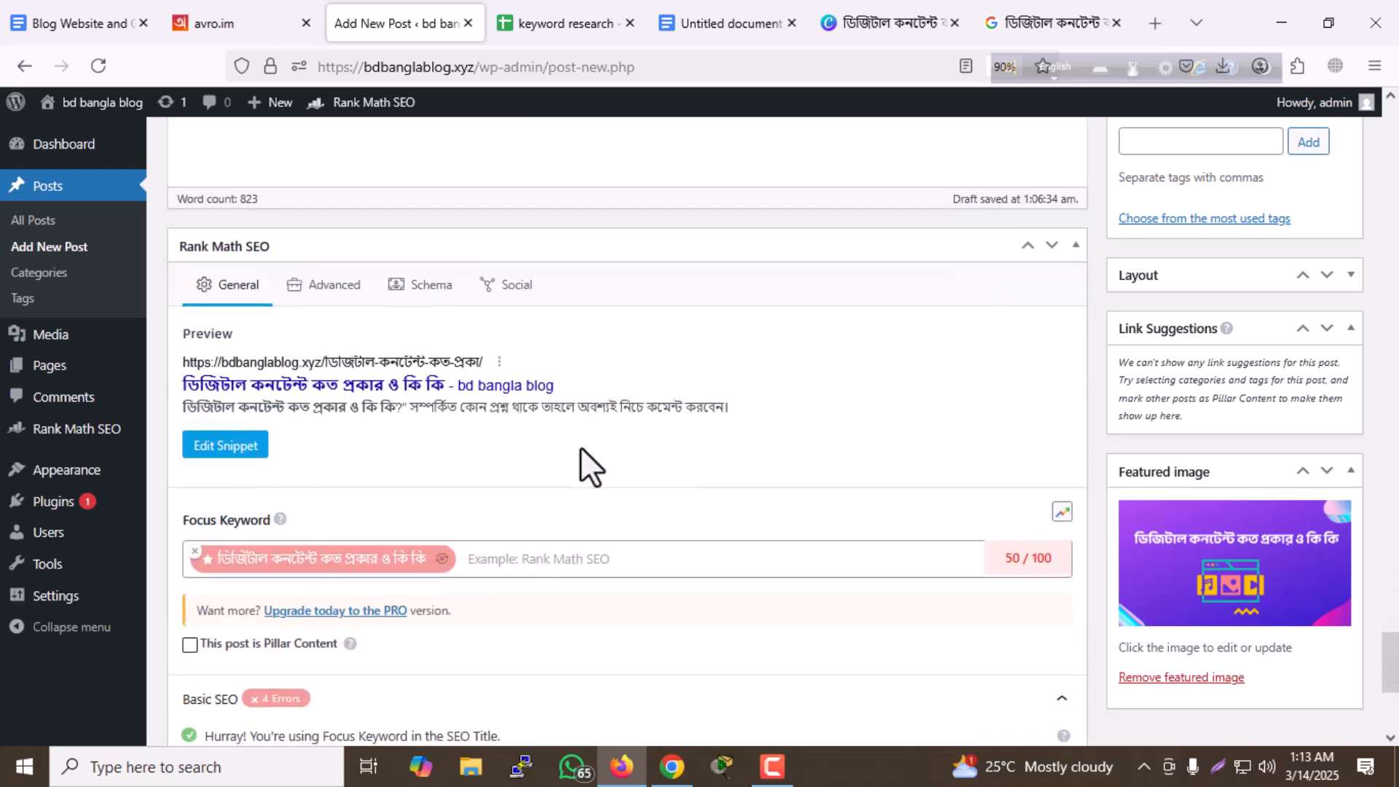
{"action": "scroll", "coordinate": [441, 565], "scroll_direction": "down", "scroll_amount": 4}
{"action": "left_click", "coordinate": [429, 550]}
{"action": "scroll", "coordinate": [430, 553], "scroll_direction": "down", "scroll_amount": 1}
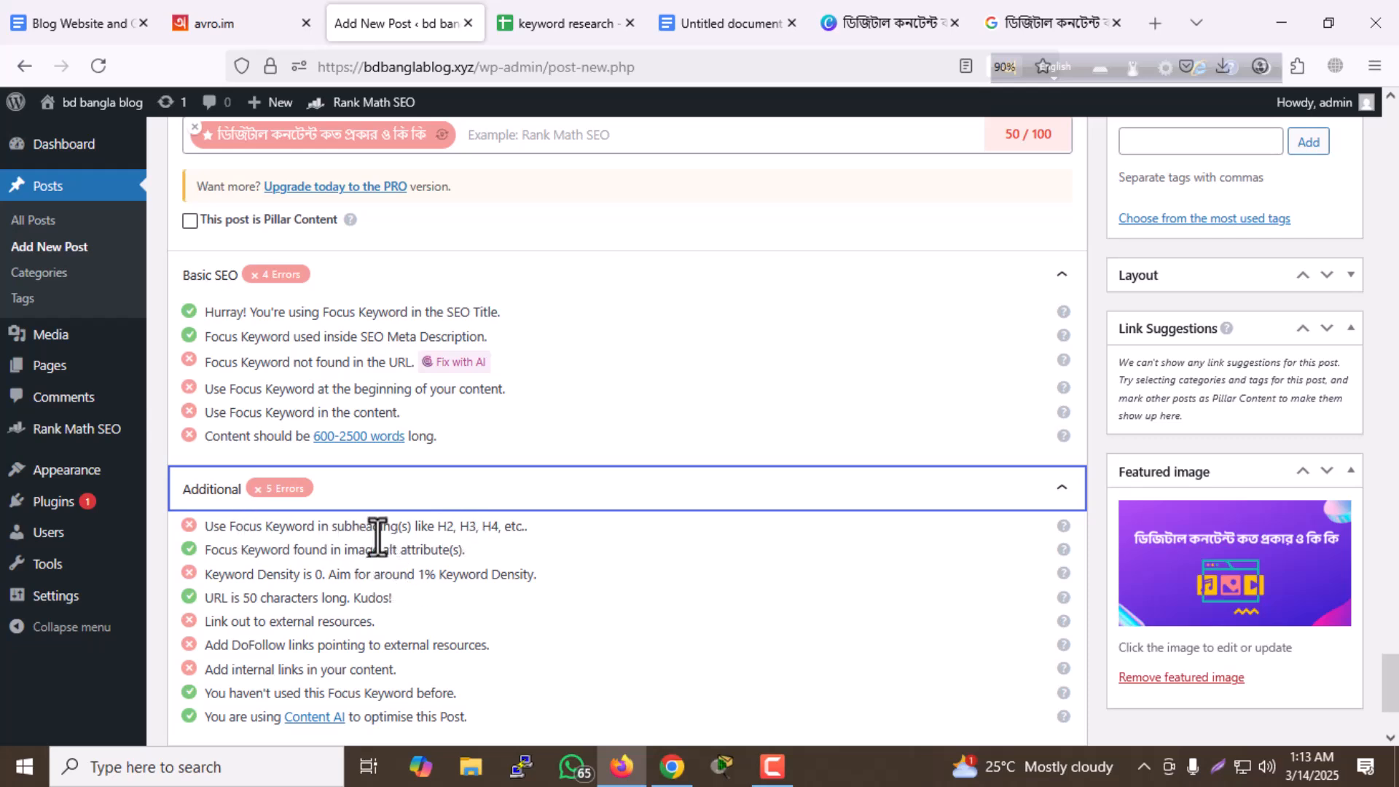
{"action": "left_click", "coordinate": [460, 534]}
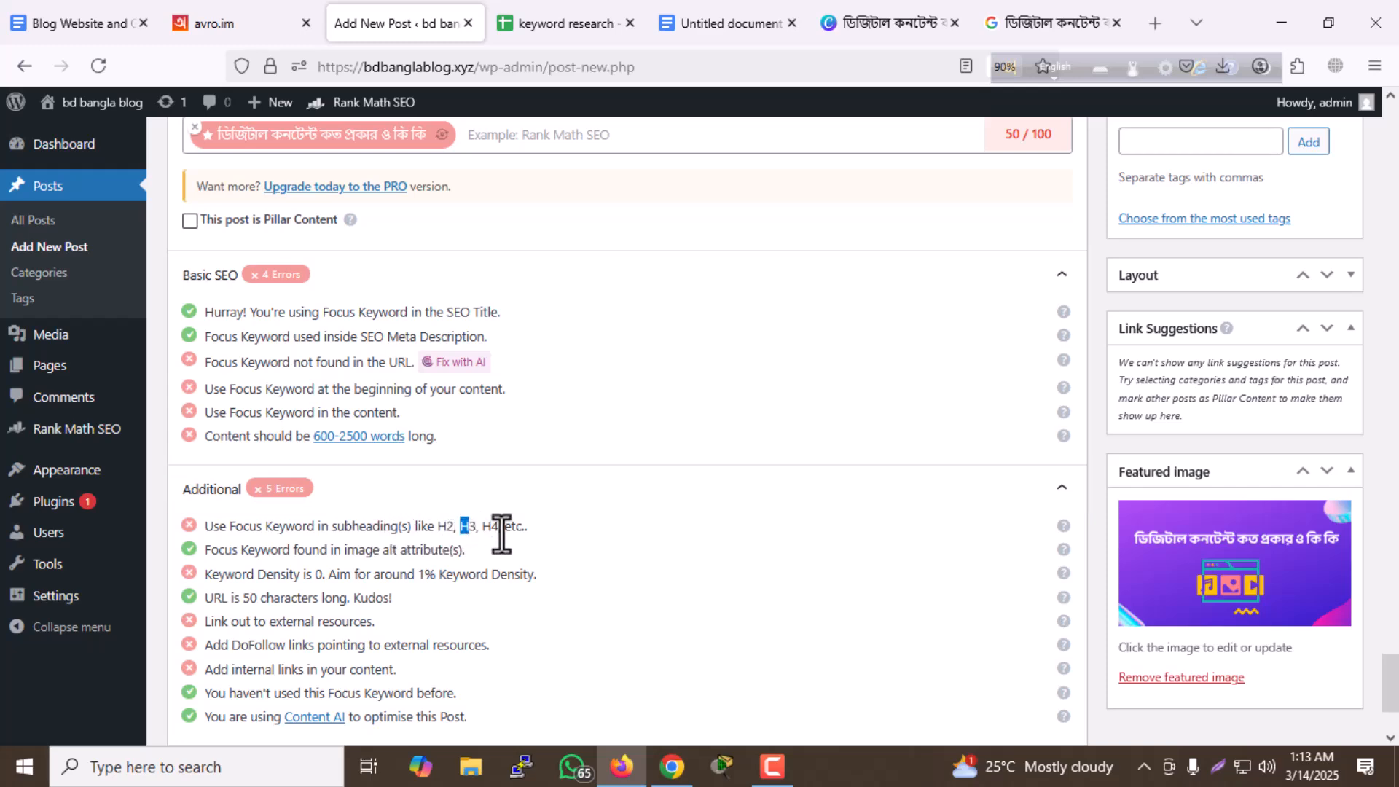
- Format the bold line ডিজিটাল কনটেন্ট কত প্রকার ও কি কি? below the importance section's checklist as Heading 2
{"action": "scroll", "coordinate": [545, 519], "scroll_direction": "up", "scroll_amount": 15}
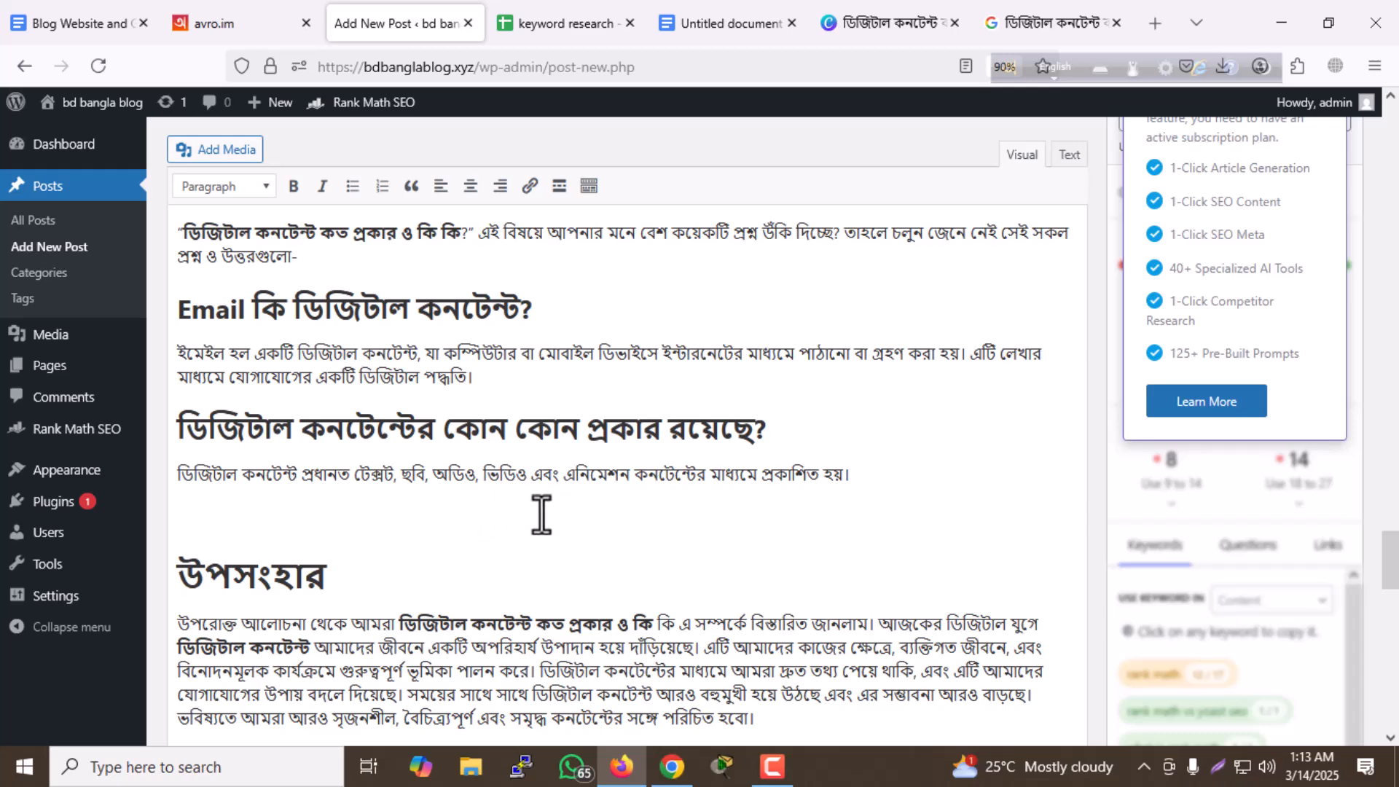
{"action": "scroll", "coordinate": [546, 534], "scroll_direction": "up", "scroll_amount": 10}
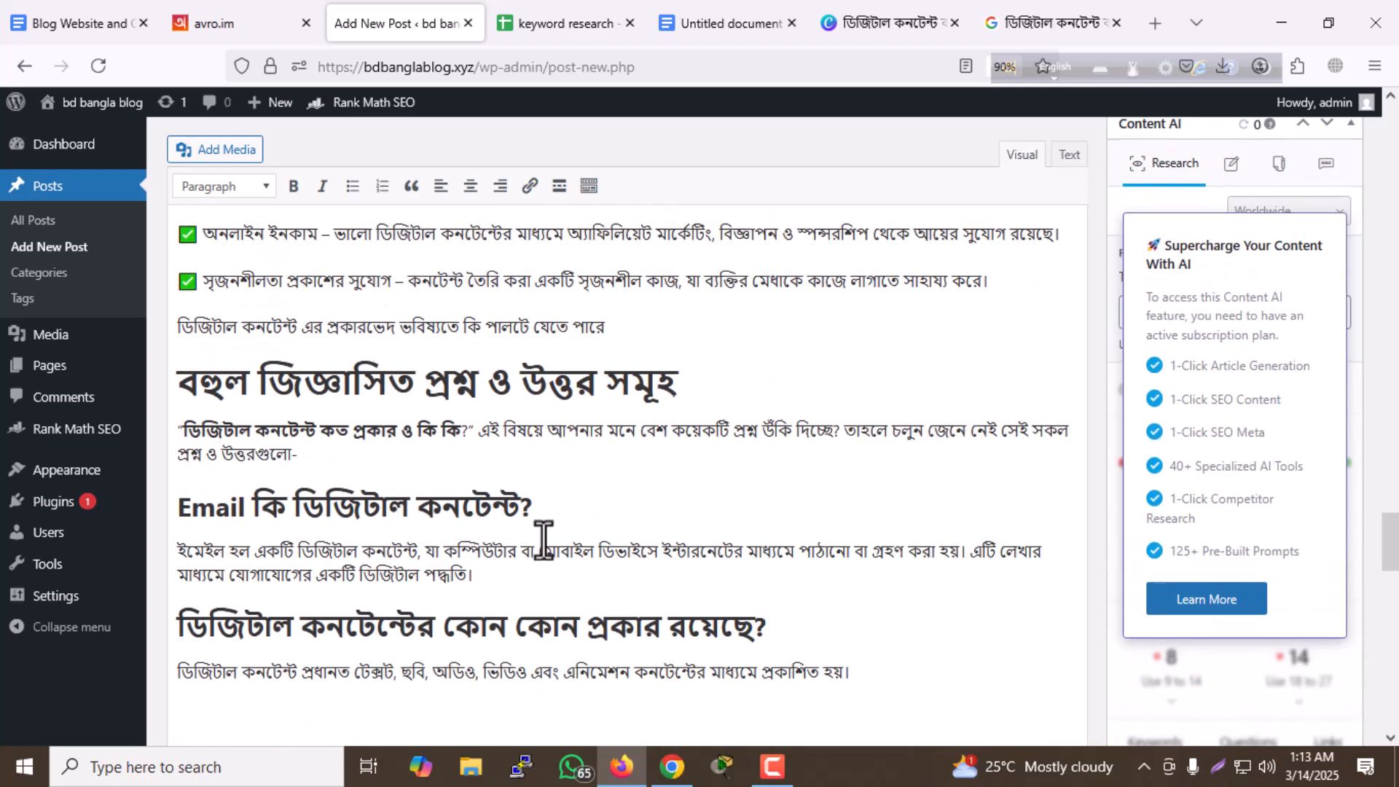
{"action": "scroll", "coordinate": [543, 539], "scroll_direction": "up", "scroll_amount": 10}
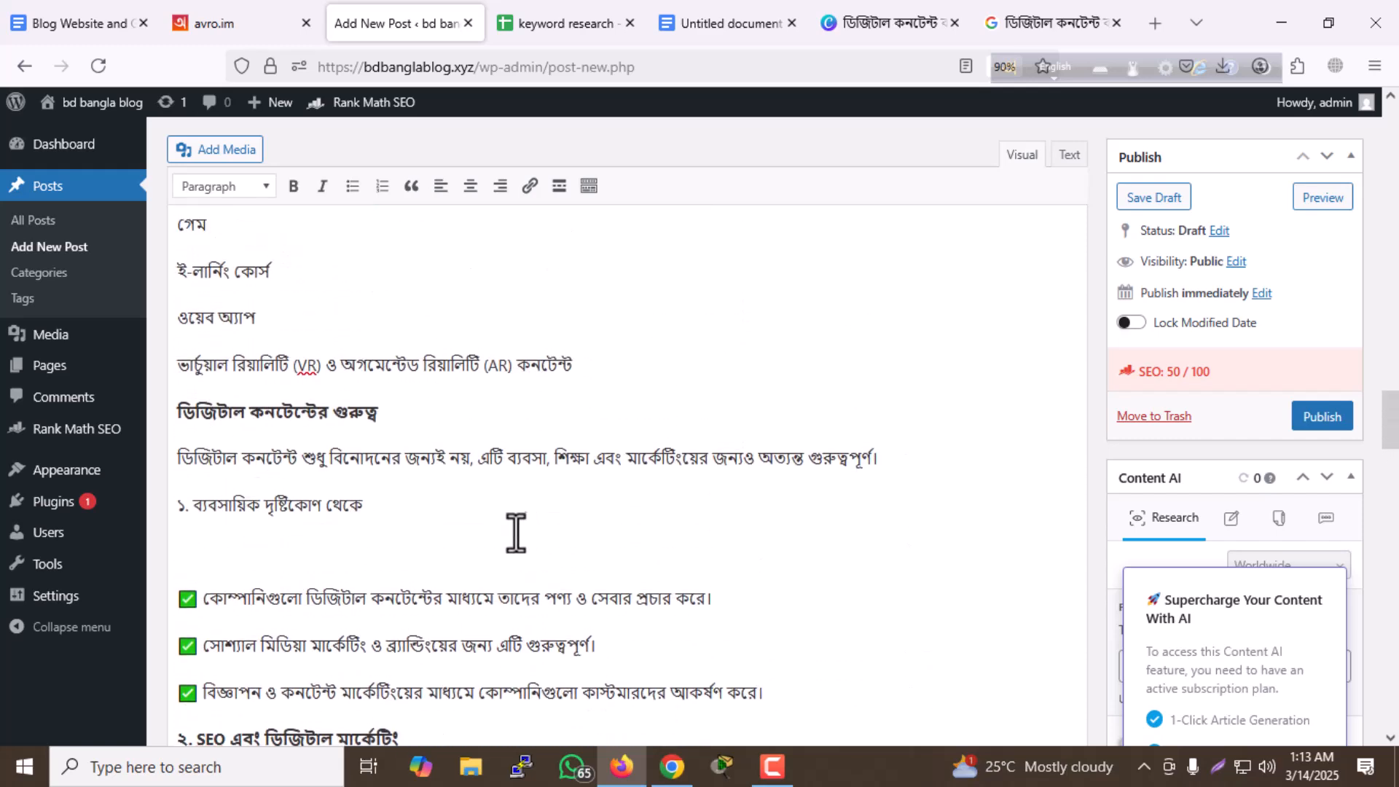
{"action": "scroll", "coordinate": [513, 535], "scroll_direction": "up", "scroll_amount": 10}
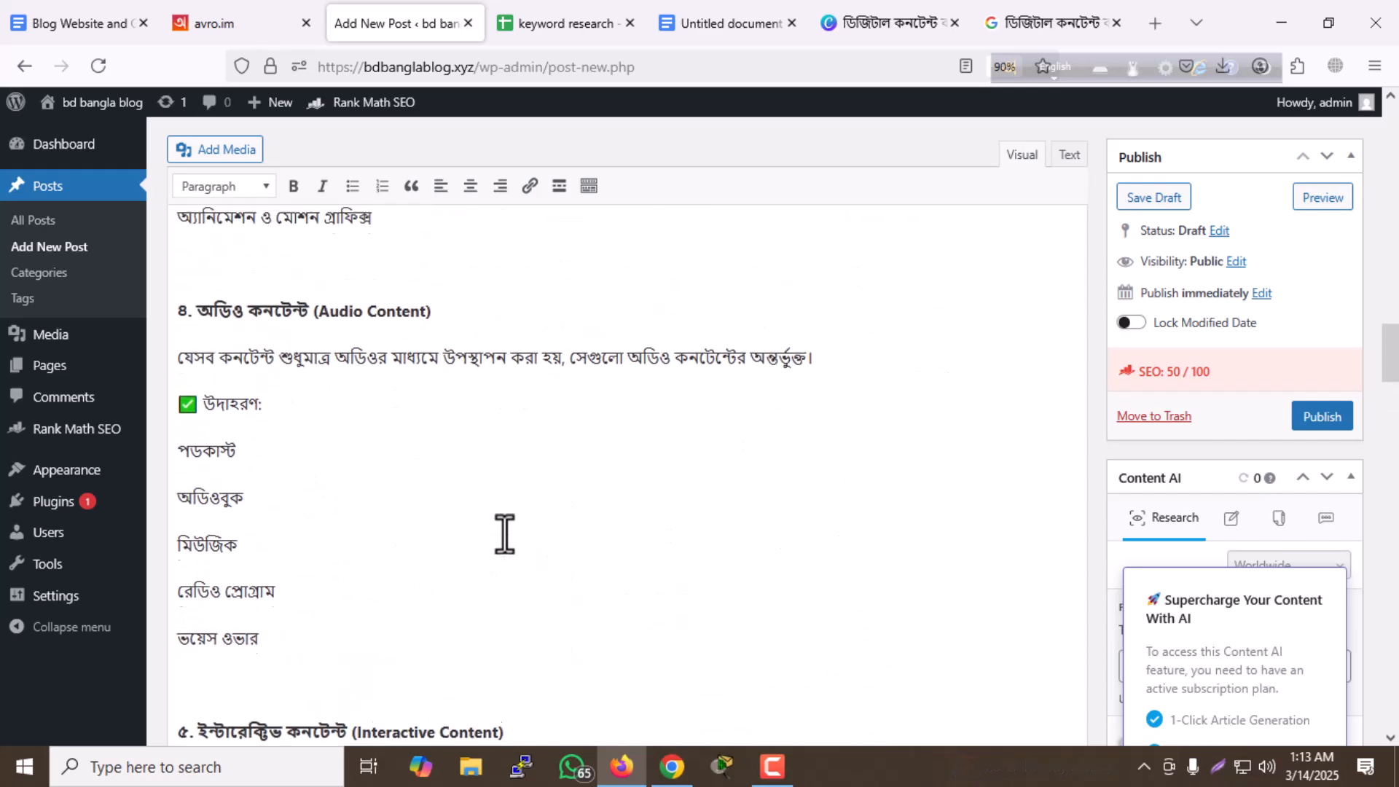
{"action": "scroll", "coordinate": [504, 533], "scroll_direction": "up", "scroll_amount": 10}
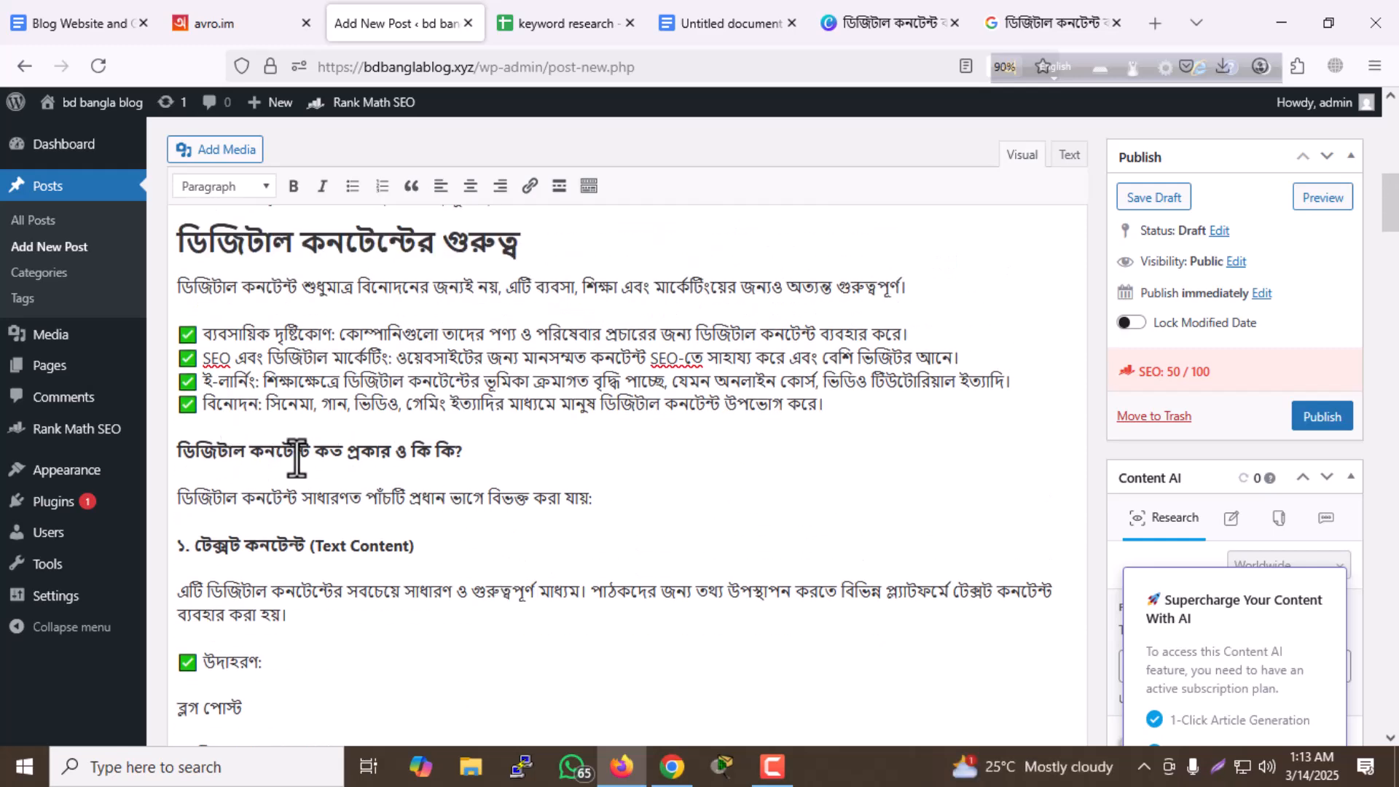
{"action": "left_click", "coordinate": [458, 451]}
{"action": "left_click_drag", "start_coordinate": [487, 453], "coordinate": [181, 466]}
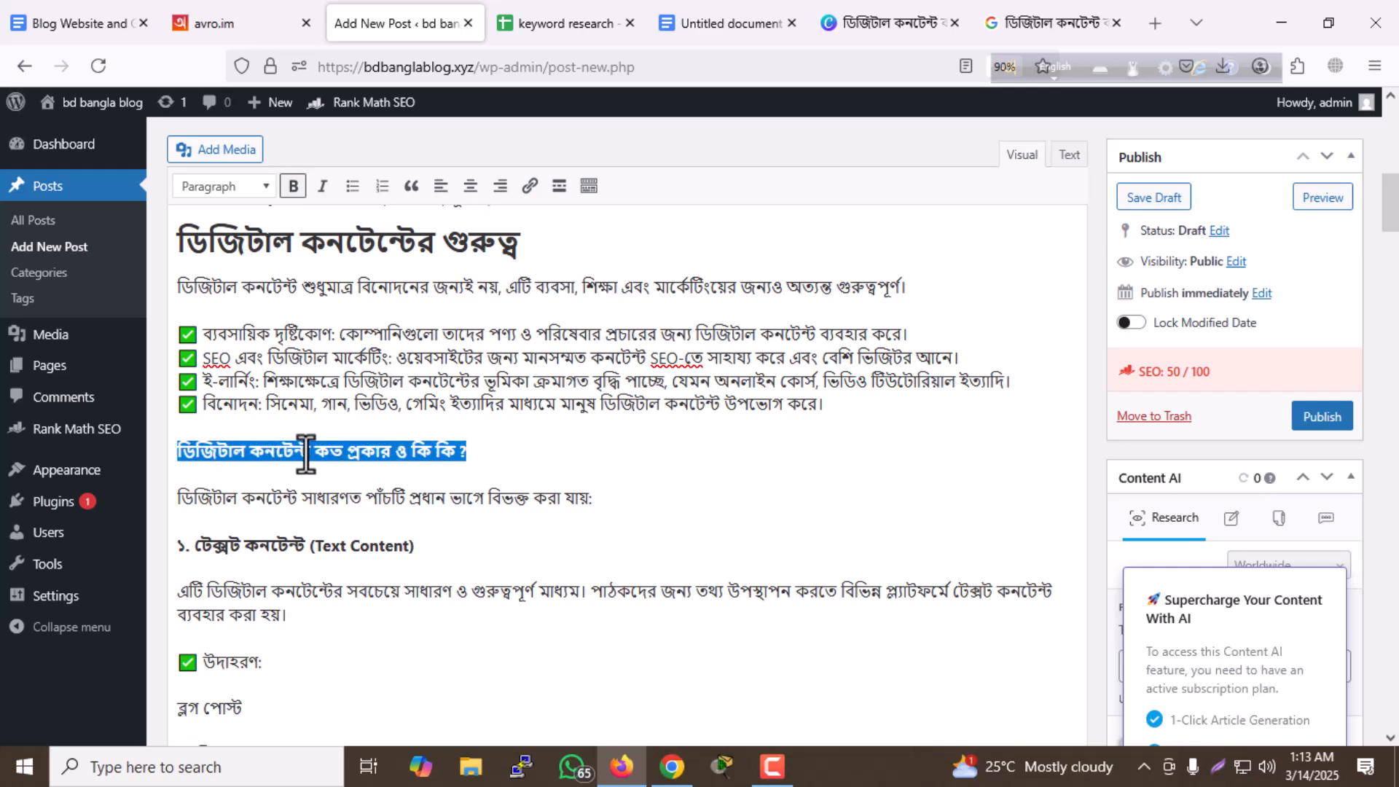
{"action": "left_click", "coordinate": [227, 189]}
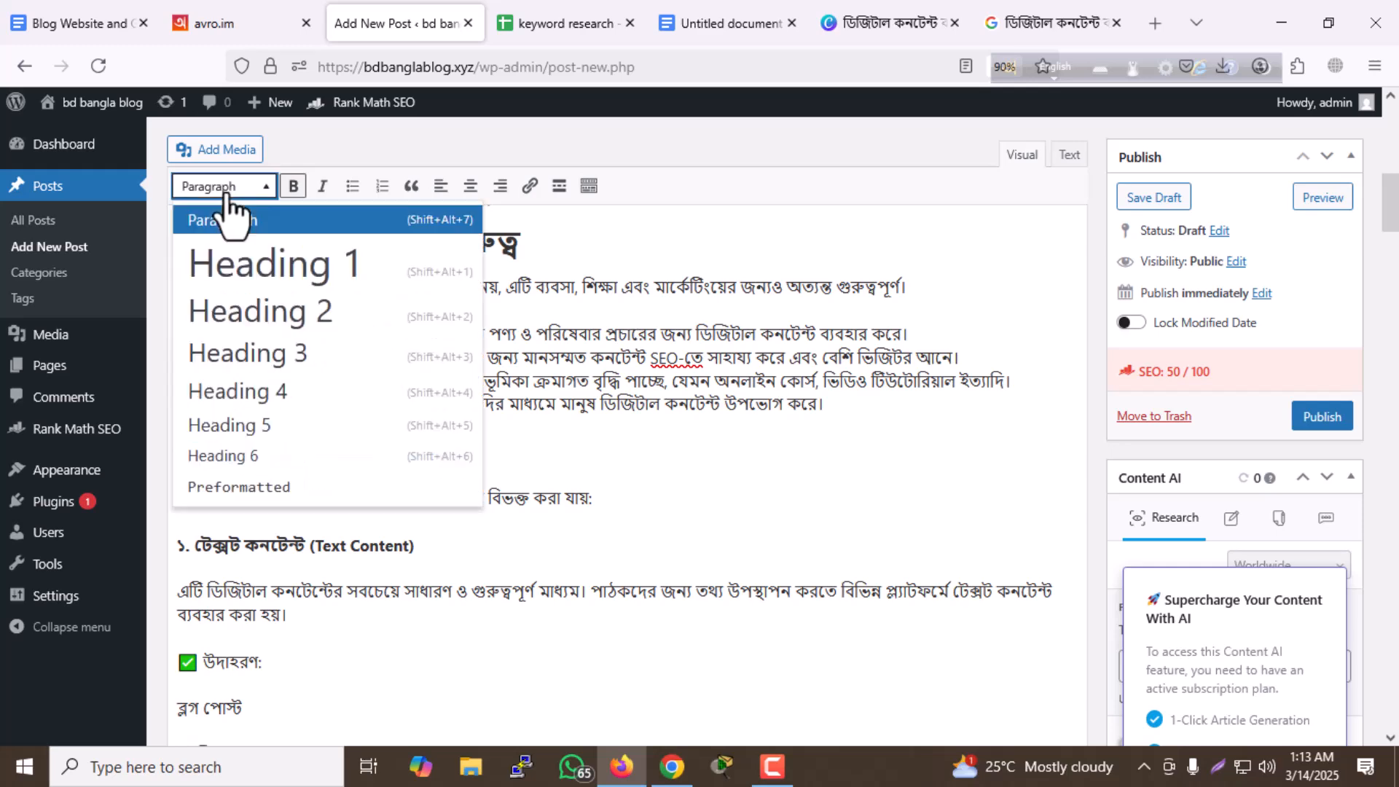
{"action": "left_click", "coordinate": [266, 321]}
{"action": "left_click", "coordinate": [758, 455]}
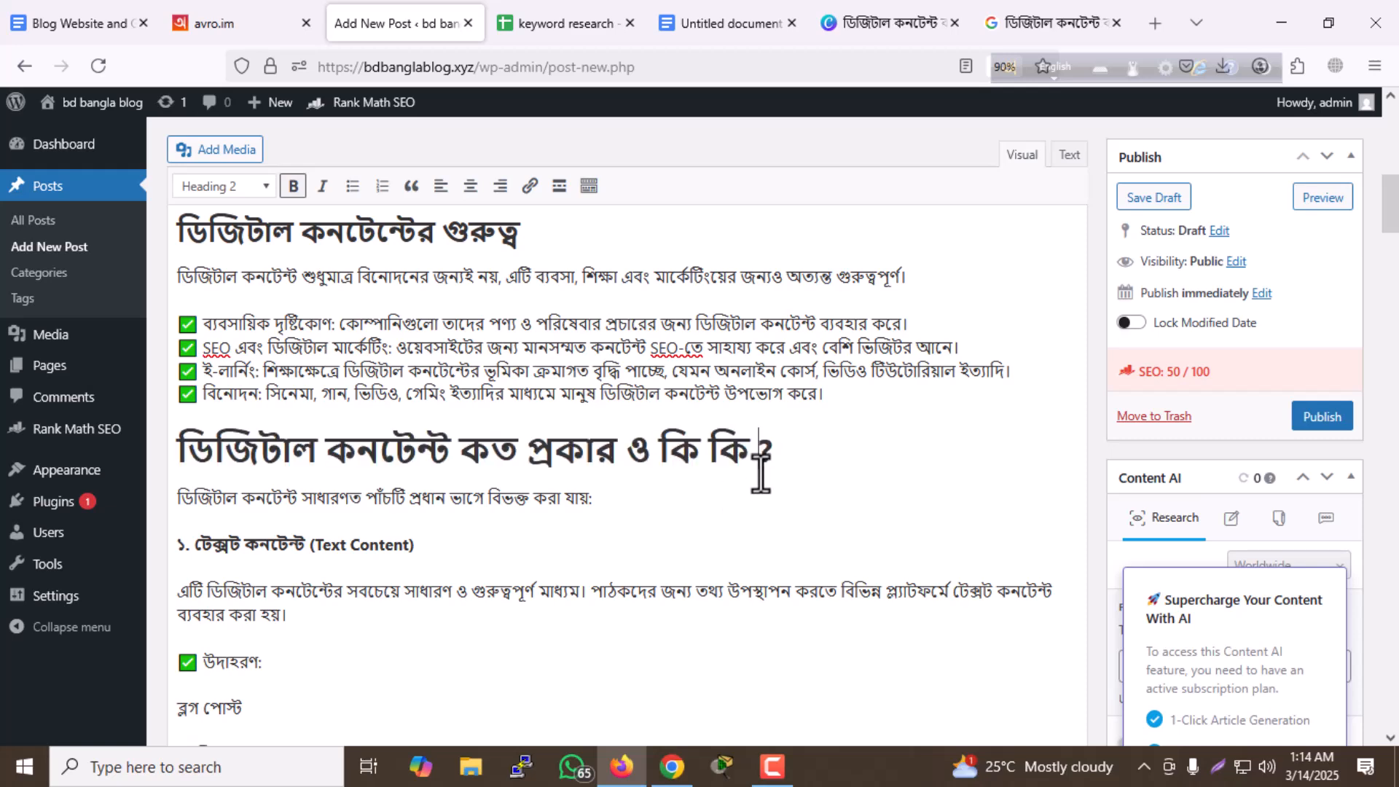
- Examine the focus keyword's use in the post's other subheadings and compare it with Rank Math's Basic SEO and Additional checks
{"action": "scroll", "coordinate": [570, 435], "scroll_direction": "up", "scroll_amount": 7}
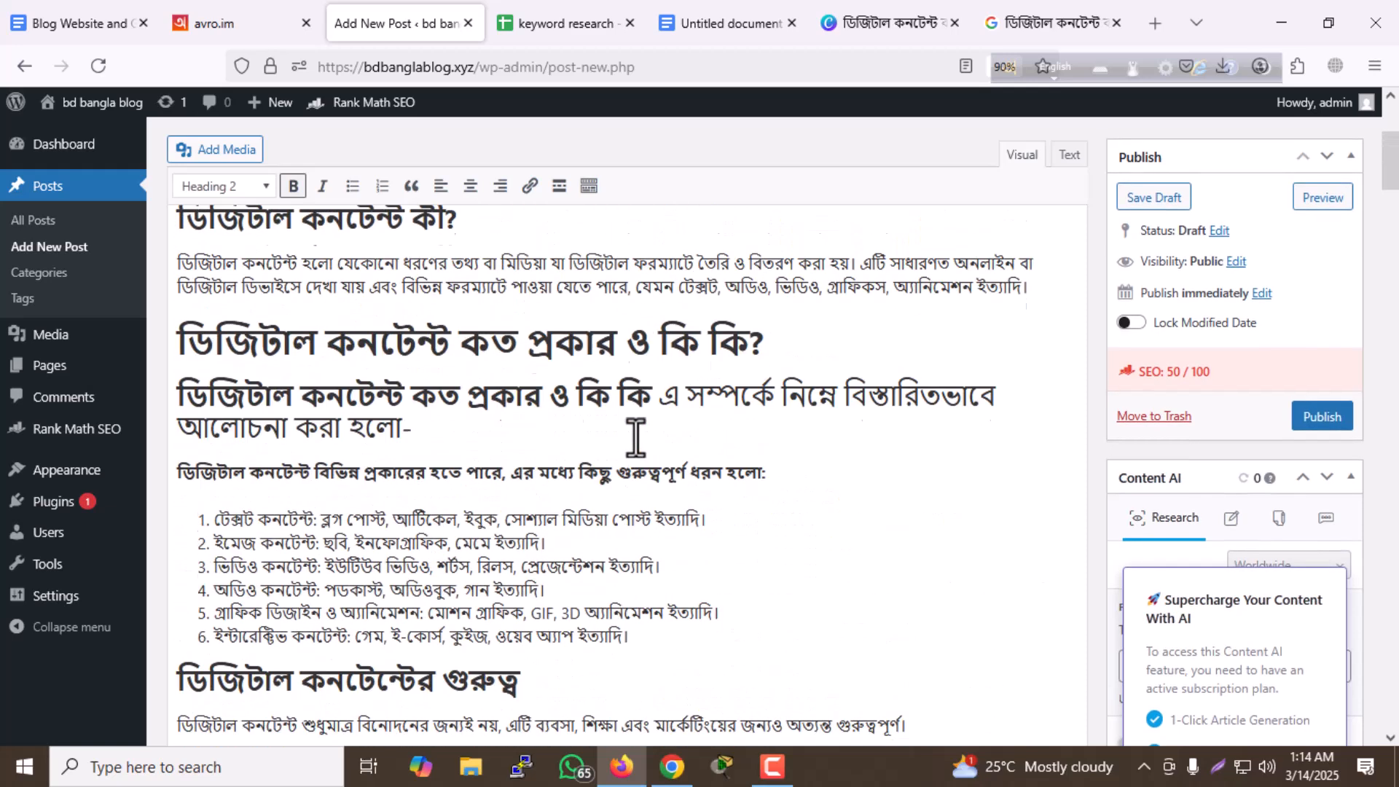
{"action": "scroll", "coordinate": [480, 472], "scroll_direction": "up", "scroll_amount": 2}
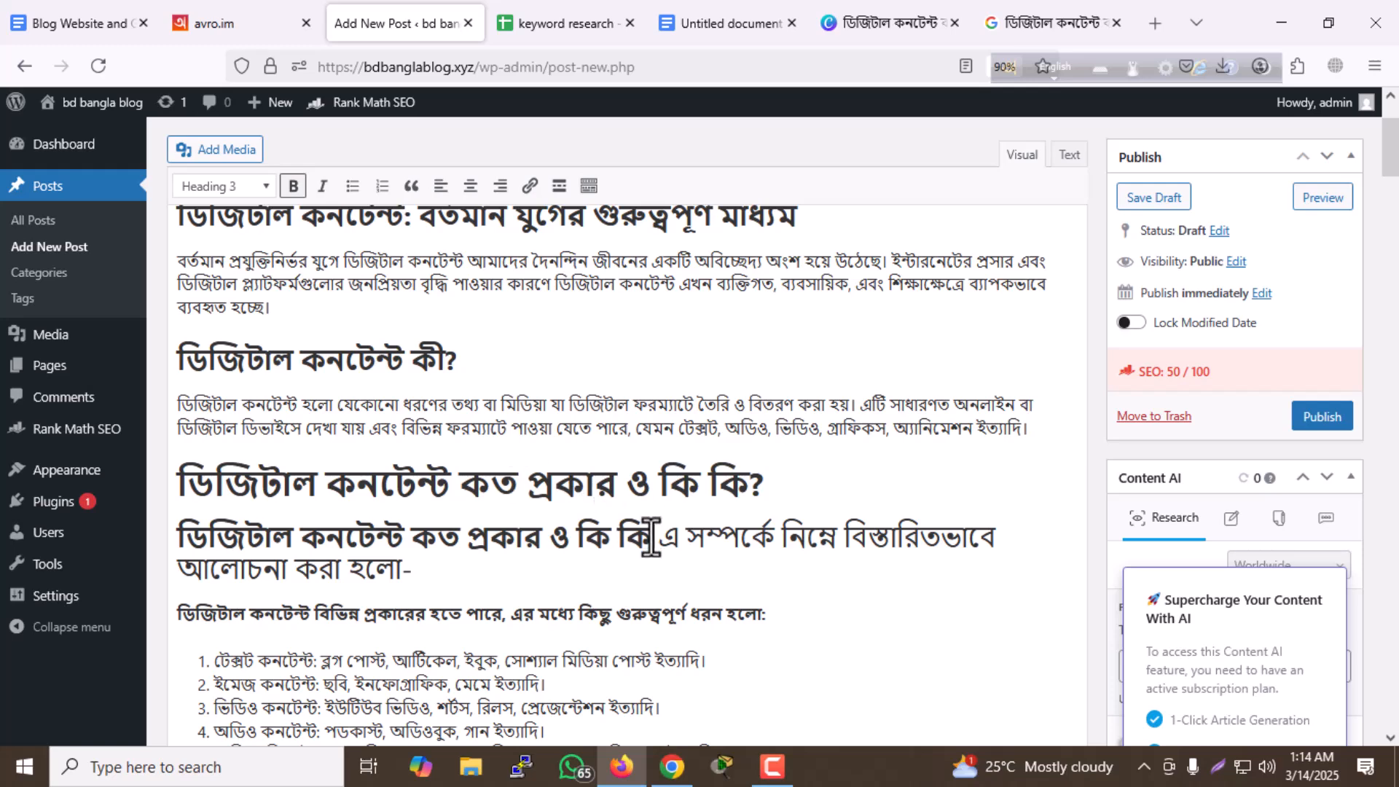
{"action": "scroll", "coordinate": [571, 500], "scroll_direction": "down", "scroll_amount": 15}
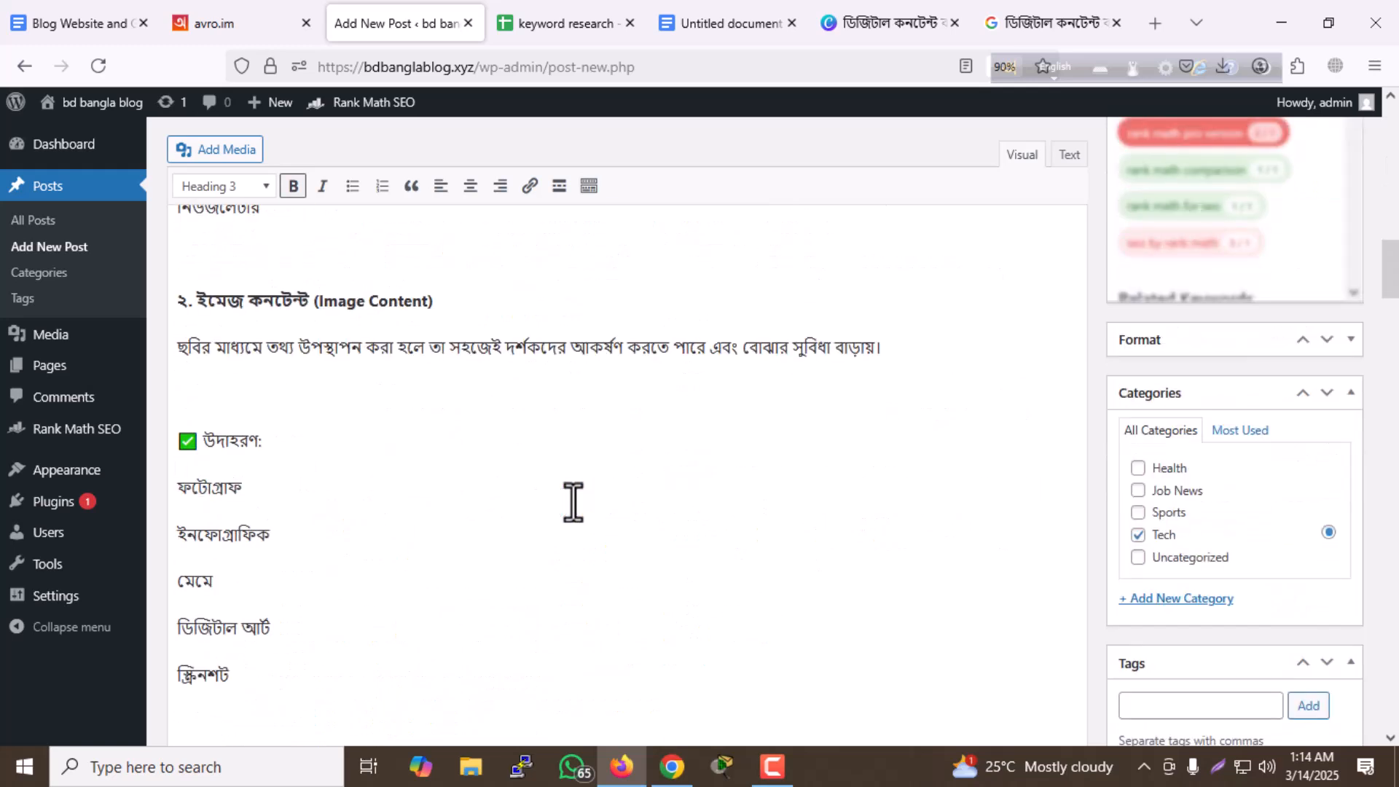
{"action": "scroll", "coordinate": [572, 501], "scroll_direction": "up", "scroll_amount": 15}
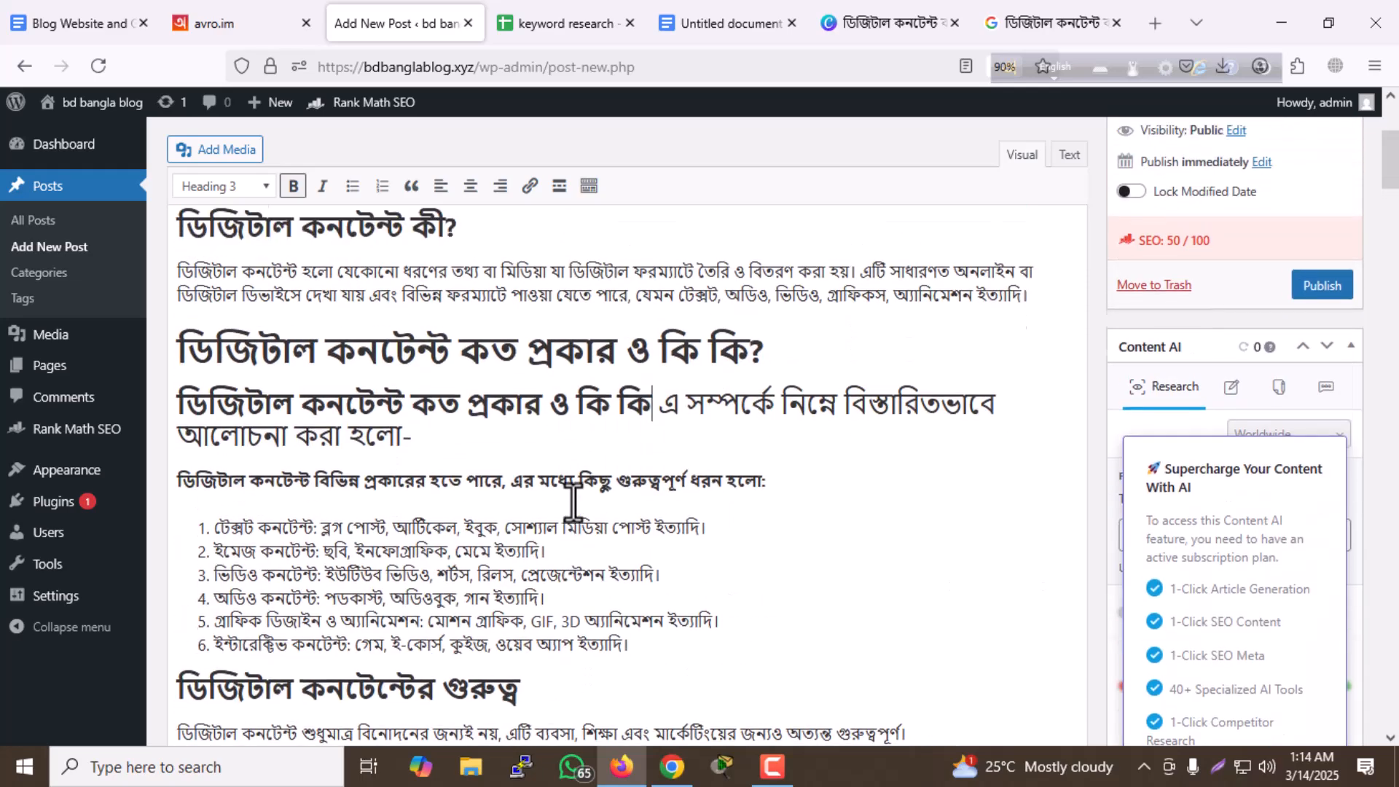
{"action": "scroll", "coordinate": [573, 501], "scroll_direction": "down", "scroll_amount": 20}
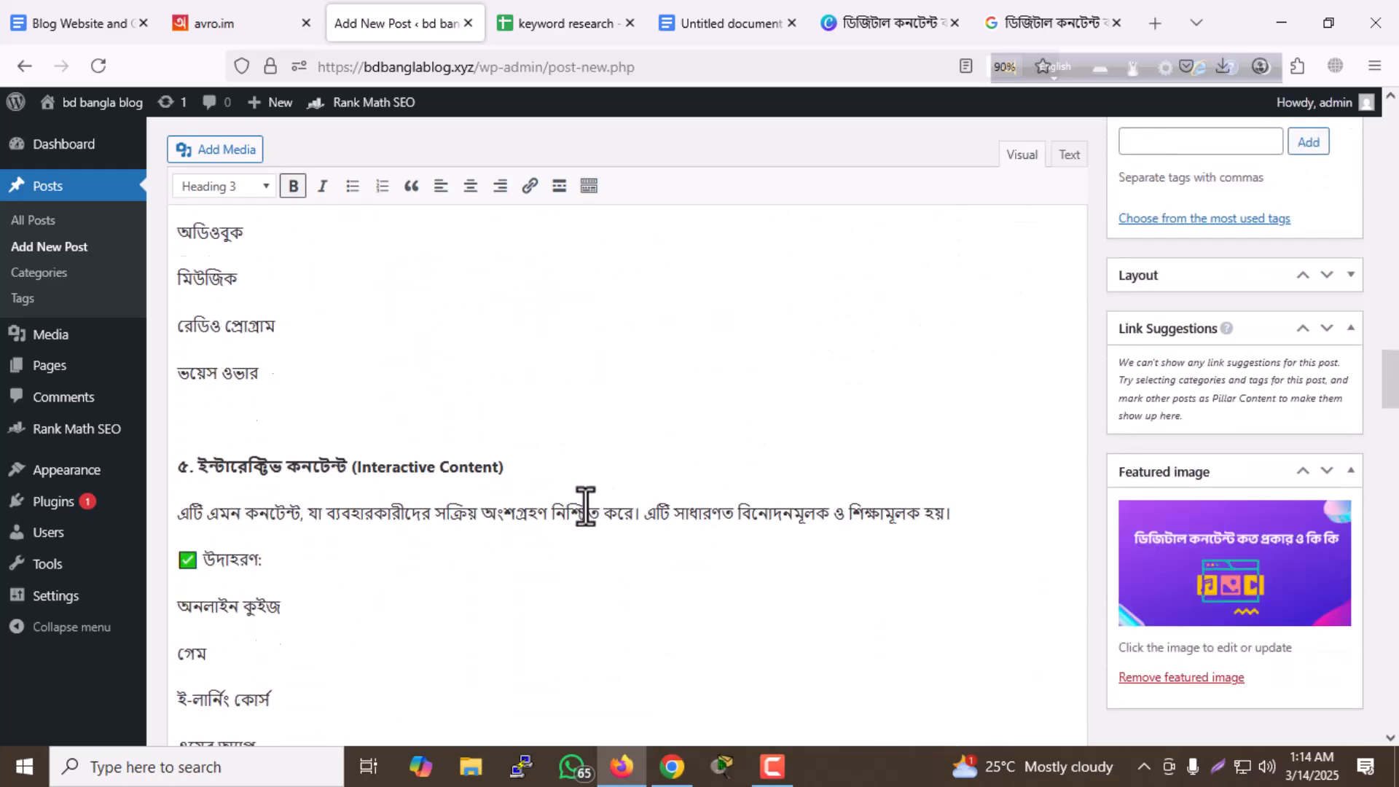
{"action": "scroll", "coordinate": [585, 505], "scroll_direction": "down", "scroll_amount": 20}
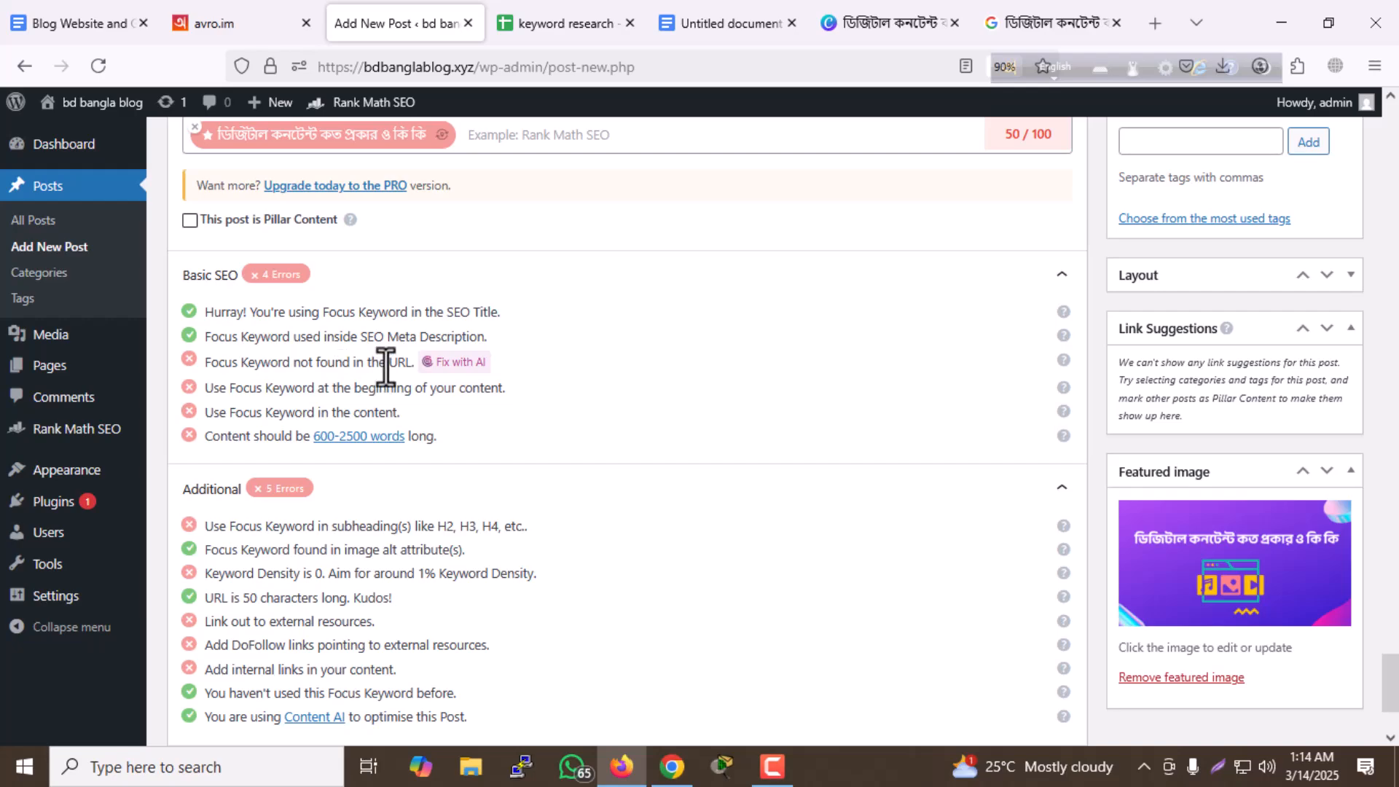
- Open the post's permalink slug for editing and clear its text
{"action": "scroll", "coordinate": [515, 401], "scroll_direction": "up", "scroll_amount": 10}
{"action": "scroll", "coordinate": [545, 375], "scroll_direction": "up", "scroll_amount": 15}
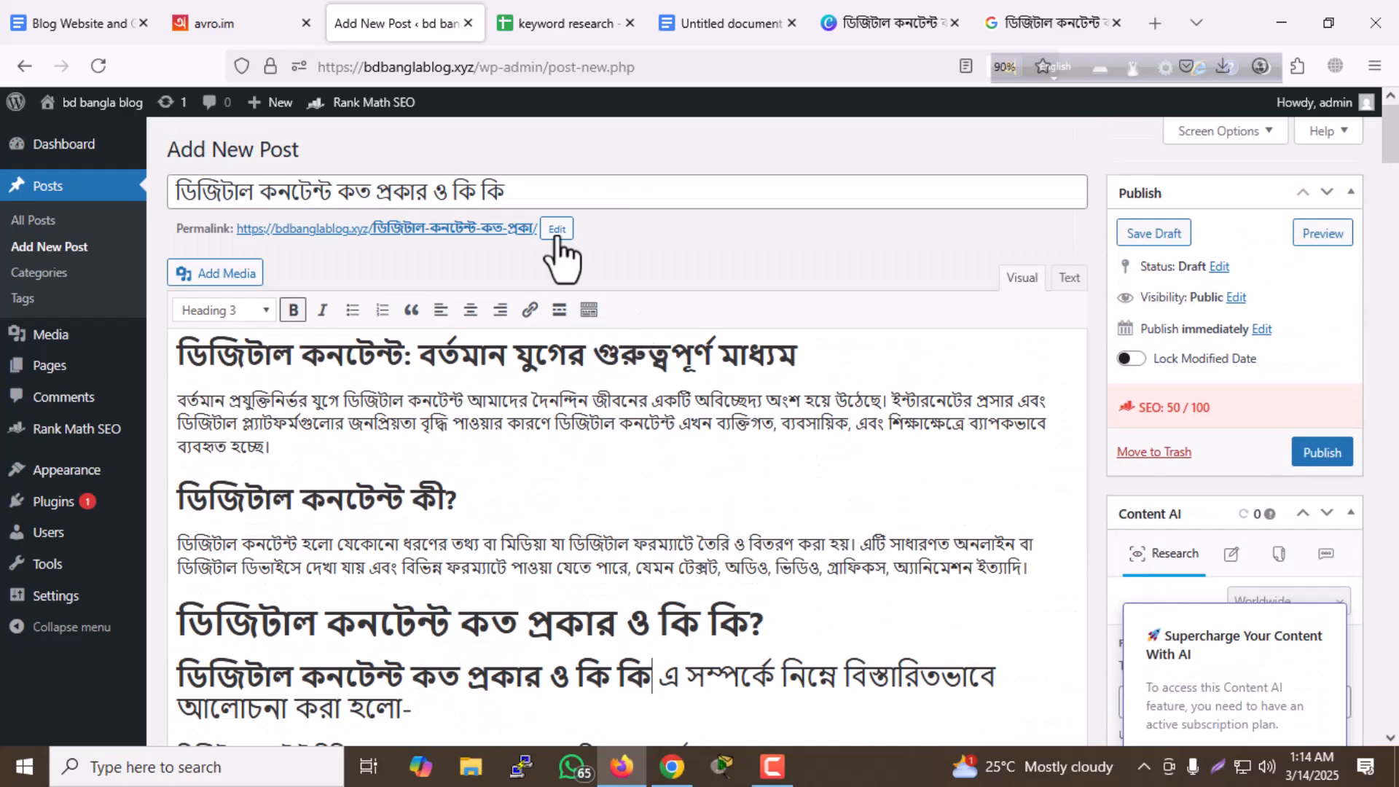
{"action": "left_click", "coordinate": [557, 229]}
{"action": "key", "text": "ctrl+a"}
{"action": "type", "text": "হলে অবশ্যই নিচে কমেন্ট করবেন।"}
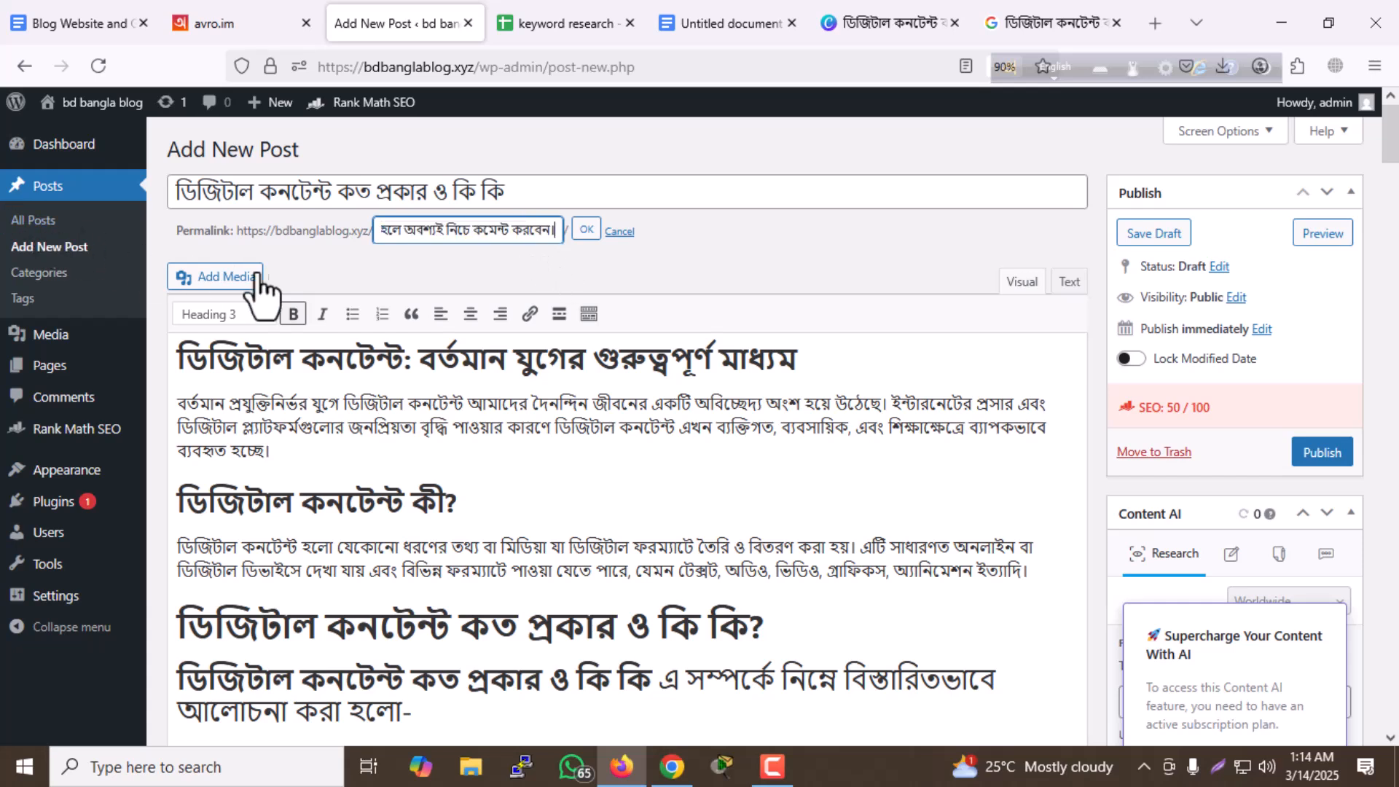
{"action": "key", "text": "BackSpace"}
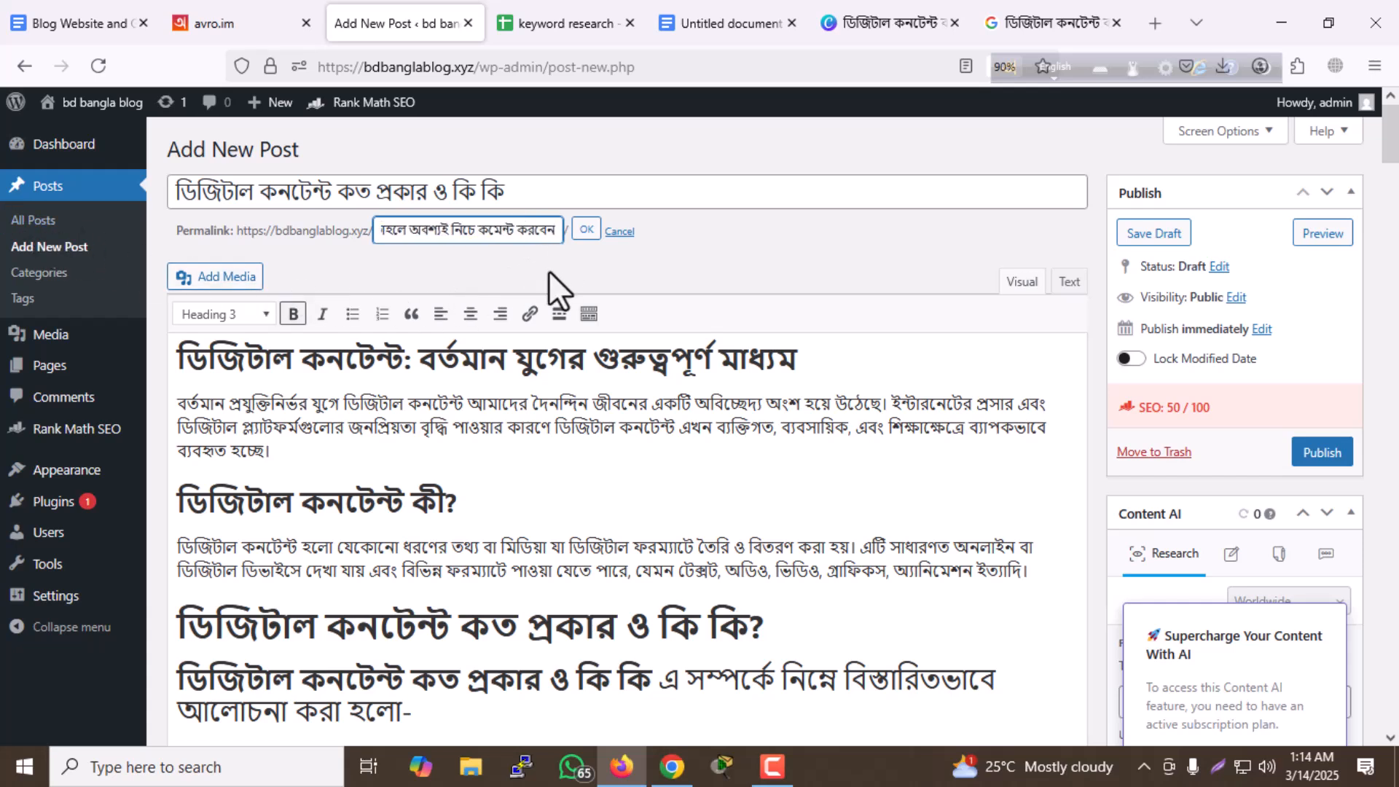
{"action": "key", "text": "ctrl+a"}
{"action": "key", "text": "BackSpace"}
- Copy the post title ডিজিটাল কনটেন্ট কত প্রকার ও কি কি and apply it as the permalink slug
{"action": "left_click_drag", "start_coordinate": [530, 198], "coordinate": [16, 220]}
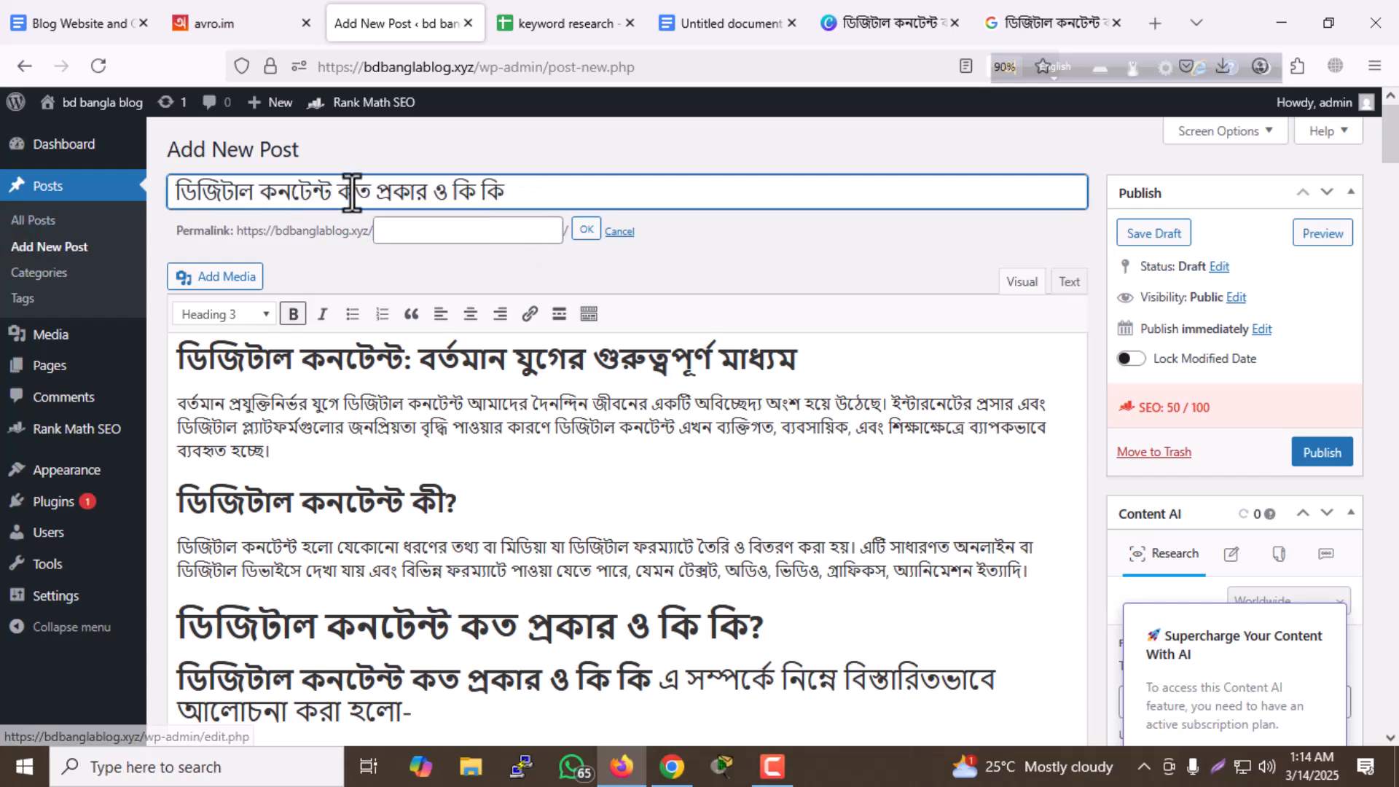
{"action": "key", "text": "ctrl+a"}
{"action": "key", "text": "ctrl+c"}
{"action": "left_click", "coordinate": [406, 230]}
{"action": "key", "text": "ctrl+v"}
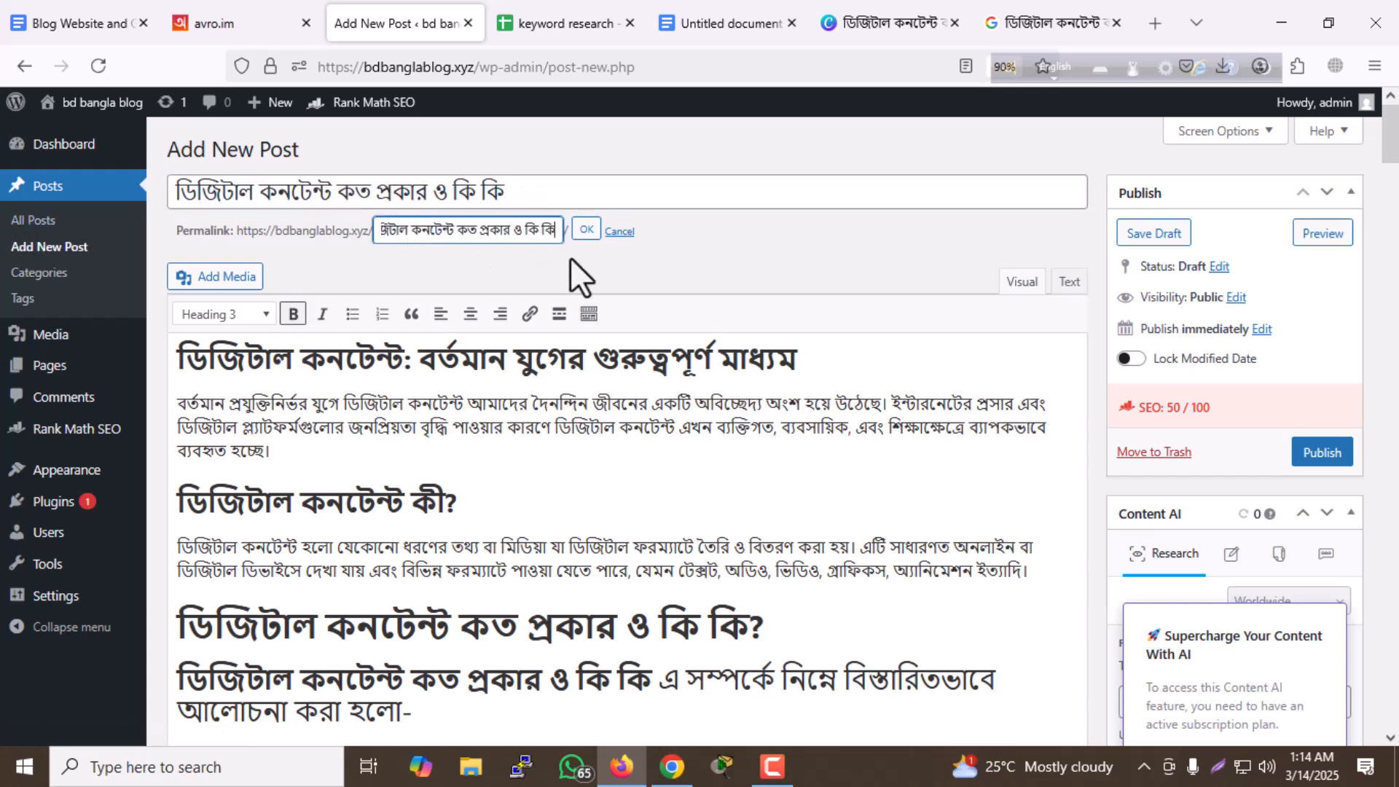
{"action": "left_click", "coordinate": [586, 230]}
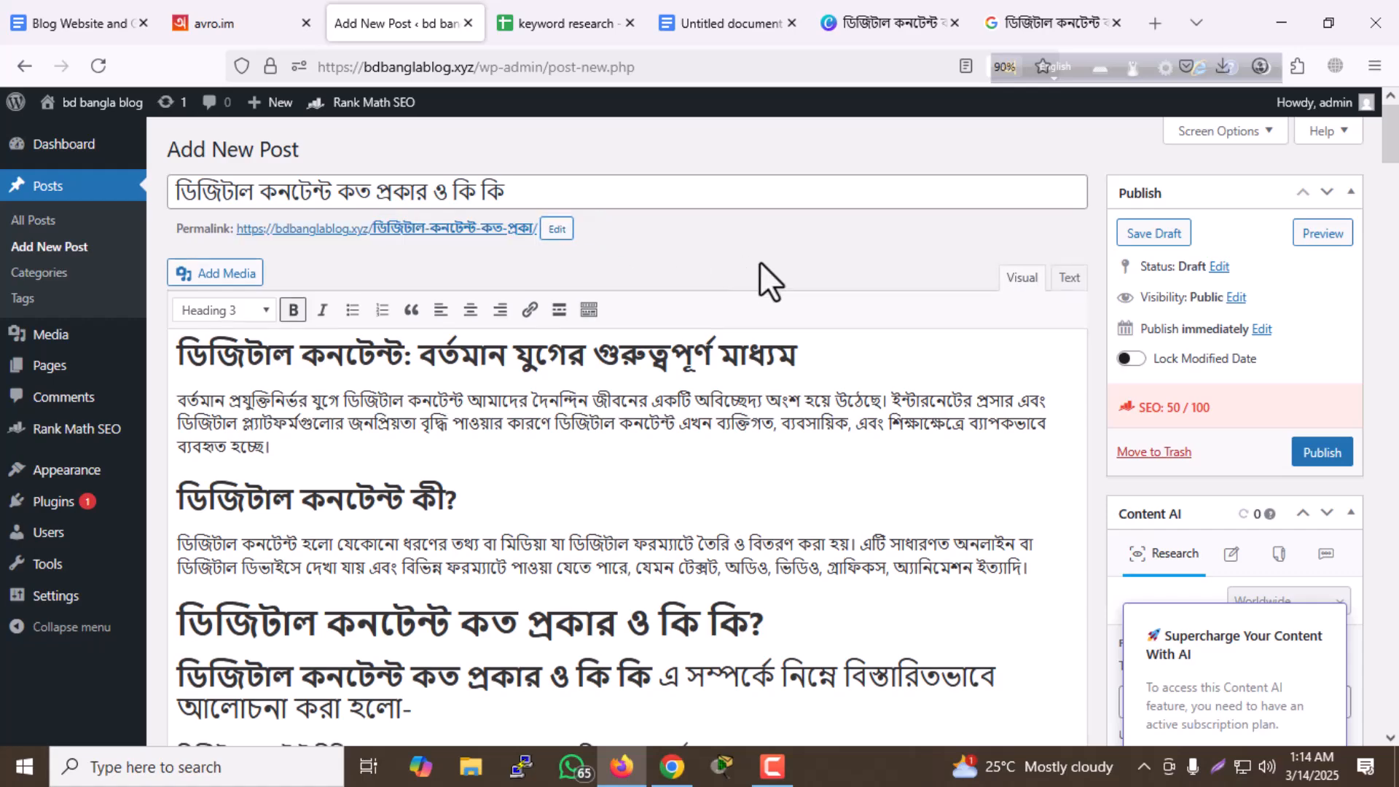
- Recheck Rank Math's Basic SEO and Additional lists for the URL keyword and internal link requirements
{"action": "scroll", "coordinate": [728, 321], "scroll_direction": "down", "scroll_amount": 20}
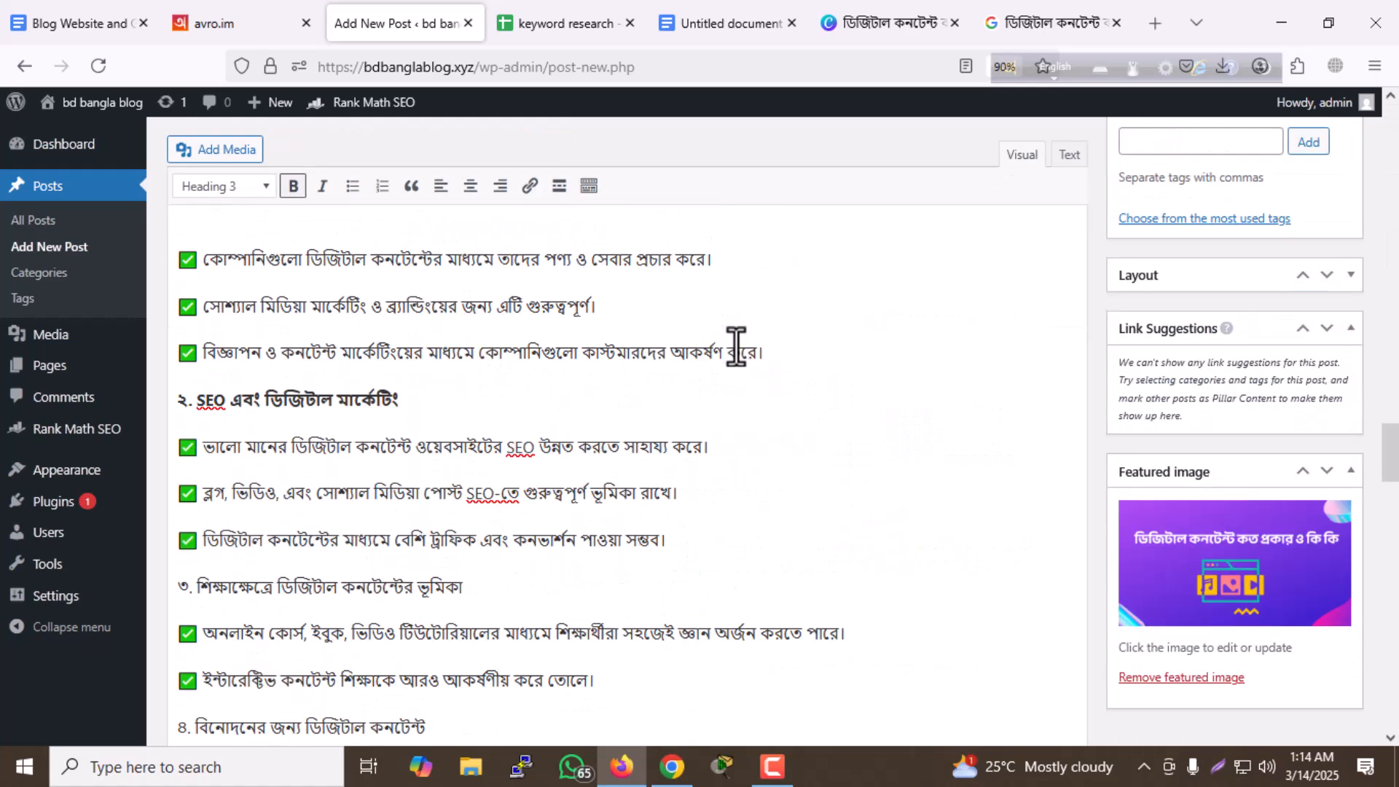
{"action": "scroll", "coordinate": [733, 356], "scroll_direction": "down", "scroll_amount": 15}
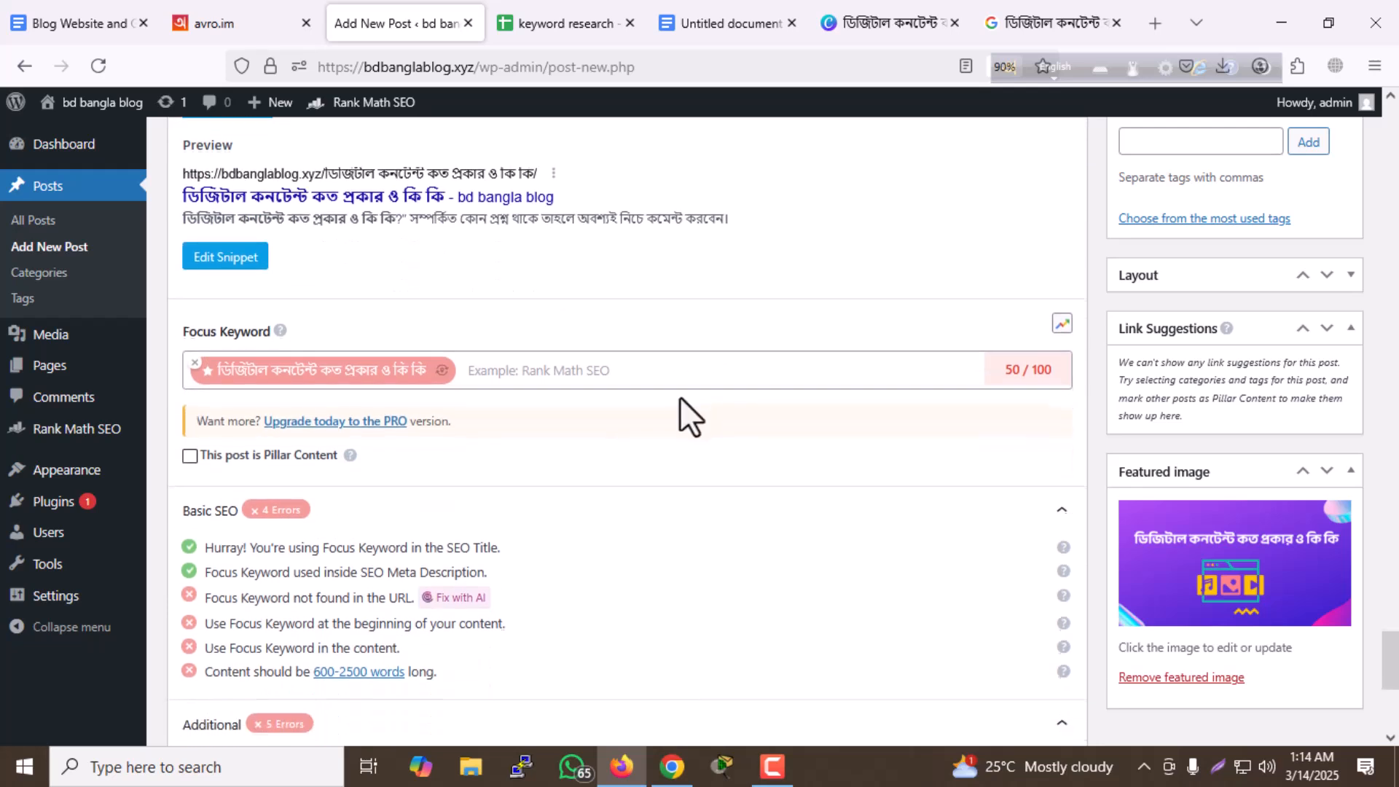
{"action": "scroll", "coordinate": [667, 406], "scroll_direction": "down", "scroll_amount": 2}
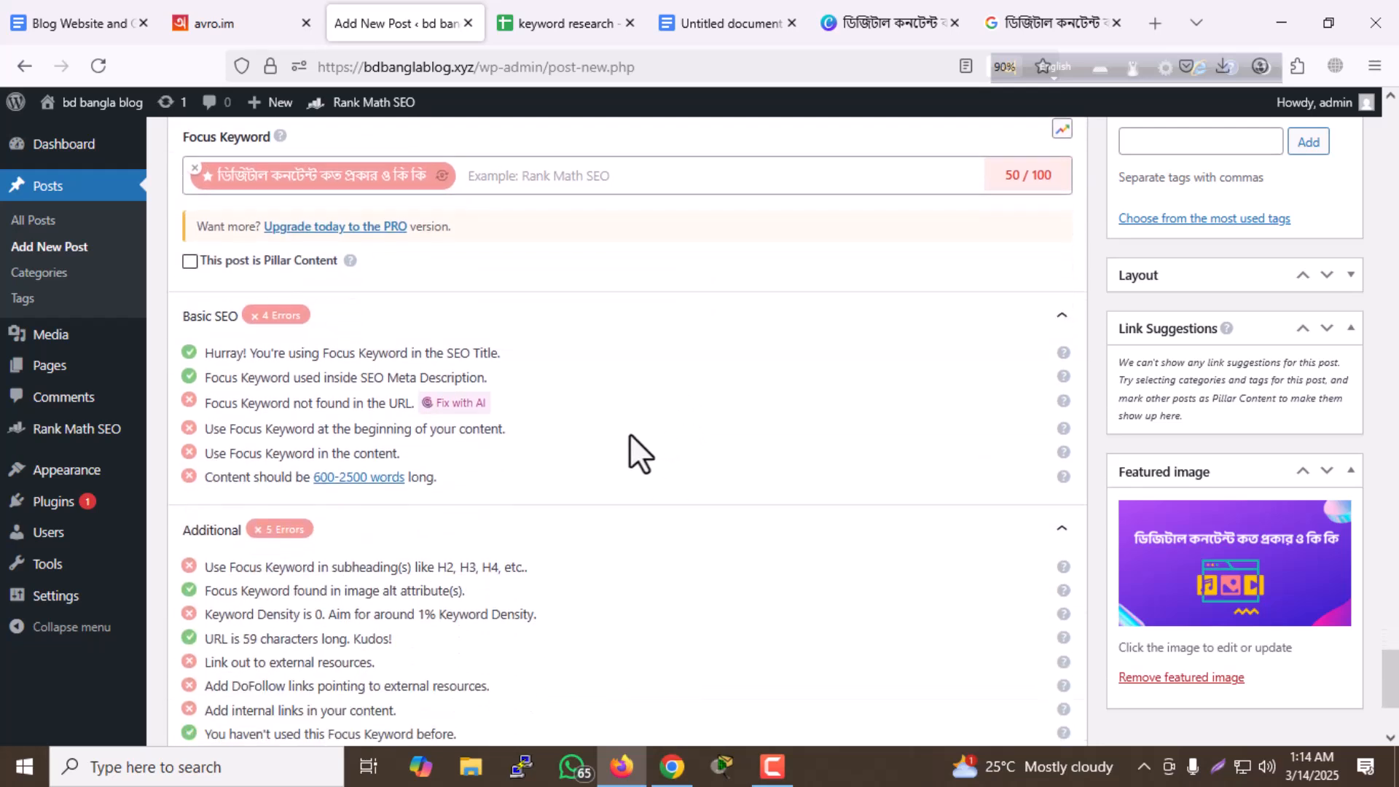
{"action": "scroll", "coordinate": [630, 435], "scroll_direction": "down", "scroll_amount": 2}
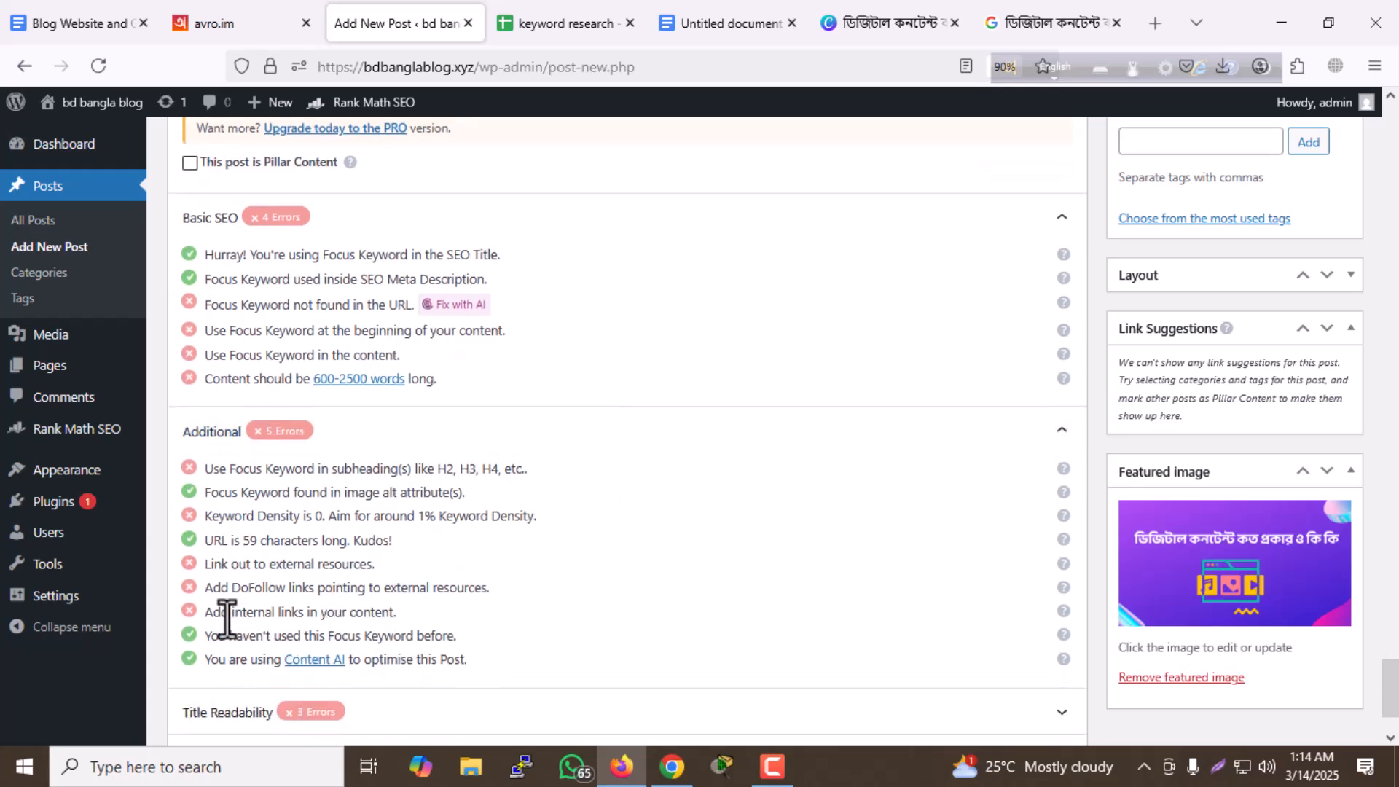
{"action": "left_click_drag", "start_coordinate": [229, 614], "coordinate": [375, 612]}
- Inspect the target of the বিডি বাংলা ব্লগ link at the post's end and compare it with the internal link check
{"action": "scroll", "coordinate": [462, 546], "scroll_direction": "up", "scroll_amount": 10}
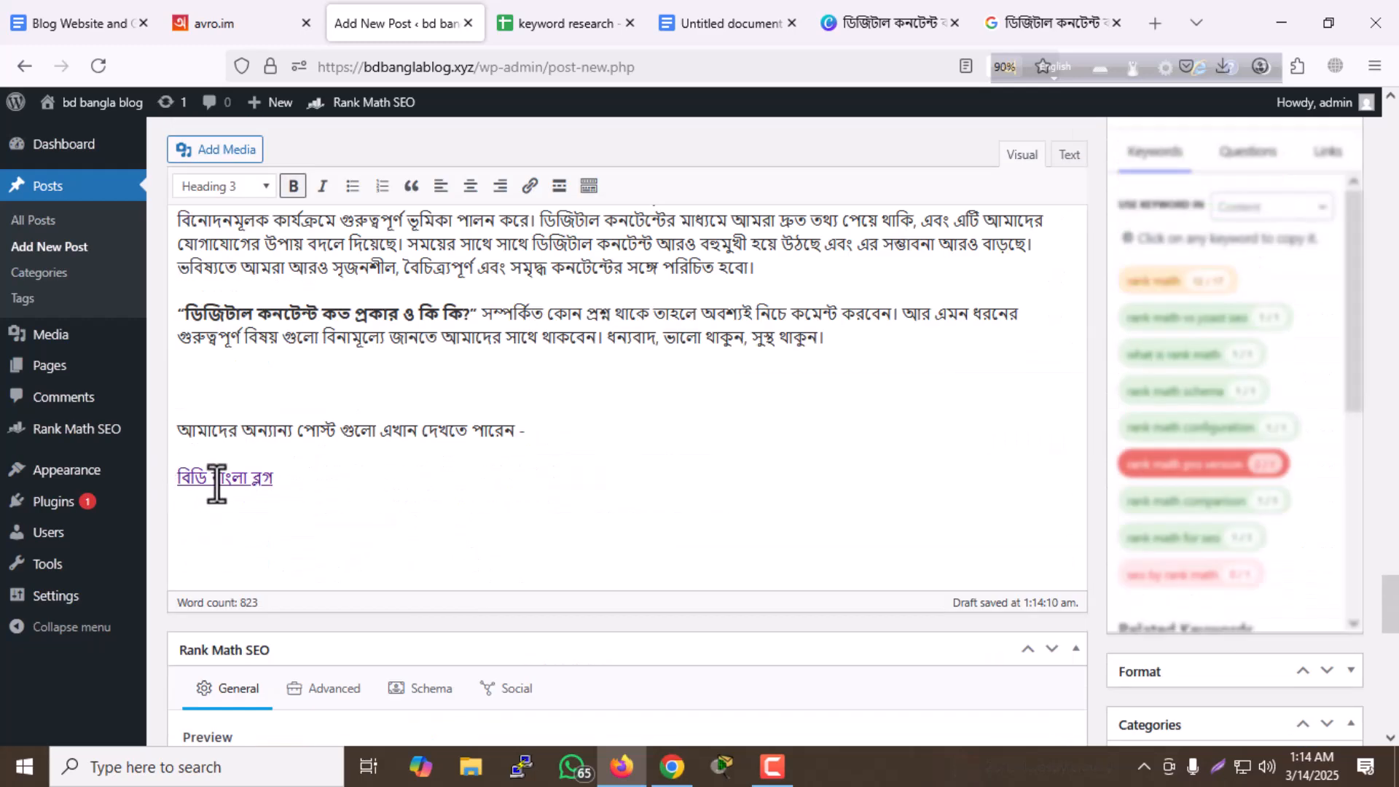
{"action": "left_click", "coordinate": [217, 483]}
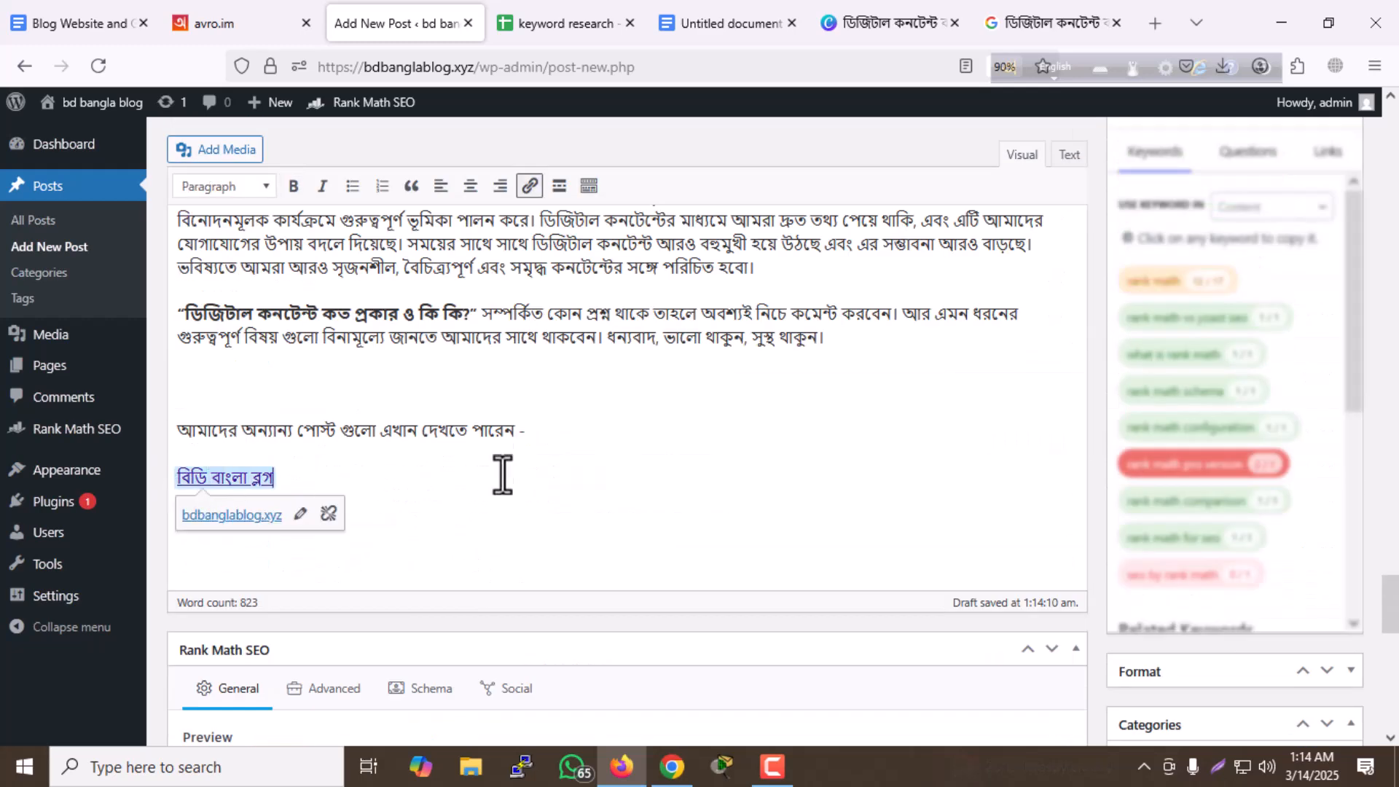
{"action": "left_click", "coordinate": [508, 436]}
{"action": "scroll", "coordinate": [531, 399], "scroll_direction": "down", "scroll_amount": 10}
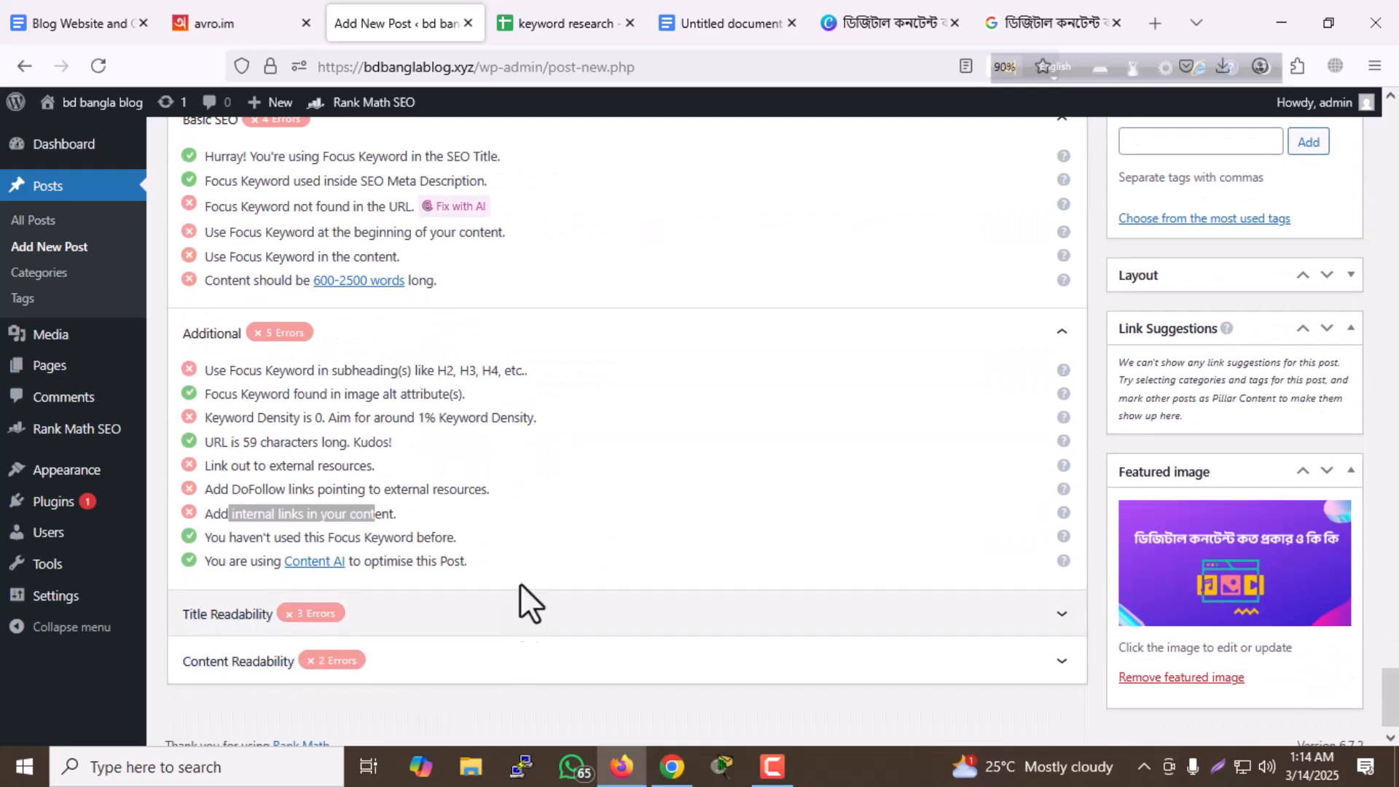
- Save the post as a draft and publish it
{"action": "scroll", "coordinate": [519, 582], "scroll_direction": "up", "scroll_amount": 10}
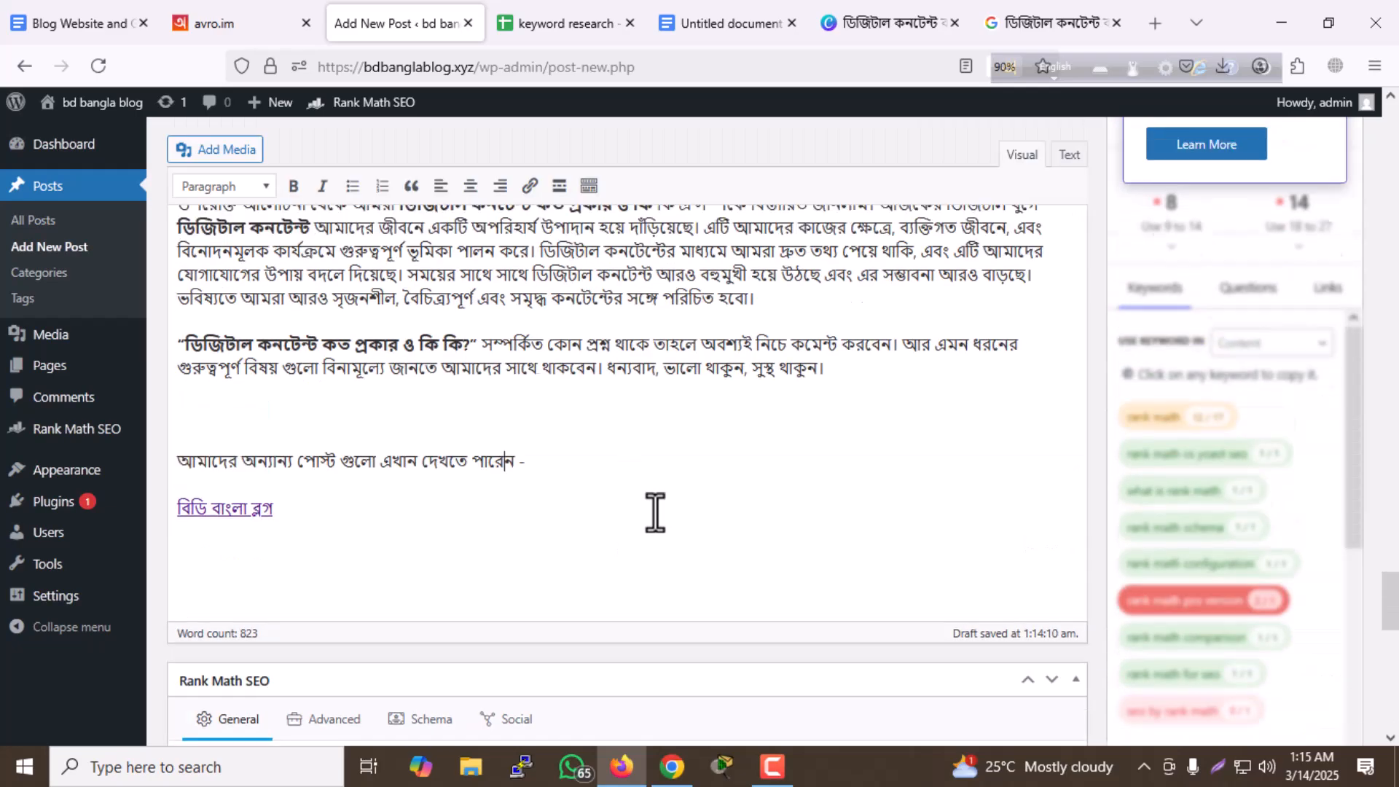
{"action": "scroll", "coordinate": [655, 514], "scroll_direction": "up", "scroll_amount": 6}
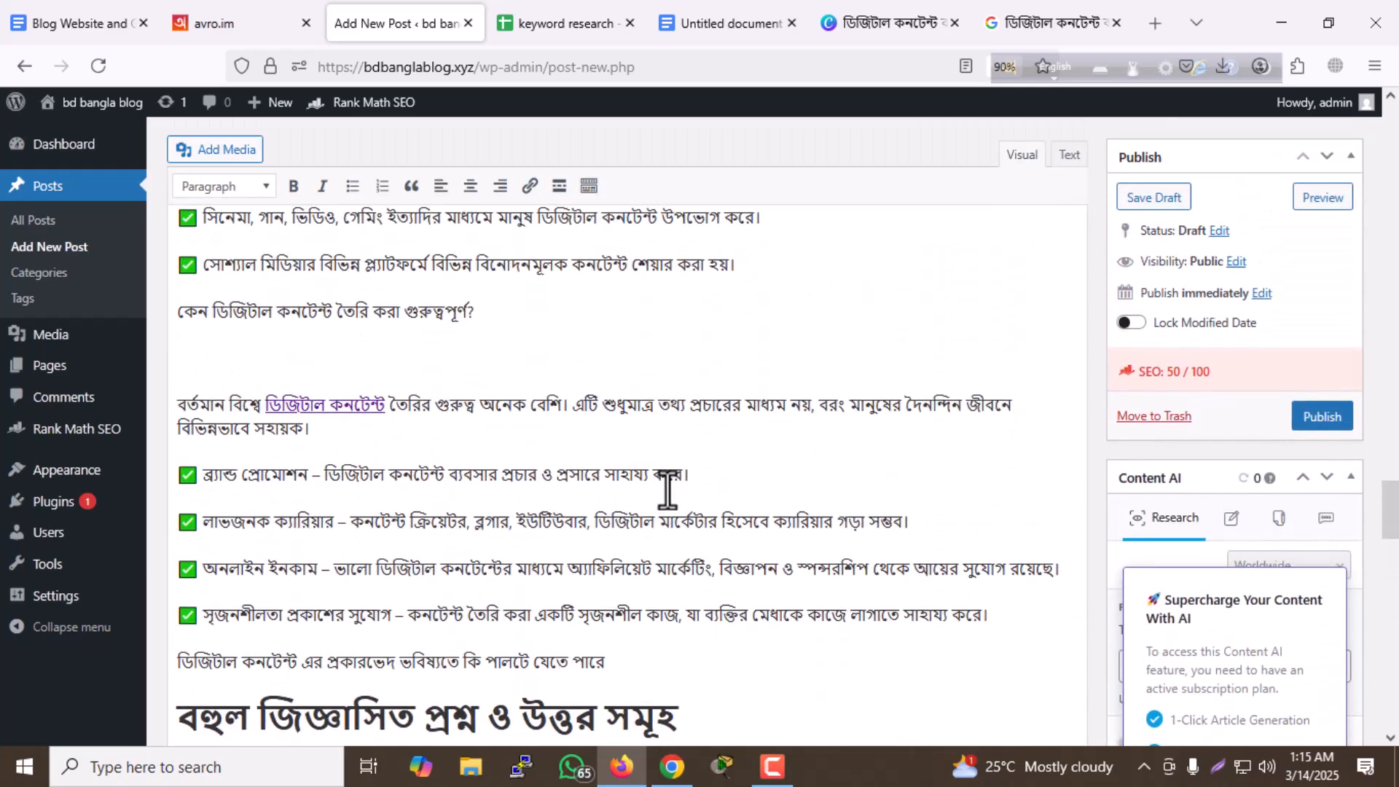
{"action": "left_click", "coordinate": [1141, 201]}
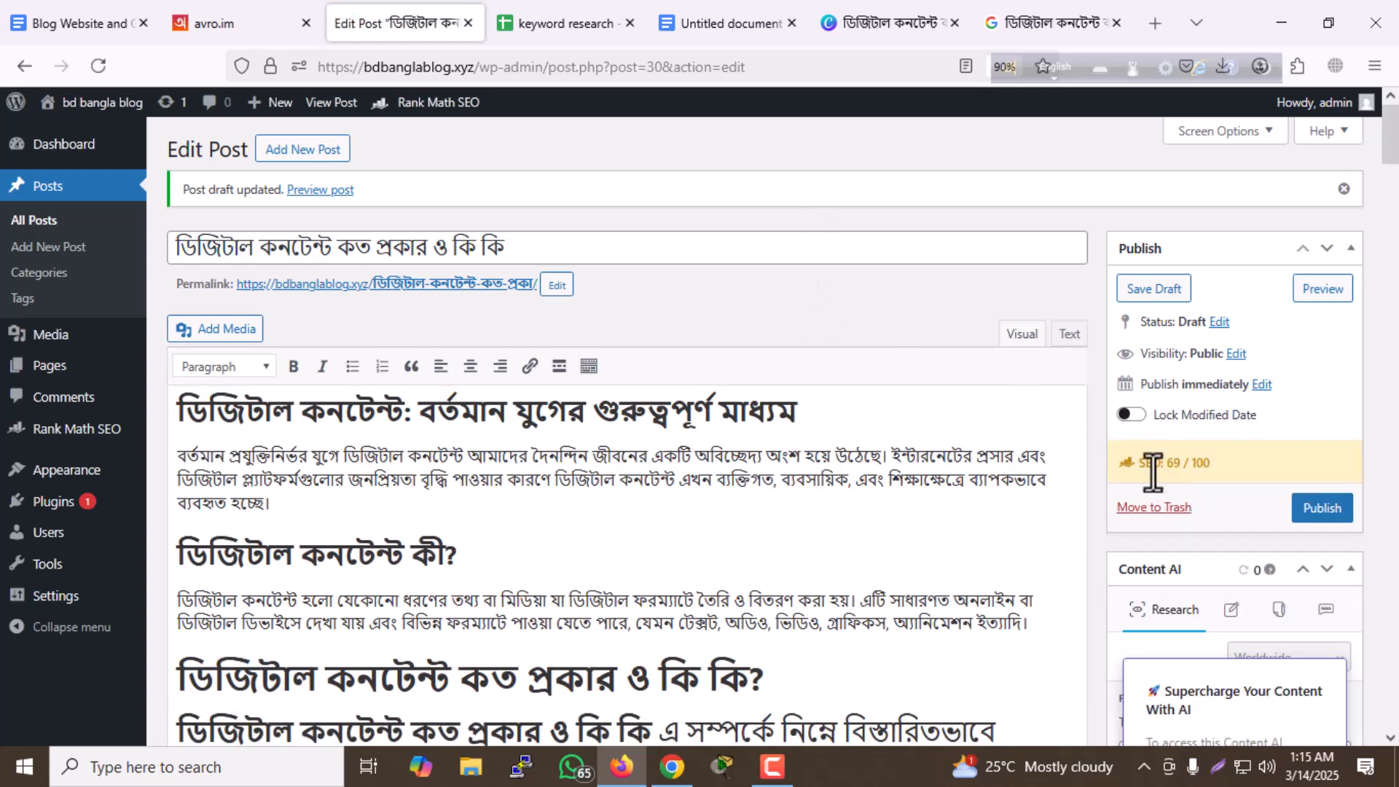
{"action": "left_click", "coordinate": [1198, 465]}
{"action": "left_click", "coordinate": [1316, 510]}
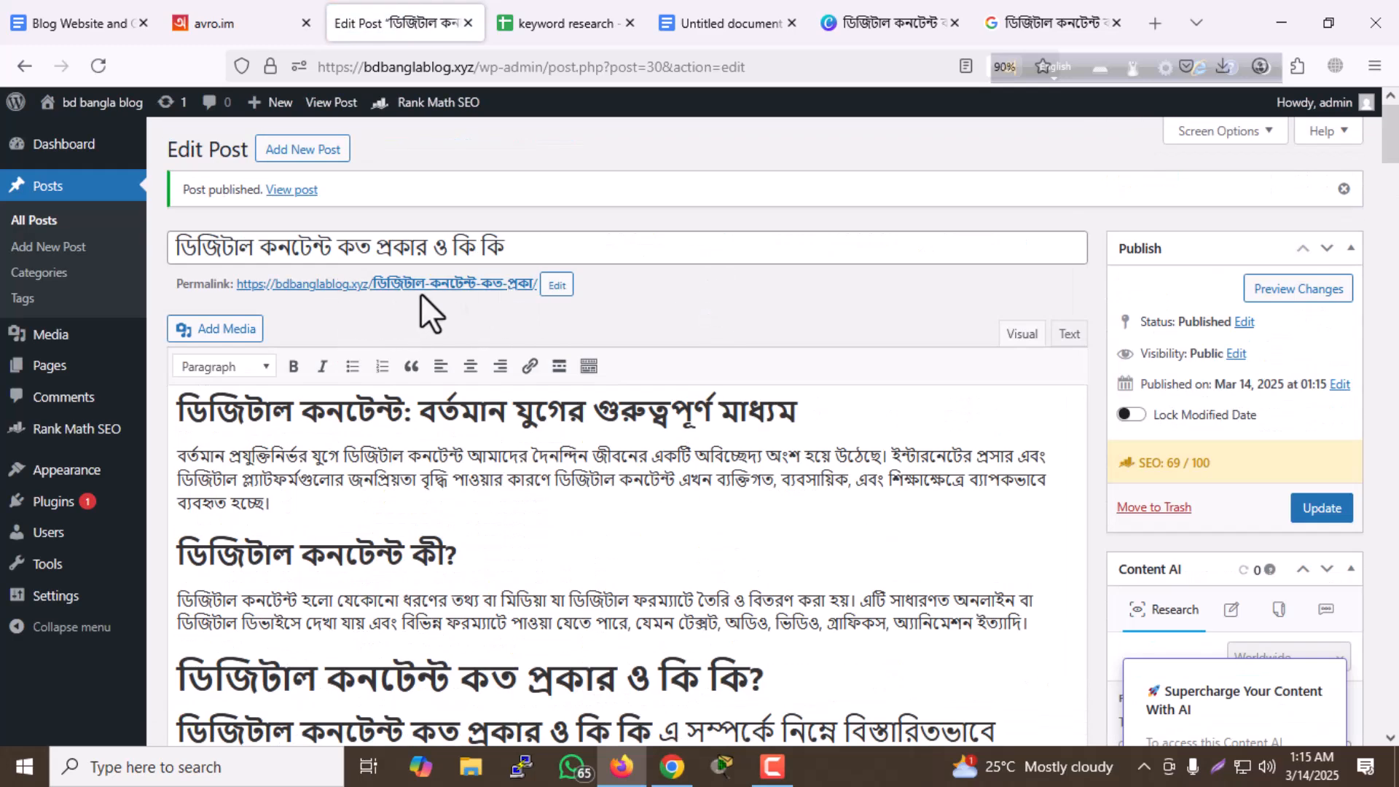
- Open the published post from its permalink and review its title, headings and lists on the live page
{"action": "left_click", "coordinate": [364, 285]}
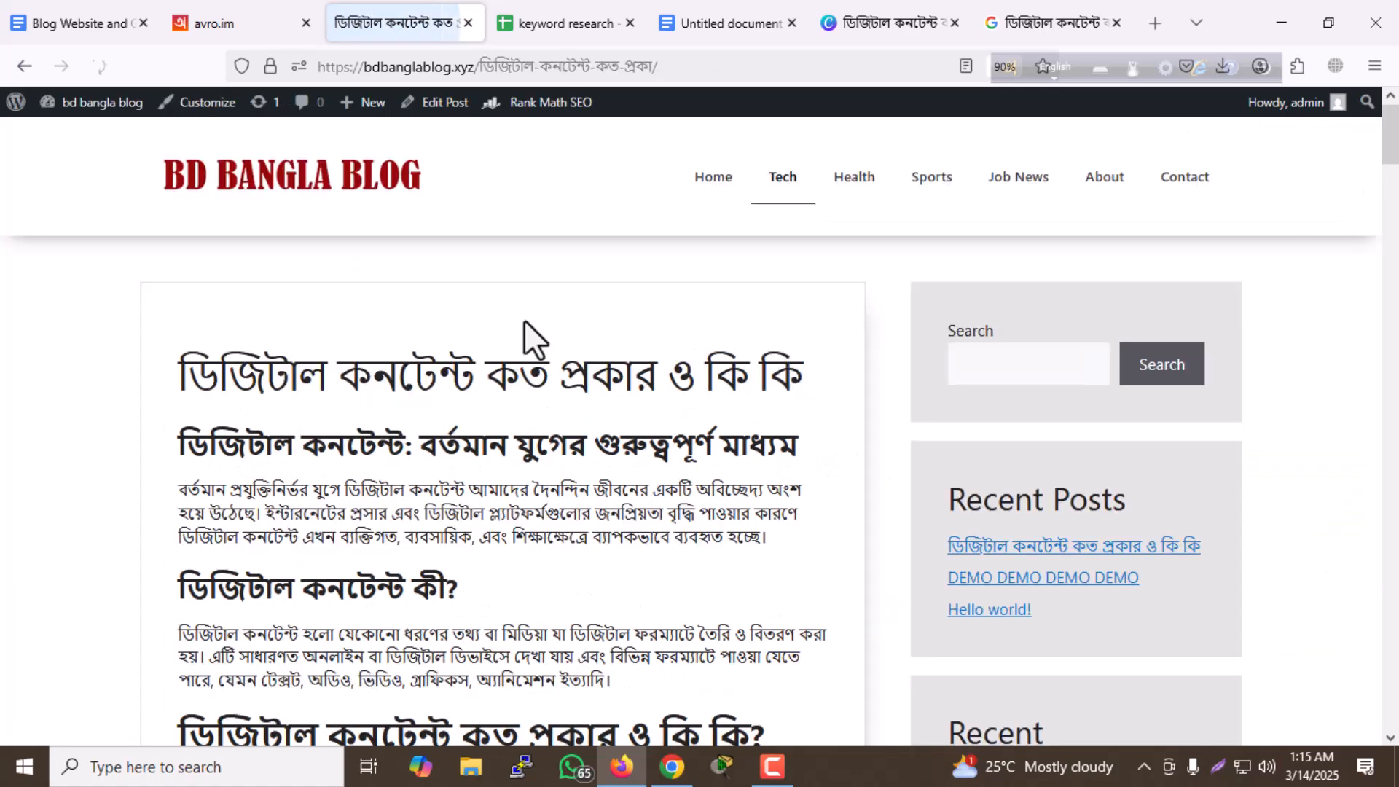
{"action": "scroll", "coordinate": [538, 327], "scroll_direction": "down", "scroll_amount": 6}
{"action": "scroll", "coordinate": [522, 320], "scroll_direction": "up", "scroll_amount": 4}
{"action": "scroll", "coordinate": [522, 321], "scroll_direction": "up", "scroll_amount": 3}
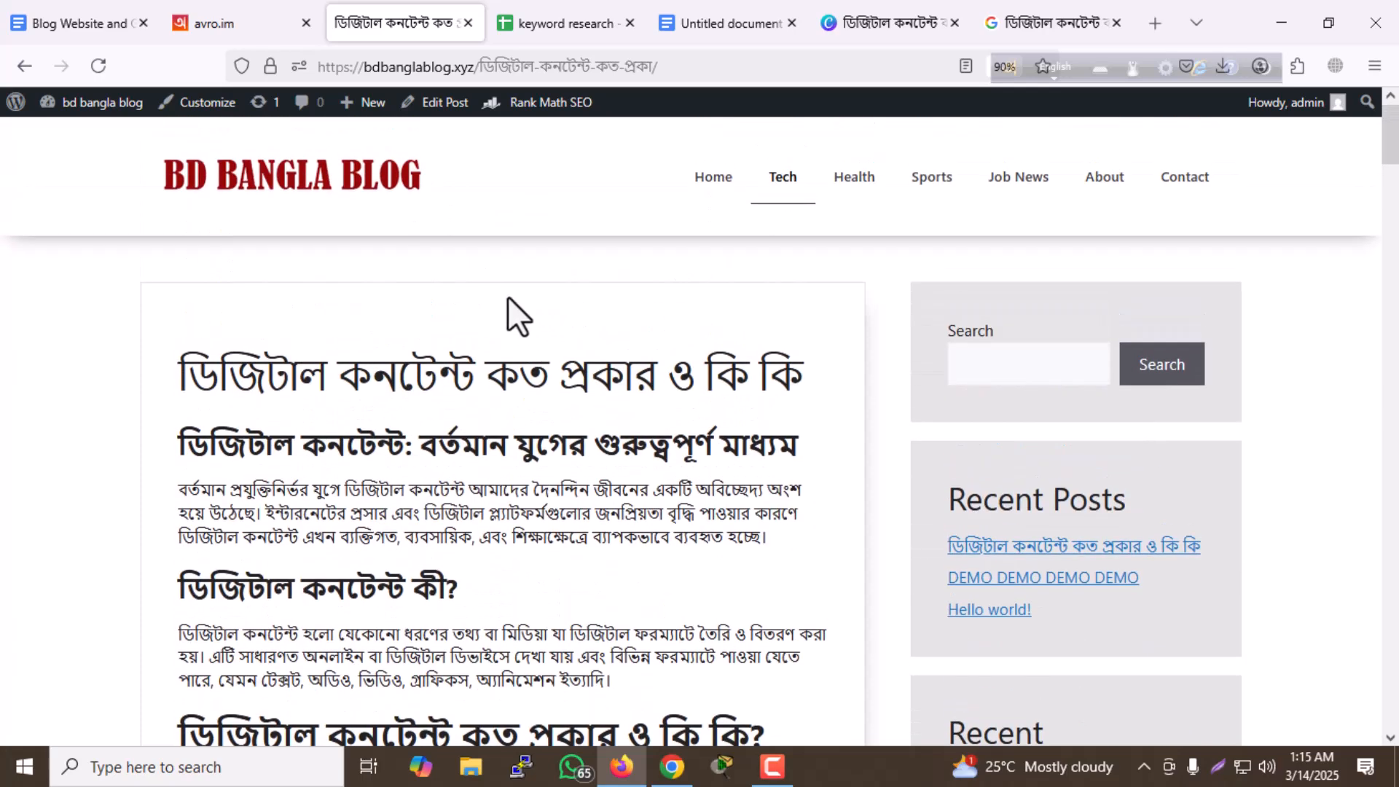
{"action": "scroll", "coordinate": [352, 321], "scroll_direction": "down", "scroll_amount": 15}
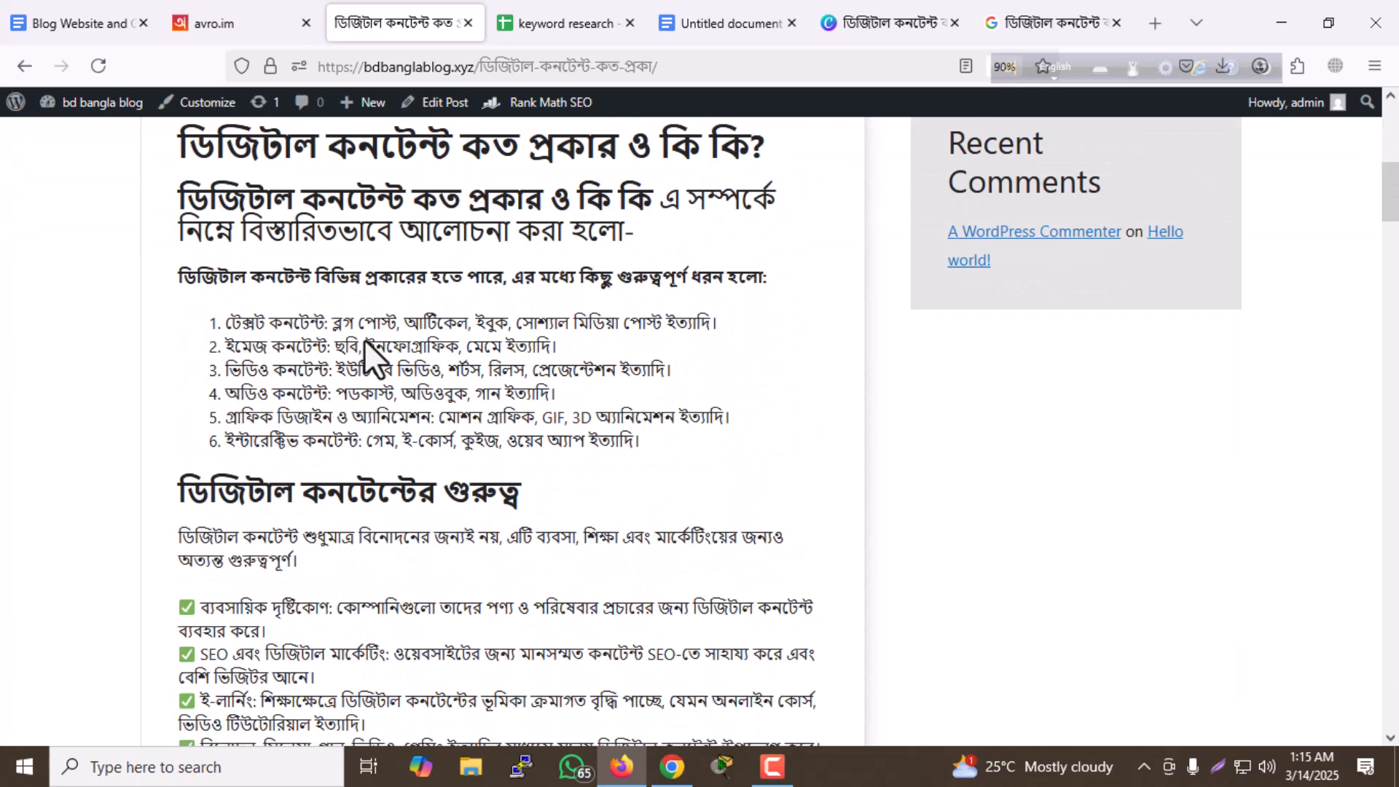
- Review the rest of the live post through its conclusion, and open the blog's home page
{"action": "scroll", "coordinate": [364, 339], "scroll_direction": "down", "scroll_amount": 20}
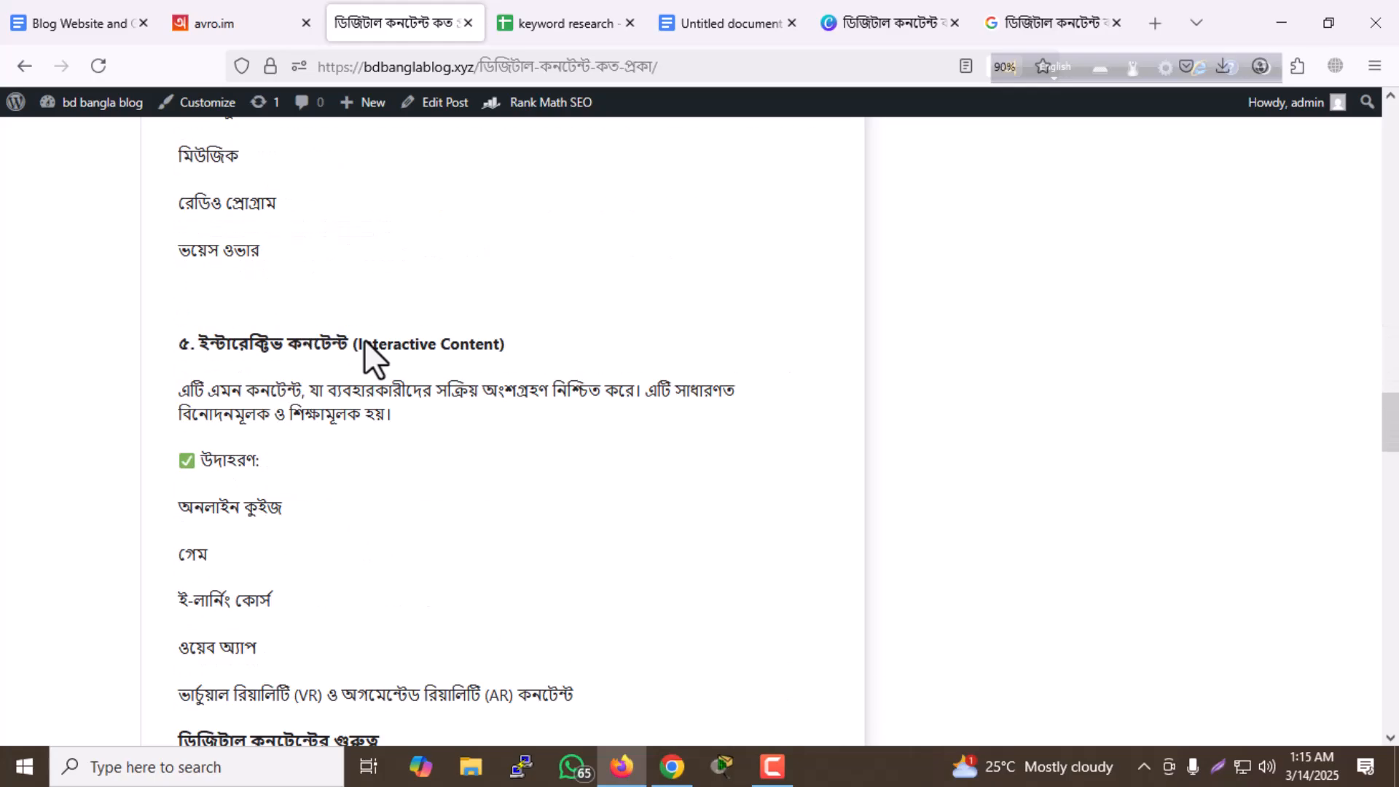
{"action": "scroll", "coordinate": [364, 338], "scroll_direction": "down", "scroll_amount": 20}
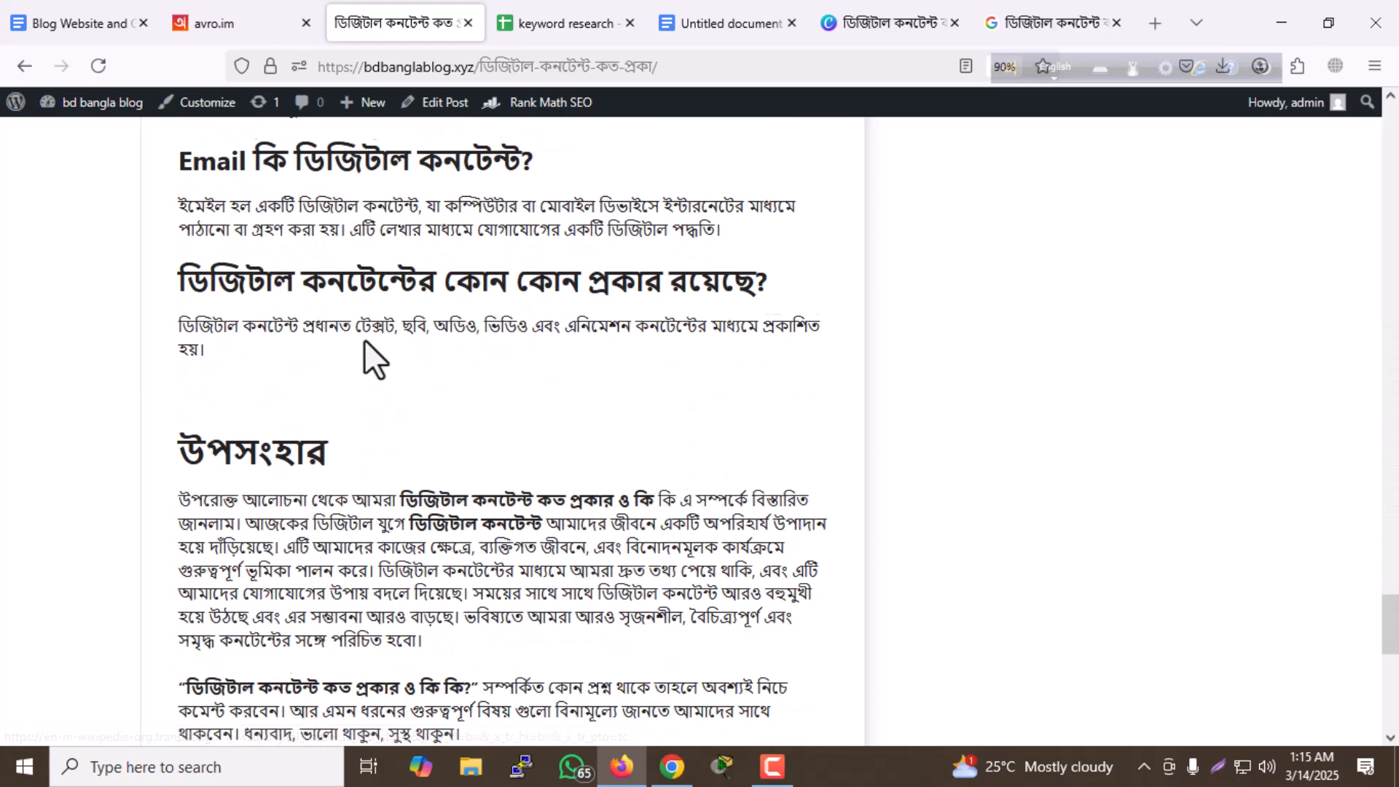
{"action": "scroll", "coordinate": [437, 346], "scroll_direction": "up", "scroll_amount": 15}
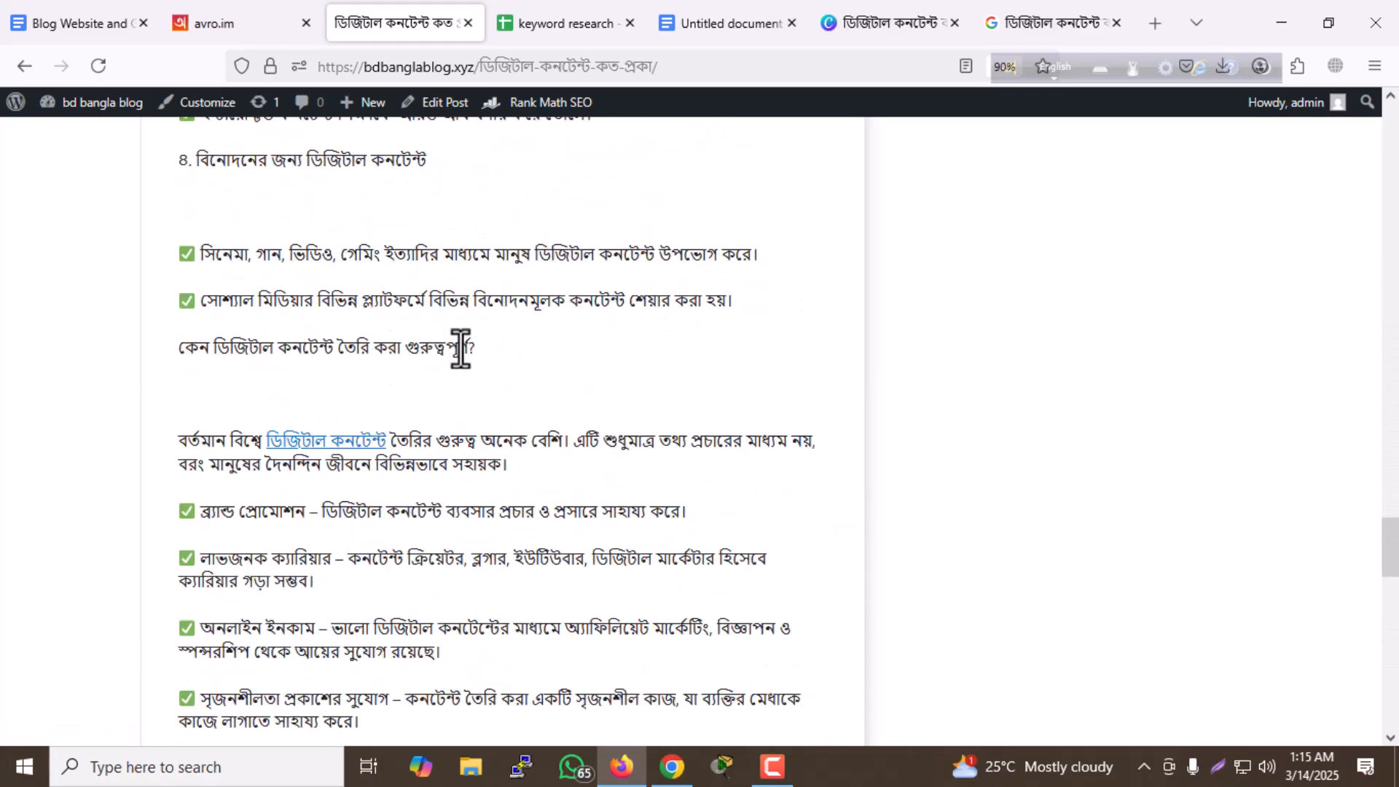
{"action": "scroll", "coordinate": [472, 342], "scroll_direction": "up", "scroll_amount": 20}
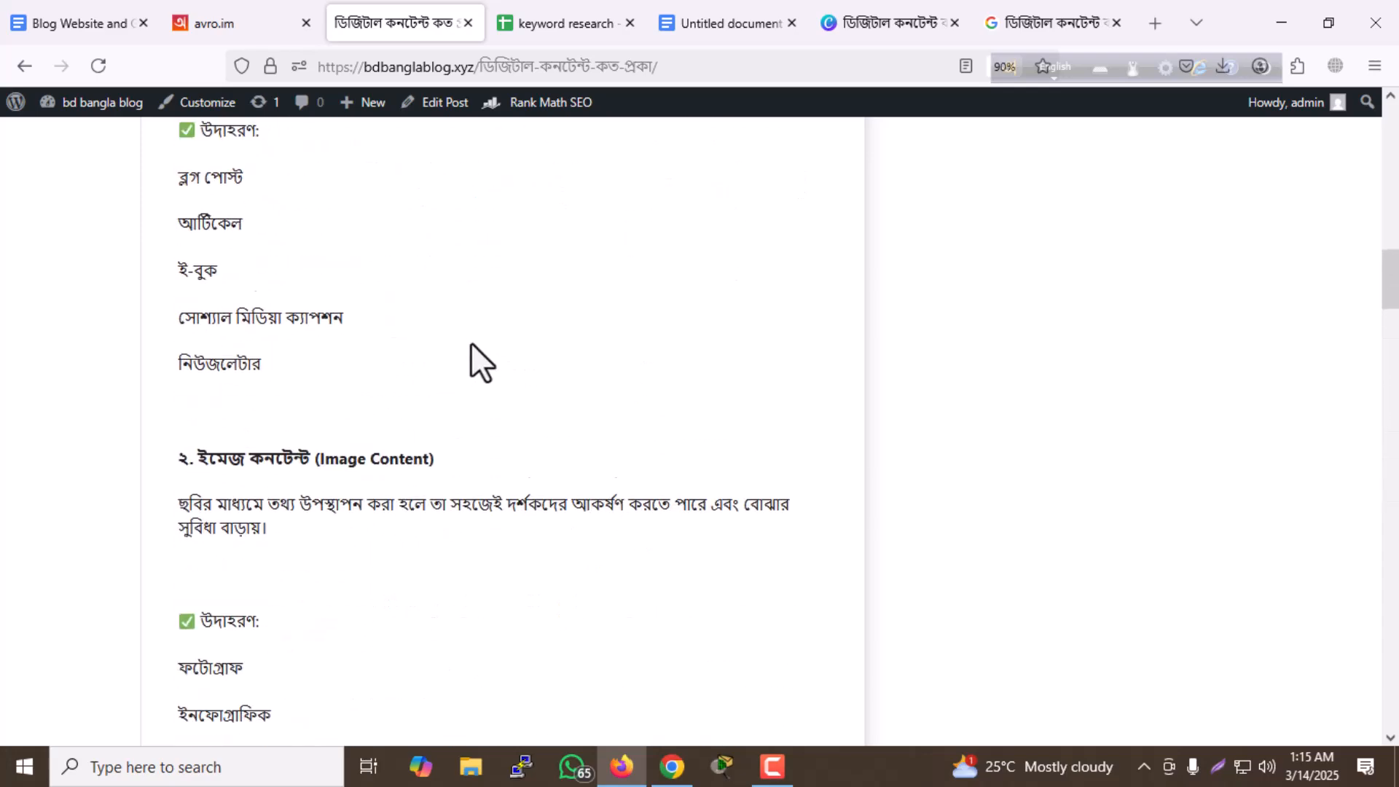
{"action": "scroll", "coordinate": [495, 328], "scroll_direction": "up", "scroll_amount": 15}
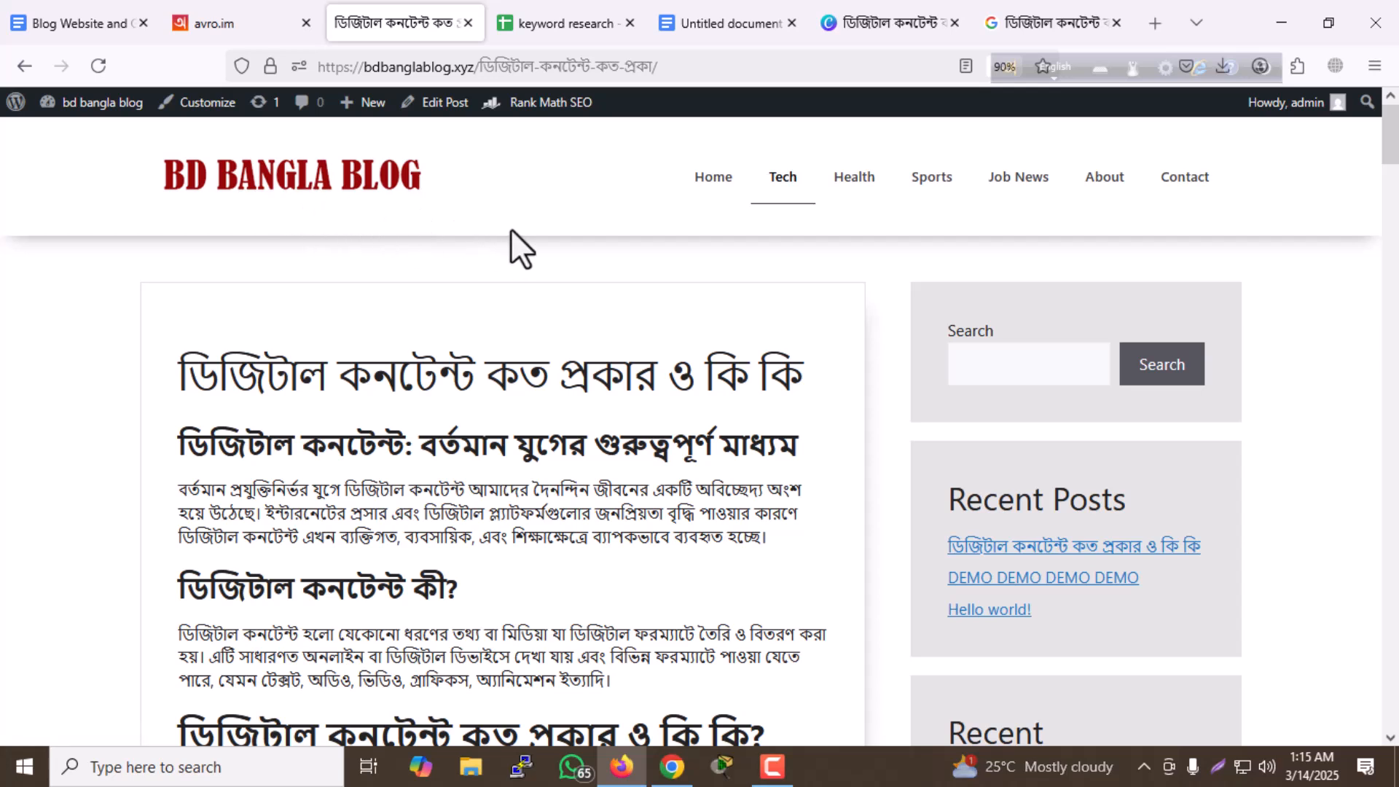
{"action": "left_click", "coordinate": [383, 218]}
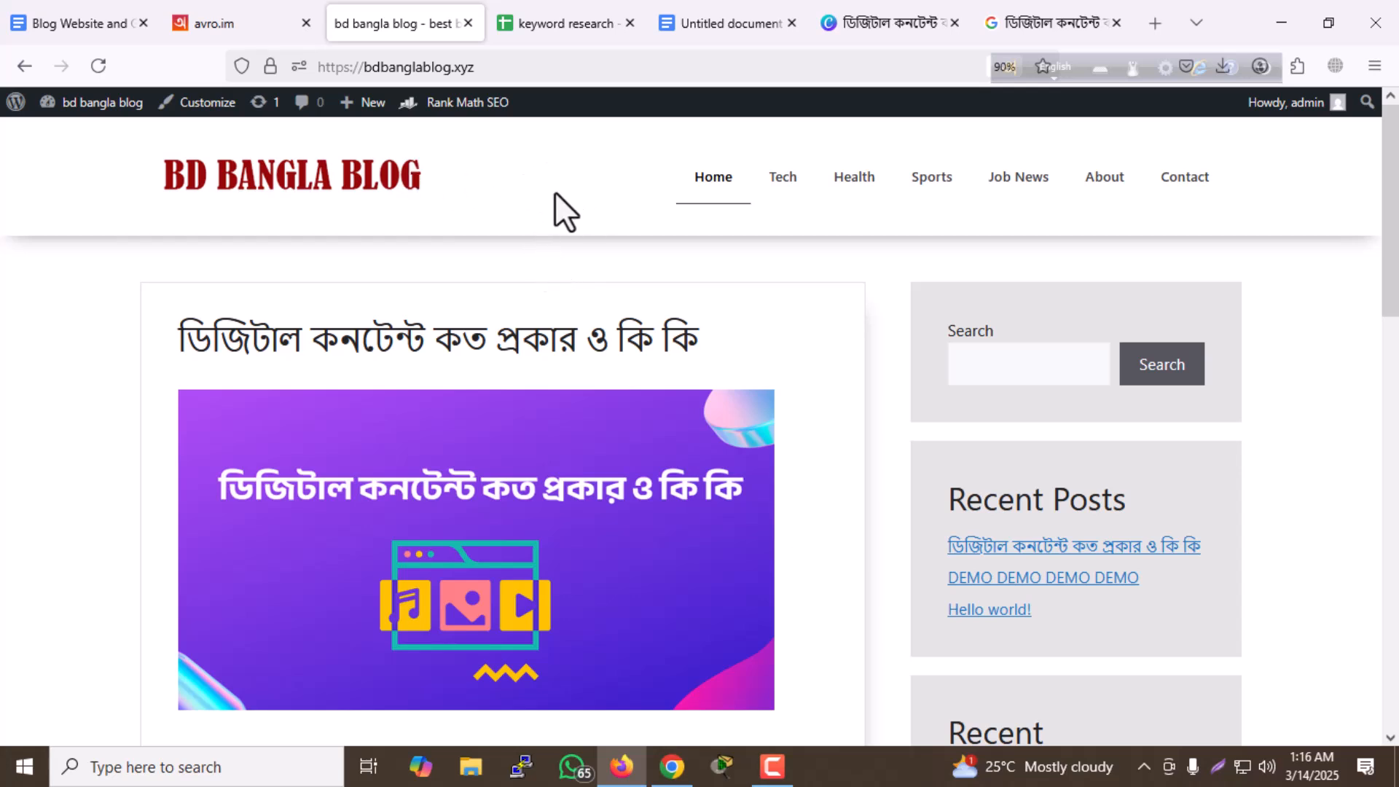
{"action": "left_click", "coordinate": [524, 67]}
{"action": "key", "text": "ctrl+c"}
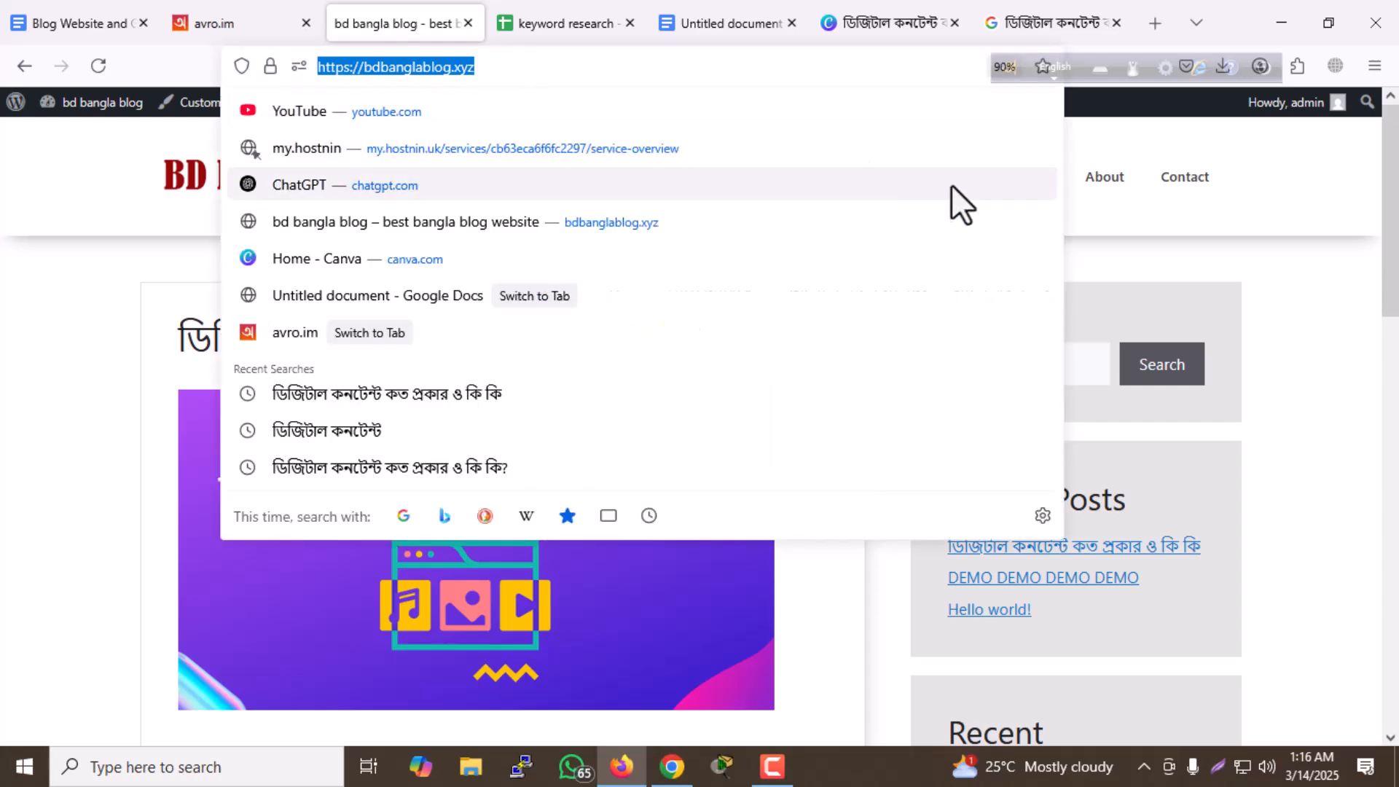
{"action": "left_click", "coordinate": [1173, 252]}
{"action": "left_click", "coordinate": [1017, 28]}
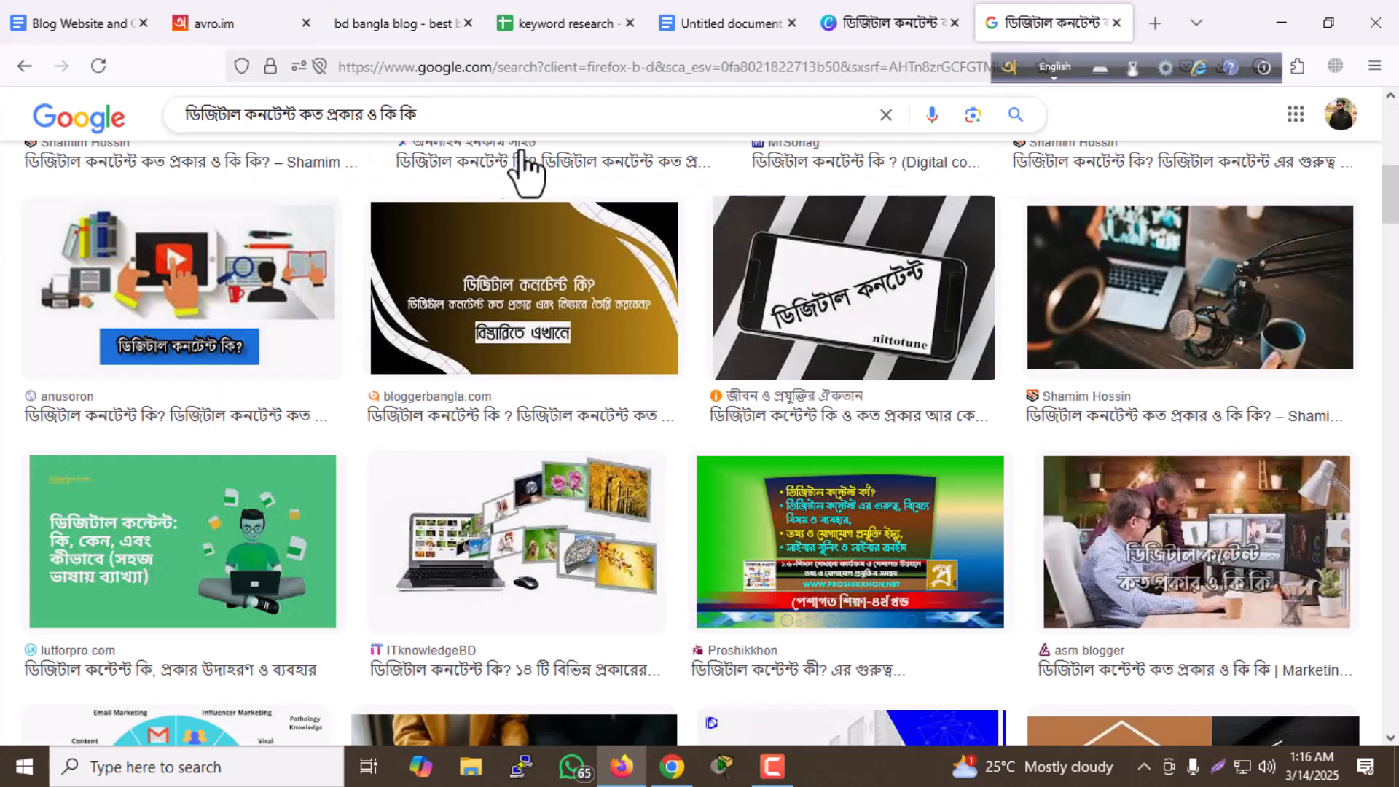
{"action": "left_click", "coordinate": [126, 114]}
{"action": "key", "text": "ctrl+v"}
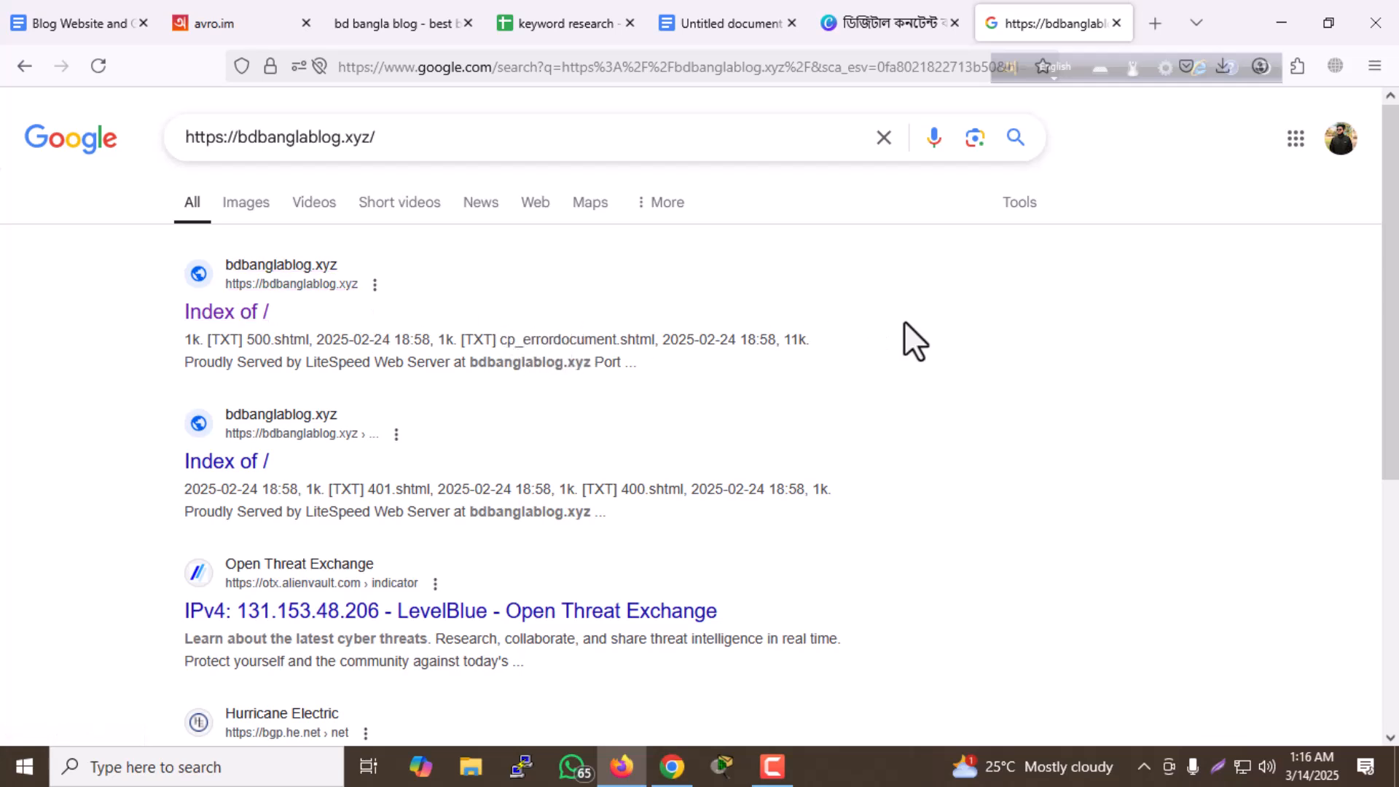
- Return to the blog and open its Reading settings from the WordPress dashboard
{"action": "left_click", "coordinate": [400, 35]}
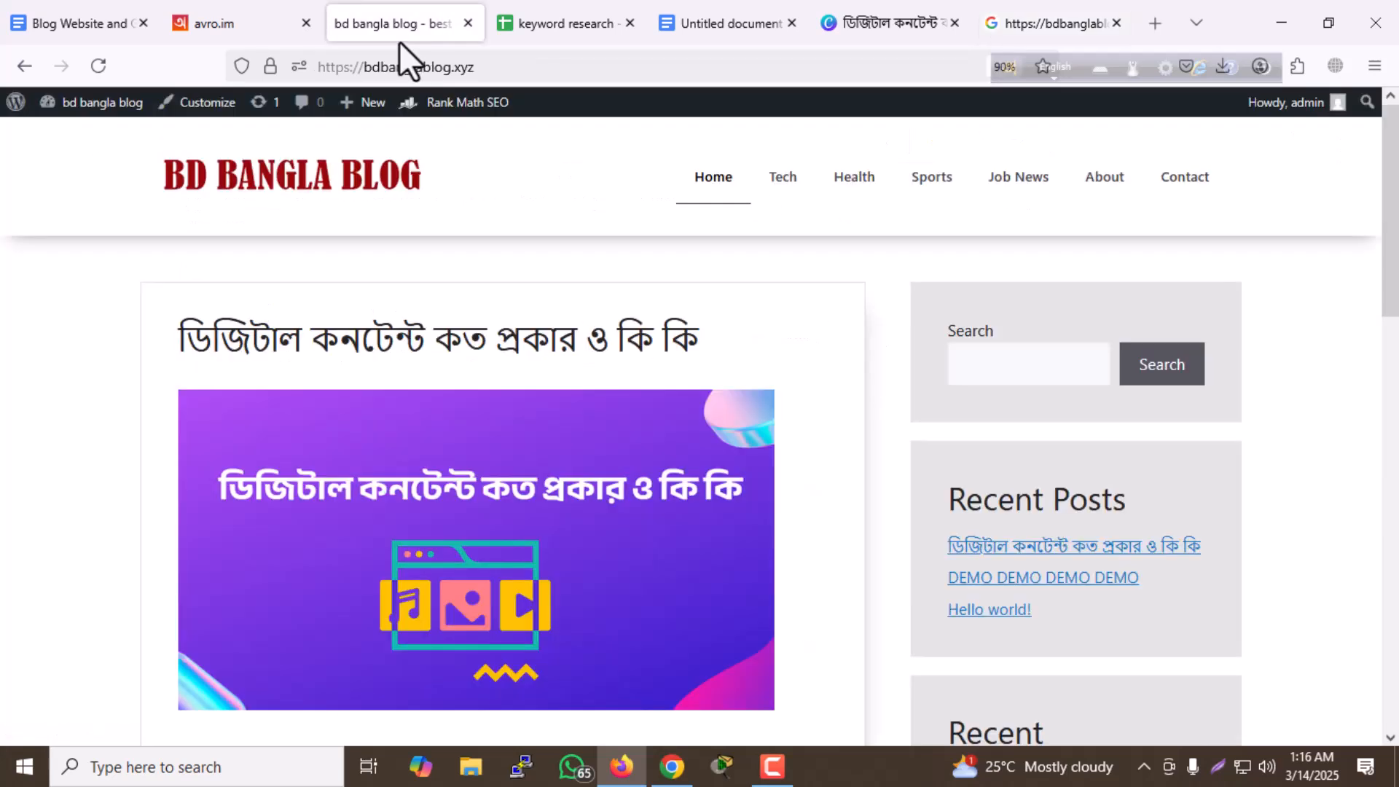
{"action": "mouse_move", "coordinate": [98, 106]}
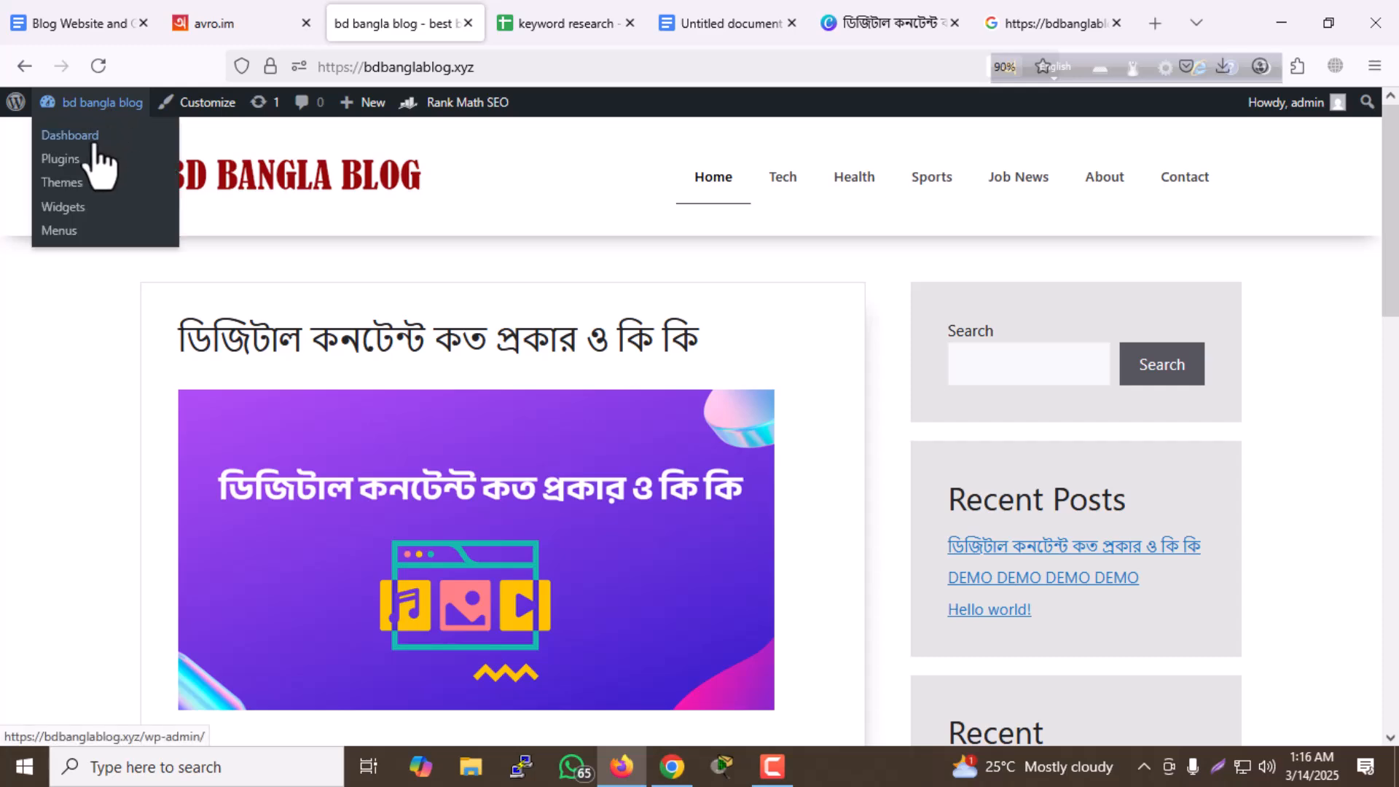
{"action": "left_click", "coordinate": [93, 139]}
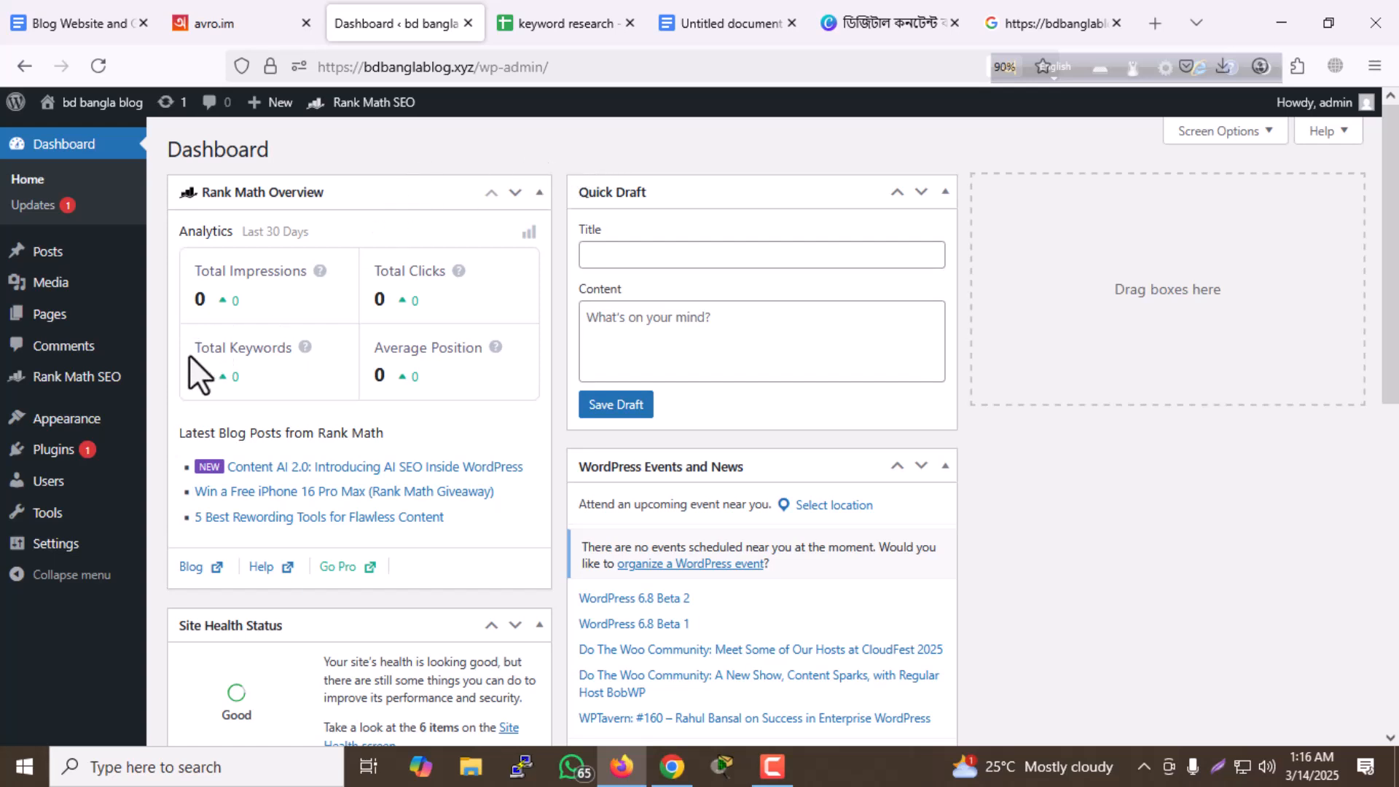
{"action": "mouse_move", "coordinate": [134, 430]}
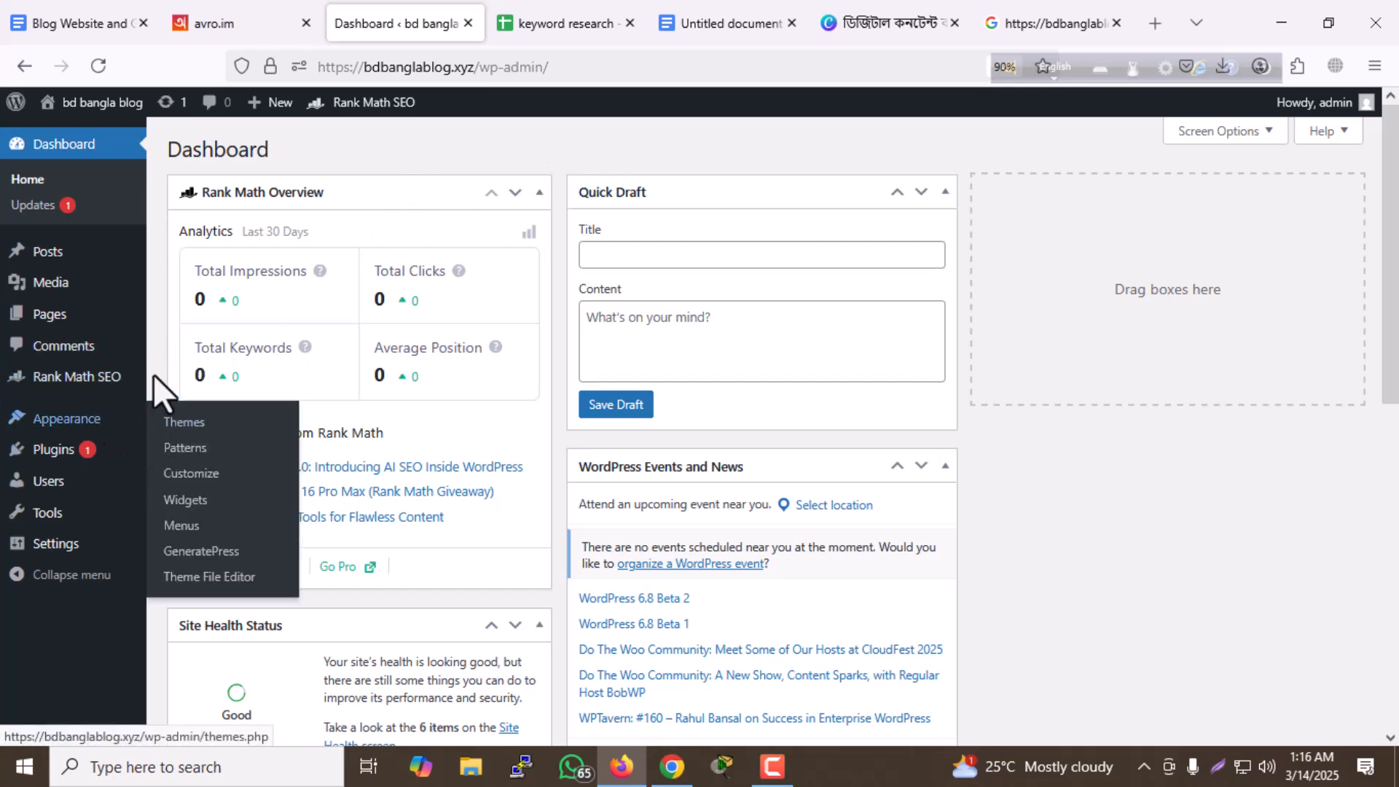
{"action": "mouse_move", "coordinate": [86, 554]}
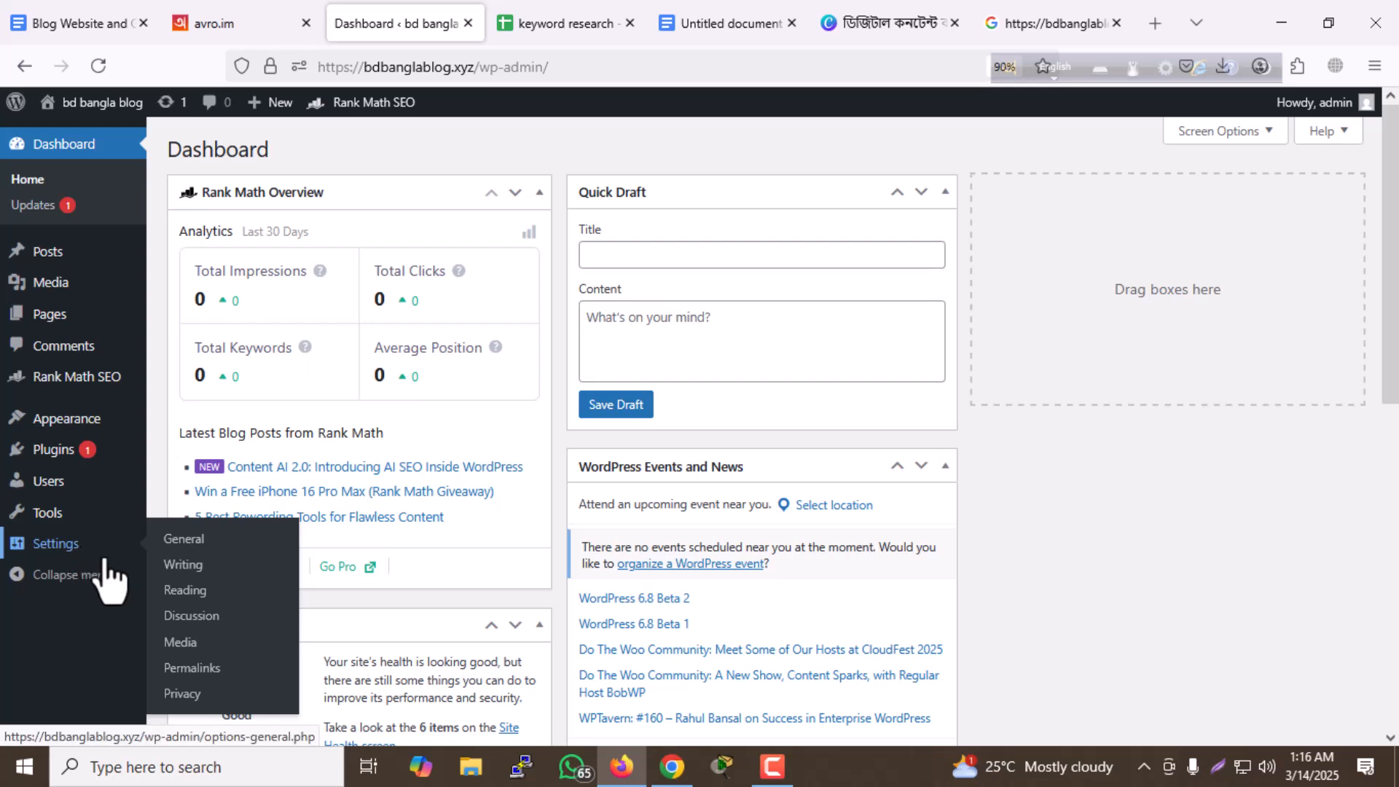
{"action": "left_click", "coordinate": [184, 590]}
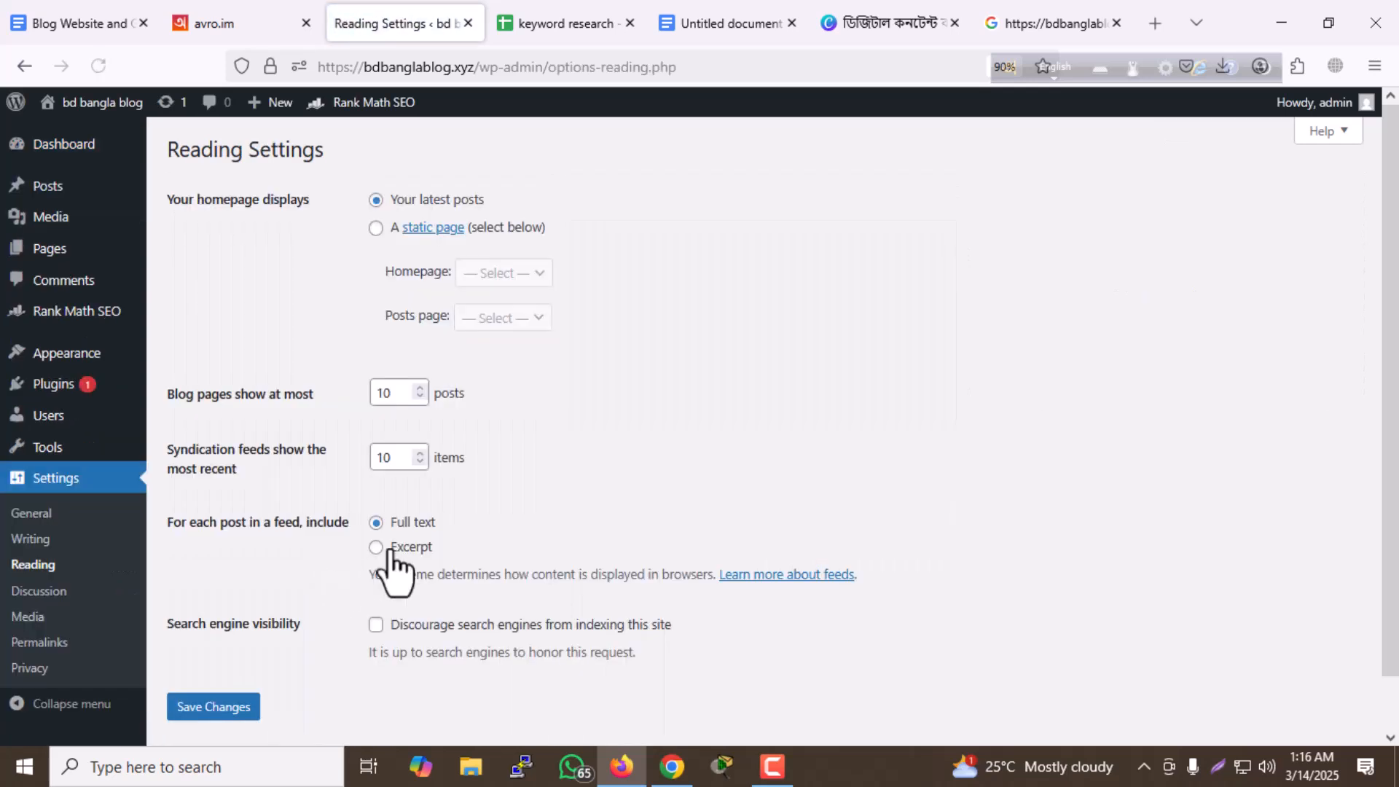
- Enable "Discourage search engines from indexing this site" for search engine visibility and save the Reading settings
{"action": "scroll", "coordinate": [386, 568], "scroll_direction": "down", "scroll_amount": 1}
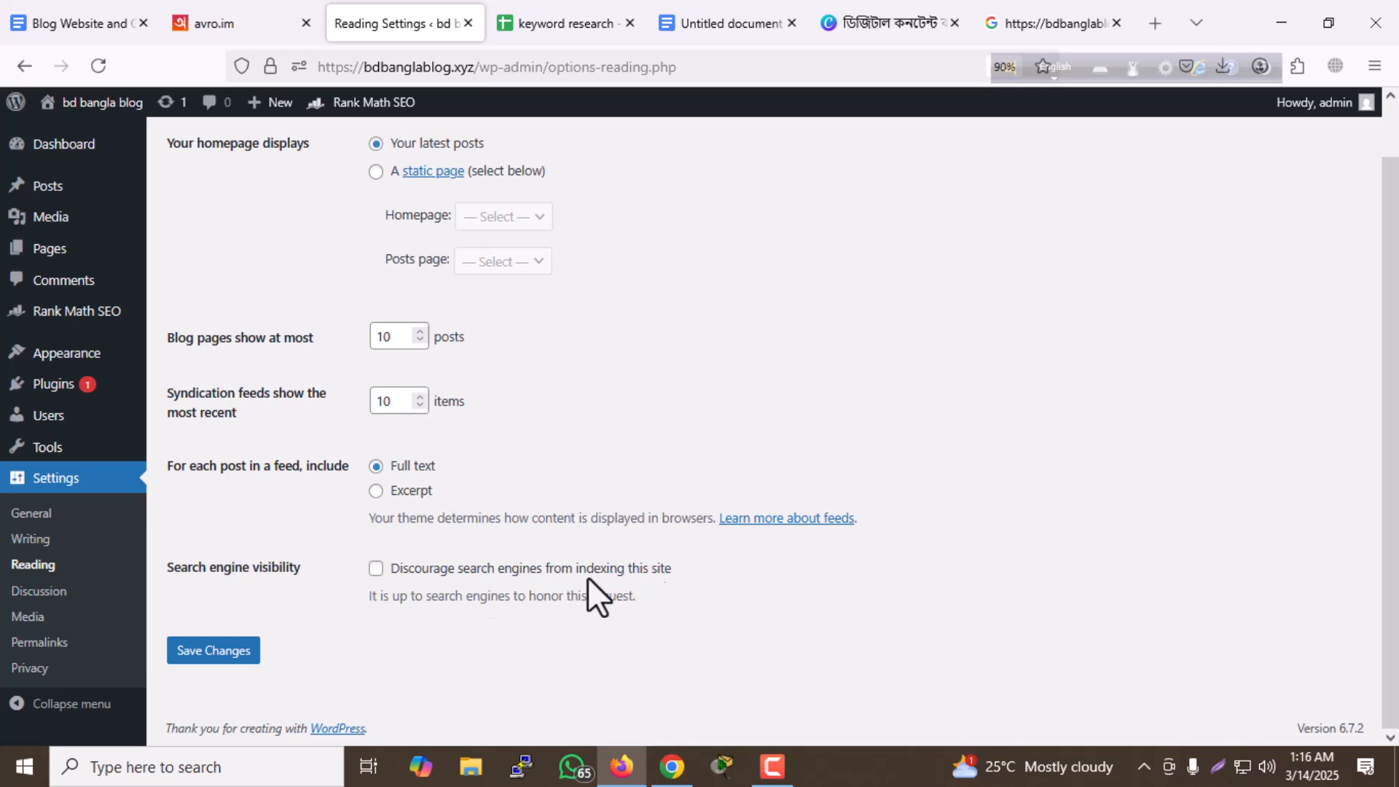
{"action": "left_click", "coordinate": [376, 569]}
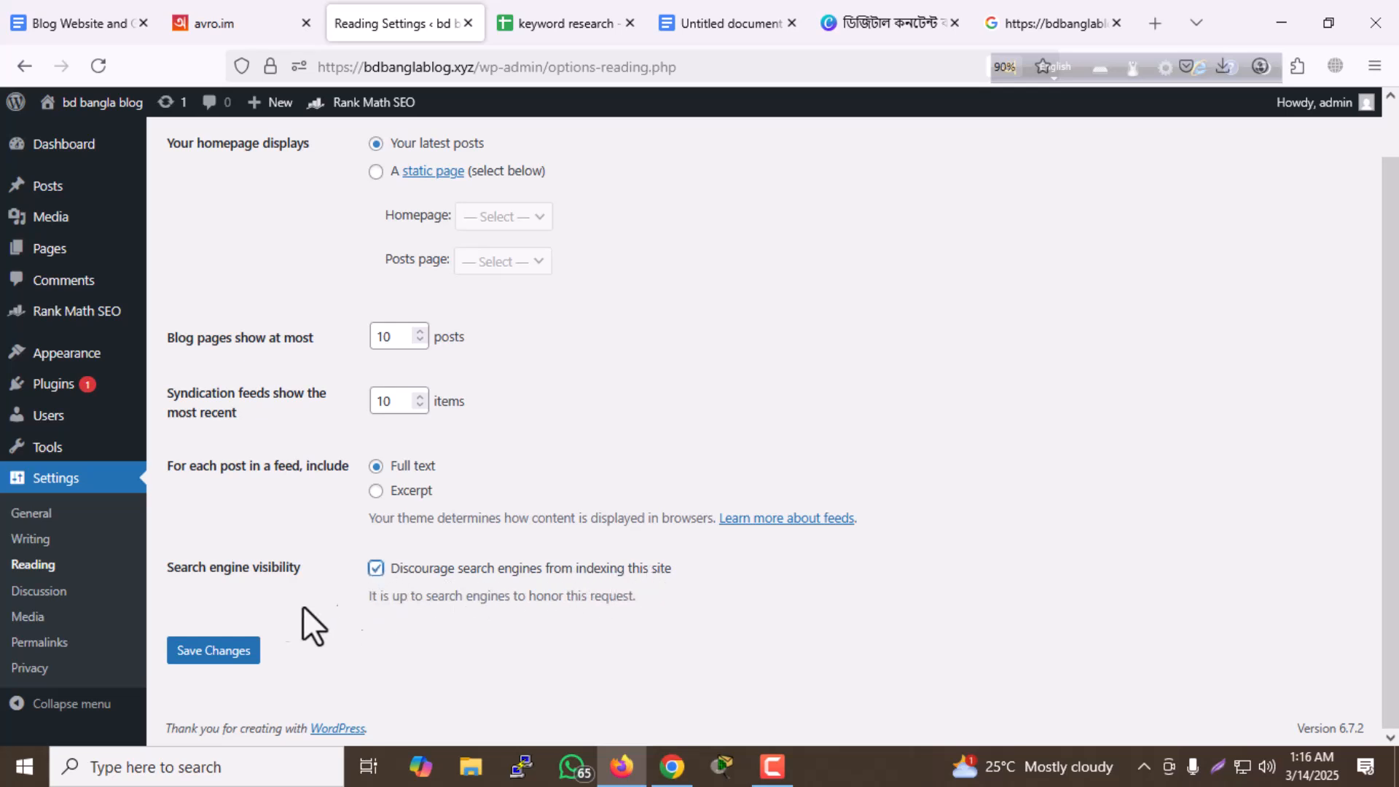
{"action": "left_click", "coordinate": [232, 650]}
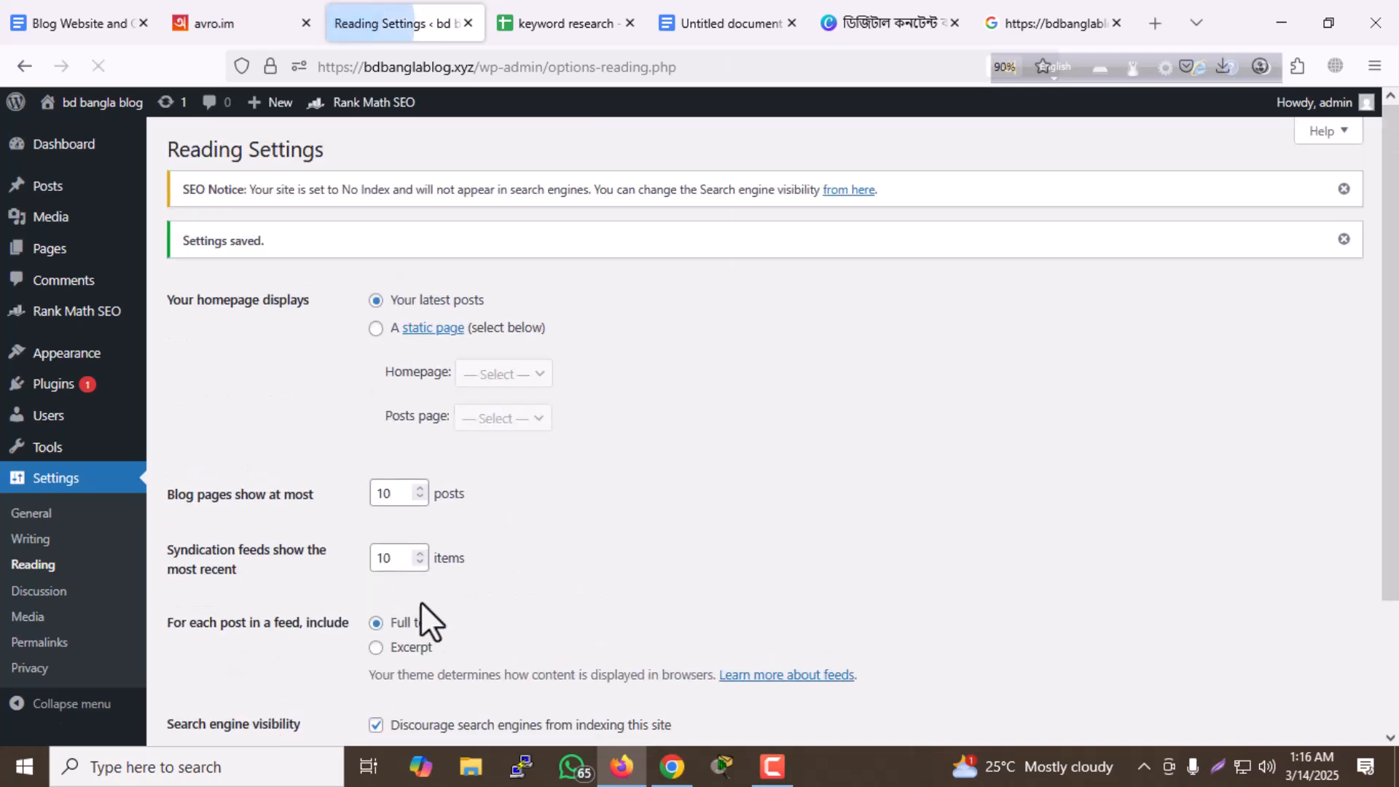
{"action": "scroll", "coordinate": [758, 415], "scroll_direction": "down", "scroll_amount": 3}
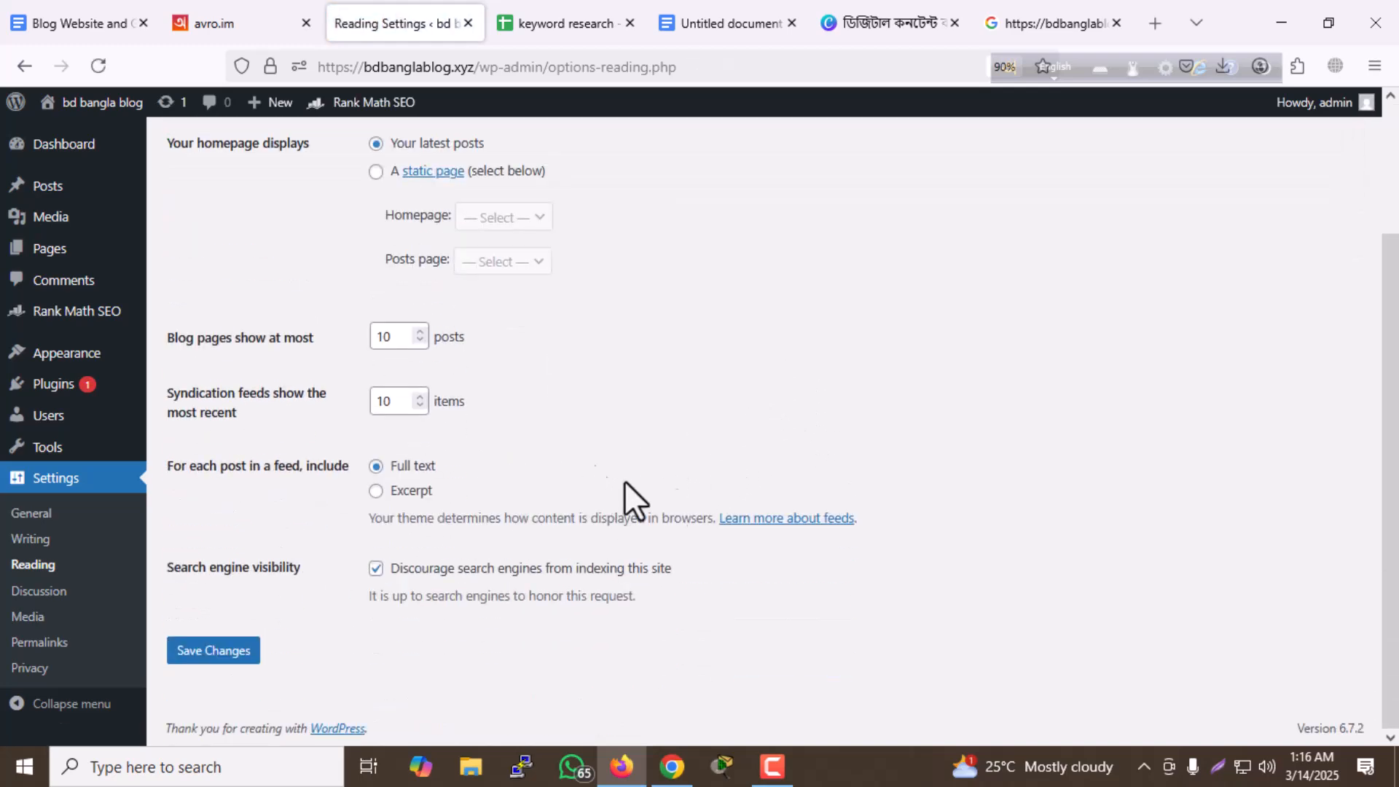
{"action": "scroll", "coordinate": [675, 488], "scroll_direction": "up", "scroll_amount": 3}
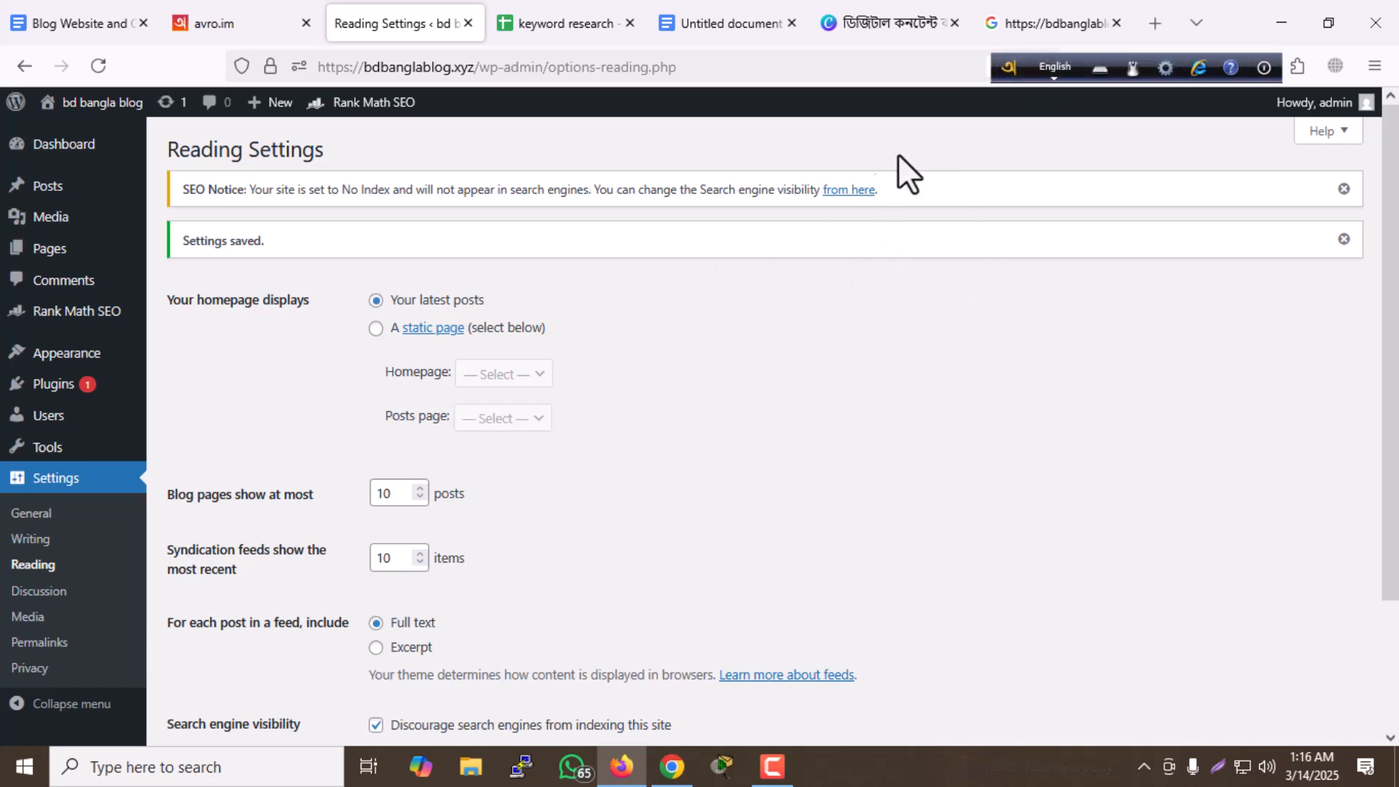
- Close the Google search results for the blog and return to the WordPress Reading settings
{"action": "left_click", "coordinate": [1026, 25]}
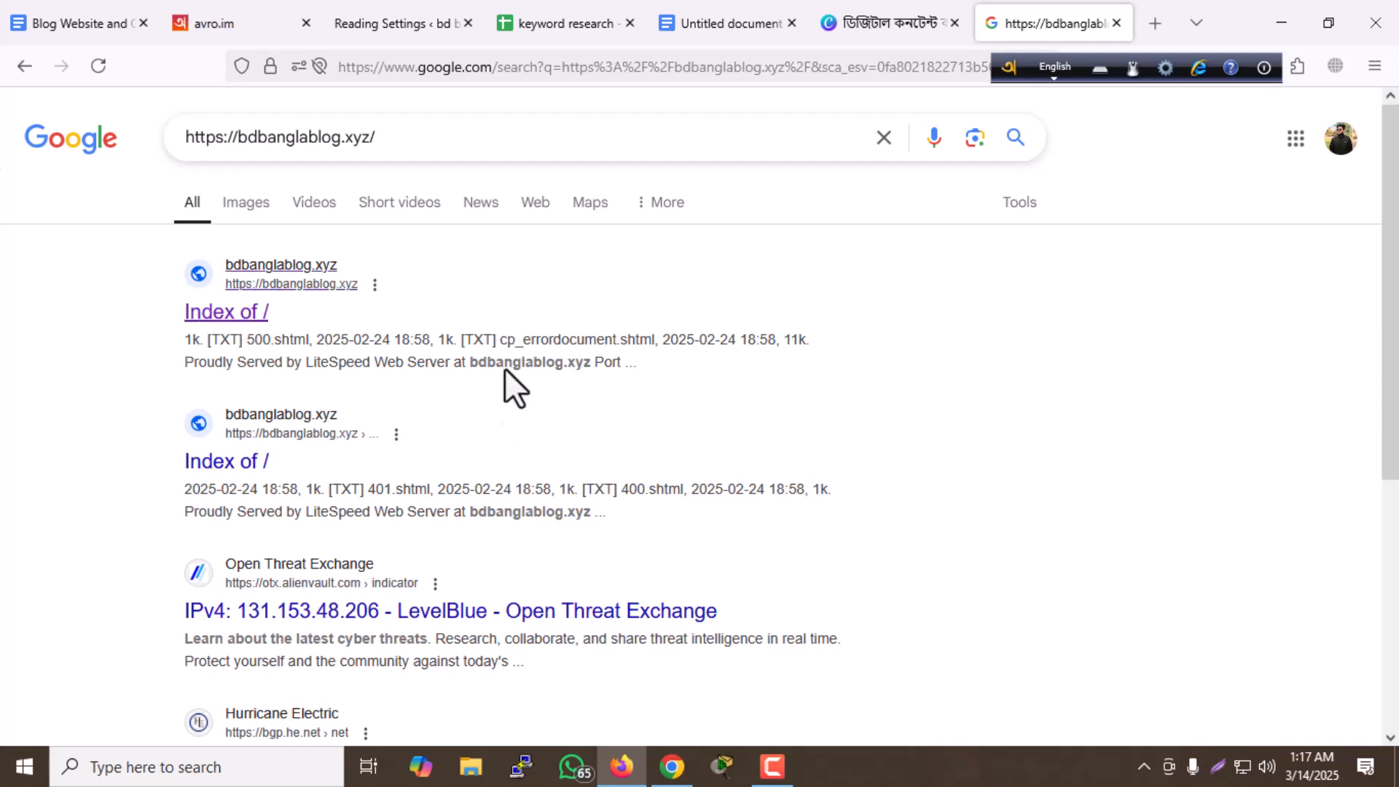
{"action": "left_click", "coordinate": [1115, 23]}
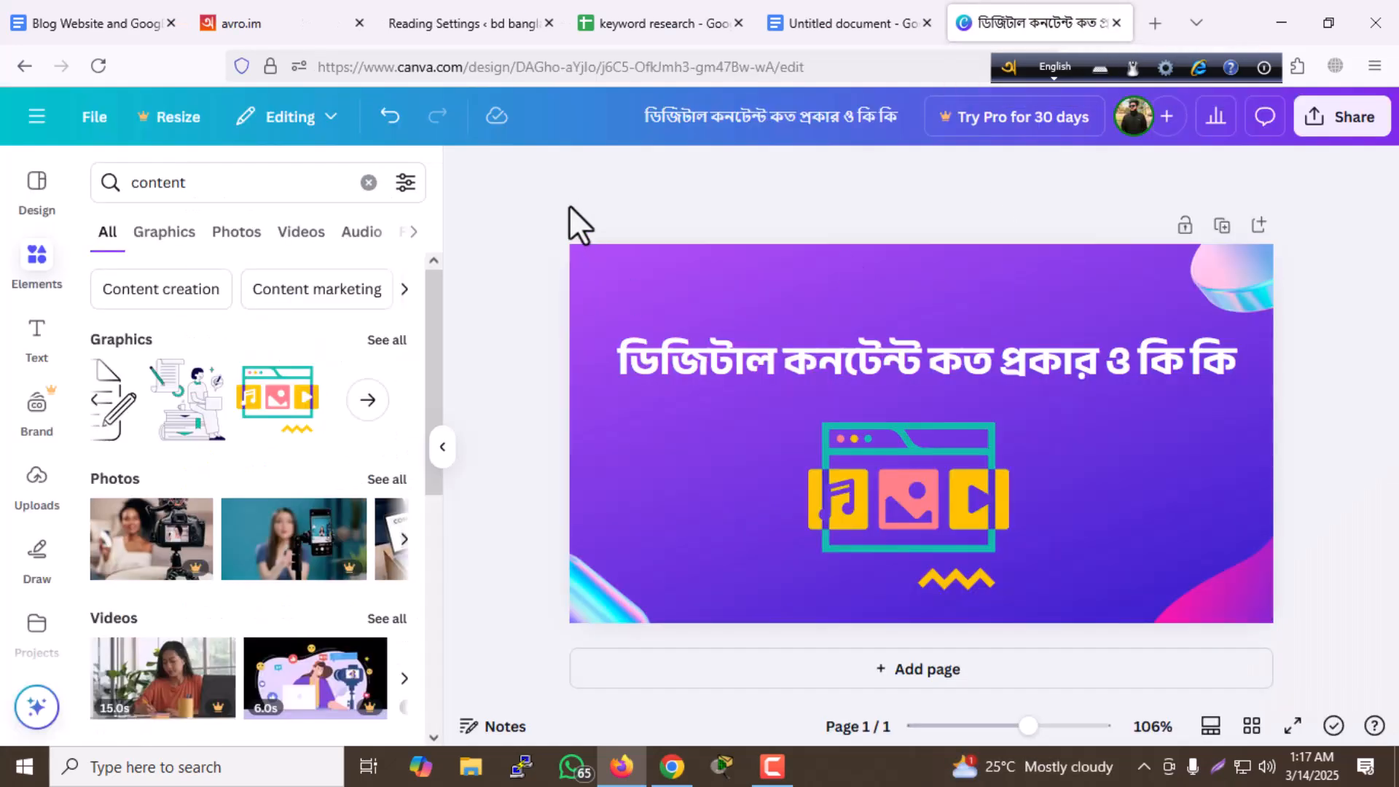
{"action": "left_click", "coordinate": [496, 19]}
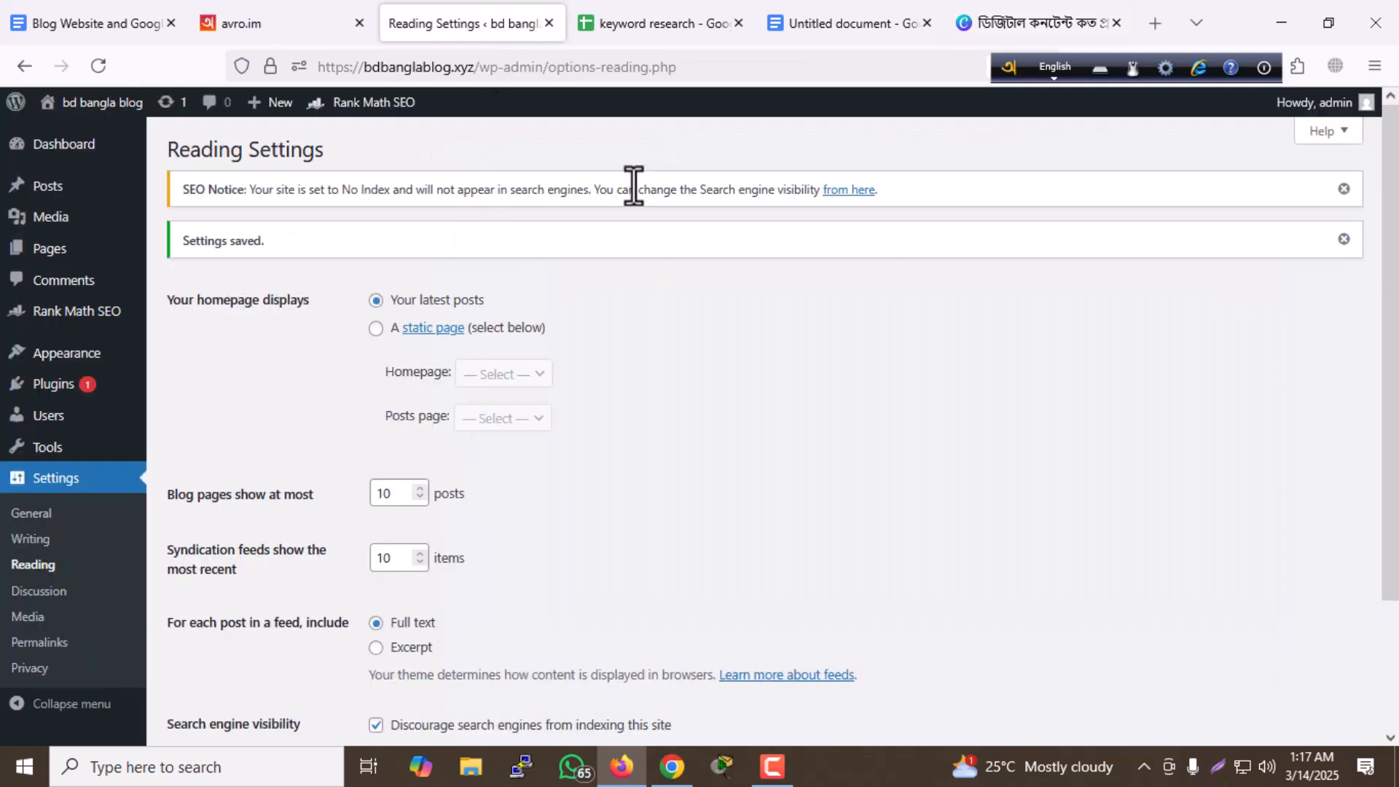